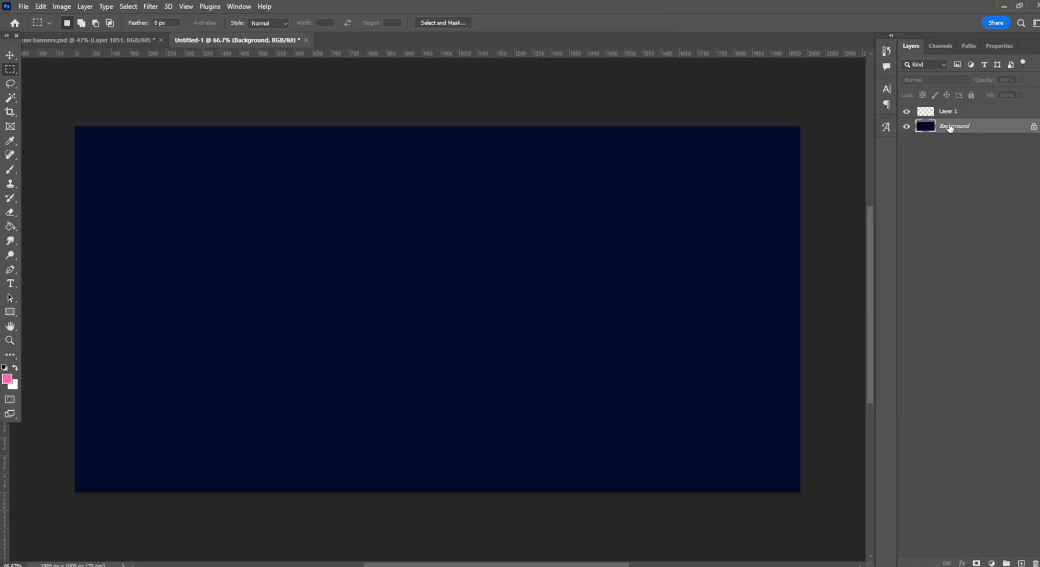
# Darken the navy Background layer and shift its hue slightly with a Hue/Saturation adjustment.
pyautogui.hotkey('ctrl', 'u')
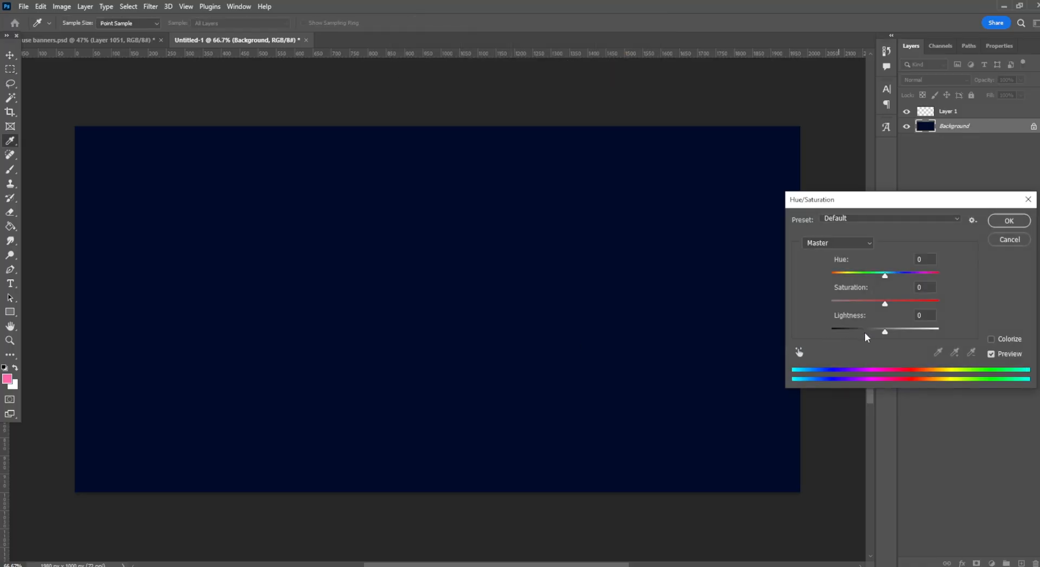
pyautogui.click(862, 332)
pyautogui.moveTo(886, 281); pyautogui.dragTo(903, 278)
pyautogui.click(1009, 223)
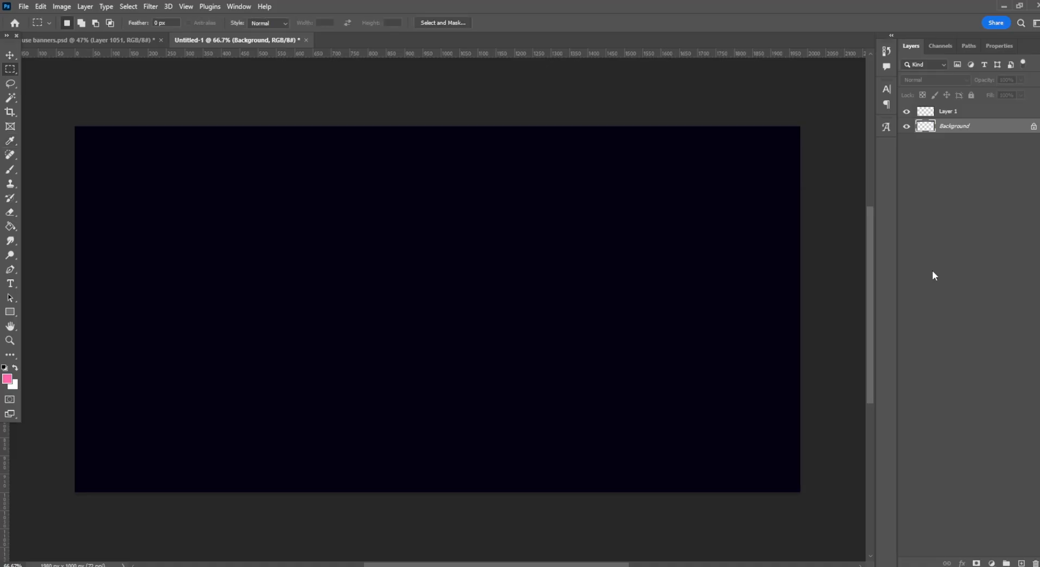
# Apply a second Hue/Saturation adjustment to the Background layer with Hue +2 and Lightness -45.
pyautogui.click(973, 112)
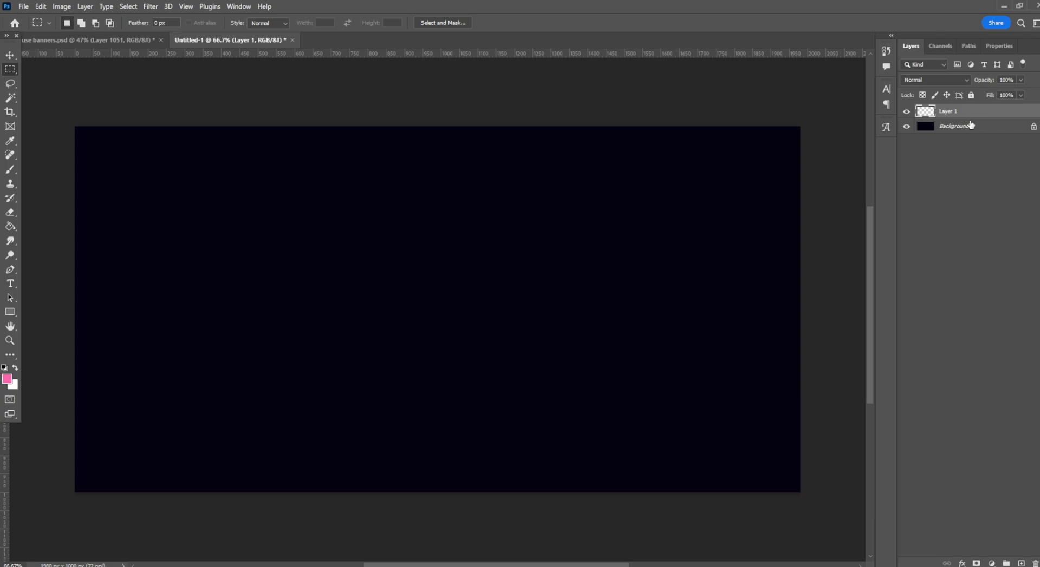
pyautogui.click(969, 126)
pyautogui.hotkey('ctrl', 'u')
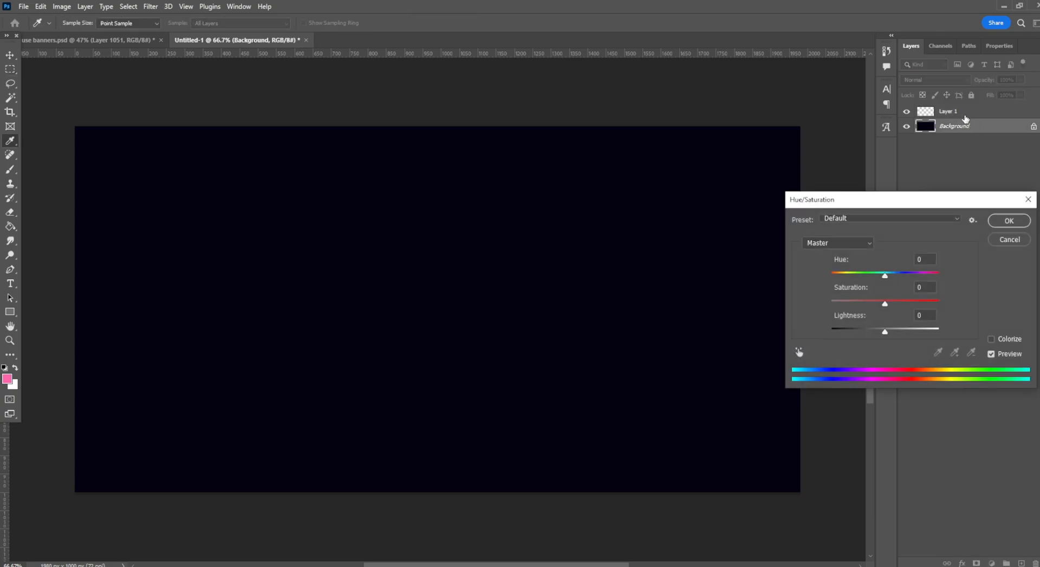
pyautogui.moveTo(873, 335); pyautogui.dragTo(861, 333)
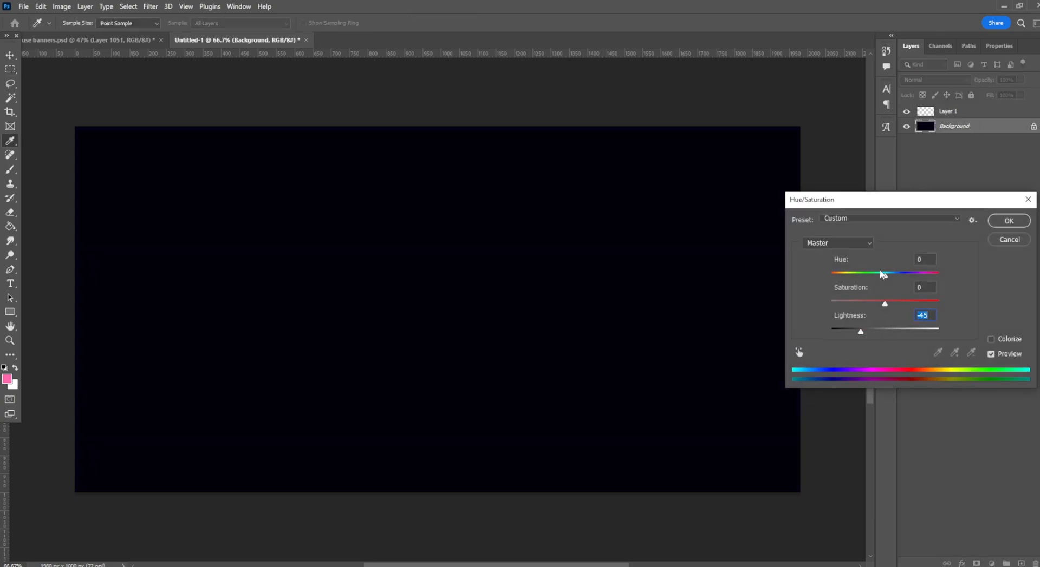
pyautogui.moveTo(885, 276)
pyautogui.mouseDown()
pyautogui.moveTo(850, 275)
pyautogui.moveTo(887, 275)
pyautogui.mouseUp()
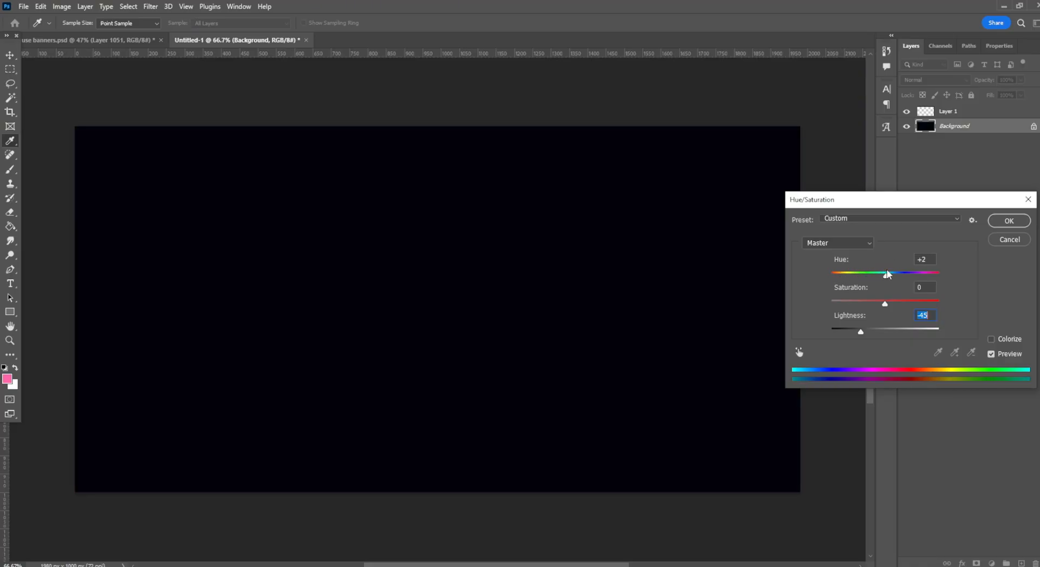
pyautogui.click(1014, 224)
# Place pink 75 pt DASEGO placeholder text "Lorem Ipsum" on Layer 1 near the middle of the canvas.
pyautogui.click(965, 112)
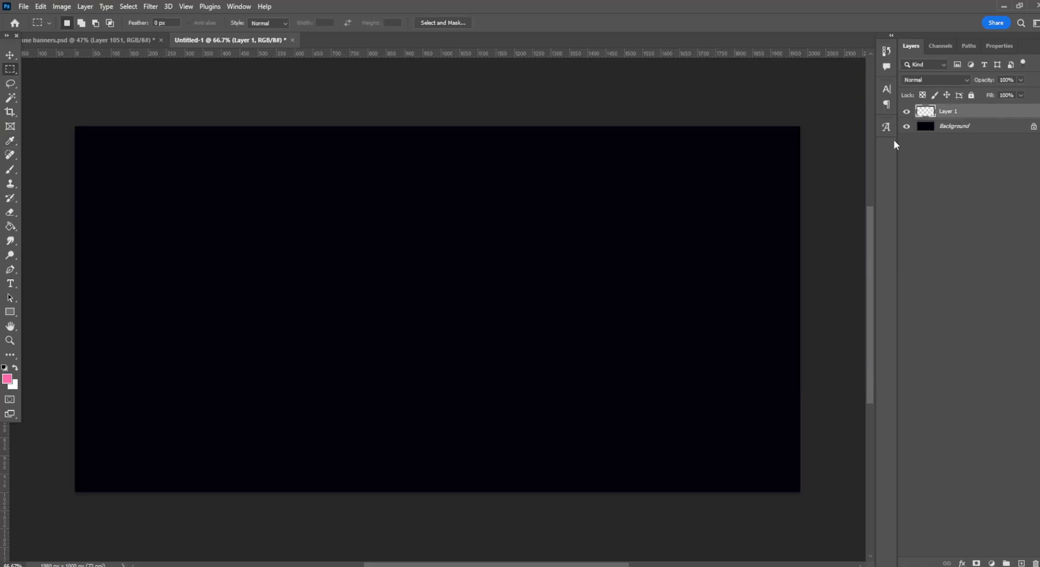
pyautogui.click(10, 284)
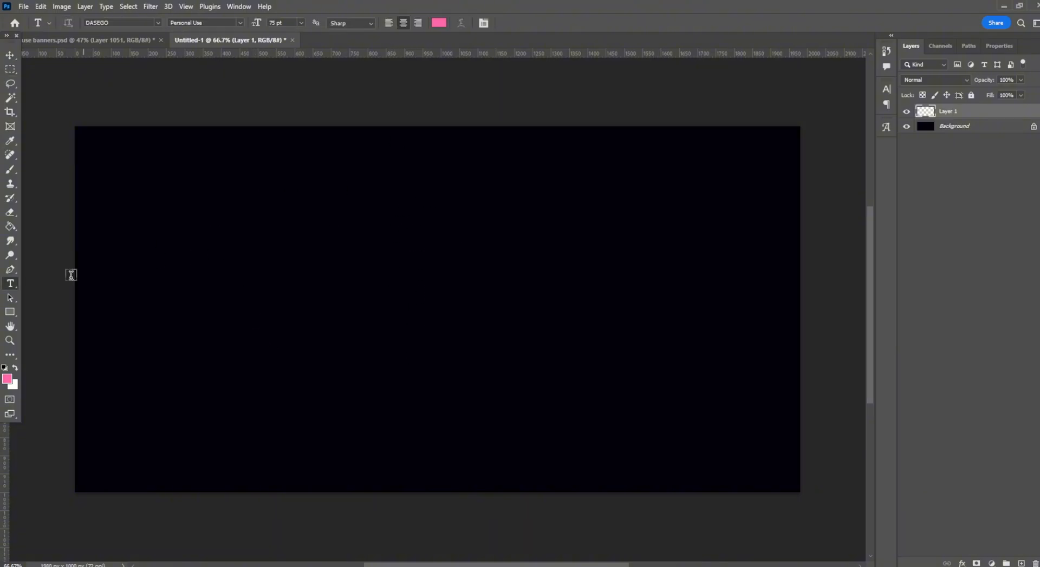
pyautogui.click(406, 311)
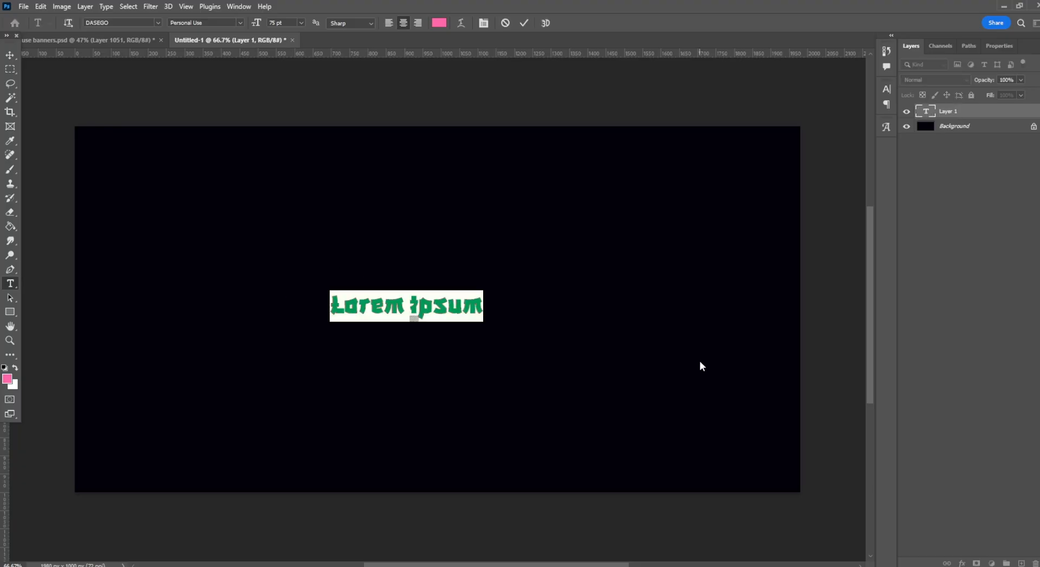
pyautogui.click(11, 69)
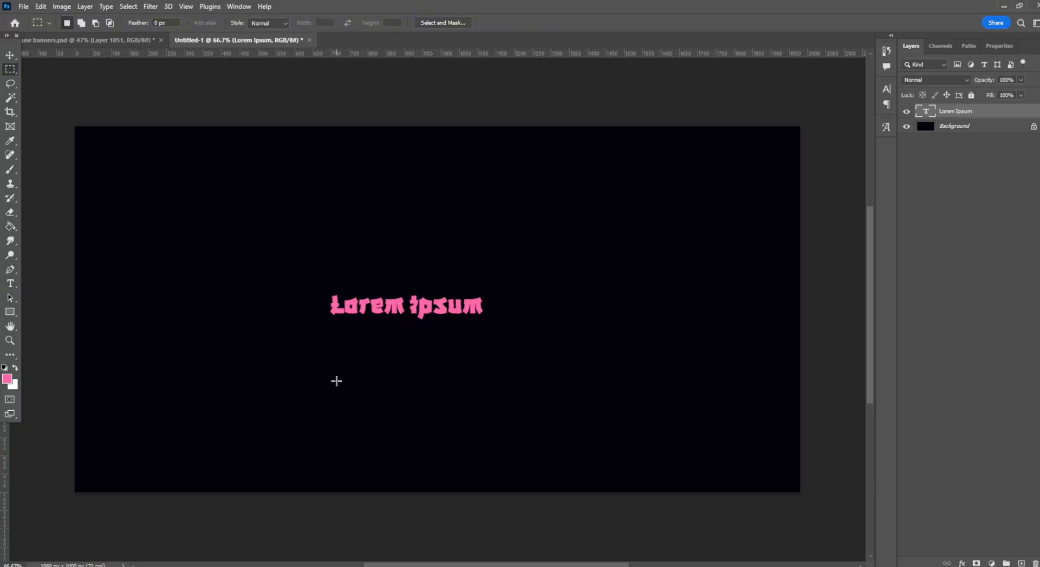
# Stretch and enlarge the "Lorem Ipsum" text to about 392 pt and centre it on the canvas.
pyautogui.hotkey('ctrl', 't')
pyautogui.moveTo(335, 292); pyautogui.dragTo(169, 215)
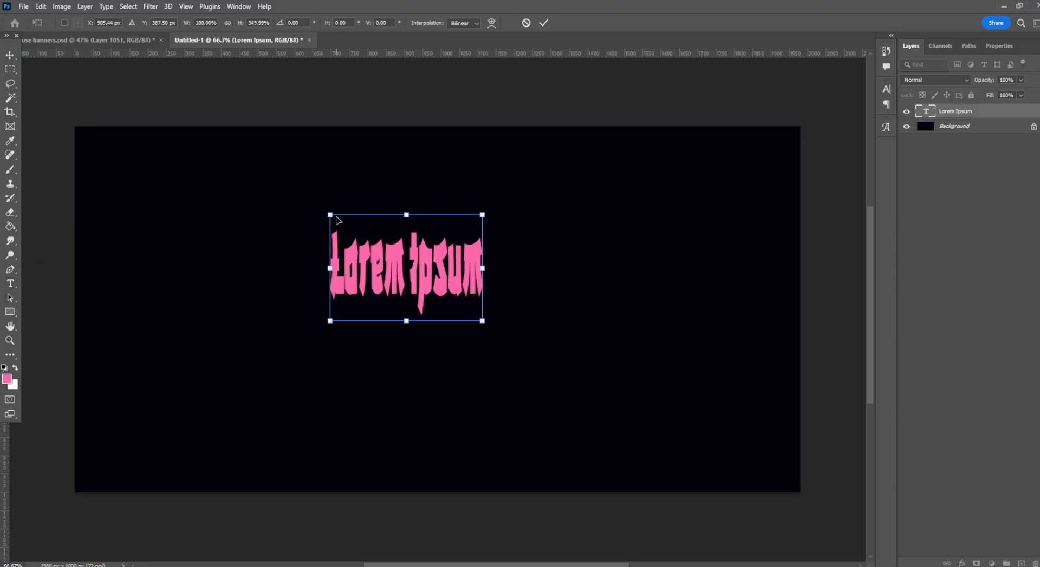
pyautogui.moveTo(330, 216); pyautogui.dragTo(116, 215)
pyautogui.moveTo(346, 269); pyautogui.dragTo(580, 344)
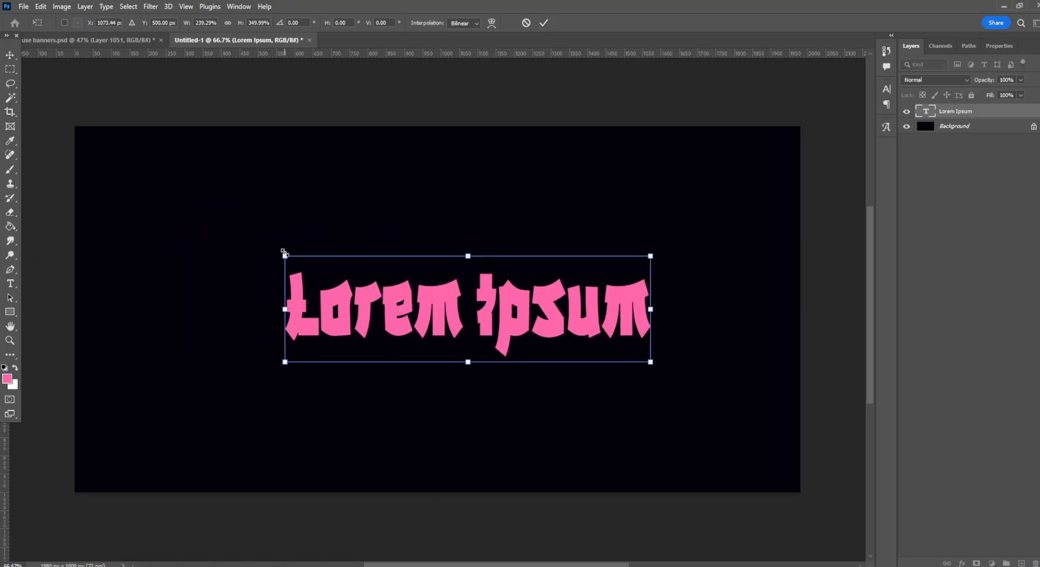
pyautogui.moveTo(285, 254); pyautogui.dragTo(156, 220)
pyautogui.moveTo(453, 289); pyautogui.dragTo(475, 330)
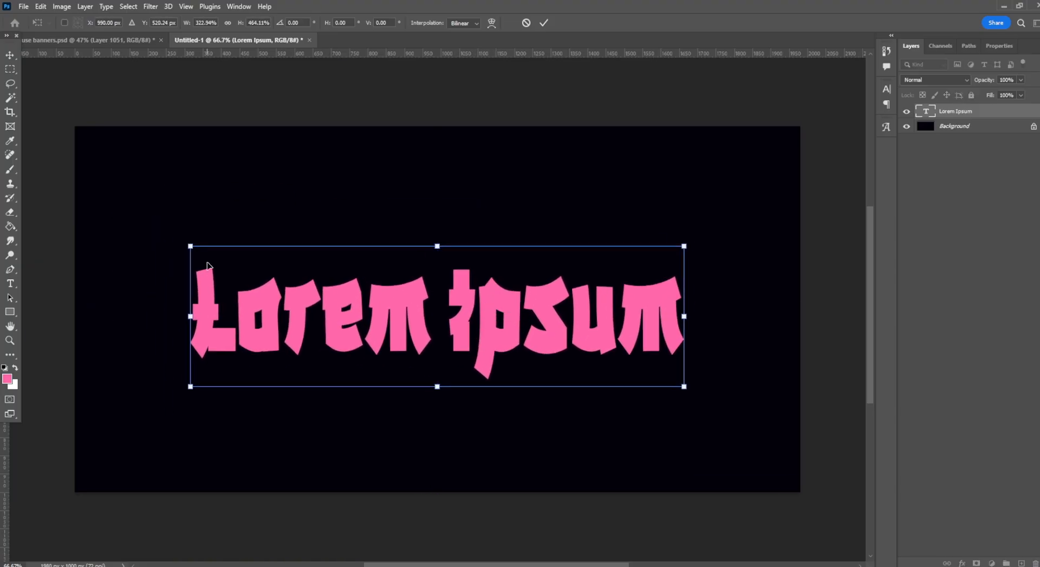
pyautogui.moveTo(185, 227); pyautogui.dragTo(165, 205)
pyautogui.moveTo(448, 276)
pyautogui.mouseDown()
pyautogui.moveTo(464, 297)
pyautogui.moveTo(458, 283)
pyautogui.mouseUp()
# Replace the whole "Lorem Ipsum" text with "Haru".
pyautogui.click(13, 282)
pyautogui.doubleClick(432, 309)
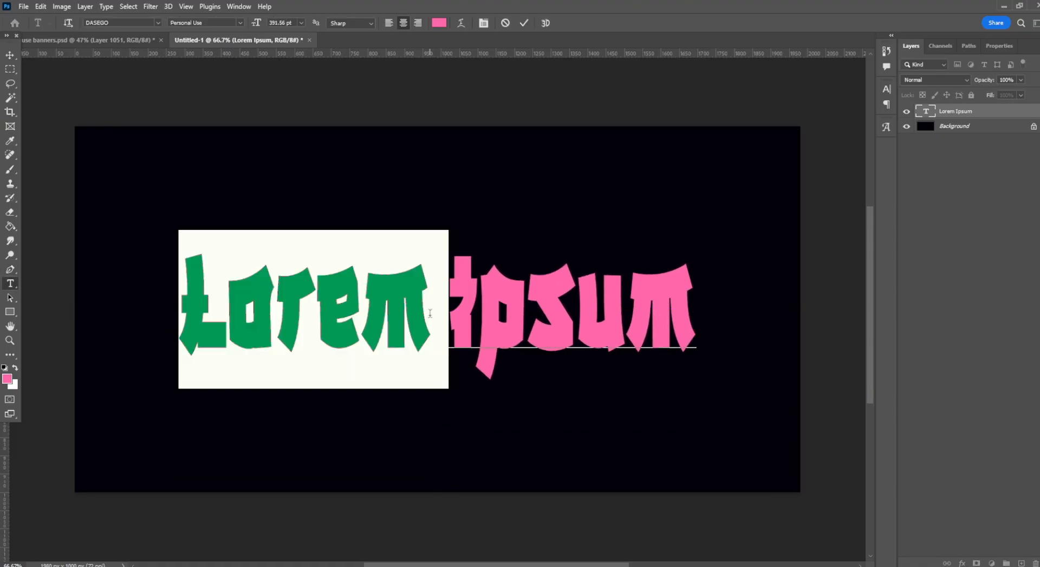
pyautogui.click(444, 297)
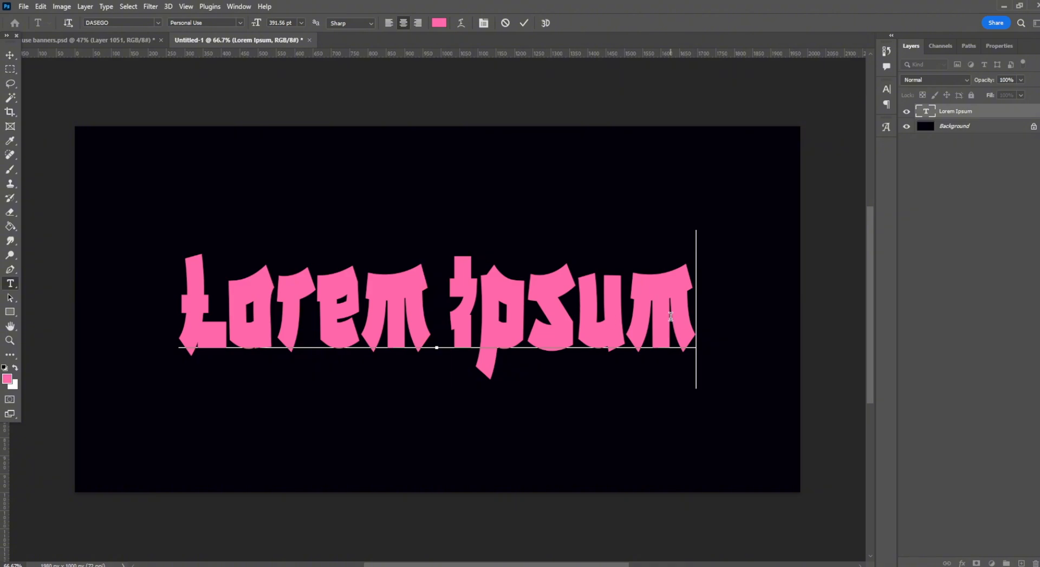
pyautogui.hotkey('ctrl', 'a')
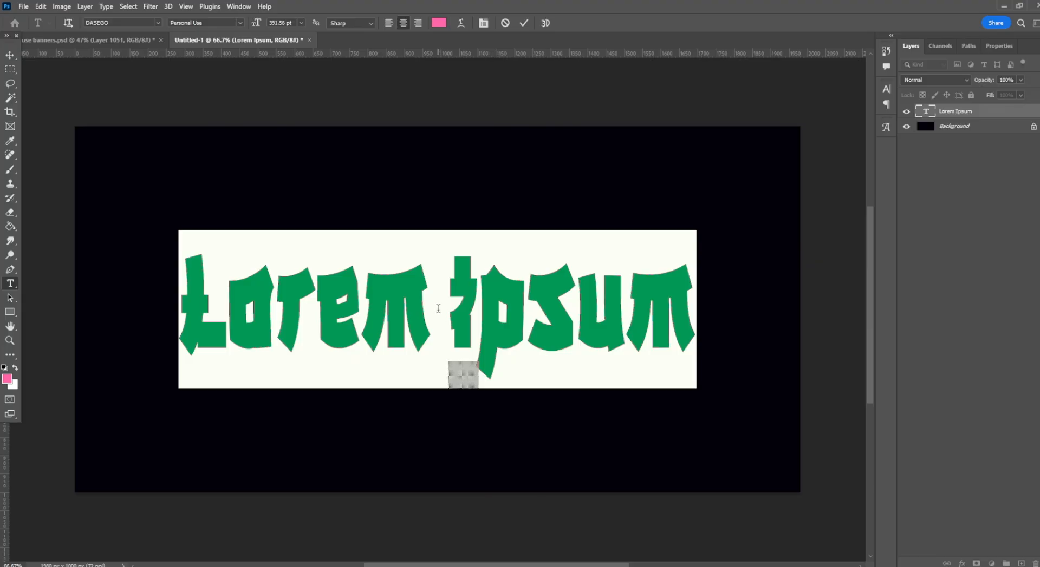
pyautogui.click(438, 309)
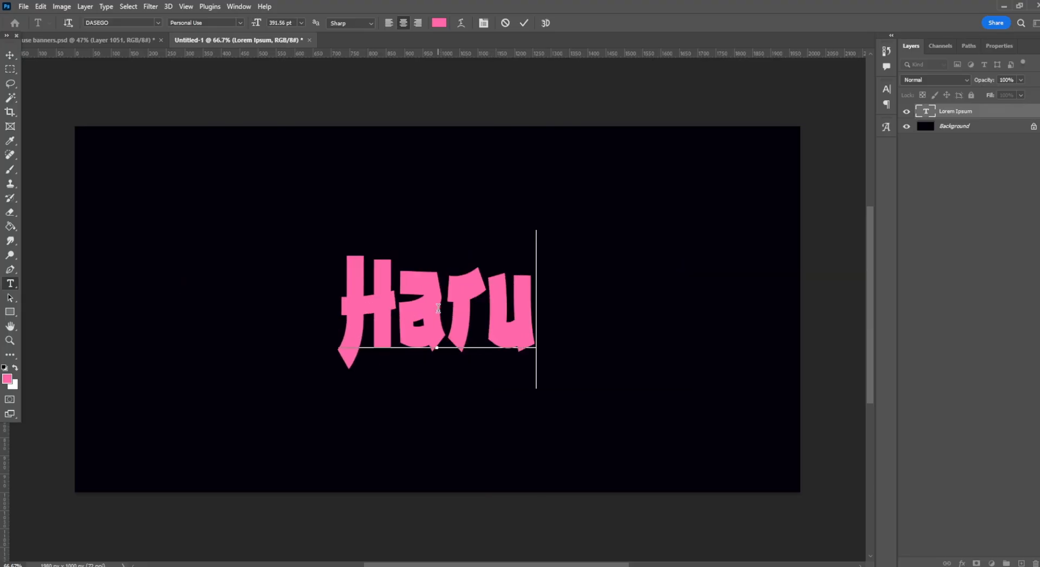
pyautogui.hotkey('ctrl', 'Return')
# Scale the "Haru" text to about 169% width and 112% height and recentre it on the canvas.
pyautogui.hotkey('ctrl', 't')
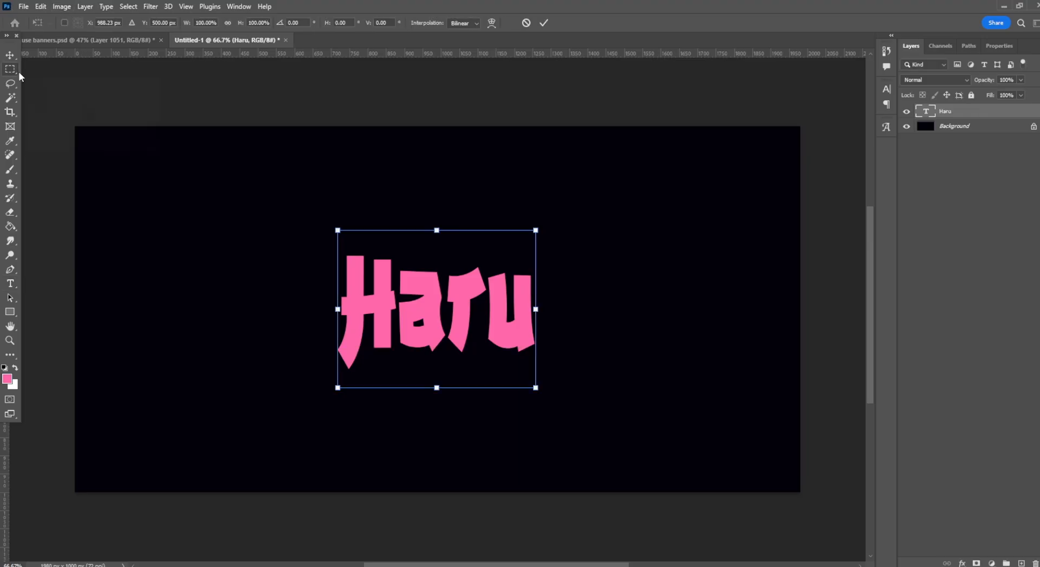
pyautogui.moveTo(337, 231); pyautogui.dragTo(231, 214)
pyautogui.moveTo(399, 302); pyautogui.dragTo(453, 316)
pyautogui.moveTo(279, 223); pyautogui.dragTo(255, 220)
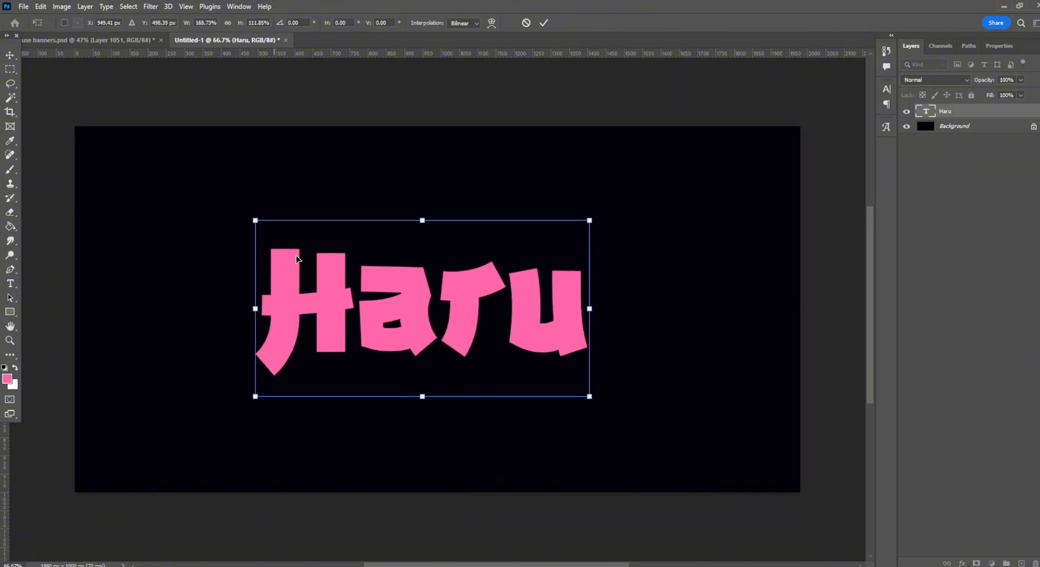
pyautogui.moveTo(381, 288); pyautogui.dragTo(413, 284)
pyautogui.press('Return')
# Duplicate the "Haru" text layer, shrink the copy to about 278 pt and place it below the original.
pyautogui.hotkey('ctrl', 'j')
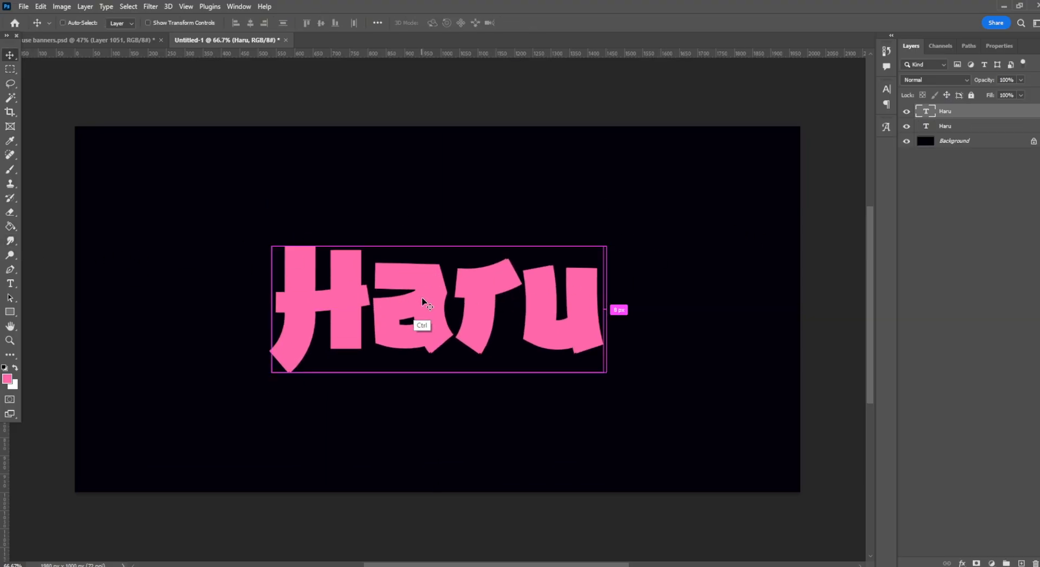
pyautogui.hotkey('ctrl', 't')
pyautogui.moveTo(272, 217); pyautogui.dragTo(362, 282)
pyautogui.moveTo(435, 295); pyautogui.dragTo(388, 356)
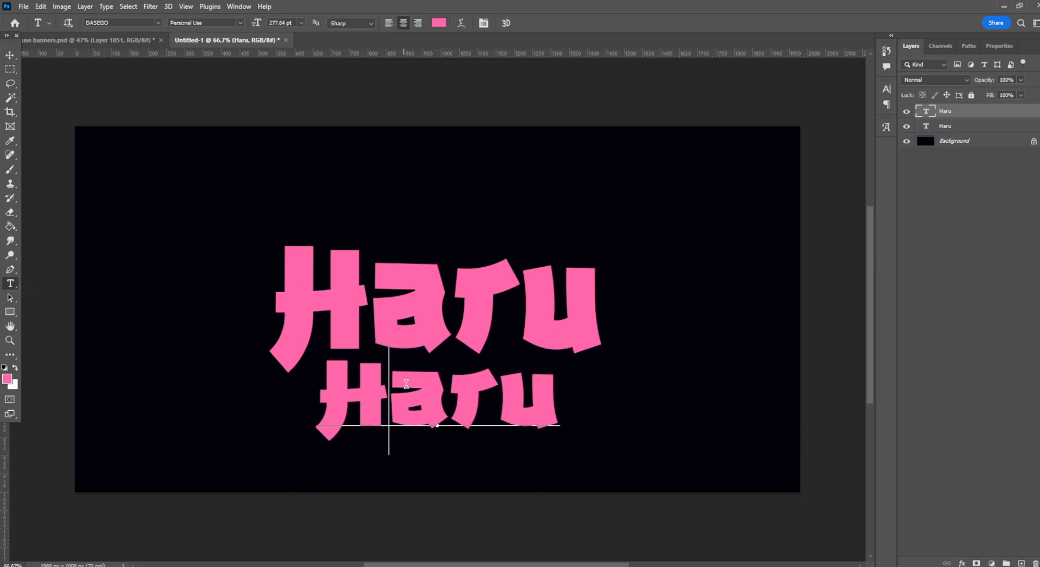
# Change the wording of the smaller text copy to "Salon".
pyautogui.doubleClick(389, 400)
pyautogui.write('Salon')
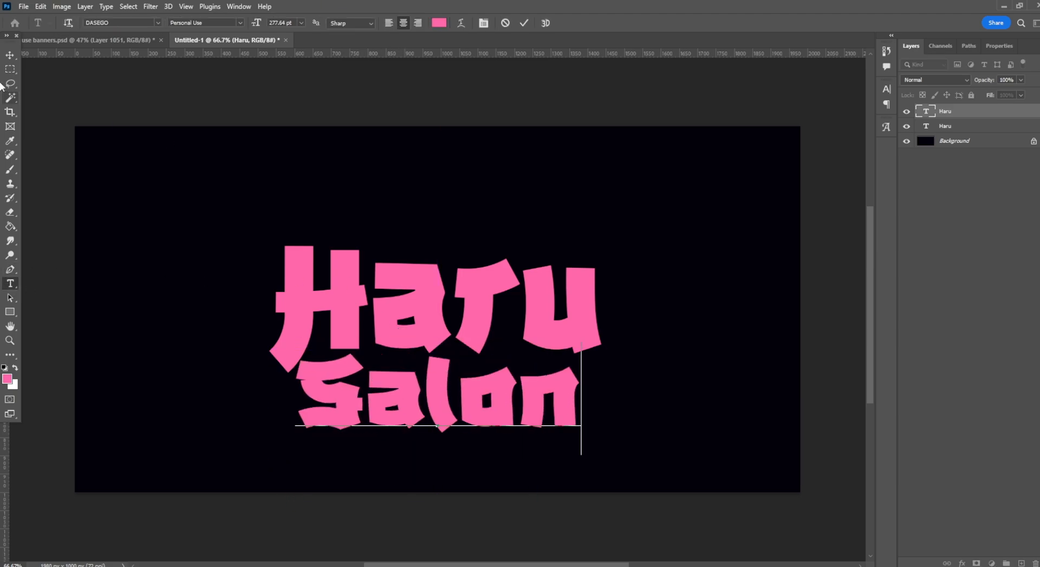
pyautogui.click(10, 68)
# Set the font of the "Salon" text to Bonega Regular.
pyautogui.click(11, 283)
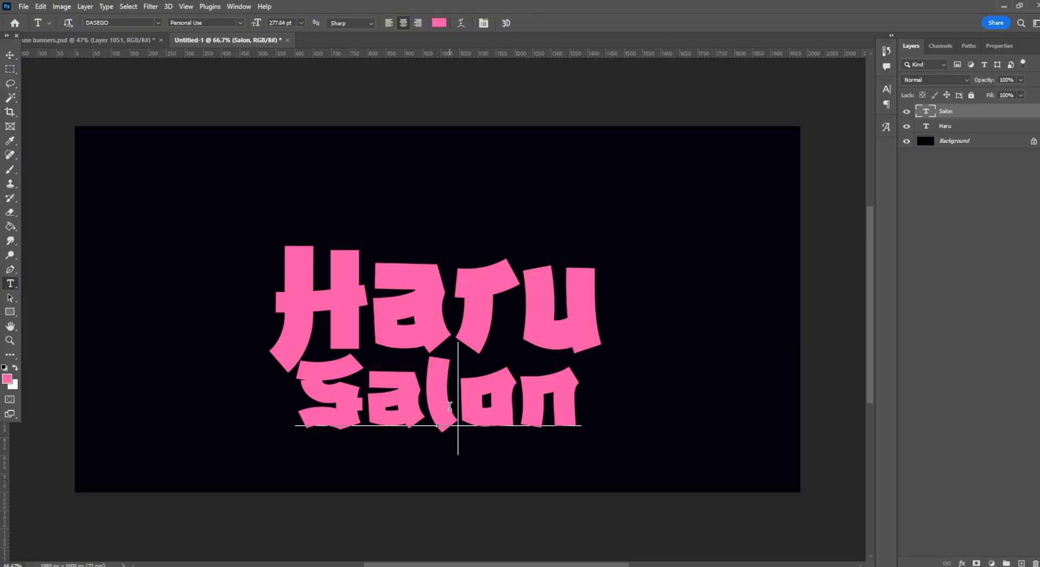
pyautogui.doubleClick(451, 410)
pyautogui.click(157, 23)
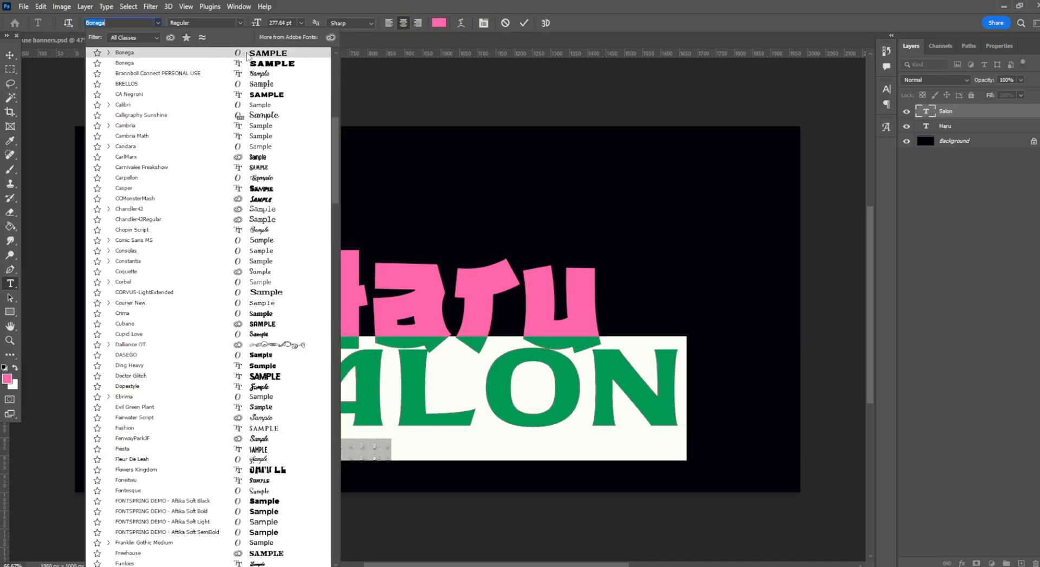
pyautogui.write('boneg')
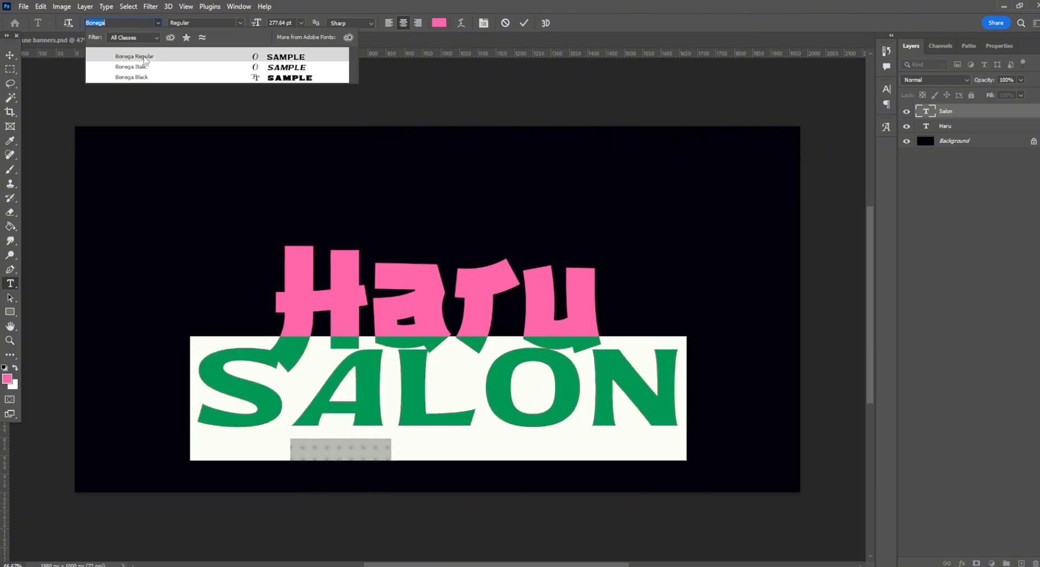
pyautogui.click(141, 58)
pyautogui.click(10, 68)
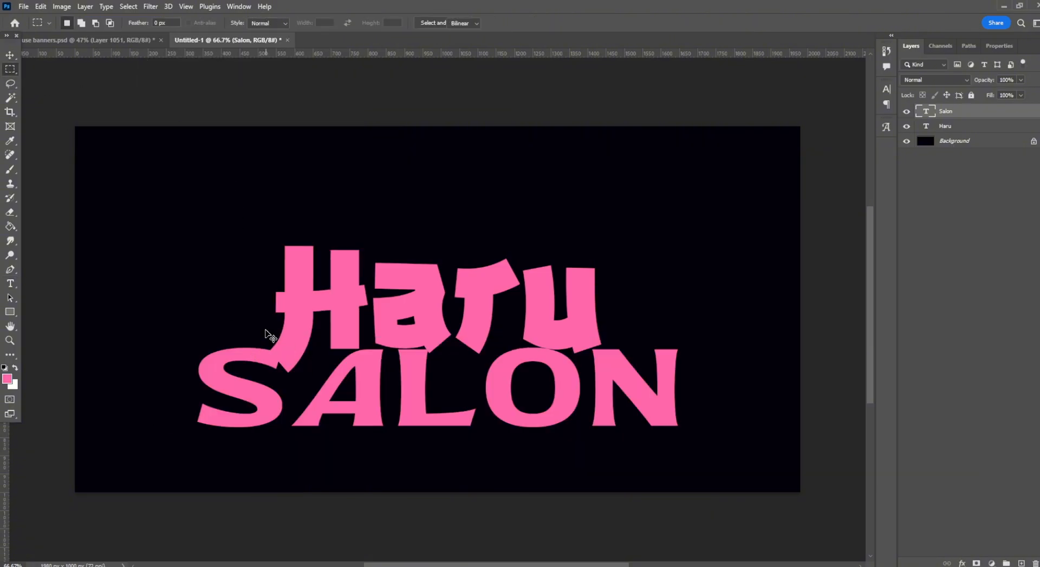
# Scale the "Salon" text down to about 223 pt and narrow it, keeping it beneath "Haru".
pyautogui.hotkey('ctrl', 't')
pyautogui.moveTo(196, 358); pyautogui.dragTo(275, 347)
pyautogui.hotkey('ctrl', 'z')
pyautogui.hotkey('ctrl', 'z')
pyautogui.moveTo(206, 334); pyautogui.dragTo(385, 352)
pyautogui.moveTo(439, 394); pyautogui.dragTo(365, 397)
pyautogui.click(11, 69)
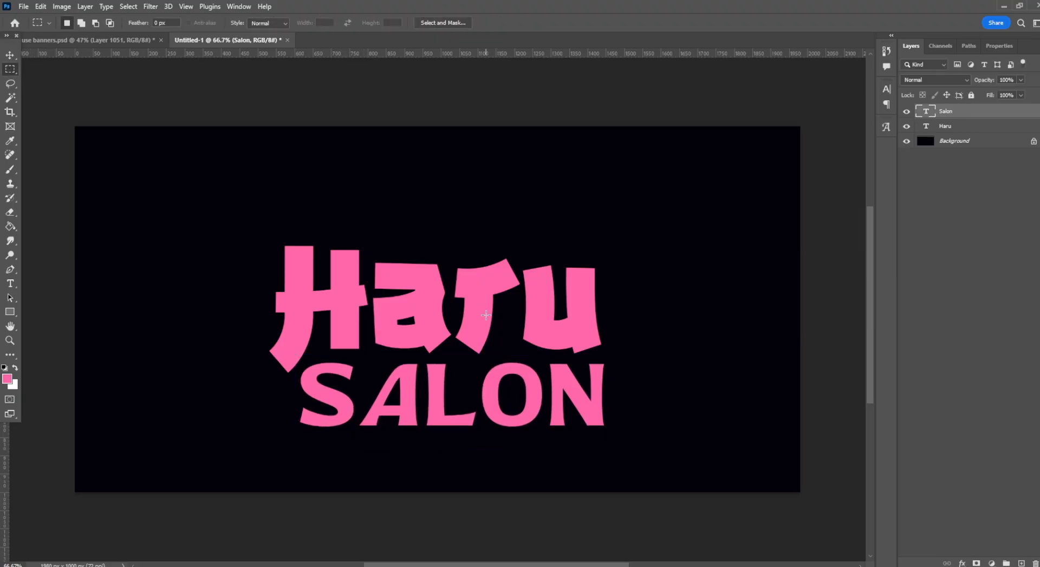
# Change the colour of the "Salon" text to the warm off-white #fffcf5.
pyautogui.click(10, 283)
pyautogui.doubleClick(446, 409)
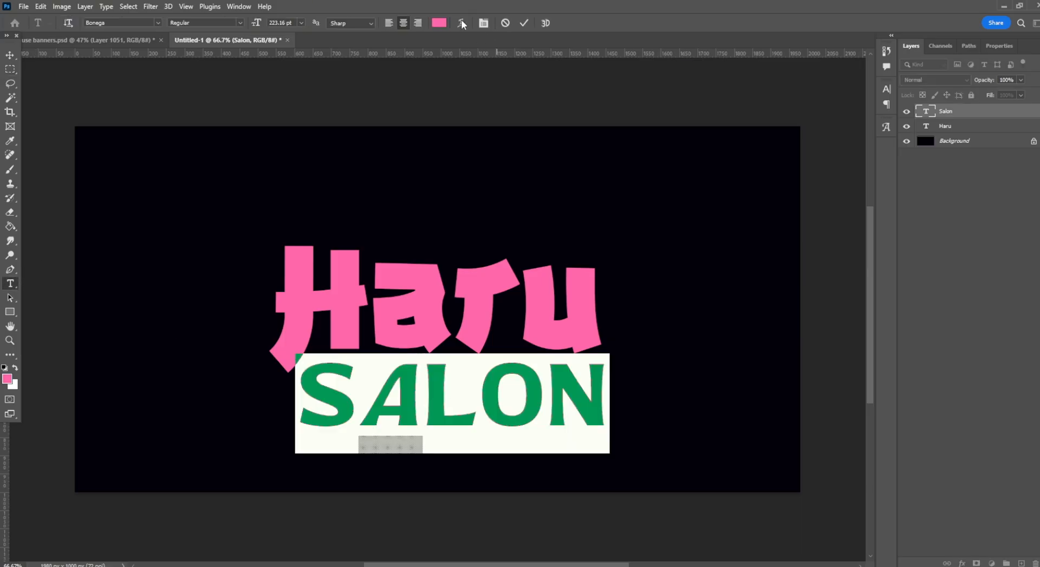
pyautogui.click(439, 23)
pyautogui.write('ffffff')
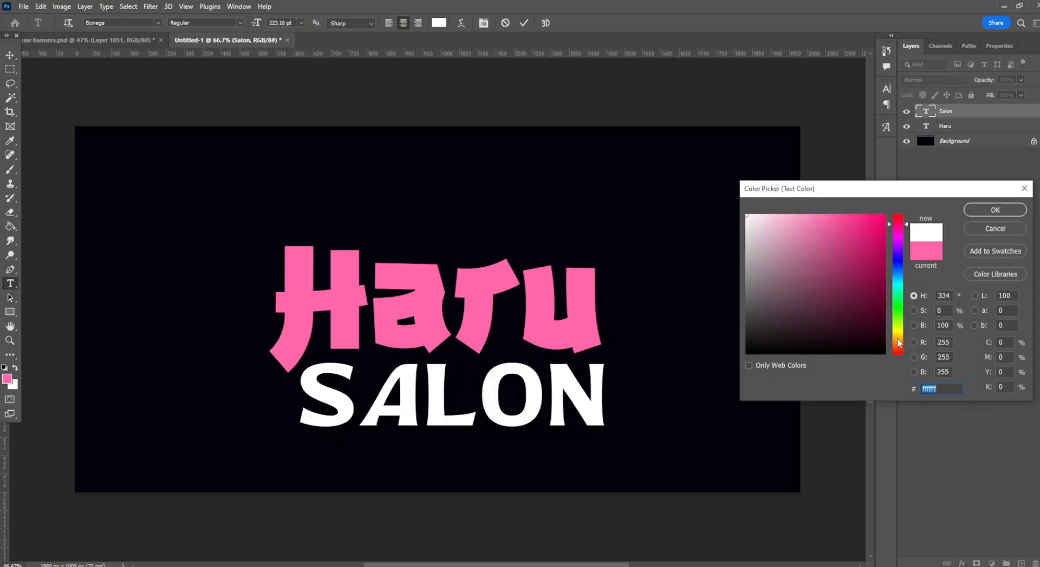
pyautogui.click(898, 343)
pyautogui.click(897, 335)
pyautogui.click(776, 242)
pyautogui.click(811, 141)
pyautogui.click(763, 200)
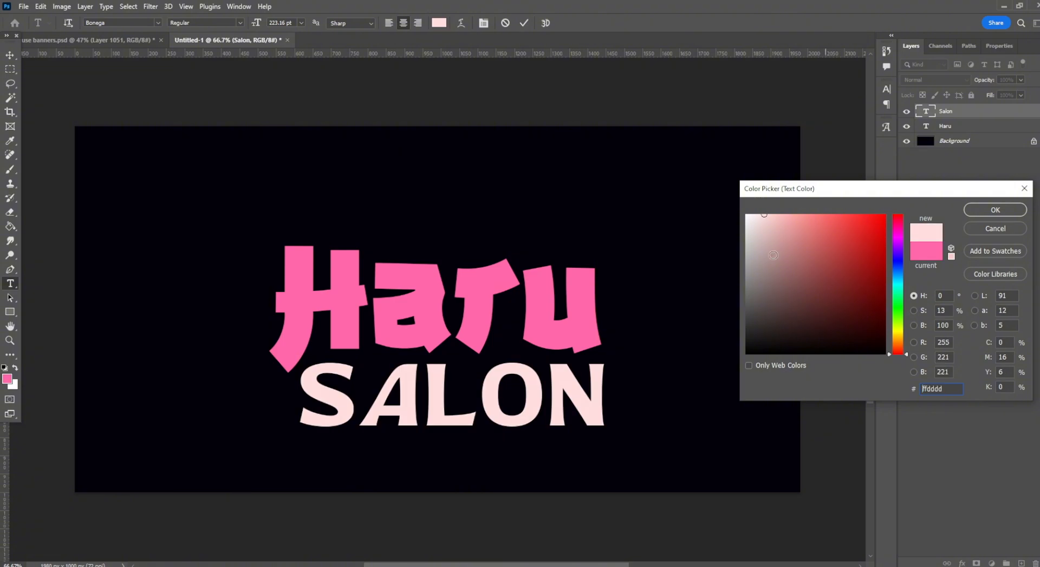
pyautogui.moveTo(773, 255); pyautogui.dragTo(778, 166)
pyautogui.click(899, 340)
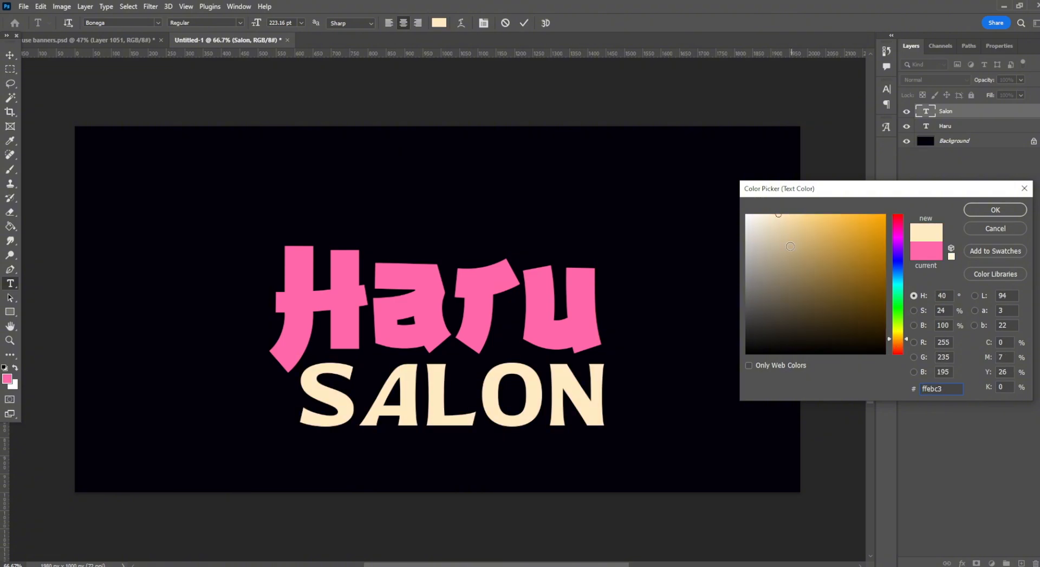
pyautogui.moveTo(790, 246); pyautogui.dragTo(754, 176)
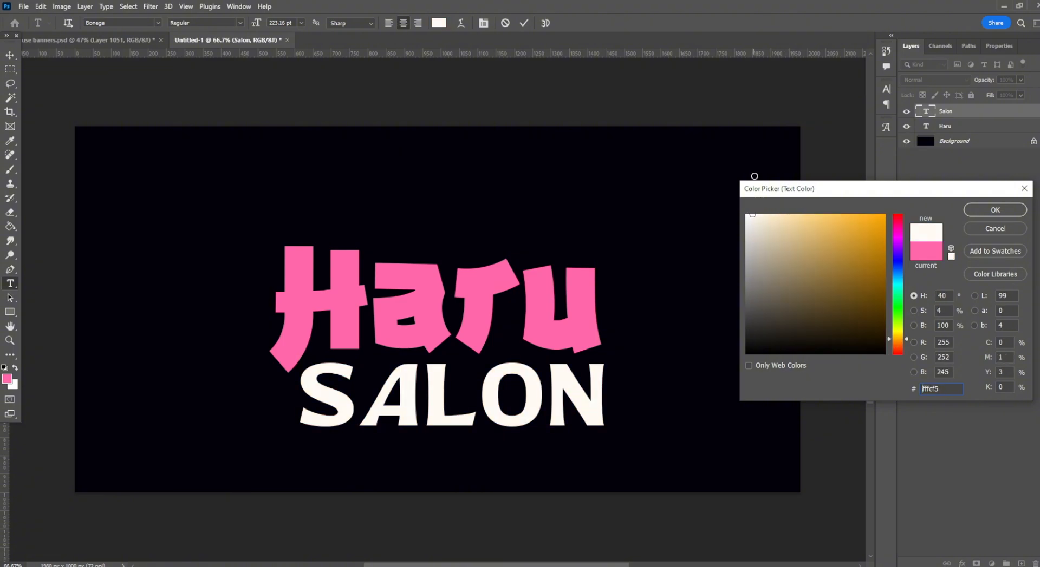
pyautogui.click(997, 210)
pyautogui.click(845, 177)
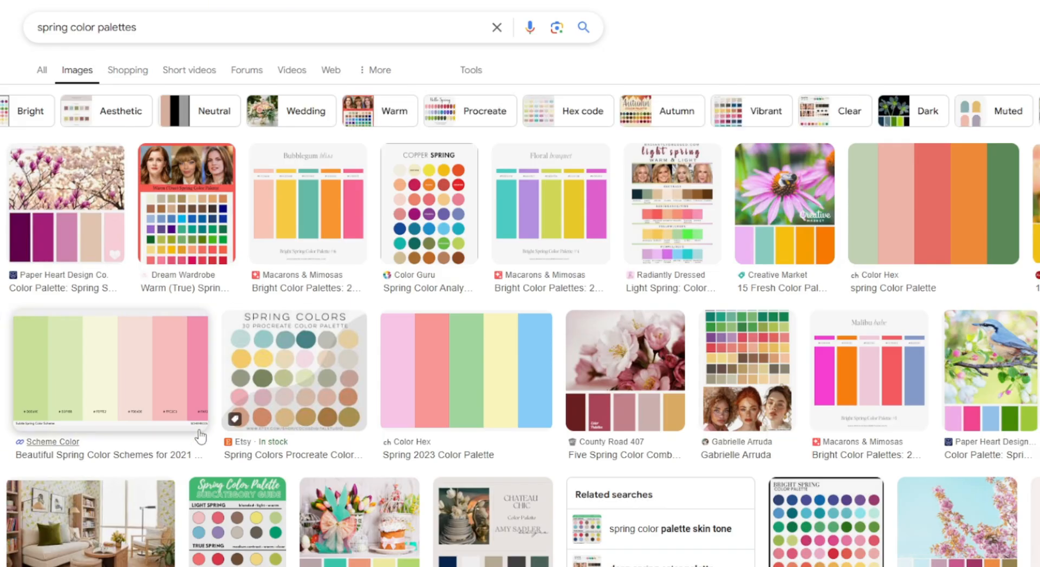
# Copy the Scheme Color "Subtle Spring Color Scheme" image from the search results and look through the related palettes.
pyautogui.click(142, 386)
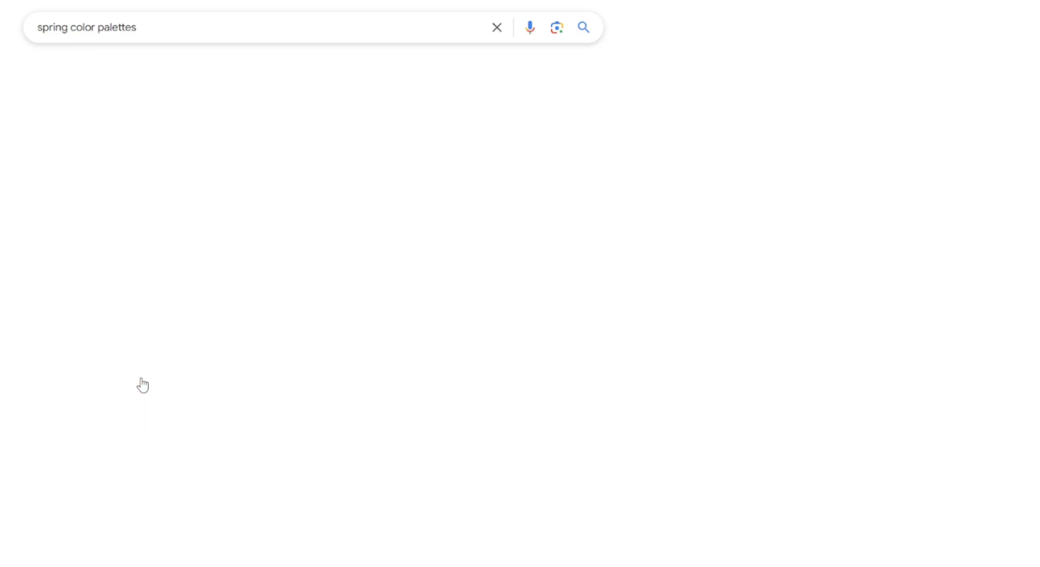
pyautogui.rightClick(930, 412)
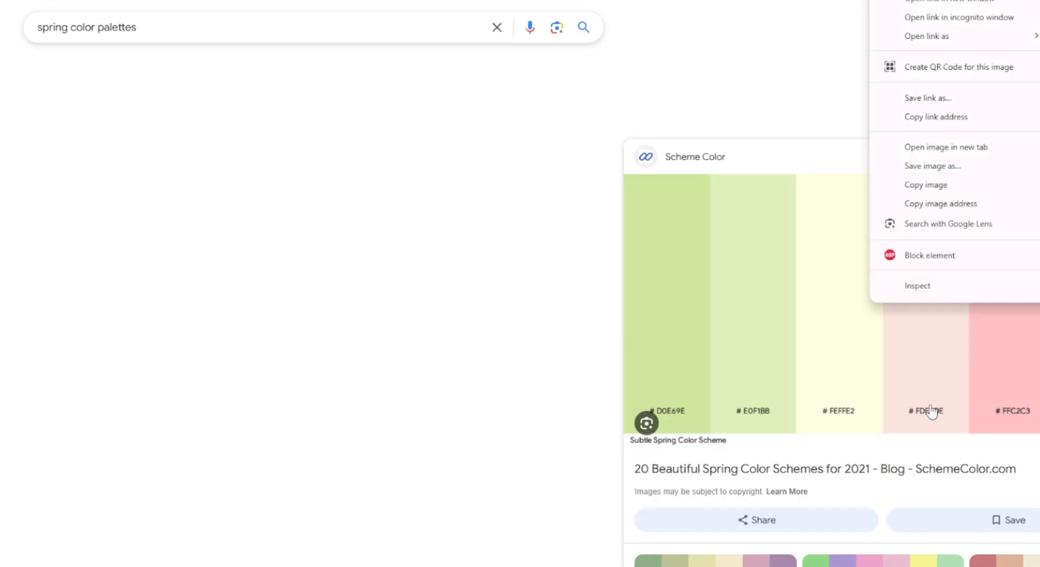
pyautogui.click(945, 186)
pyautogui.scroll(-4, 832, 352)
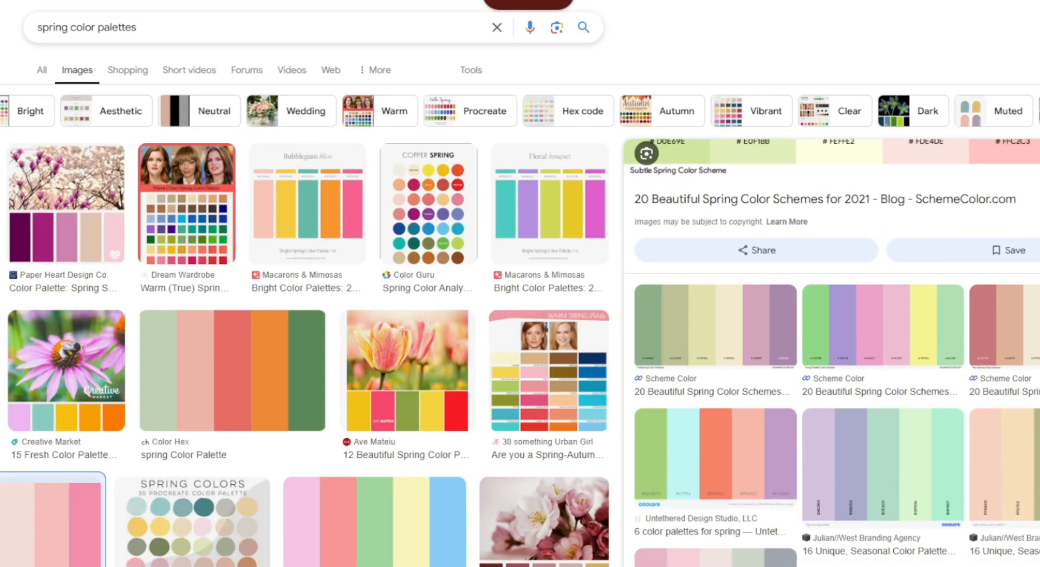
pyautogui.scroll(-8, 303, 325)
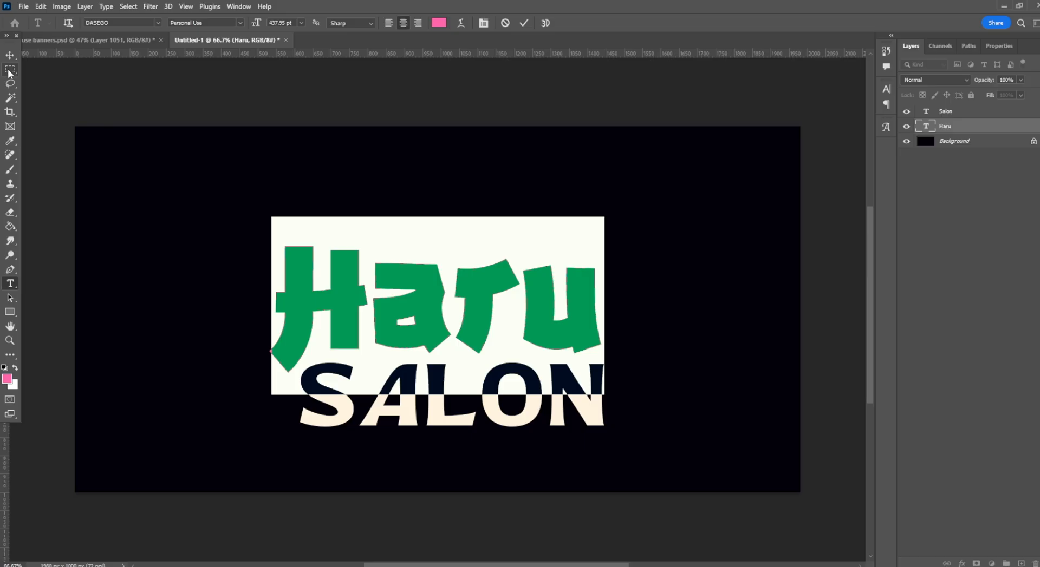
# Paste the palette image into the banner in Photoshop, shrink it to about 60% width and 45% height, and place it near the canvas's upper-left corner.
pyautogui.hotkey('alt', 'BackSpace')
pyautogui.hotkey('ctrl', 'v')
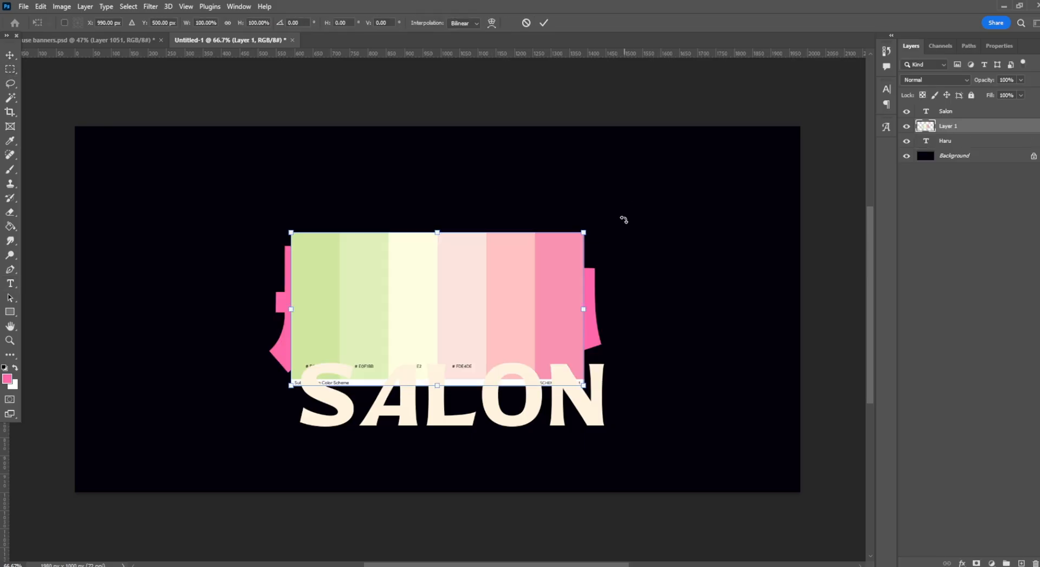
pyautogui.moveTo(582, 231); pyautogui.dragTo(533, 278)
pyautogui.moveTo(460, 317); pyautogui.dragTo(253, 165)
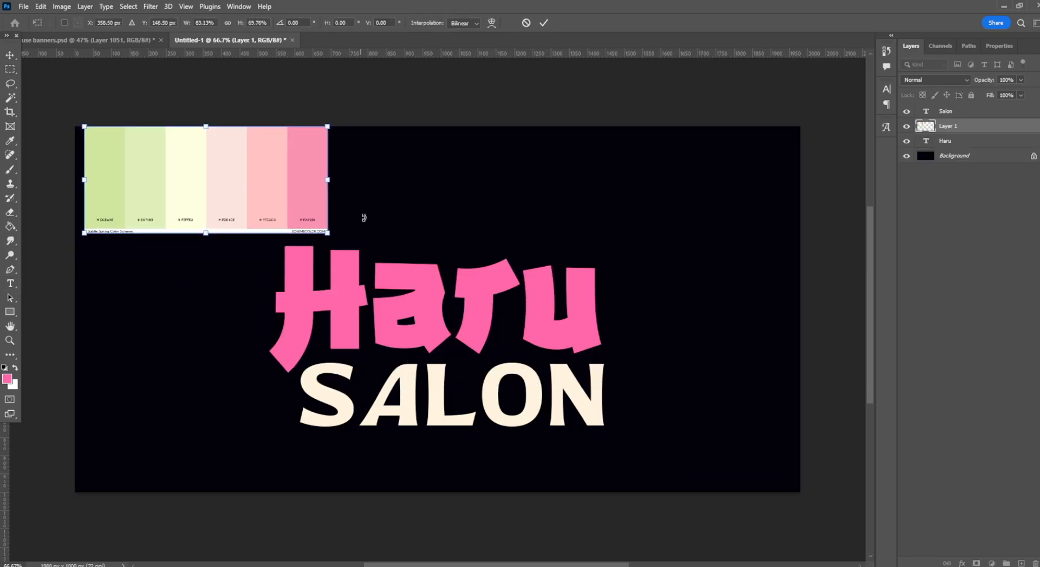
pyautogui.moveTo(327, 234); pyautogui.dragTo(261, 195)
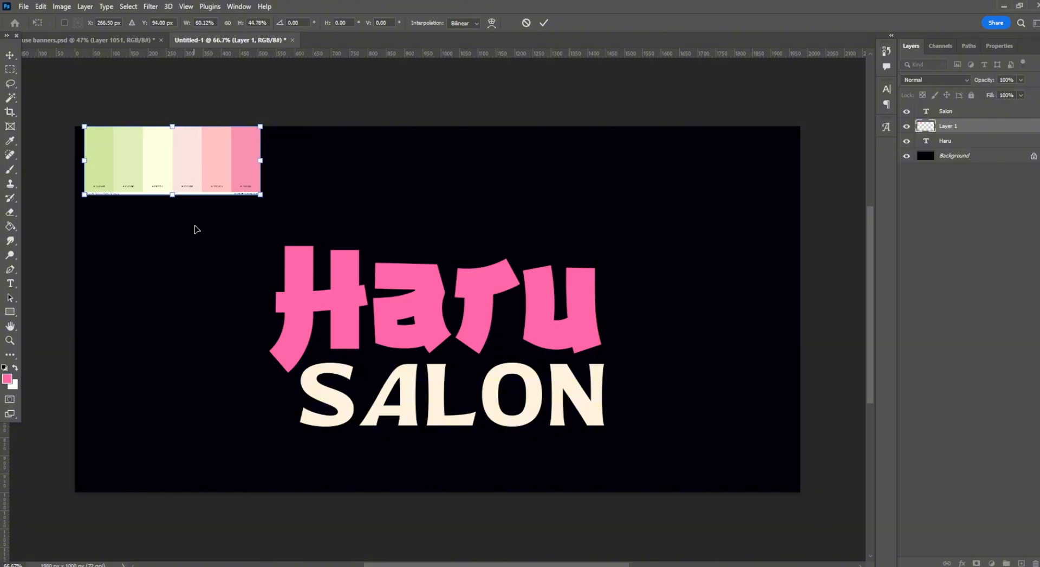
pyautogui.moveTo(193, 186); pyautogui.dragTo(196, 205)
pyautogui.press('Return')
# Select the "Haru" text and sample the palette's strongest pink, #fa92b1, as its text colour.
pyautogui.click(10, 283)
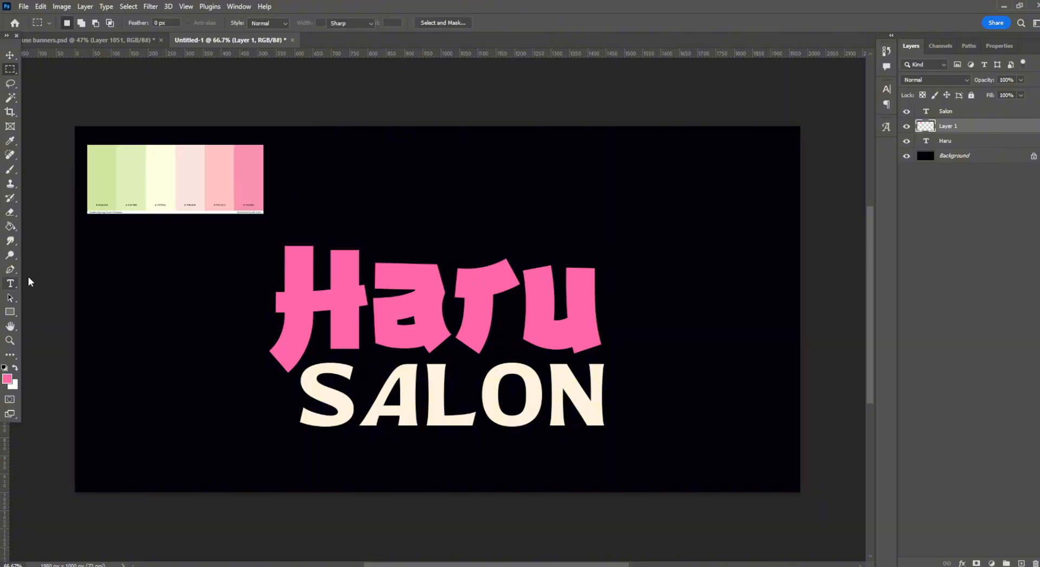
pyautogui.click(340, 310)
pyautogui.hotkey('ctrl', 'a')
pyautogui.click(438, 22)
pyautogui.click(251, 187)
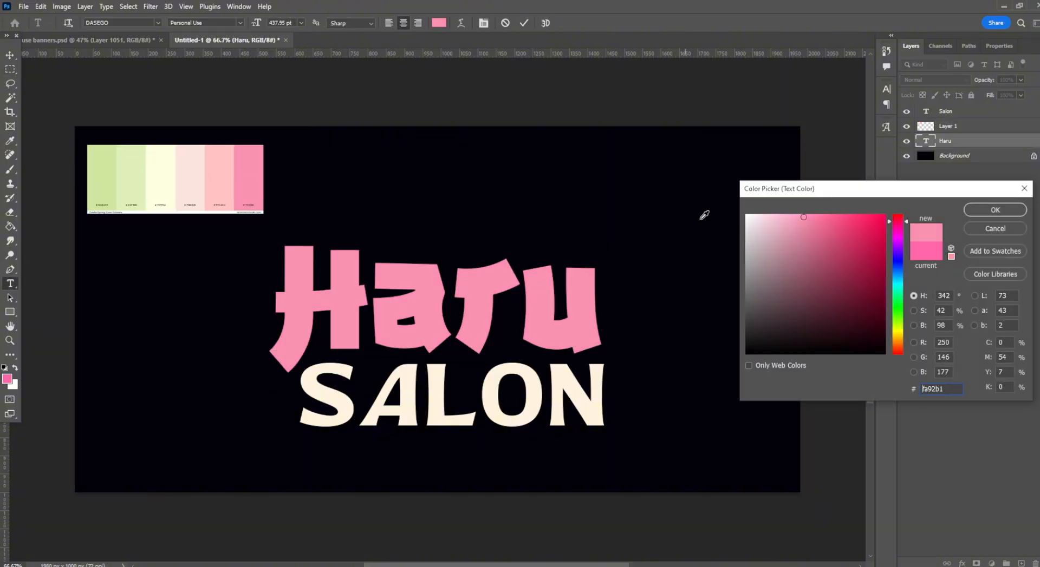
# Try a stronger pink #ff6e99, the palette's greens and pinks, and the purple #d792fa on the "Haru" text.
pyautogui.moveTo(811, 246)
pyautogui.mouseDown()
pyautogui.moveTo(834, 179)
pyautogui.moveTo(820, 199)
pyautogui.moveTo(811, 187)
pyautogui.moveTo(826, 187)
pyautogui.mouseUp()
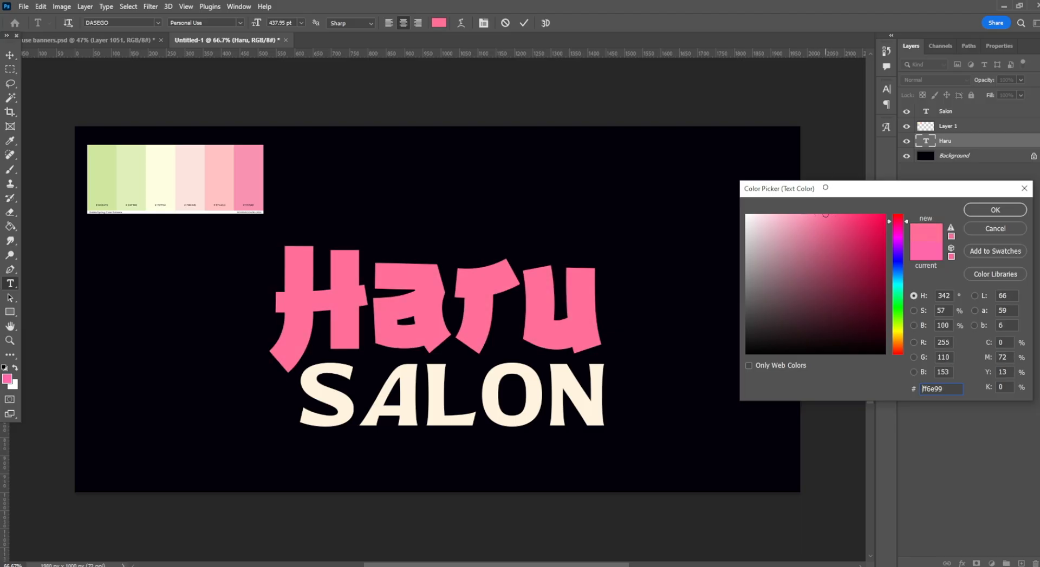
pyautogui.click(103, 184)
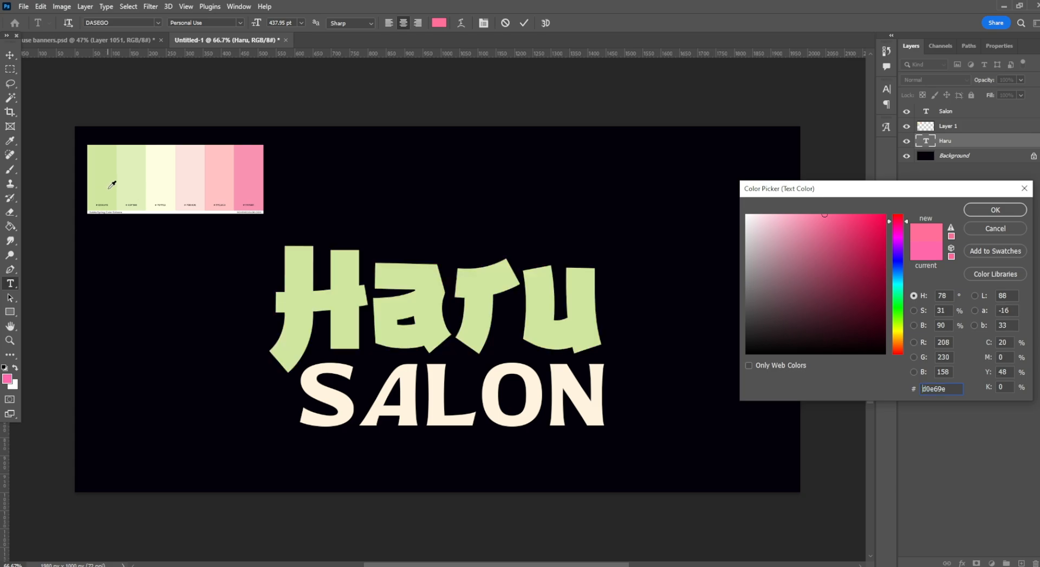
pyautogui.click(130, 191)
pyautogui.click(253, 187)
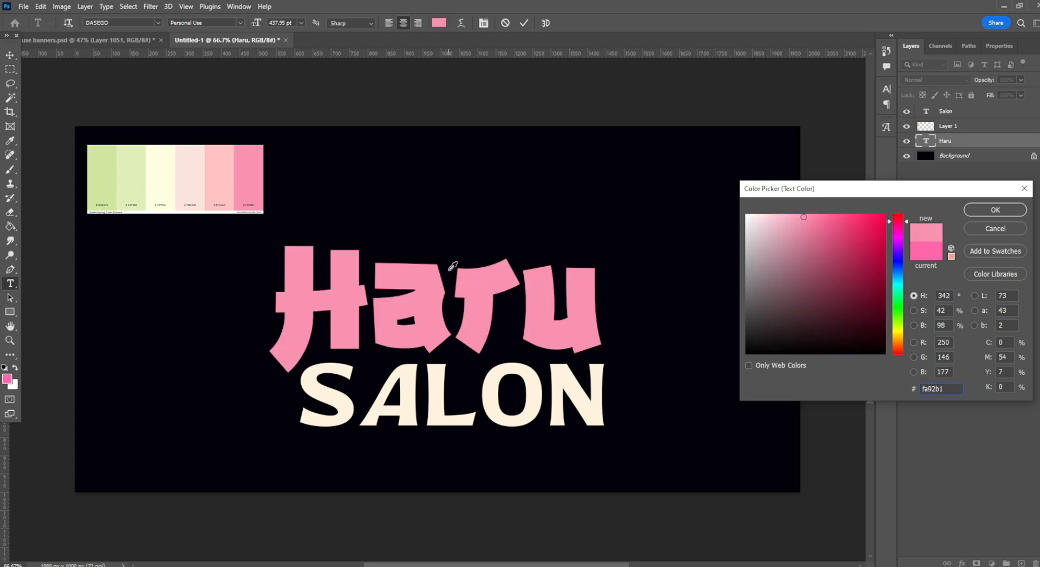
pyautogui.click(189, 193)
pyautogui.click(254, 180)
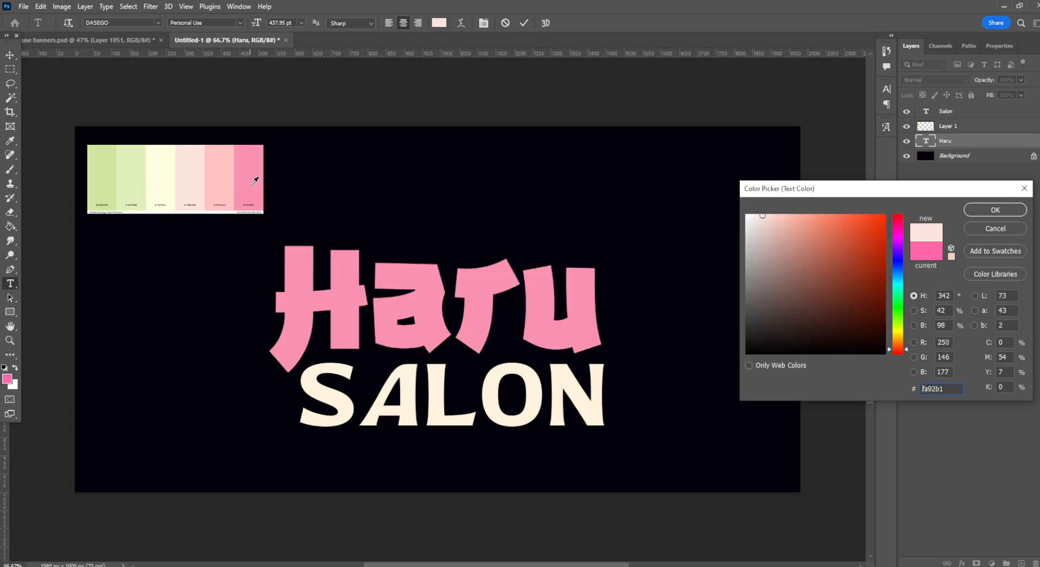
pyautogui.click(897, 246)
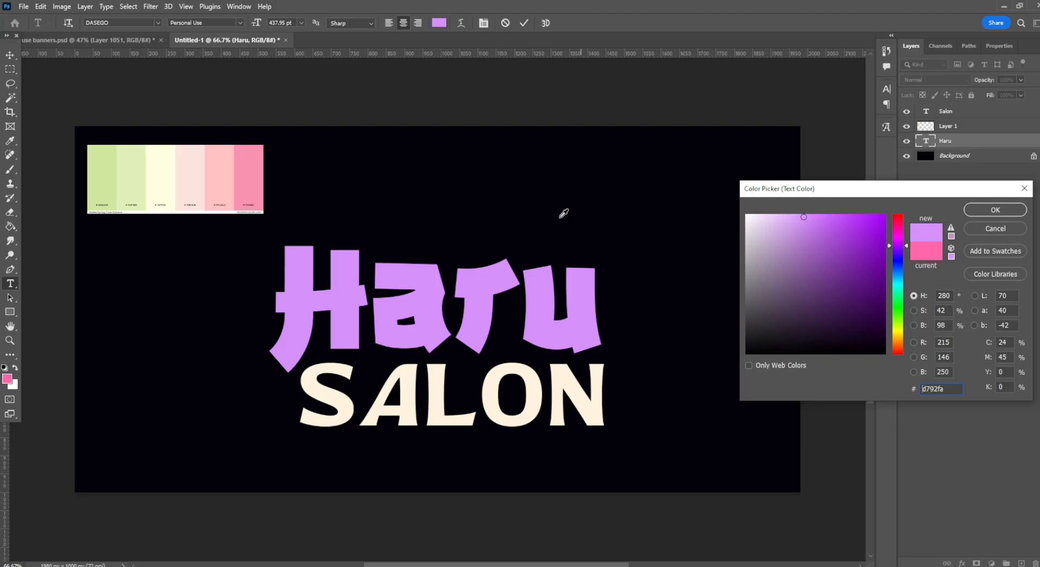
# Resample the palette's strongest pink for "Haru" and adjust the text colour to the brighter #ff7eb2.
pyautogui.click(253, 174)
pyautogui.click(814, 214)
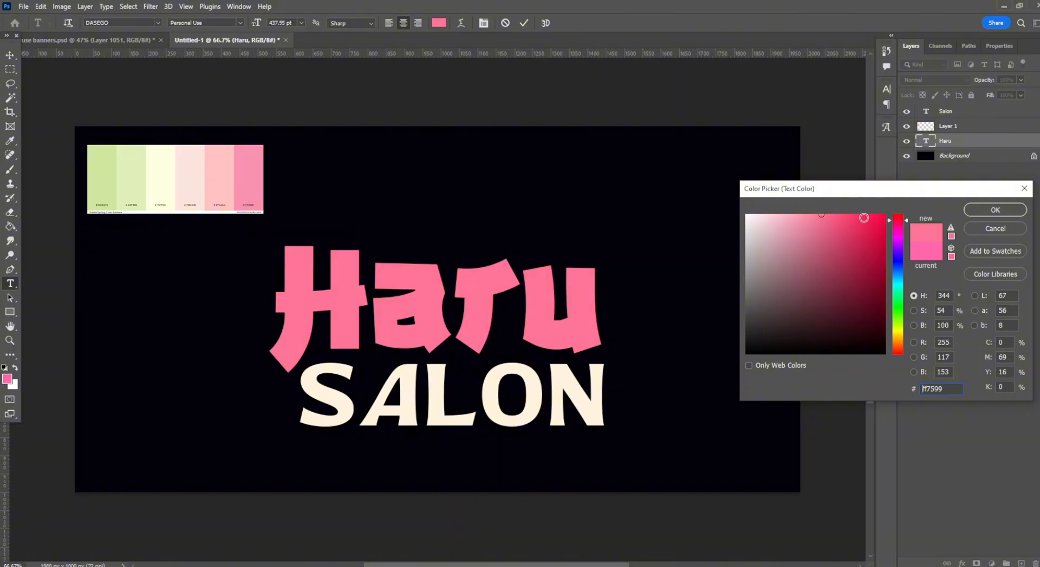
pyautogui.moveTo(820, 217); pyautogui.dragTo(831, 187)
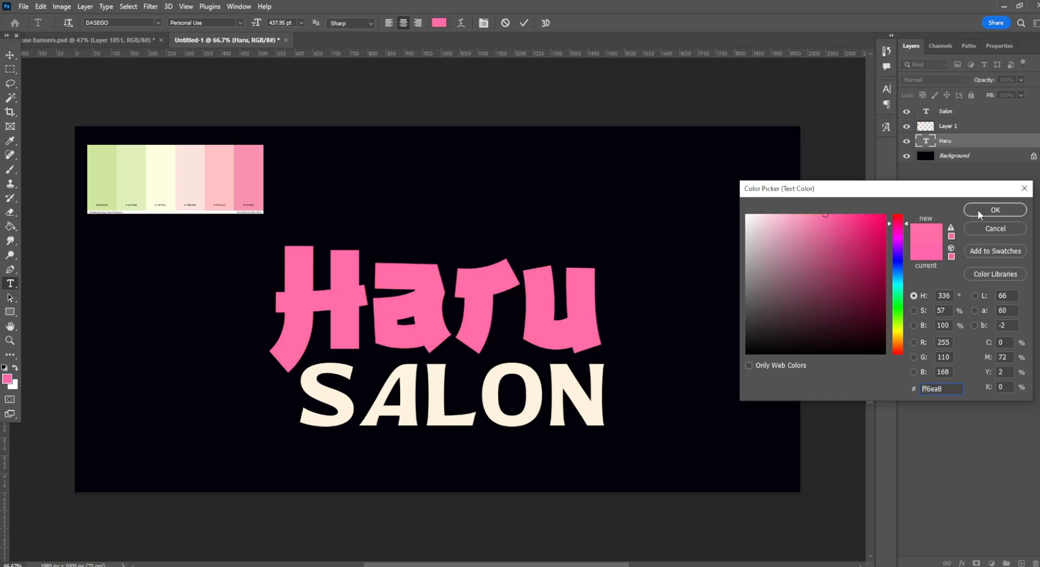
pyautogui.moveTo(806, 223); pyautogui.dragTo(818, 192)
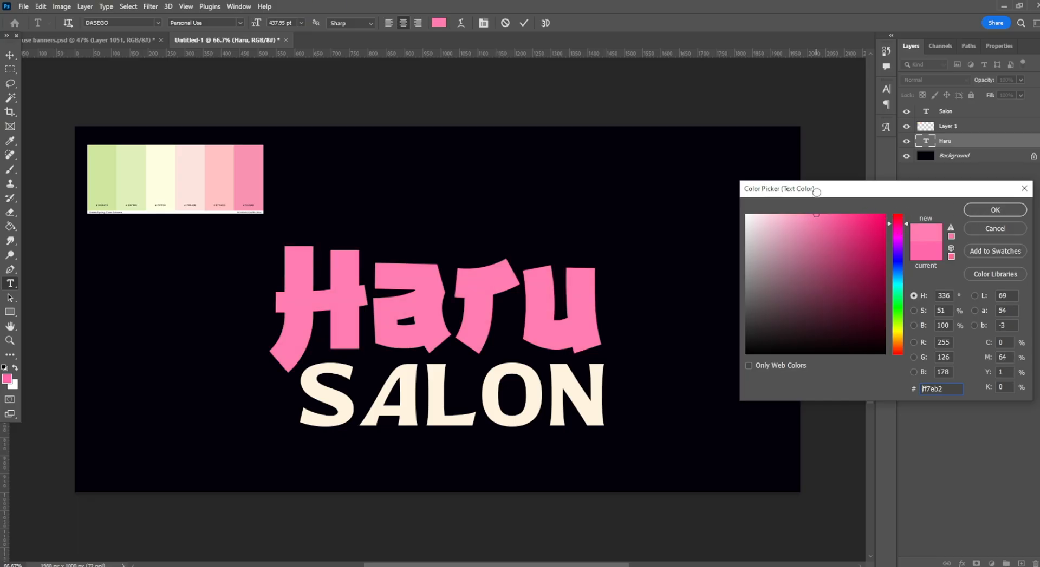
pyautogui.click(999, 210)
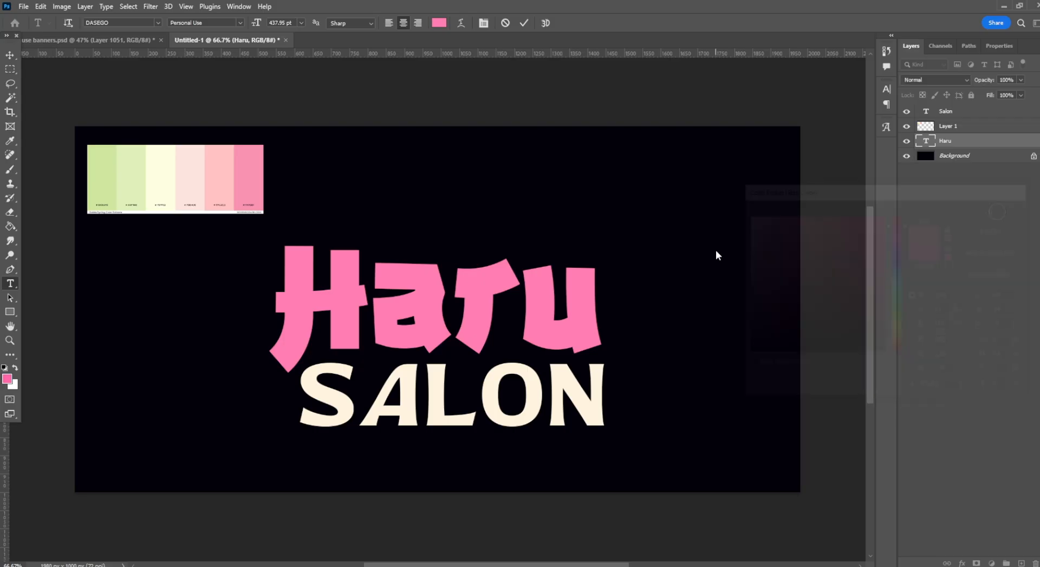
# Set the foreground colour to the pink of the "Haru" lettering and make the palette image's layer active.
pyautogui.click(10, 69)
pyautogui.click(7, 379)
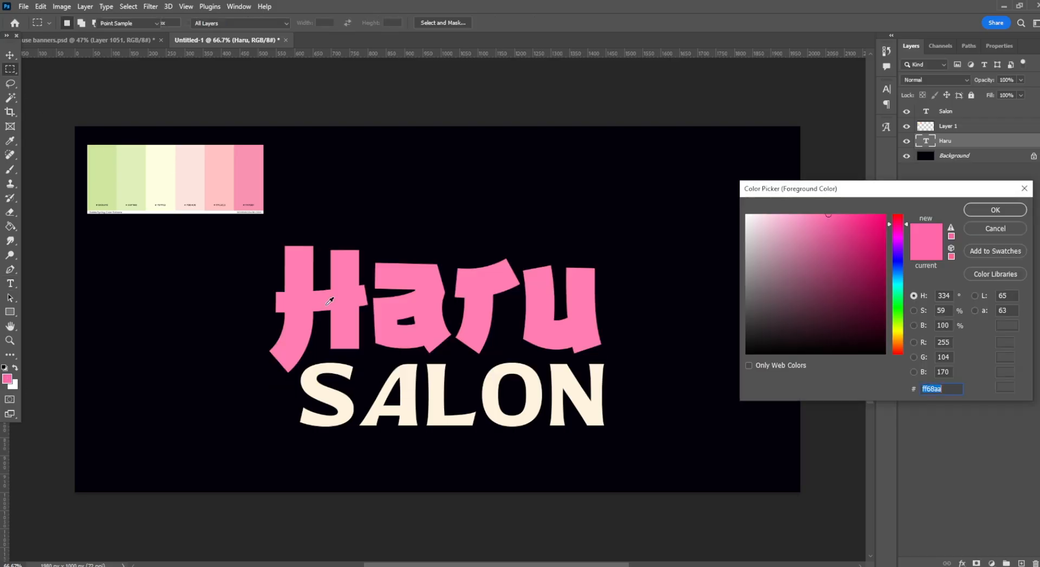
pyautogui.click(995, 210)
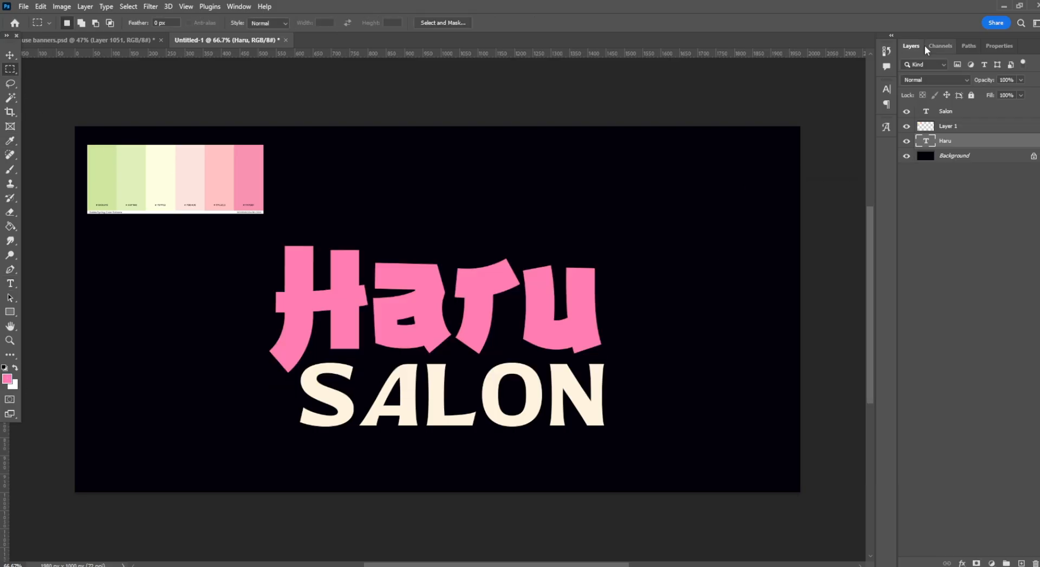
pyautogui.click(986, 127)
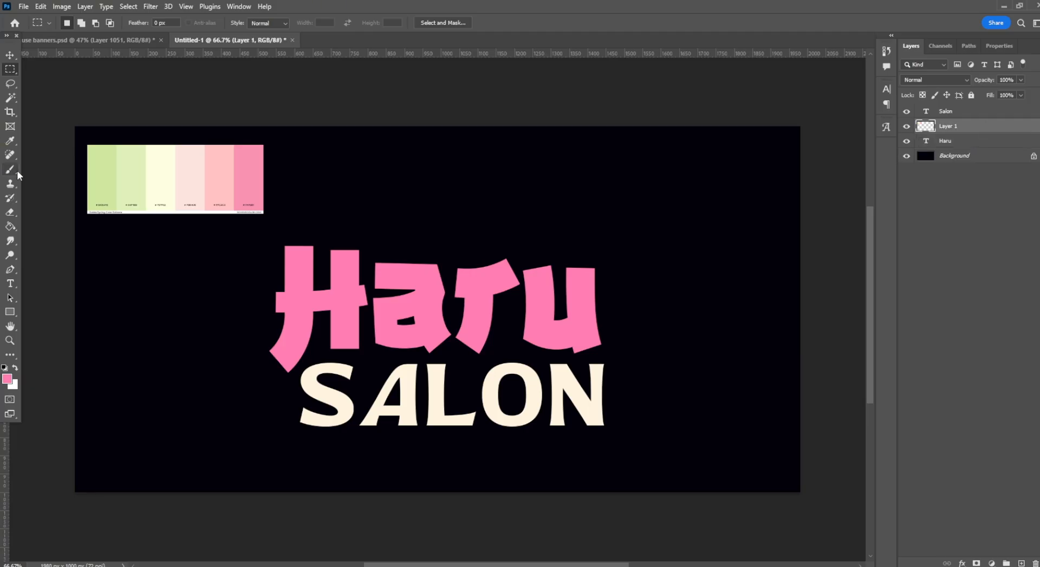
pyautogui.click(11, 183)
pyautogui.click(78, 23)
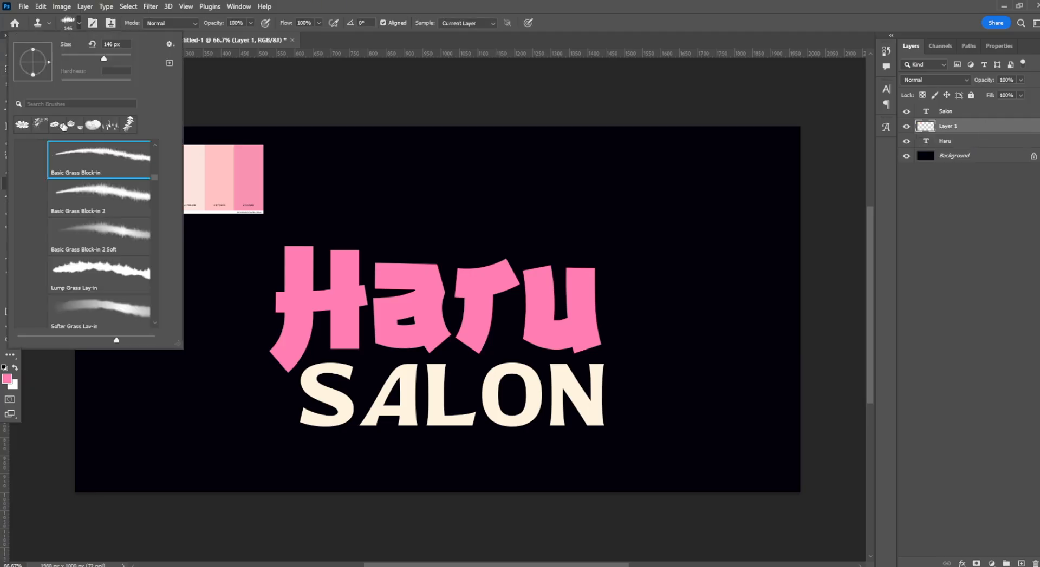
pyautogui.scroll(5, 161, 174)
pyautogui.click(74, 163)
pyautogui.click(302, 161)
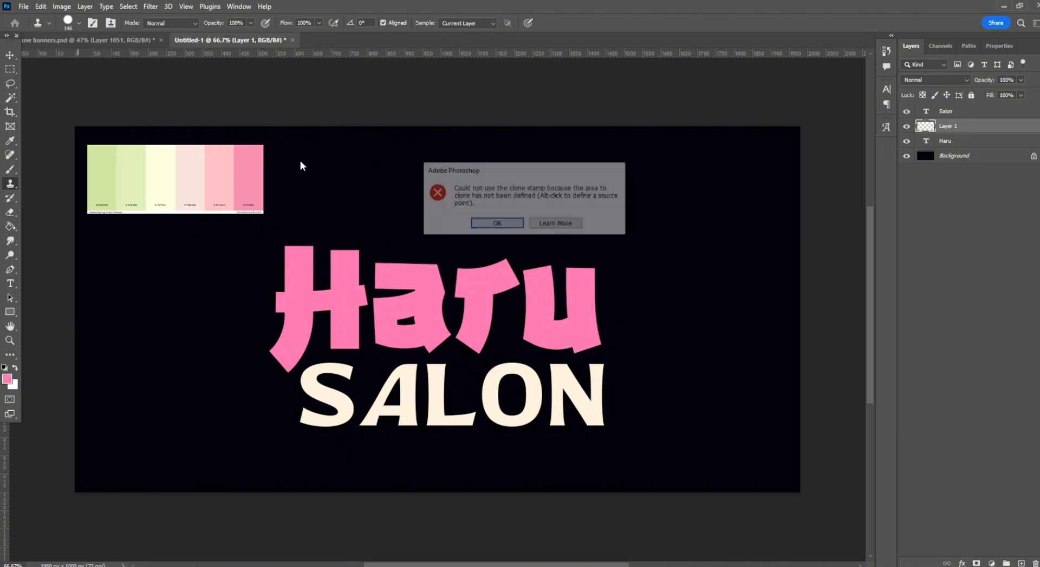
pyautogui.click(508, 226)
# Paint brush swatches in medium pink, deep pink and light pink beneath the palette image.
pyautogui.click(10, 169)
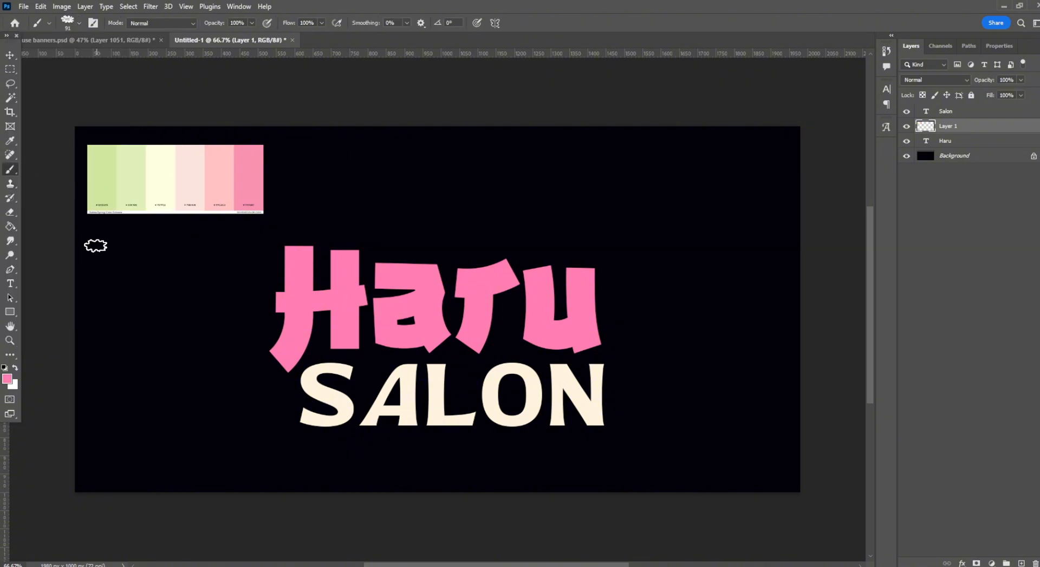
pyautogui.moveTo(89, 242); pyautogui.dragTo(99, 268)
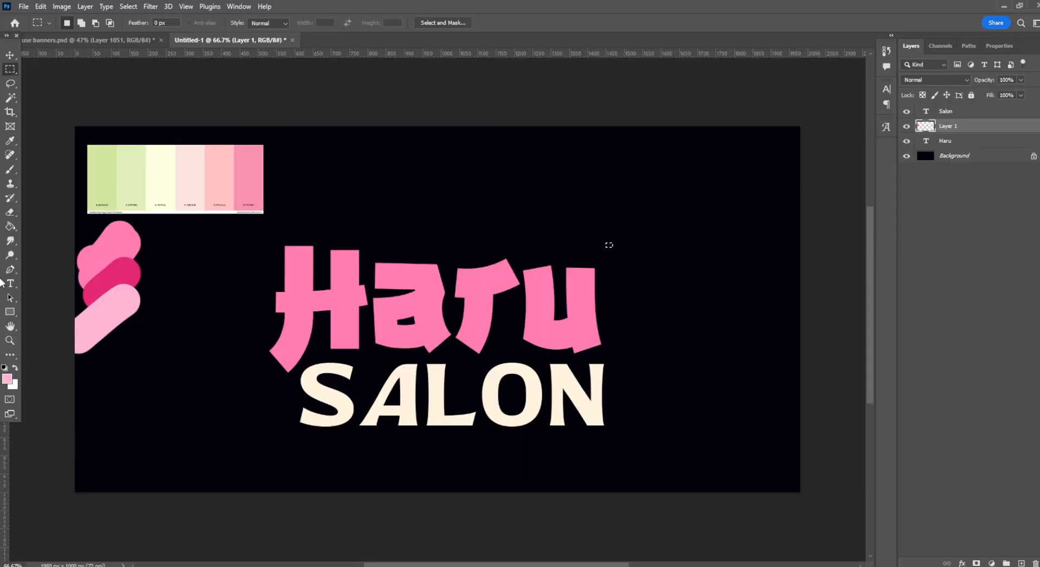
pyautogui.click(10, 70)
# Apply a horizontal Arch text warp to "Haru" and set its bend to 0%.
pyautogui.click(9, 284)
pyautogui.click(370, 303)
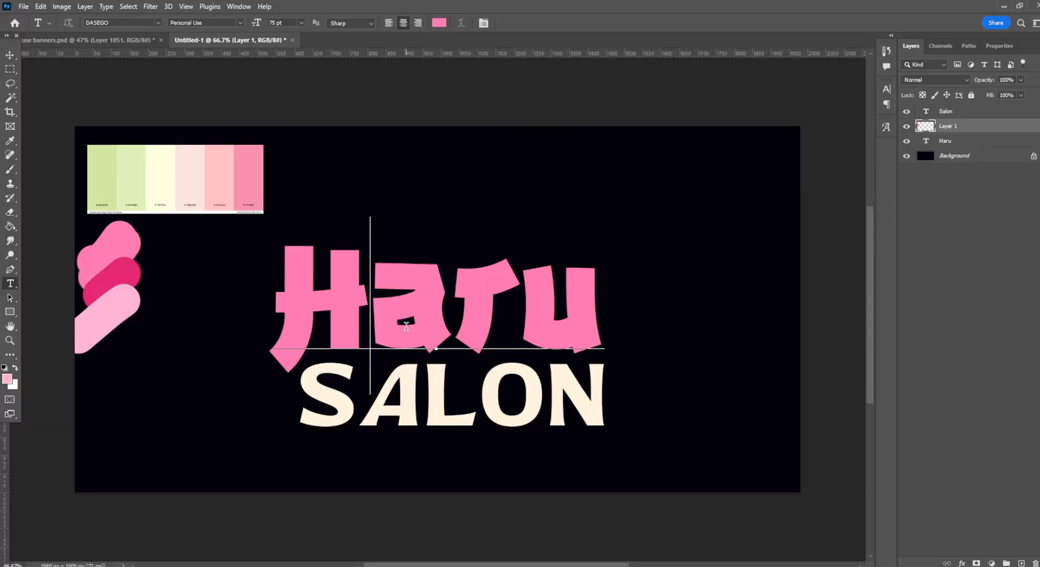
pyautogui.click(461, 23)
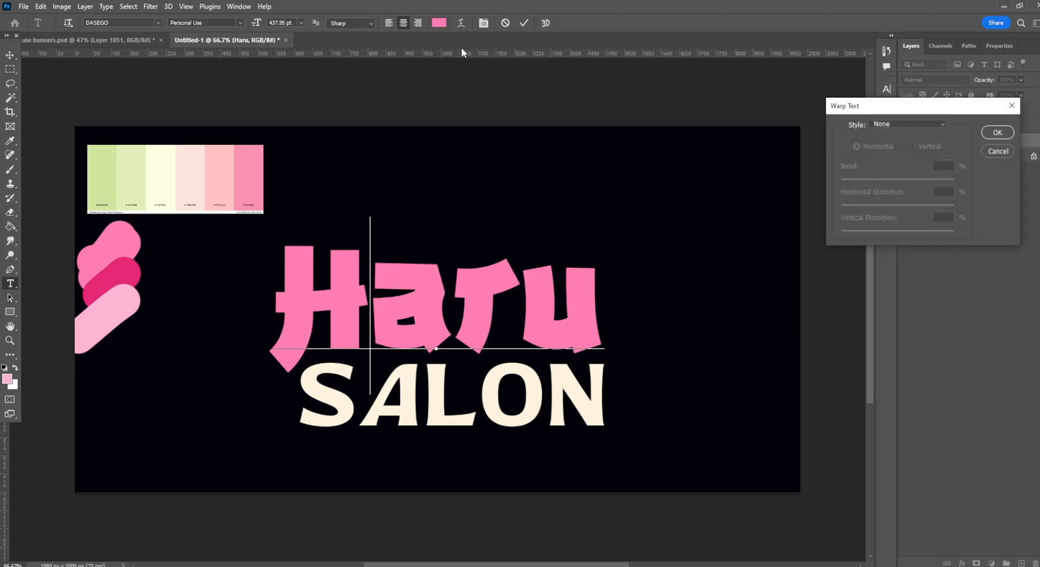
pyautogui.click(908, 124)
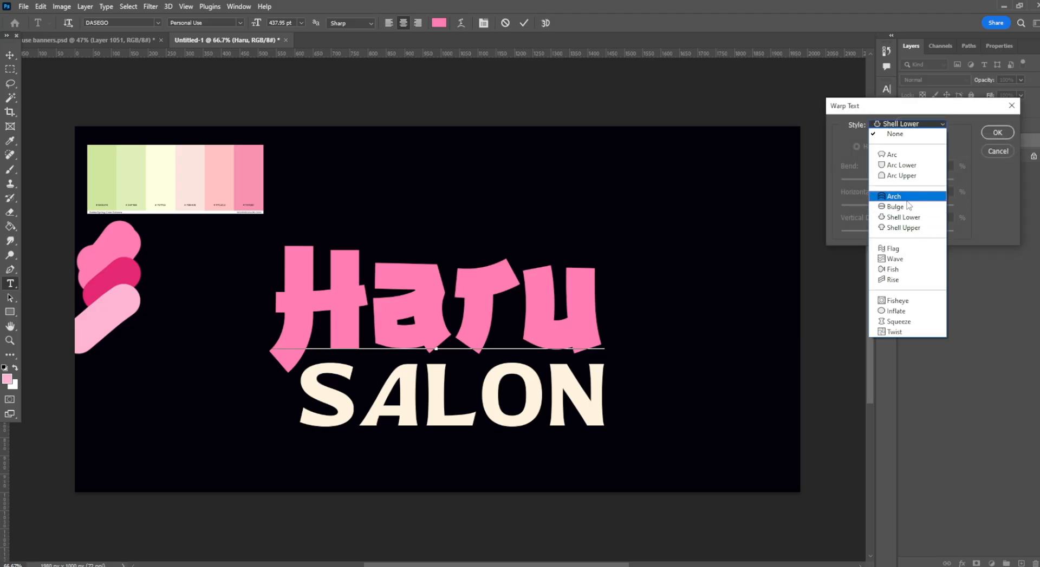
pyautogui.click(900, 197)
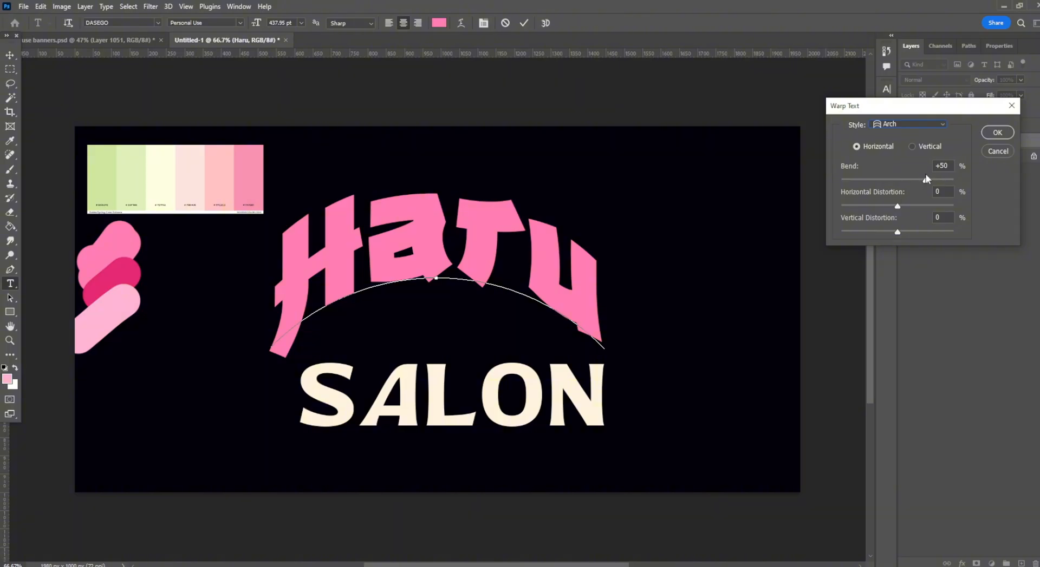
pyautogui.write('0')
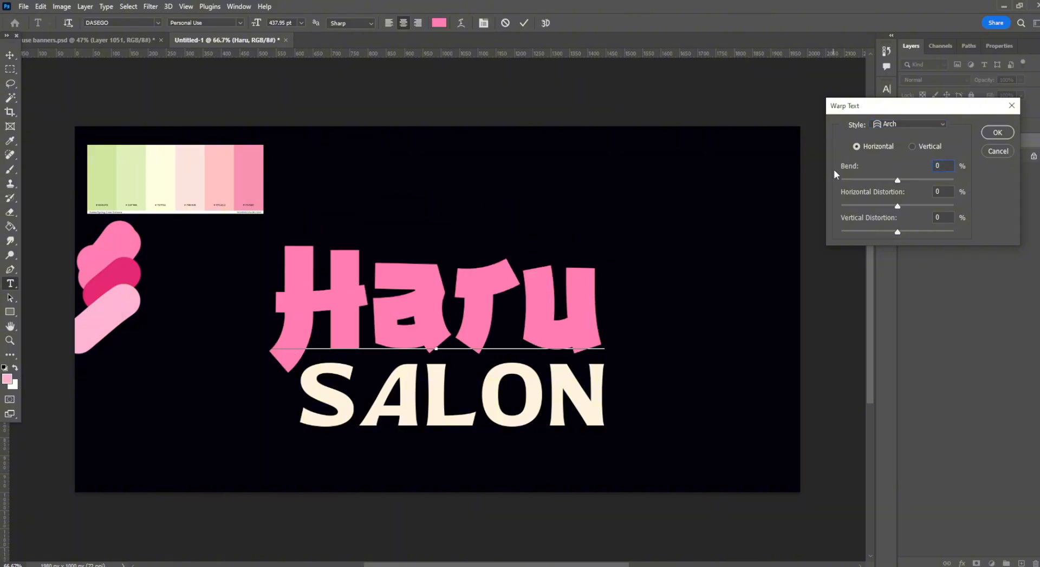
# Set the "Haru" warp to +10% vertical distortion and +4% bend, and apply it.
pyautogui.moveTo(897, 183)
pyautogui.mouseDown()
pyautogui.moveTo(917, 183)
pyautogui.moveTo(897, 183)
pyautogui.mouseUp()
pyautogui.moveTo(897, 232); pyautogui.dragTo(901, 232)
pyautogui.moveTo(892, 232); pyautogui.dragTo(902, 231)
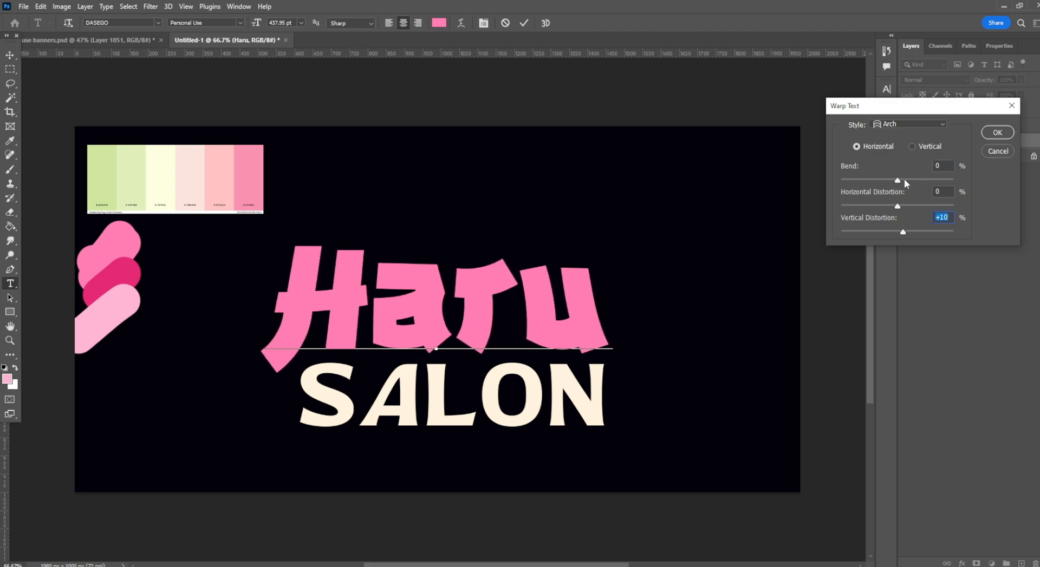
pyautogui.moveTo(897, 180); pyautogui.dragTo(900, 183)
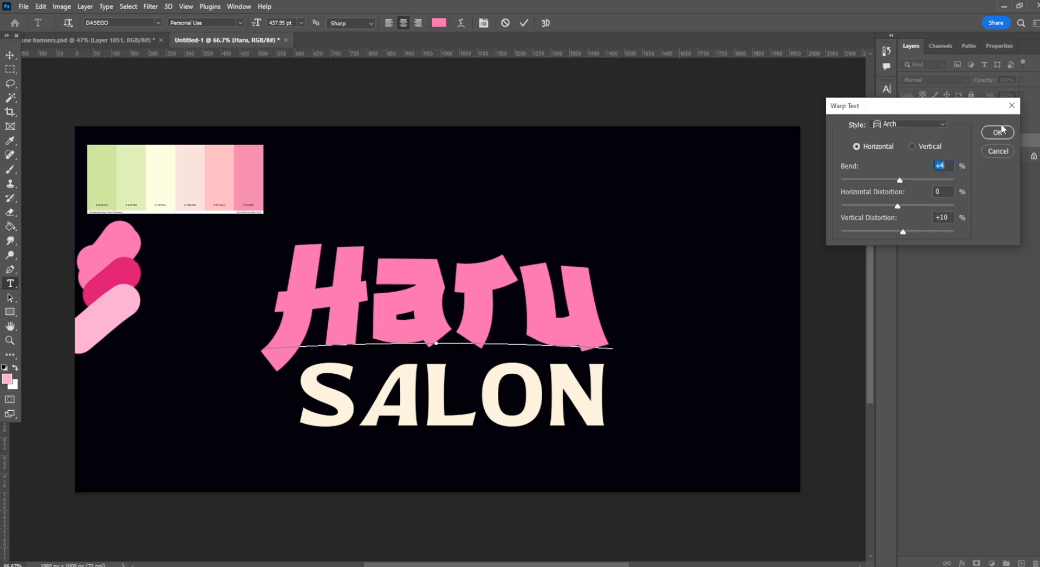
pyautogui.click(996, 133)
# Try the Analog Script Clean PERSONAL font on the "Salon" text.
pyautogui.click(16, 55)
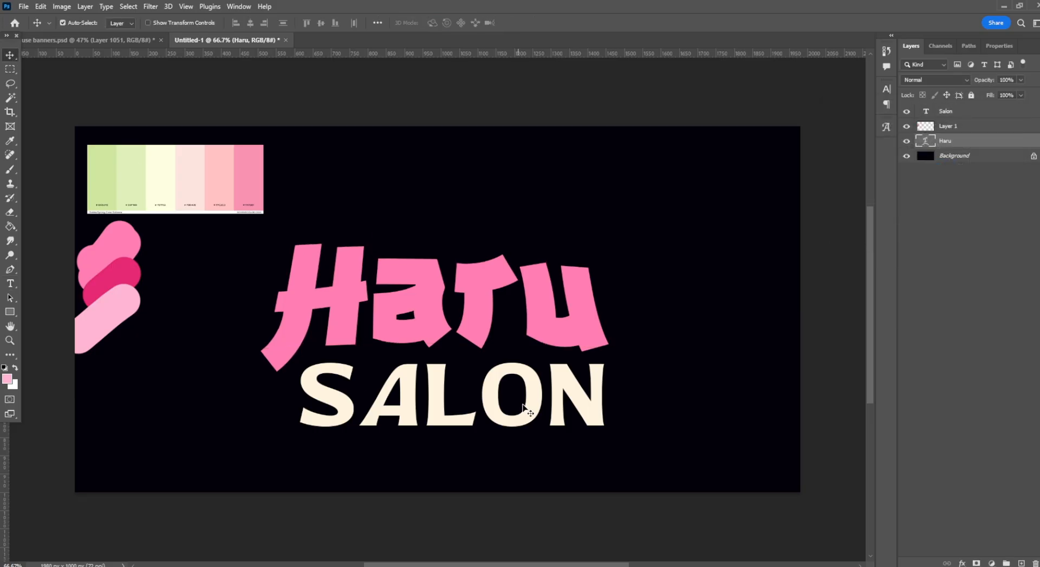
pyautogui.click(432, 405)
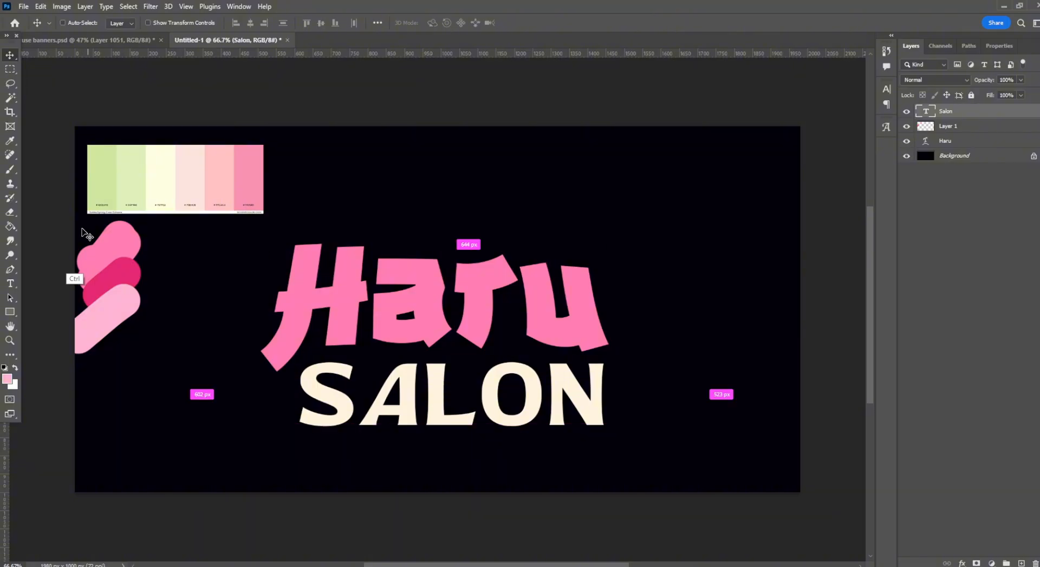
pyautogui.press('t')
pyautogui.doubleClick(394, 410)
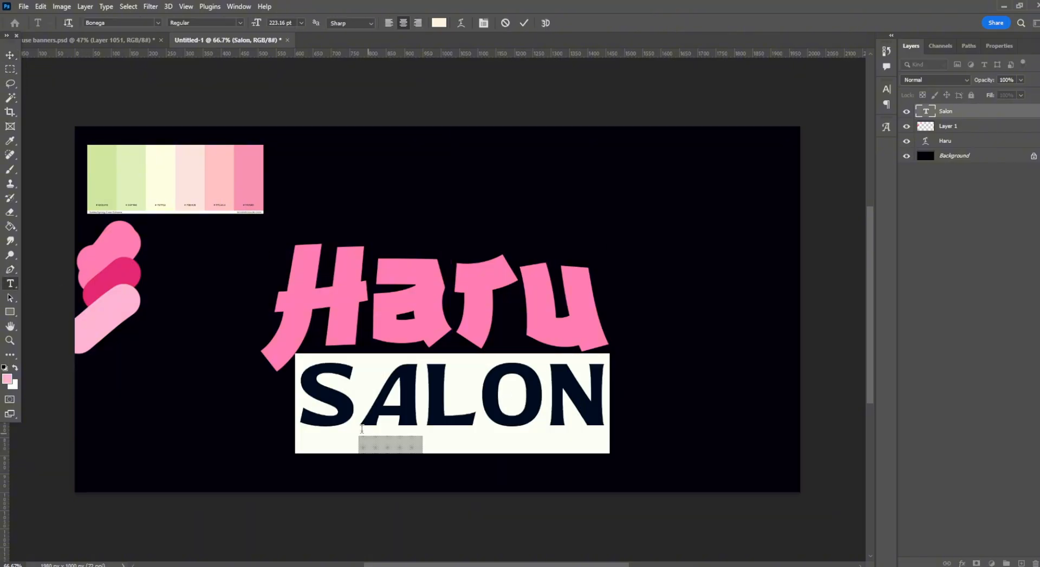
pyautogui.click(157, 23)
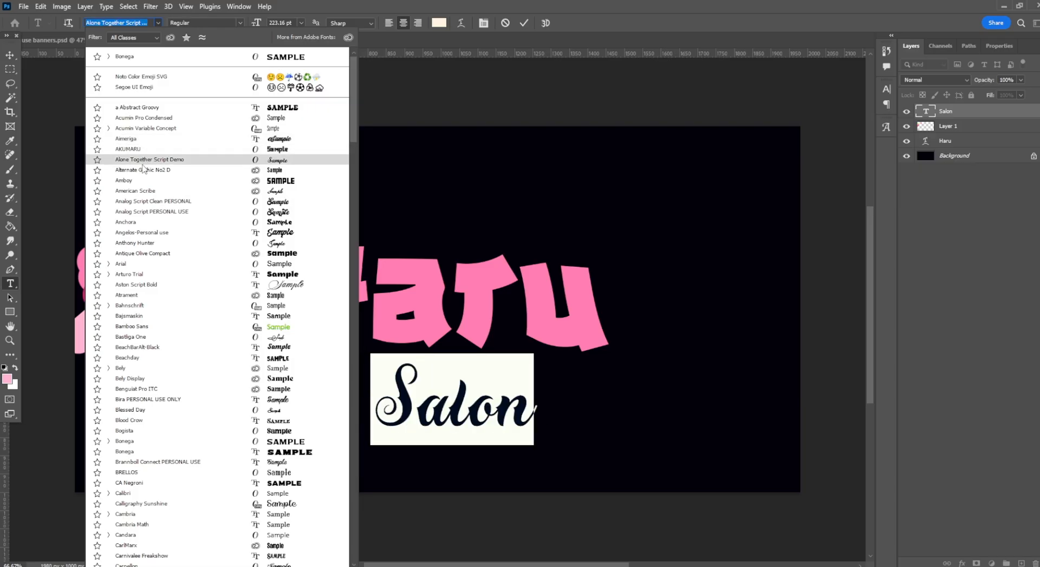
pyautogui.click(164, 201)
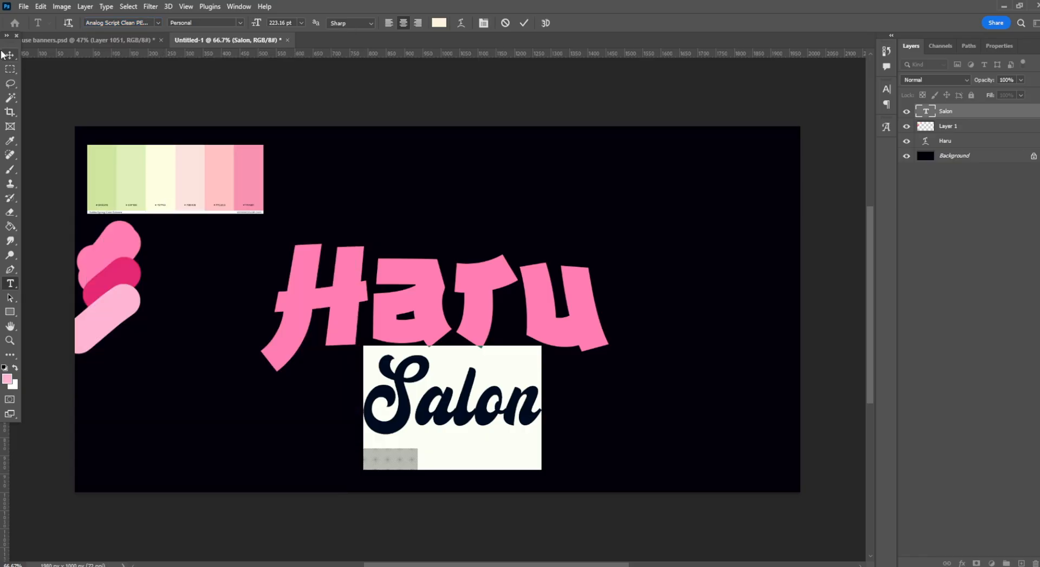
# Try enlarging the script "Salon" to about 130% and centring it beneath "Haru".
pyautogui.hotkey('ctrl', 'Return')
pyautogui.hotkey('ctrl', 't')
pyautogui.moveTo(364, 347); pyautogui.dragTo(235, 317)
pyautogui.moveTo(417, 382); pyautogui.dragTo(497, 385)
pyautogui.moveTo(316, 321); pyautogui.dragTo(388, 323)
pyautogui.moveTo(444, 378); pyautogui.dragTo(380, 389)
pyautogui.click(11, 71)
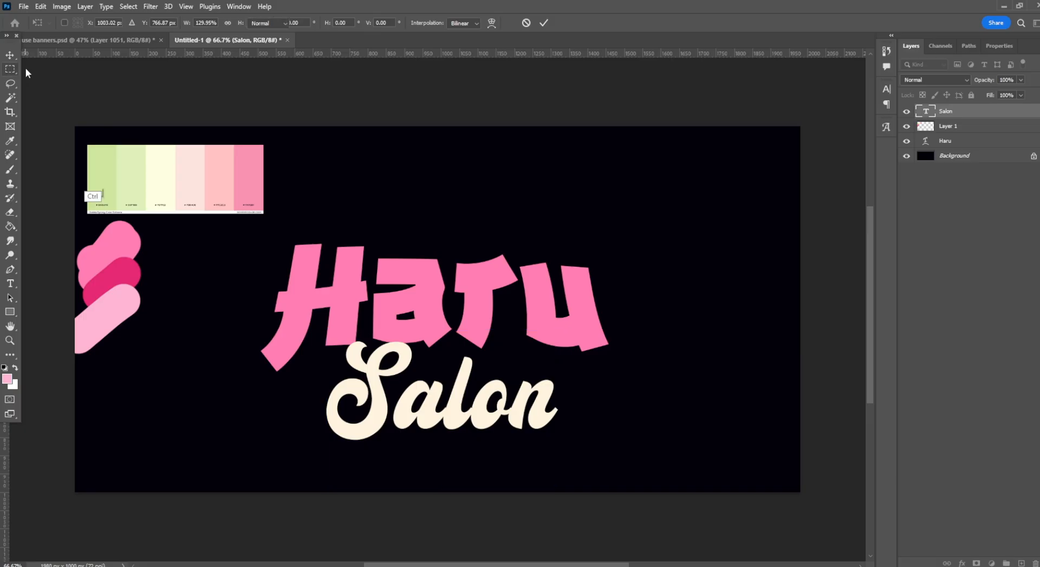
pyautogui.click(10, 284)
pyautogui.click(158, 23)
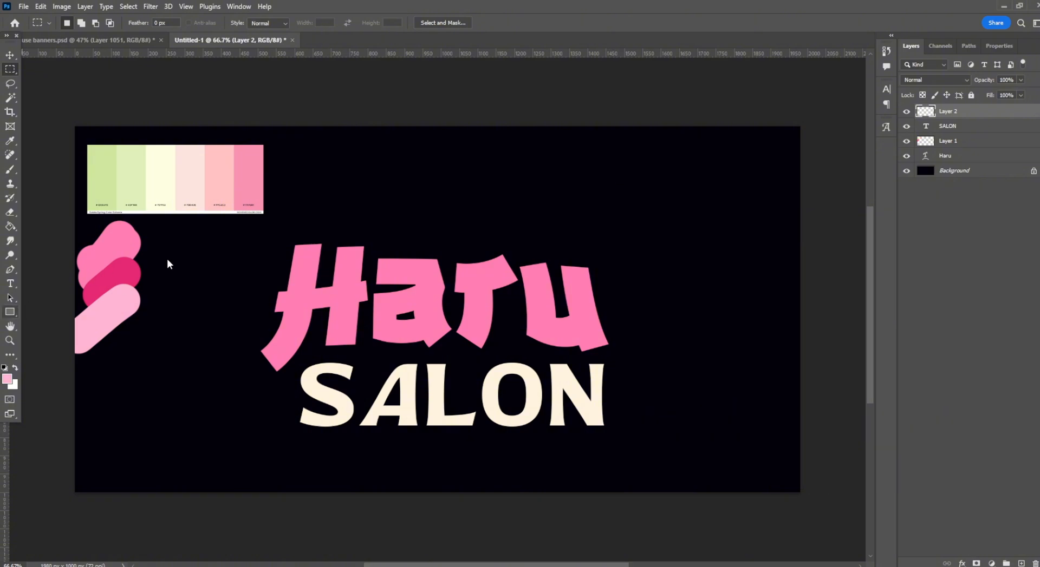
# Set up the Rectangle tool with a brown fill, colour b87640.
pyautogui.click(10, 312)
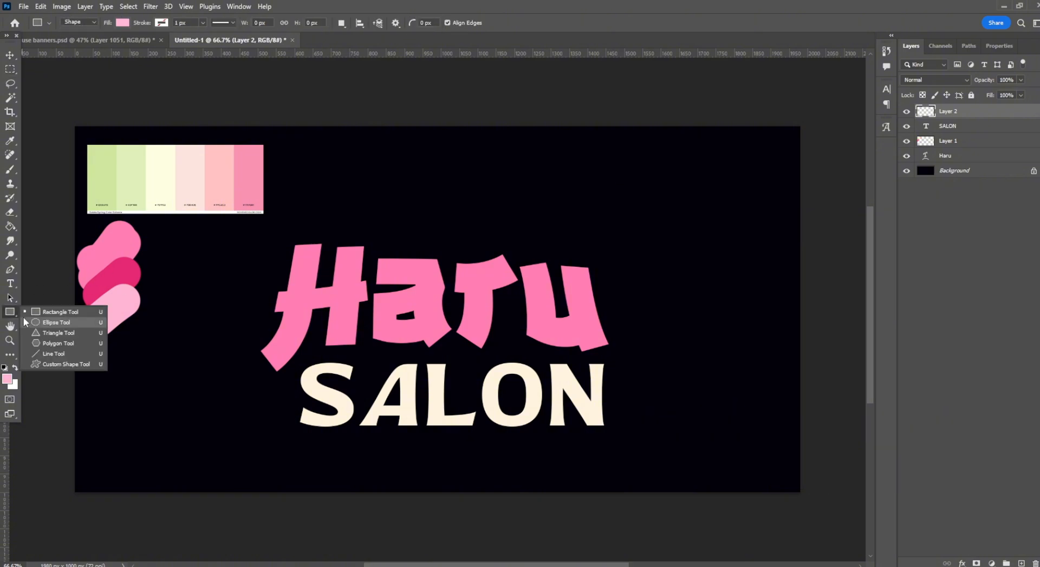
pyautogui.click(123, 22)
pyautogui.click(190, 45)
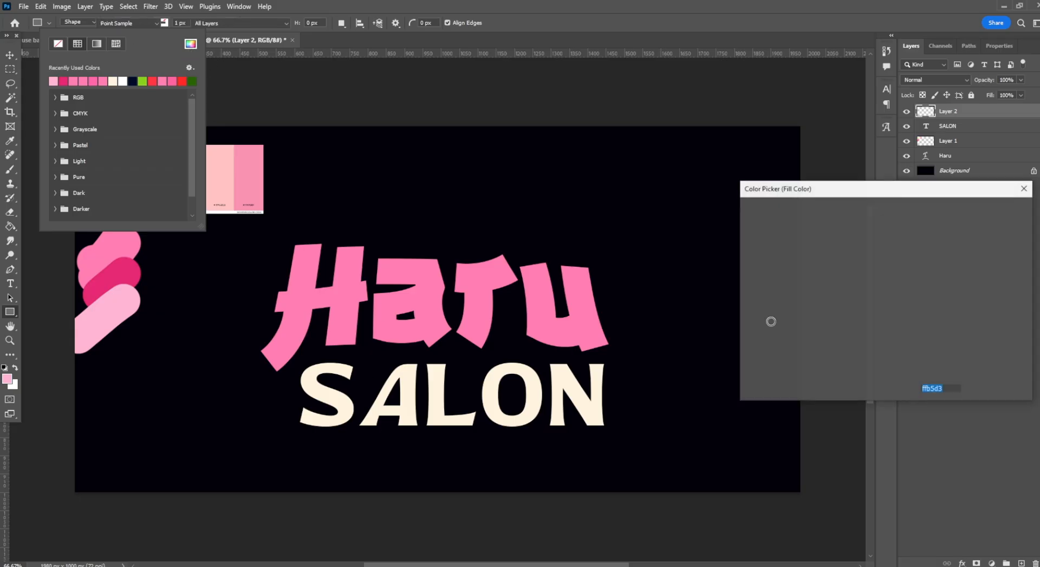
pyautogui.click(897, 344)
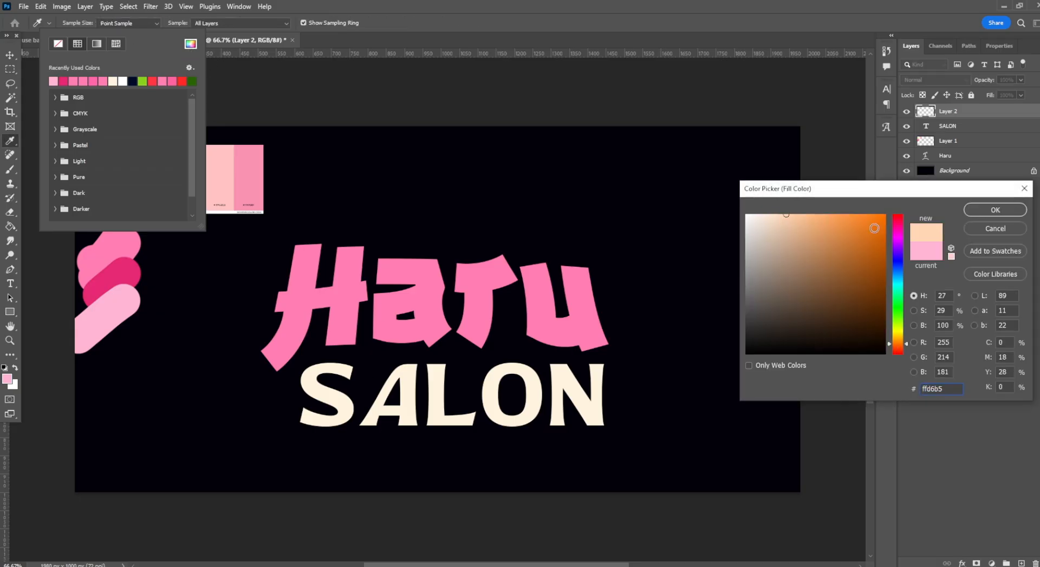
pyautogui.moveTo(874, 228); pyautogui.dragTo(819, 188)
pyautogui.click(836, 254)
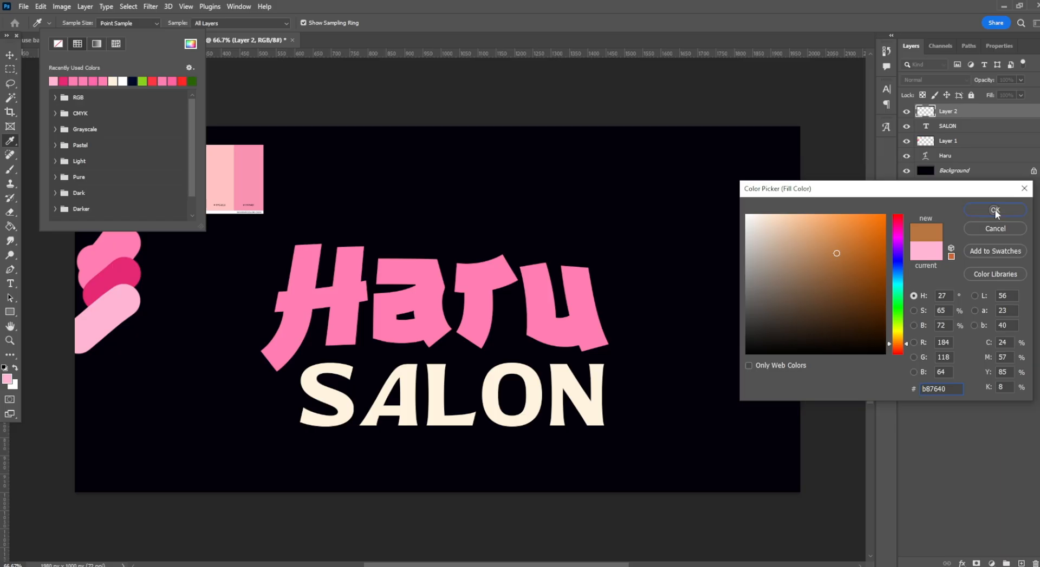
pyautogui.click(995, 211)
# Draw a brown rectangle with rounded corners of about 95 px, shrink it and place it over "SALON" beneath "Haru".
pyautogui.moveTo(280, 370); pyautogui.dragTo(645, 504)
pyautogui.moveTo(293, 382)
pyautogui.mouseDown()
pyautogui.moveTo(352, 433)
pyautogui.moveTo(293, 382)
pyautogui.moveTo(318, 399)
pyautogui.mouseUp()
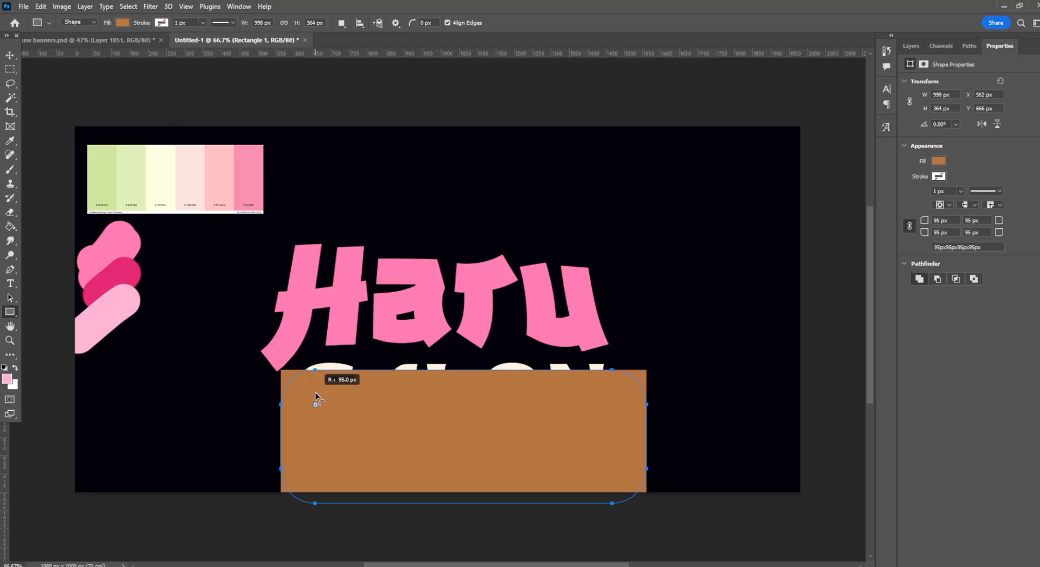
pyautogui.moveTo(645, 504); pyautogui.dragTo(375, 452)
pyautogui.click(9, 54)
pyautogui.moveTo(455, 473); pyautogui.dragTo(439, 358)
# Reshape the brown rectangle into a rounded bar about 796 px wide, spanning most of the "SALON" lettering.
pyautogui.click(9, 312)
pyautogui.moveTo(322, 370); pyautogui.dragTo(278, 372)
pyautogui.moveTo(592, 394); pyautogui.dragTo(570, 394)
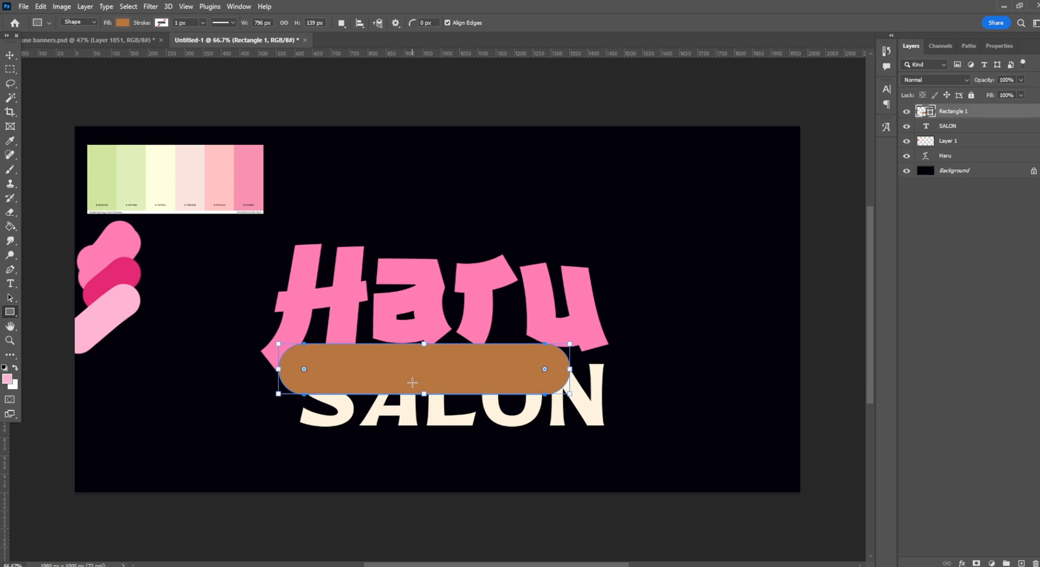
pyautogui.moveTo(423, 394); pyautogui.dragTo(480, 391)
pyautogui.press('v')
pyautogui.click(9, 313)
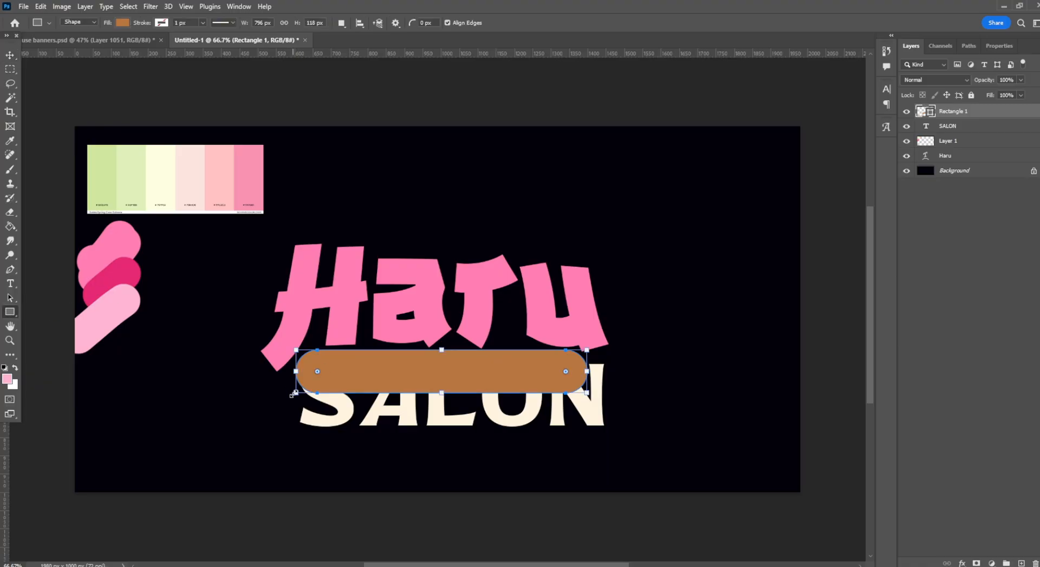
pyautogui.moveTo(293, 395); pyautogui.dragTo(295, 410)
# Move the brown bar up against the base of "Haru" and place its layer directly below the "SALON" layer.
pyautogui.press('v')
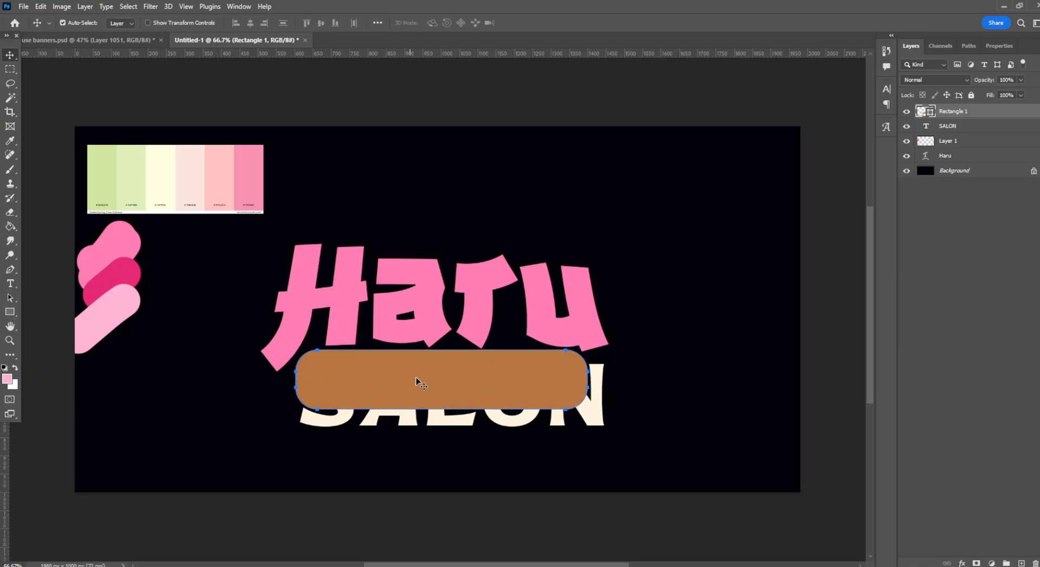
pyautogui.moveTo(416, 377); pyautogui.dragTo(435, 353)
pyautogui.moveTo(957, 136); pyautogui.dragTo(957, 135)
# Scale "SALON" to about 78% width and 75% height and centre it on the brown bar.
pyautogui.click(447, 393)
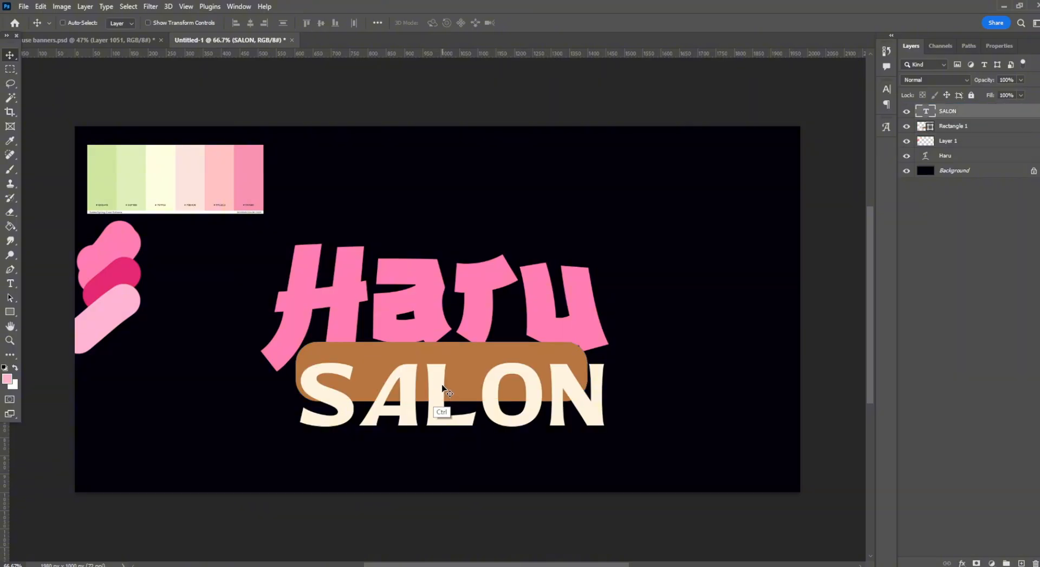
pyautogui.hotkey('ctrl', 't')
pyautogui.moveTo(297, 459); pyautogui.dragTo(354, 435)
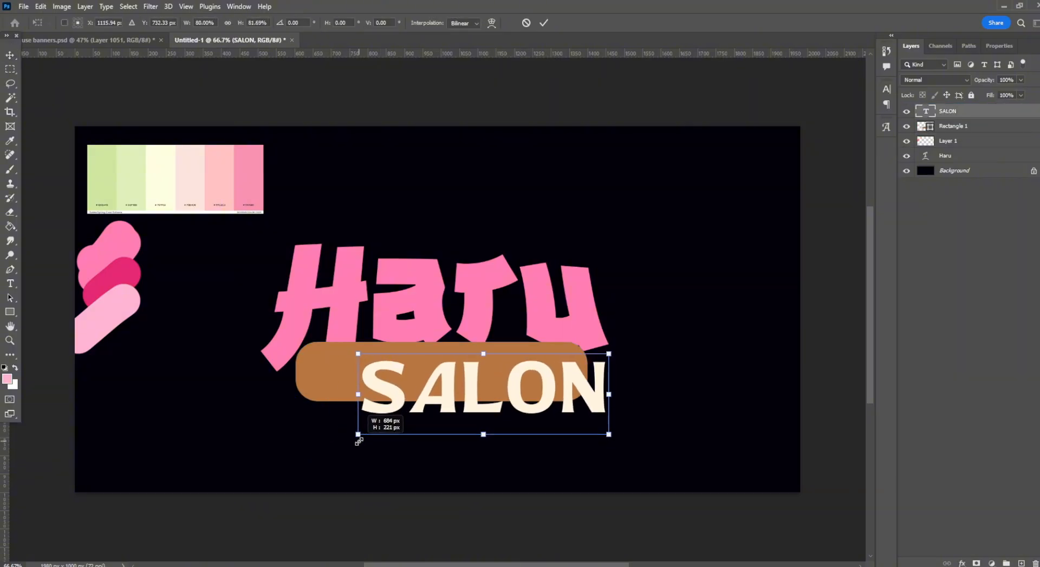
pyautogui.moveTo(448, 379); pyautogui.dragTo(408, 367)
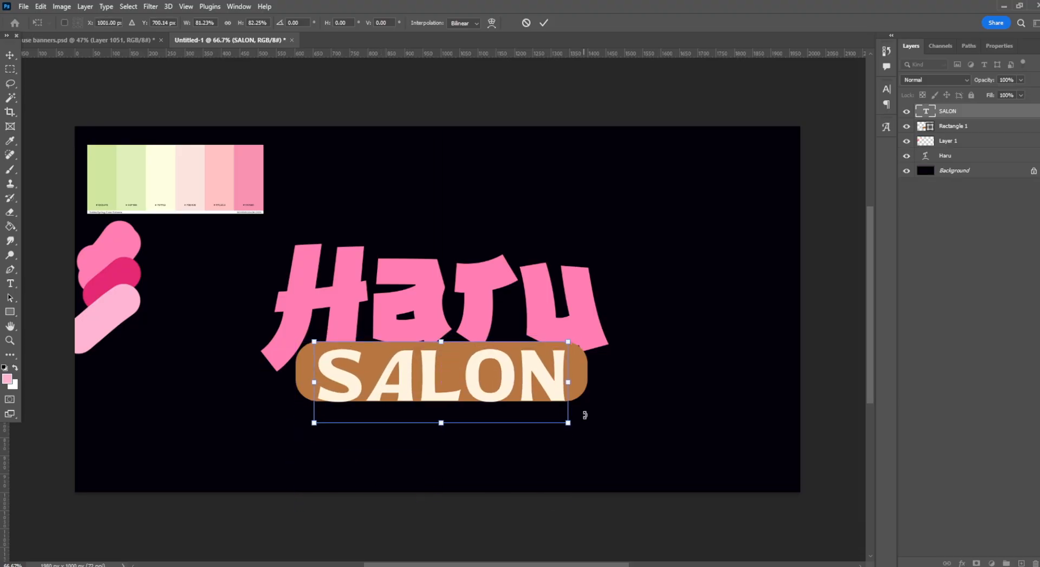
pyautogui.moveTo(568, 421); pyautogui.dragTo(558, 416)
pyautogui.moveTo(314, 343); pyautogui.dragTo(313, 343)
pyautogui.press('Return')
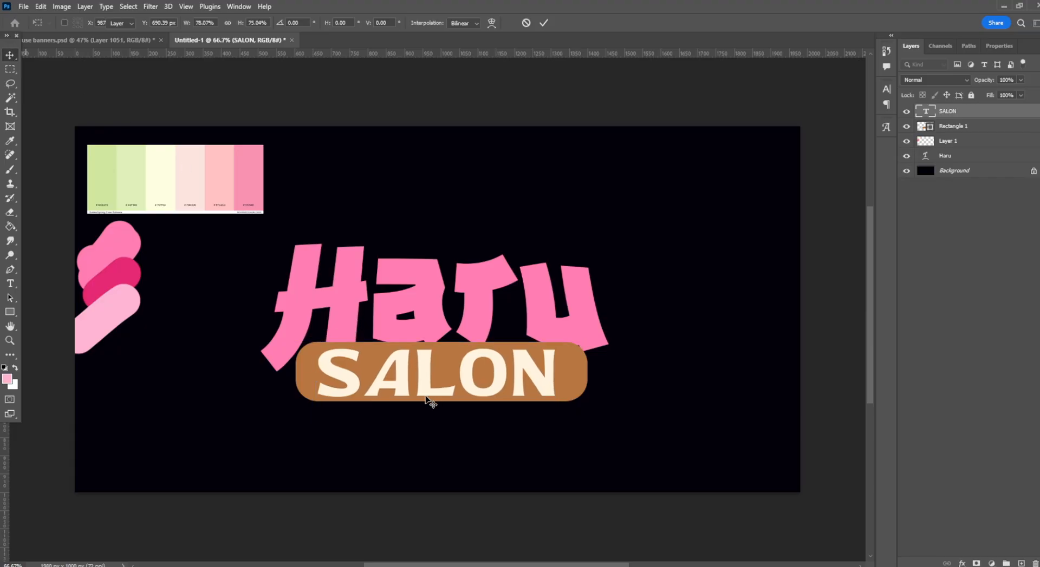
pyautogui.moveTo(432, 404); pyautogui.dragTo(429, 388)
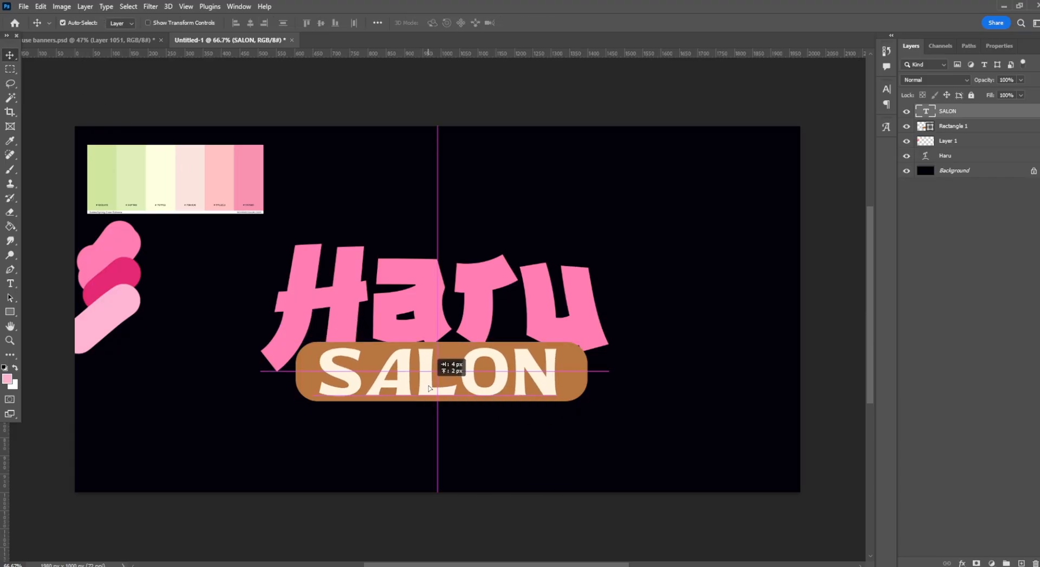
# Shift "Haru" slightly to the right and test its layer in front of and behind the brown bar.
pyautogui.moveTo(435, 315)
pyautogui.mouseDown()
pyautogui.moveTo(407, 309)
pyautogui.moveTo(430, 315)
pyautogui.mouseUp()
pyautogui.moveTo(944, 151); pyautogui.dragTo(945, 109)
pyautogui.moveTo(424, 302)
pyautogui.mouseDown()
pyautogui.moveTo(431, 289)
pyautogui.moveTo(433, 301)
pyautogui.moveTo(455, 301)
pyautogui.moveTo(435, 298)
pyautogui.mouseUp()
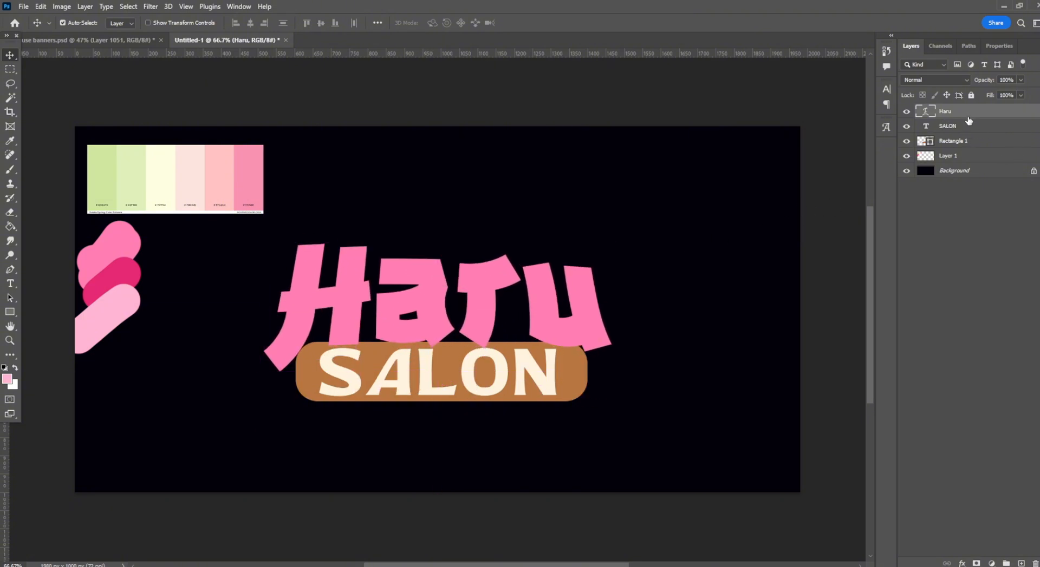
pyautogui.moveTo(968, 120); pyautogui.dragTo(953, 162)
pyautogui.moveTo(481, 298)
pyautogui.mouseDown()
pyautogui.moveTo(481, 338)
pyautogui.moveTo(480, 303)
pyautogui.mouseUp()
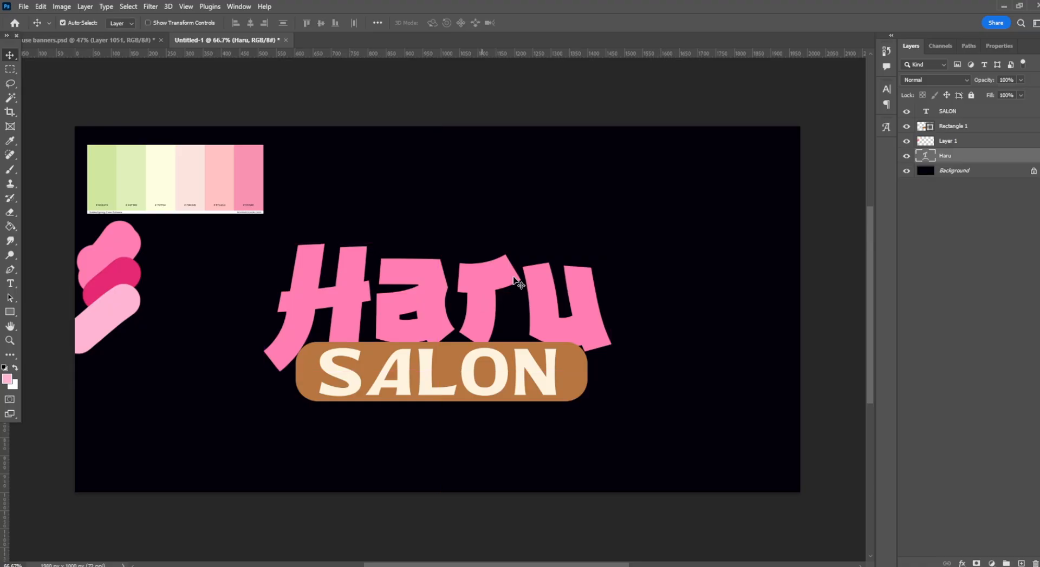
pyautogui.click(949, 130)
pyautogui.click(953, 112)
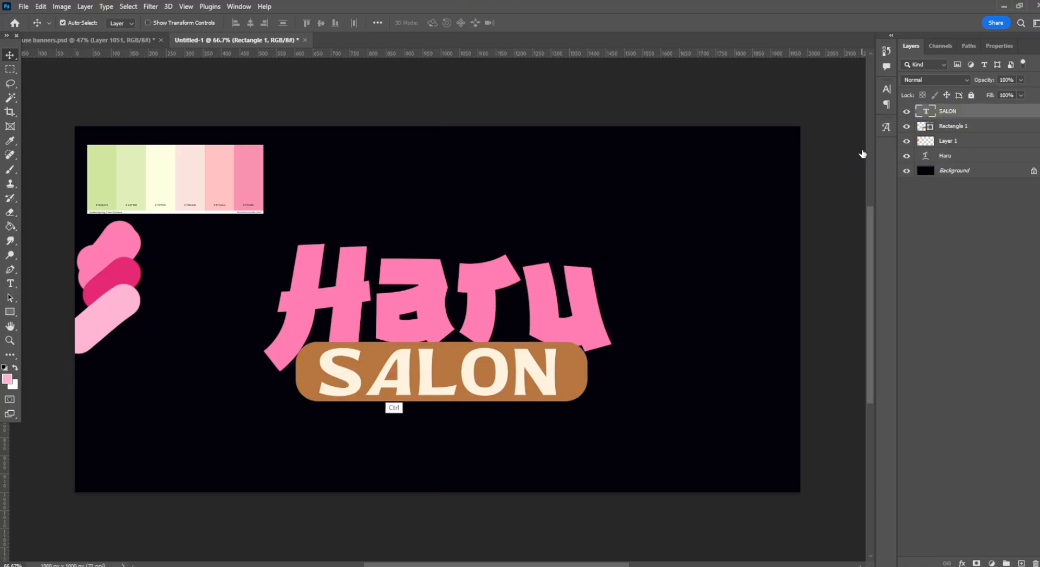
pyautogui.hotkey('ctrl', 't')
pyautogui.moveTo(433, 351); pyautogui.dragTo(472, 346)
pyautogui.hotkey('ctrl', 'z')
# Transform "SALON" and the brown bar together to about 101% width and 82% height, positioned beneath the right part of "Haru".
pyautogui.keyDown('shift'); pyautogui.click(959, 128); pyautogui.keyUp('shift')
pyautogui.hotkey('ctrl', 't')
pyautogui.moveTo(311, 373); pyautogui.dragTo(282, 370)
pyautogui.moveTo(469, 374)
pyautogui.mouseDown()
pyautogui.moveTo(468, 421)
pyautogui.moveTo(486, 365)
pyautogui.mouseUp()
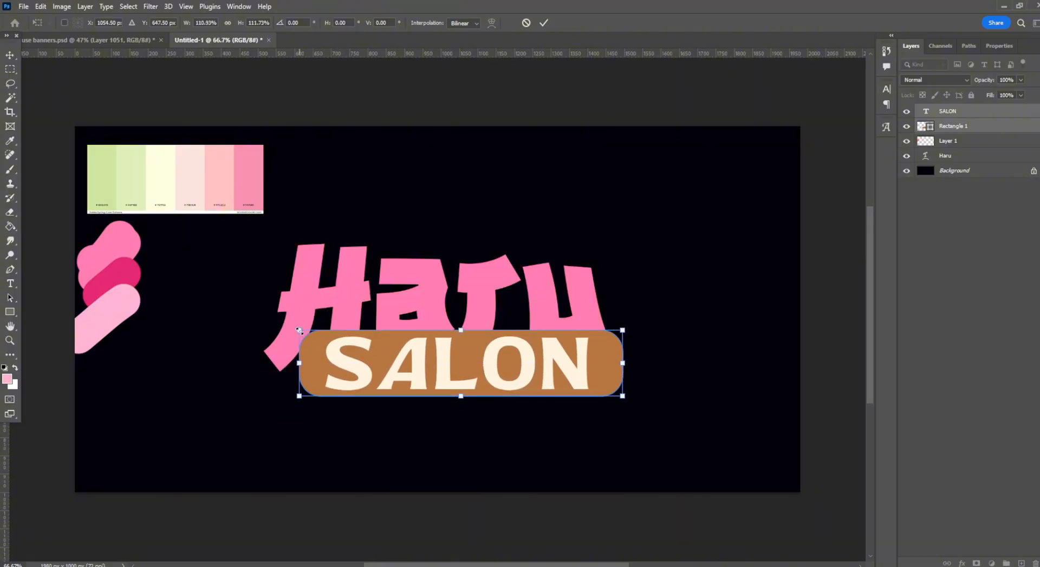
pyautogui.moveTo(299, 330); pyautogui.dragTo(329, 348)
pyautogui.moveTo(405, 362); pyautogui.dragTo(354, 363)
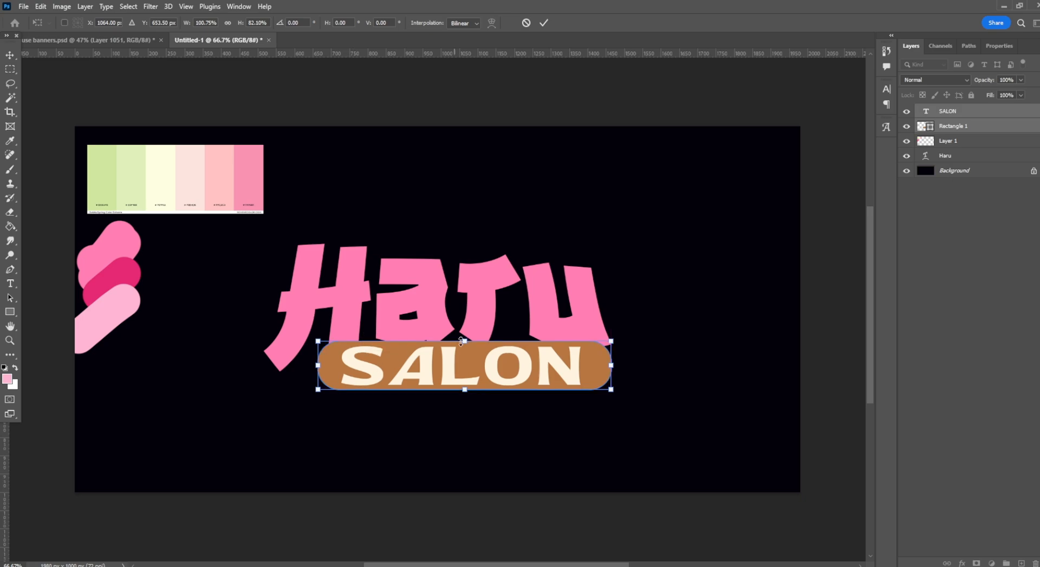
# Reorder the layers so Layer 1 is on top and "Haru" sits above "SALON" and the brown bar.
pyautogui.moveTo(961, 116); pyautogui.dragTo(980, 143)
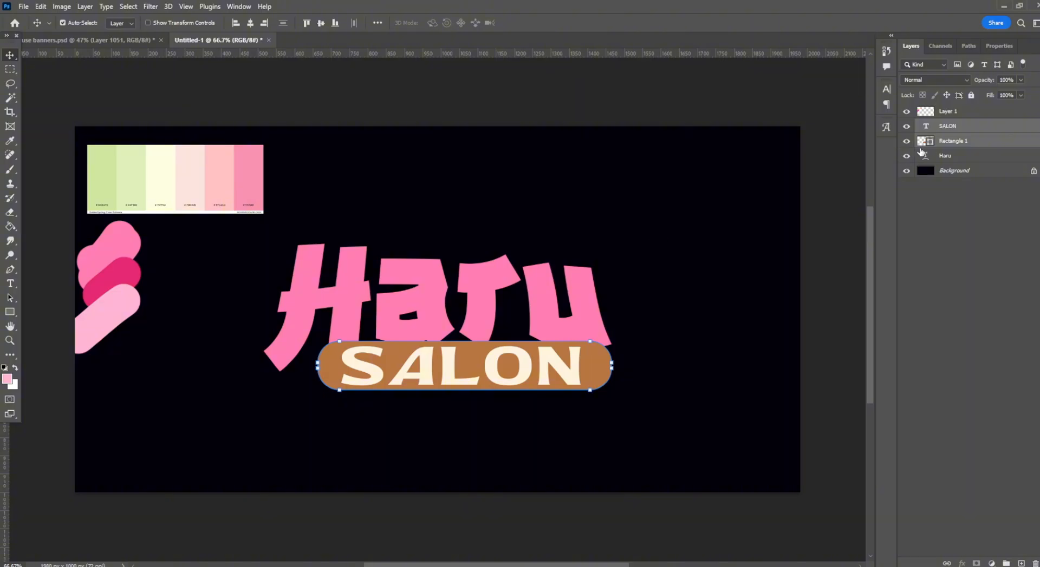
pyautogui.moveTo(920, 156); pyautogui.dragTo(922, 132)
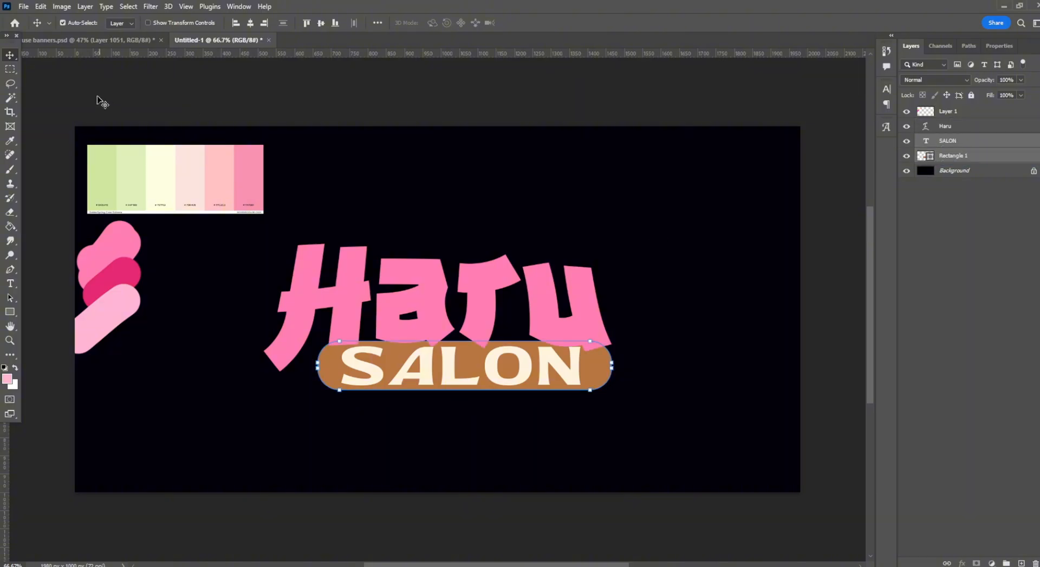
pyautogui.click(10, 70)
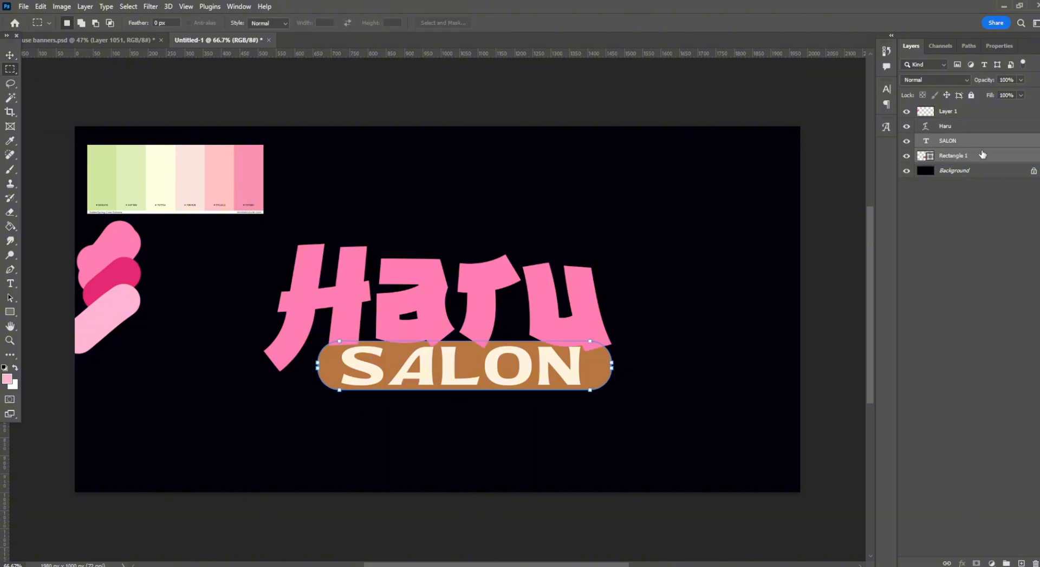
# Scale down the "SALON" text alone and recentre it within the brown bar.
pyautogui.click(965, 140)
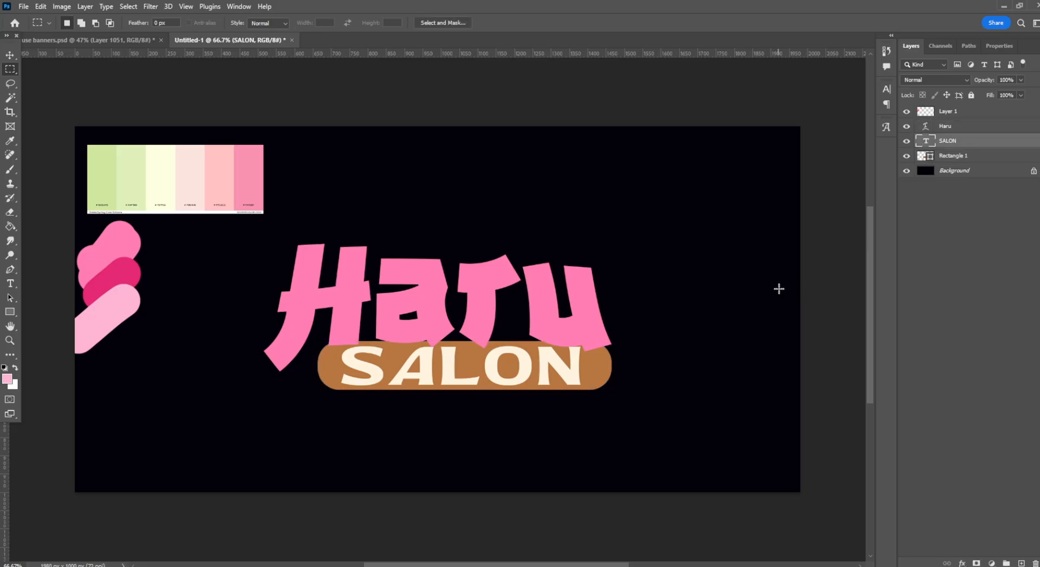
pyautogui.hotkey('ctrl', 't')
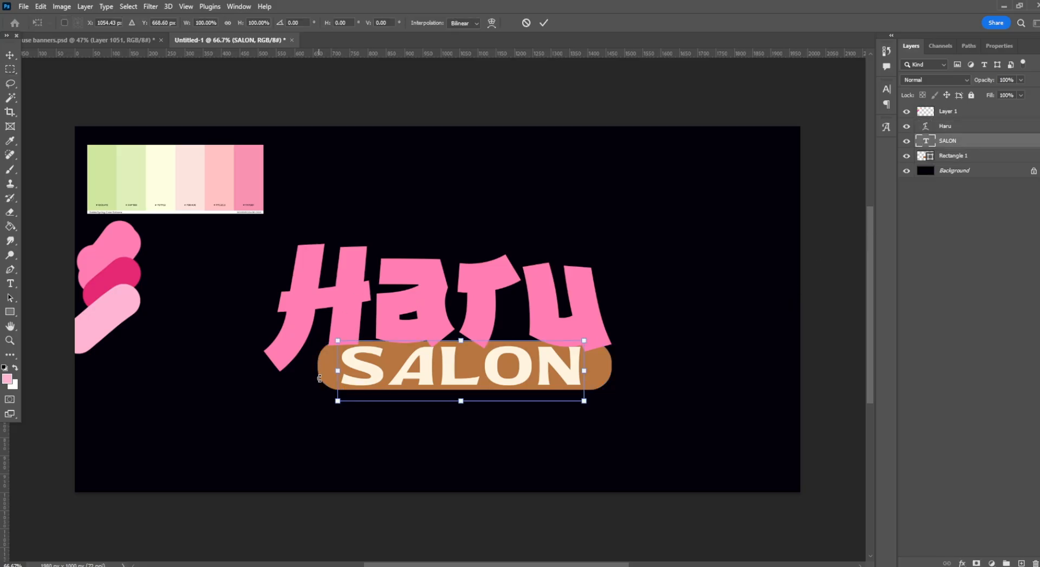
pyautogui.moveTo(336, 371); pyautogui.dragTo(362, 371)
pyautogui.moveTo(464, 355)
pyautogui.mouseDown()
pyautogui.moveTo(455, 368)
pyautogui.moveTo(468, 350)
pyautogui.mouseUp()
pyautogui.moveTo(364, 334); pyautogui.dragTo(399, 339)
pyautogui.moveTo(455, 354)
pyautogui.mouseDown()
pyautogui.moveTo(436, 396)
pyautogui.moveTo(453, 357)
pyautogui.mouseUp()
pyautogui.press('Return')
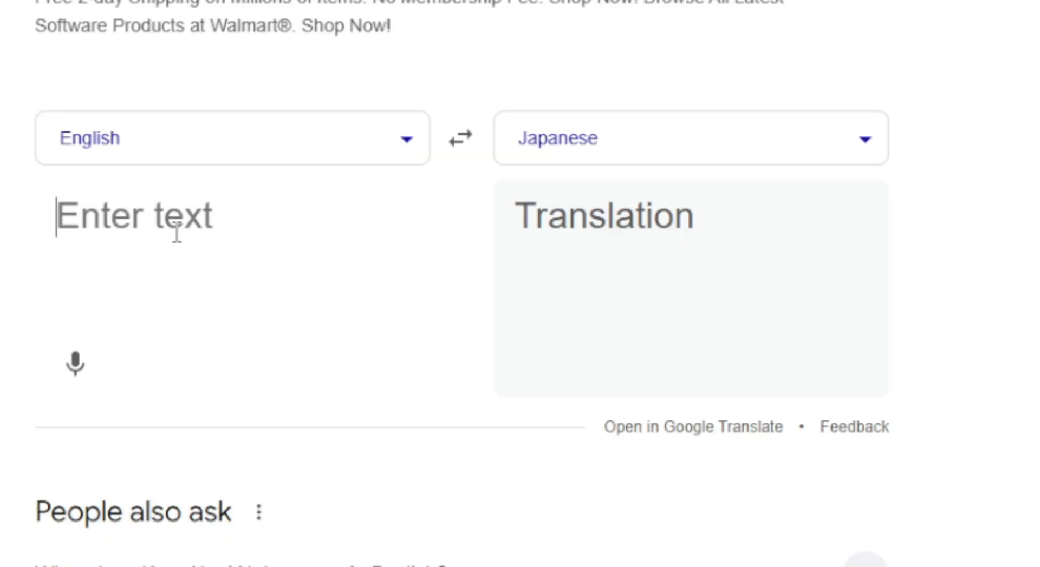
# Translate "Salon" from English to Japanese in the browser's translator and copy the result サロン.
pyautogui.write('Salon')
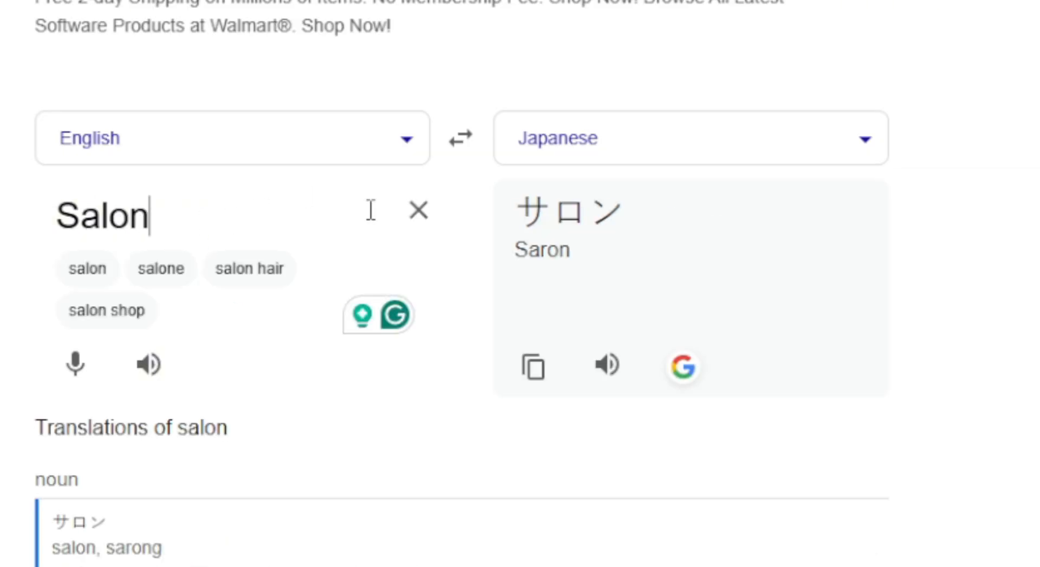
pyautogui.doubleClick(568, 211)
pyautogui.hotkey('ctrl', 'c')
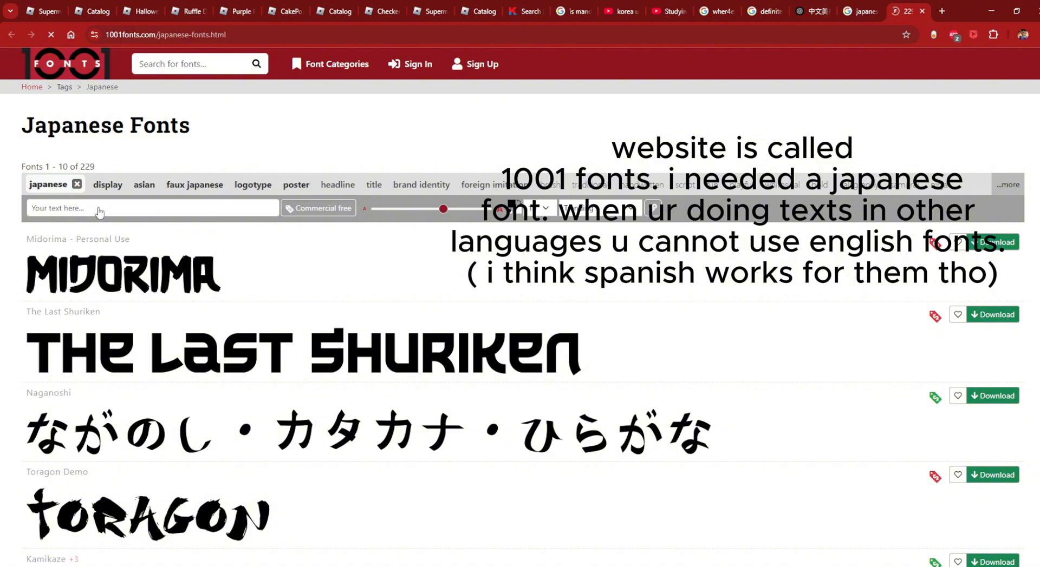
# Preview サロン in the Japanese fonts listed on 1001fonts.com and examine which ones can display it.
pyautogui.click(99, 211)
pyautogui.hotkey('ctrl', 'v')
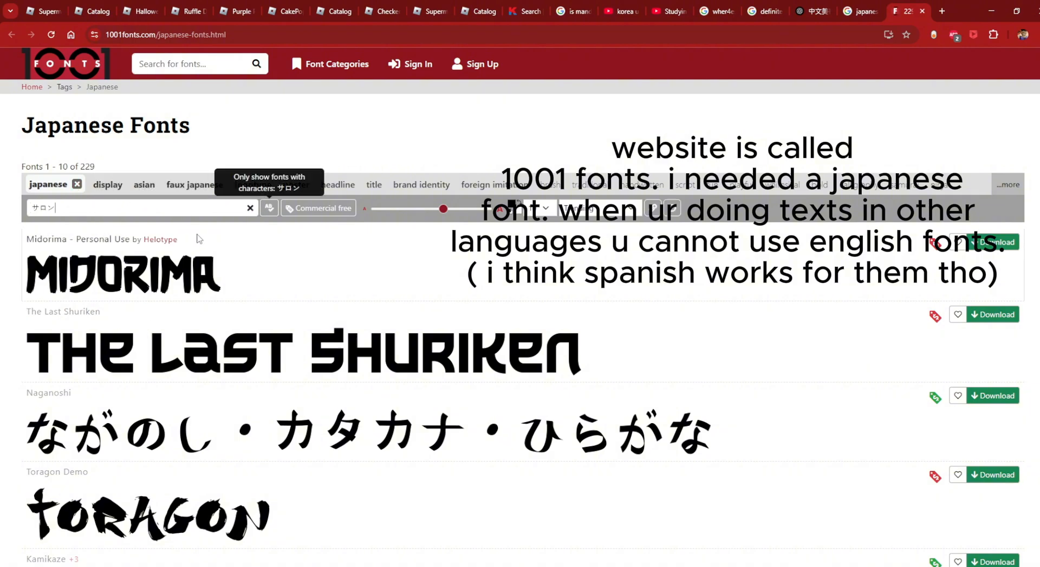
pyautogui.scroll(-8, 218, 344)
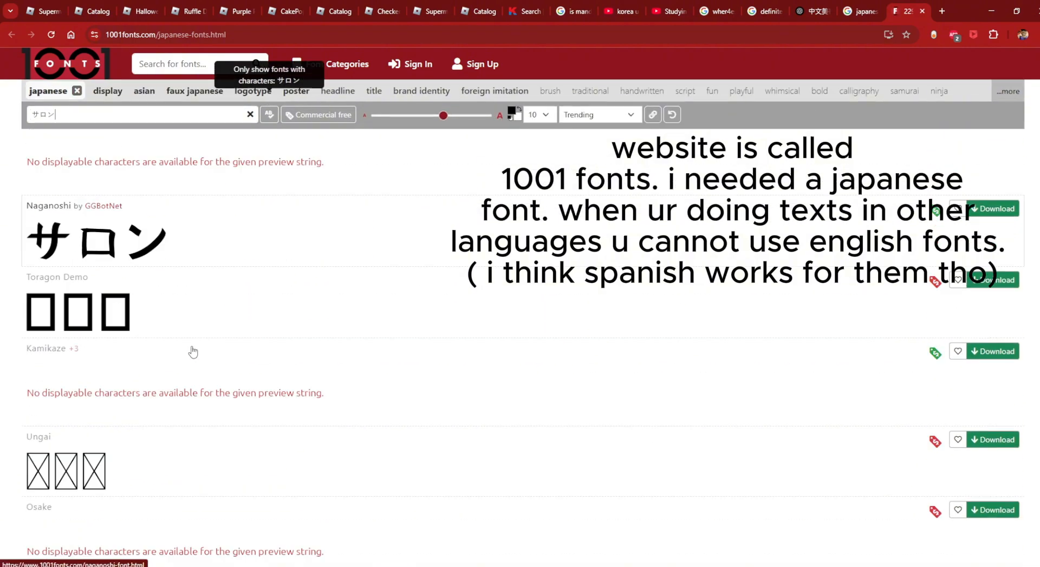
# Open the downloaded naganoshi.zip font archive from the browser's download history.
pyautogui.scroll(3, 203, 346)
pyautogui.scroll(3, 203, 346)
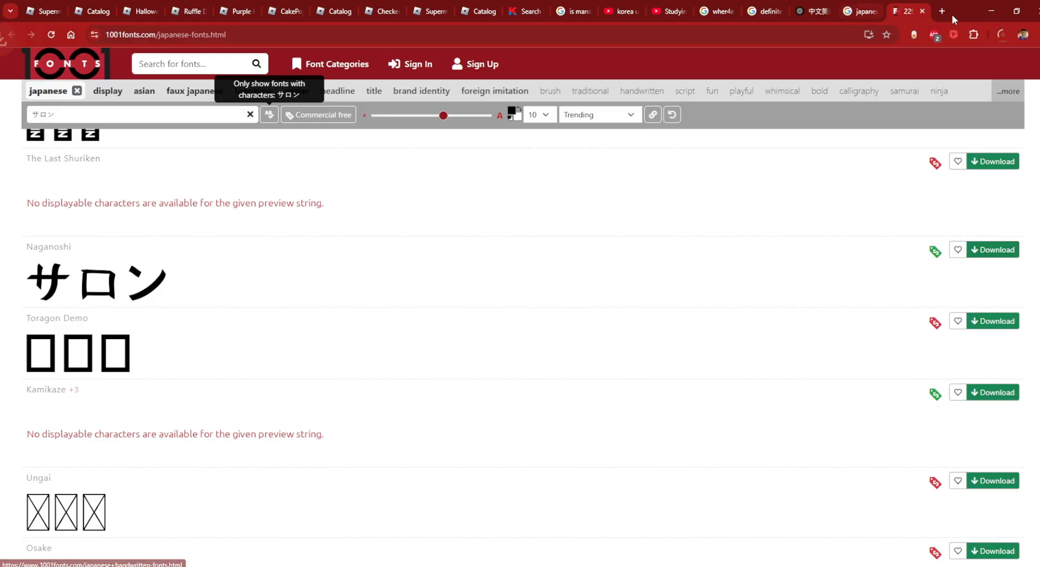
pyautogui.click(1003, 34)
pyautogui.click(921, 65)
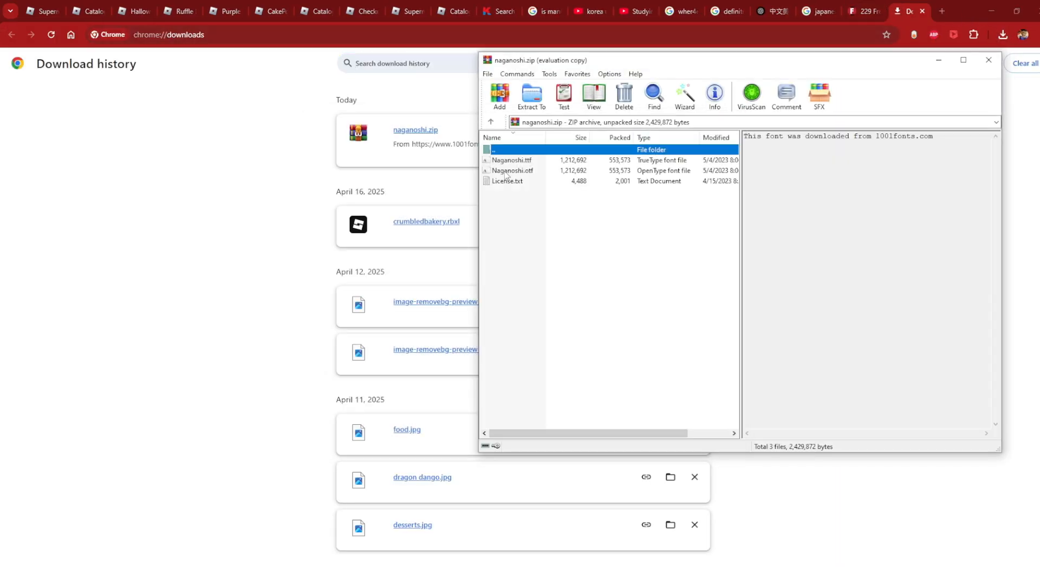
# Install the TrueType font Naganoshi.ttf from the archive, and return to the Japanese fonts page.
pyautogui.click(519, 170)
pyautogui.doubleClick(521, 161)
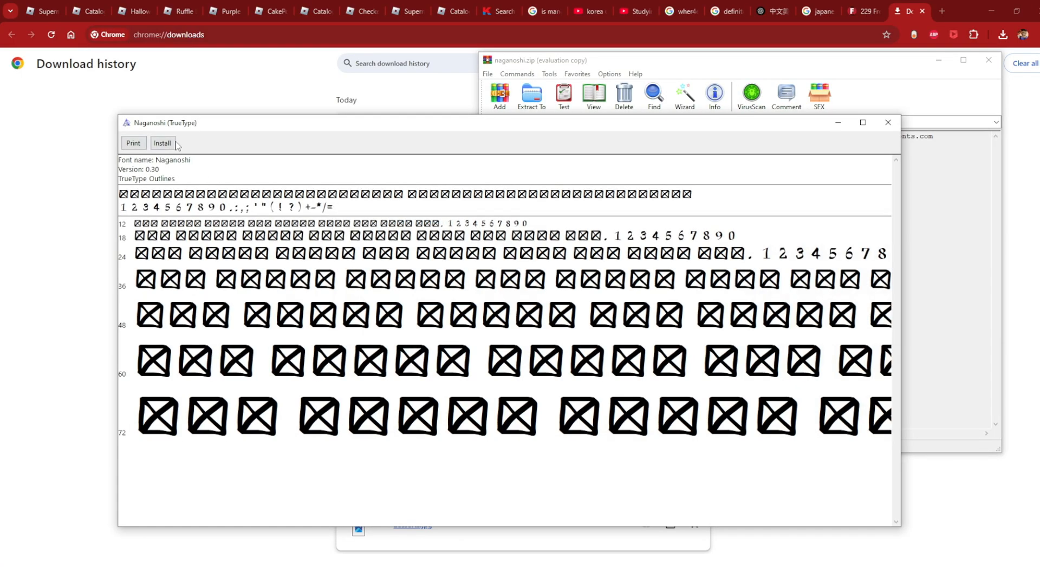
pyautogui.click(162, 142)
pyautogui.click(392, 100)
pyautogui.click(860, 12)
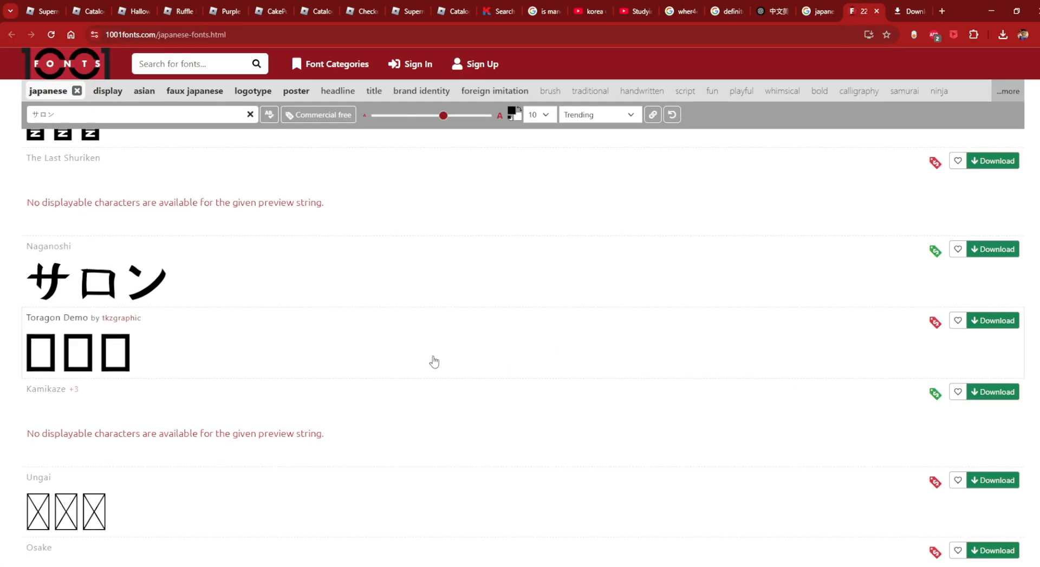
pyautogui.scroll(-10, 434, 361)
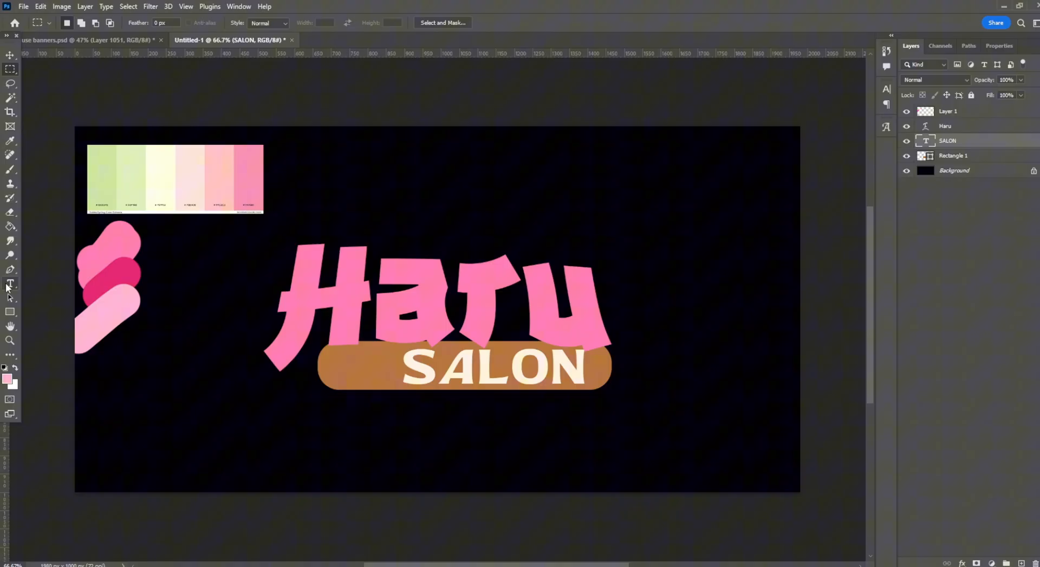
# Switch to Photoshop, duplicate the "SALON" text, and place the copy on the dark background above "Haru".
pyautogui.click(7, 285)
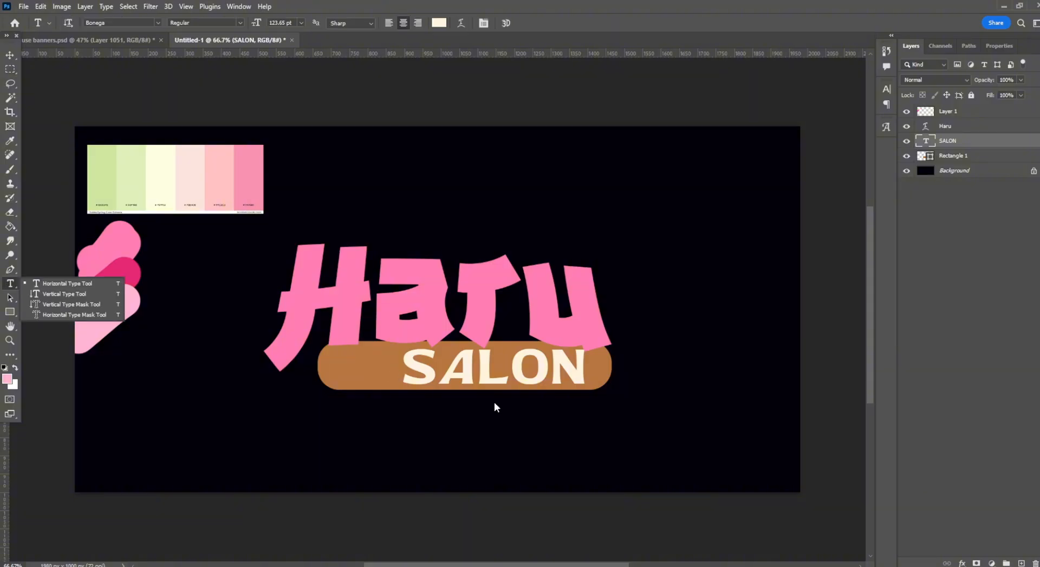
pyautogui.click(9, 59)
pyautogui.moveTo(653, 262); pyautogui.dragTo(635, 88)
pyautogui.hotkey('ctrl', 't')
pyautogui.click(8, 283)
pyautogui.press('Return')
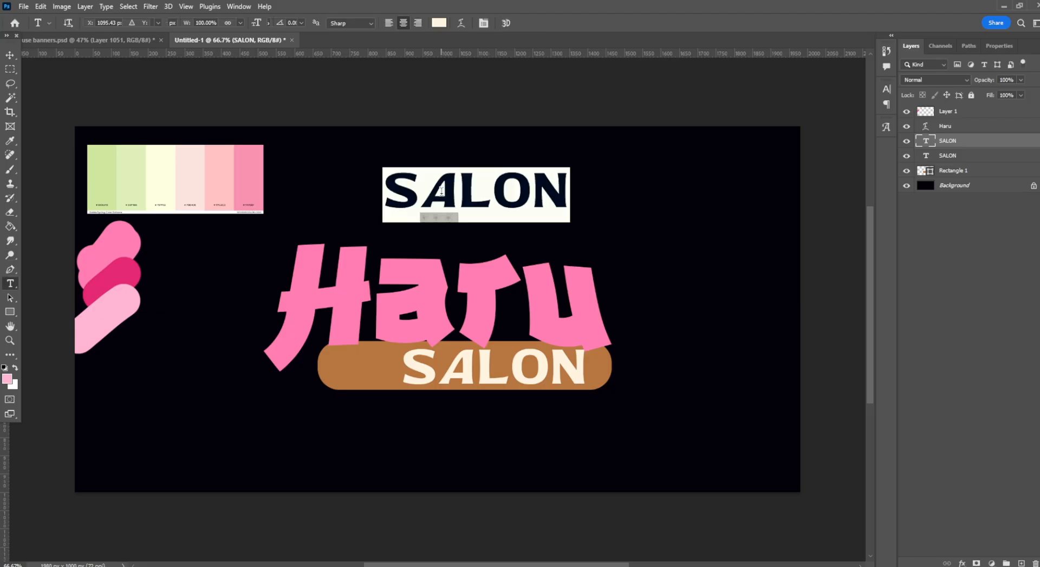
# Replace the upper "SALON" copy's wording with the copied サロン and set it in the Naganoshi font.
pyautogui.click(158, 23)
pyautogui.click(470, 199)
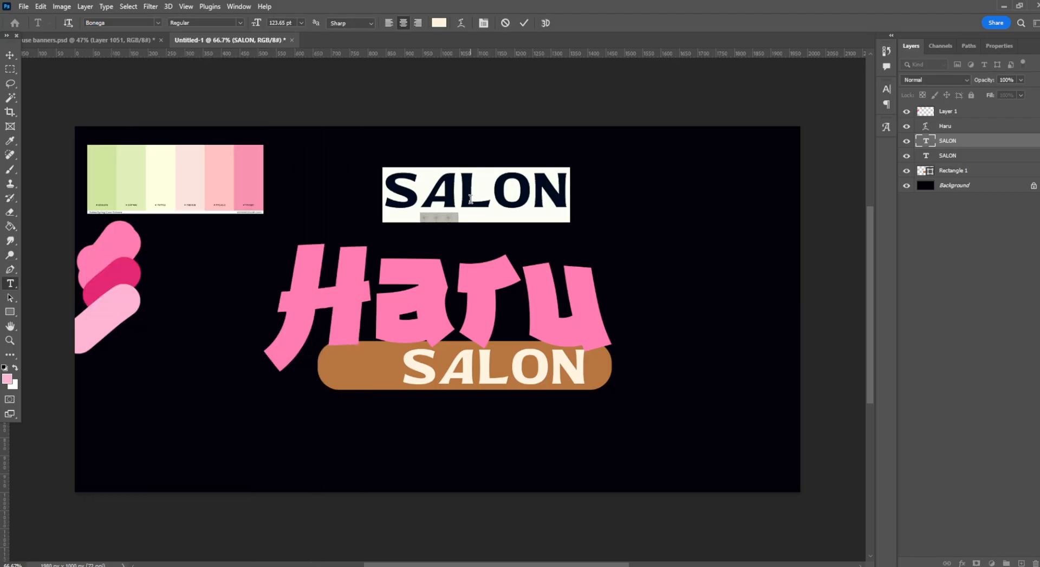
pyautogui.doubleClick(474, 191)
pyautogui.hotkey('ctrl', 'v')
pyautogui.doubleClick(494, 194)
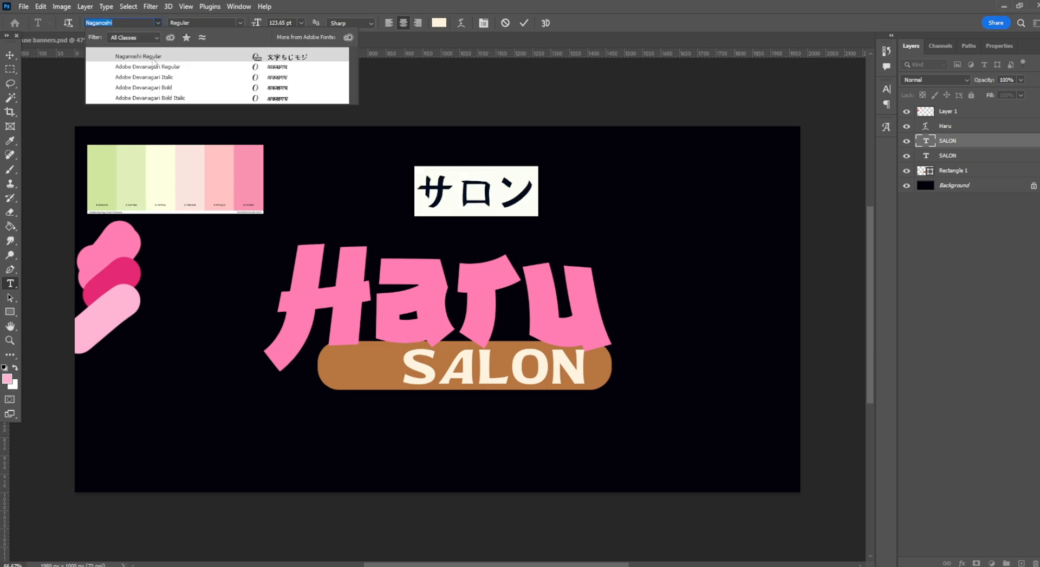
pyautogui.press('Return')
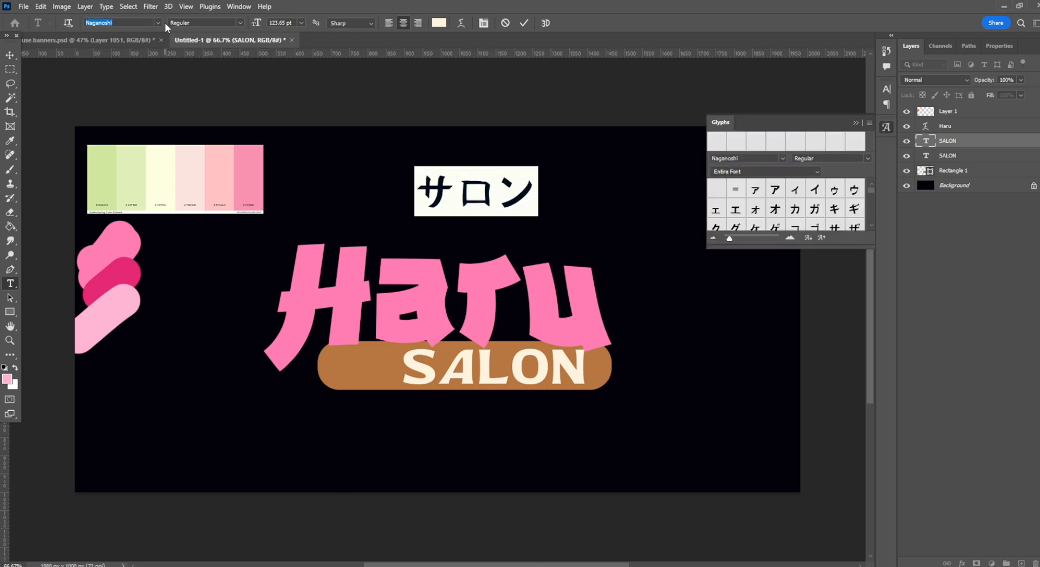
# Try the サロン text in Kozuka Gothic Pr6N.
pyautogui.click(158, 23)
pyautogui.press('Escape')
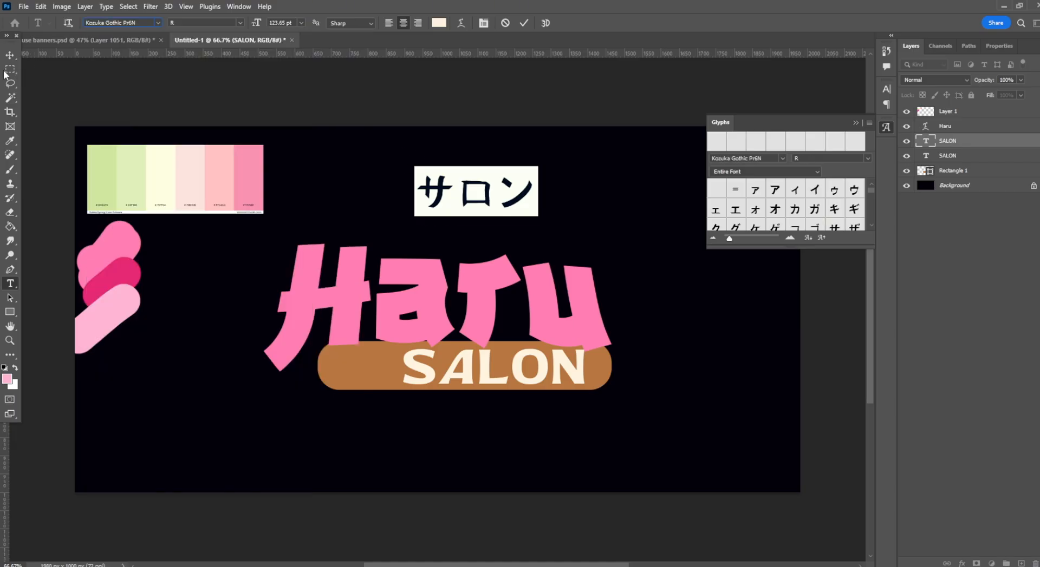
pyautogui.hotkey('ctrl', 'Return')
pyautogui.hotkey('ctrl', 't')
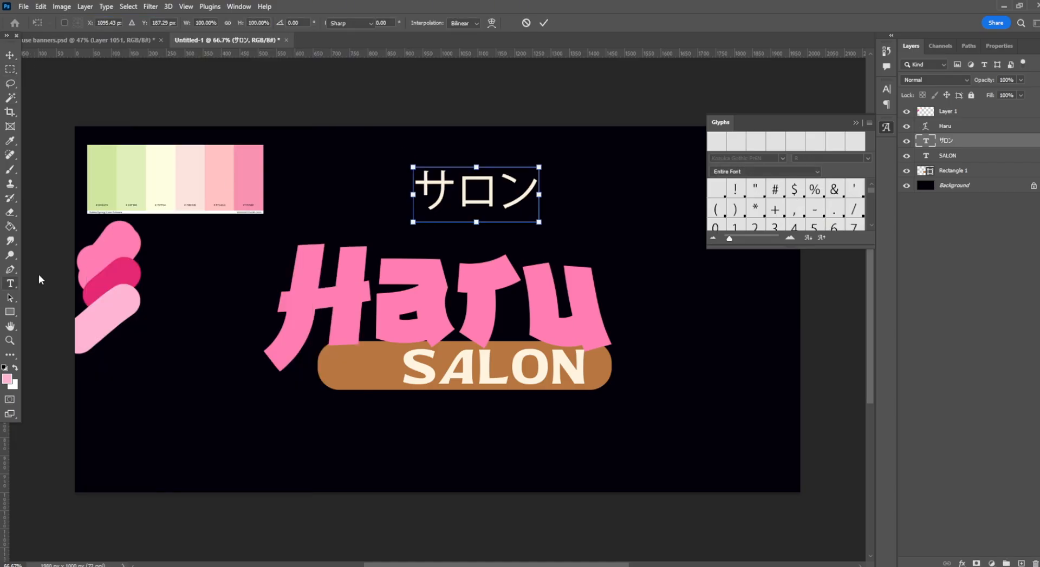
# Select the whole サロン text, apply Naganoshi Regular to it, and close the glyph list.
pyautogui.click(10, 283)
pyautogui.click(456, 196)
pyautogui.hotkey('ctrl', 'a')
pyautogui.click(159, 23)
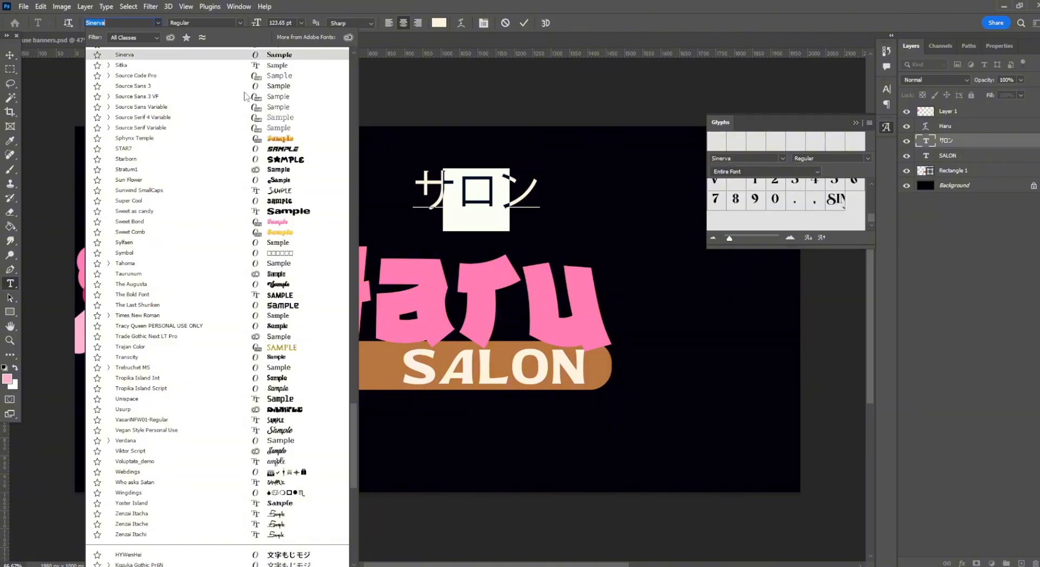
pyautogui.scroll(20, 245, 96)
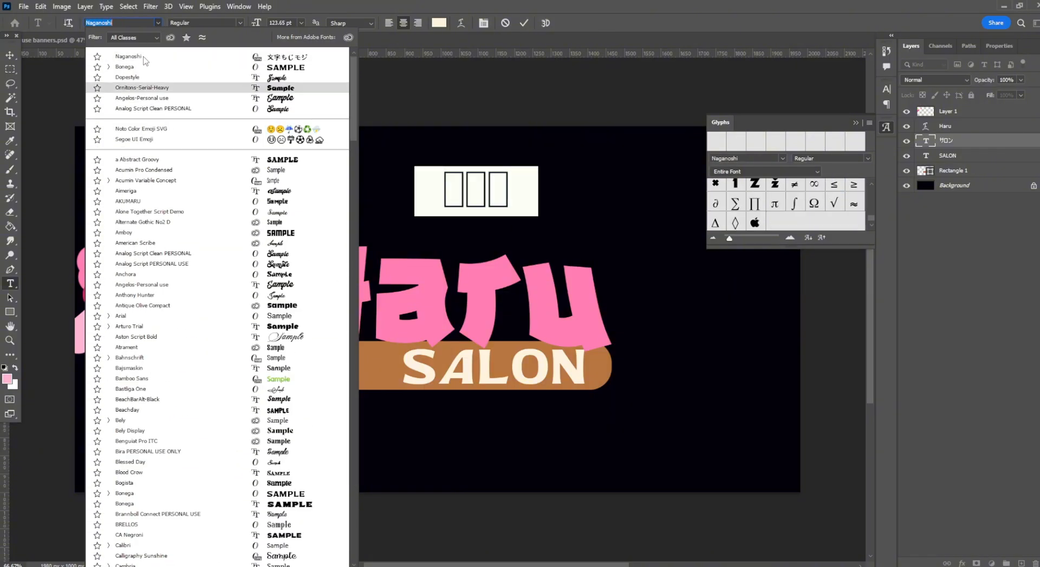
pyautogui.click(143, 56)
pyautogui.click(10, 69)
pyautogui.click(886, 127)
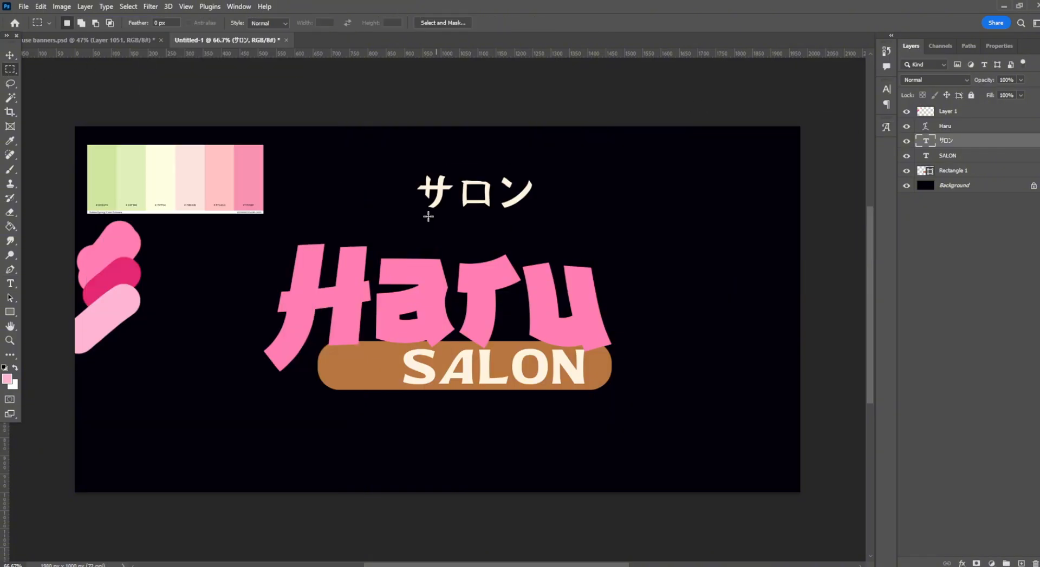
# Scale サロン to about 51% width and 76% height and place it in the brown bar before "SALON".
pyautogui.hotkey('ctrl', 't')
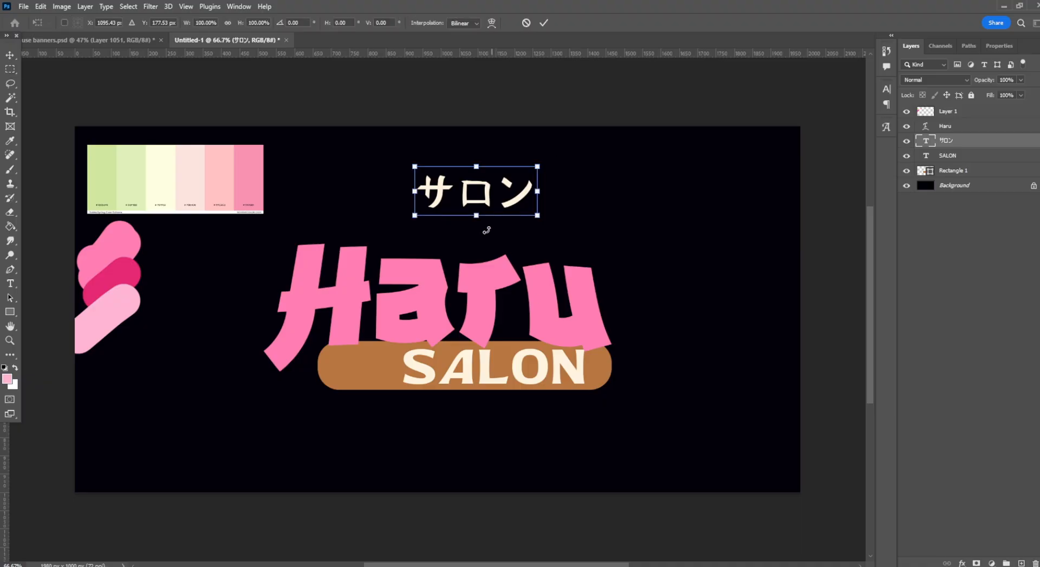
pyautogui.moveTo(459, 193); pyautogui.dragTo(340, 342)
pyautogui.moveTo(295, 316); pyautogui.dragTo(340, 325)
pyautogui.moveTo(364, 363)
pyautogui.mouseDown()
pyautogui.moveTo(399, 347)
pyautogui.moveTo(367, 373)
pyautogui.moveTo(394, 365)
pyautogui.moveTo(362, 371)
pyautogui.mouseUp()
pyautogui.click(10, 68)
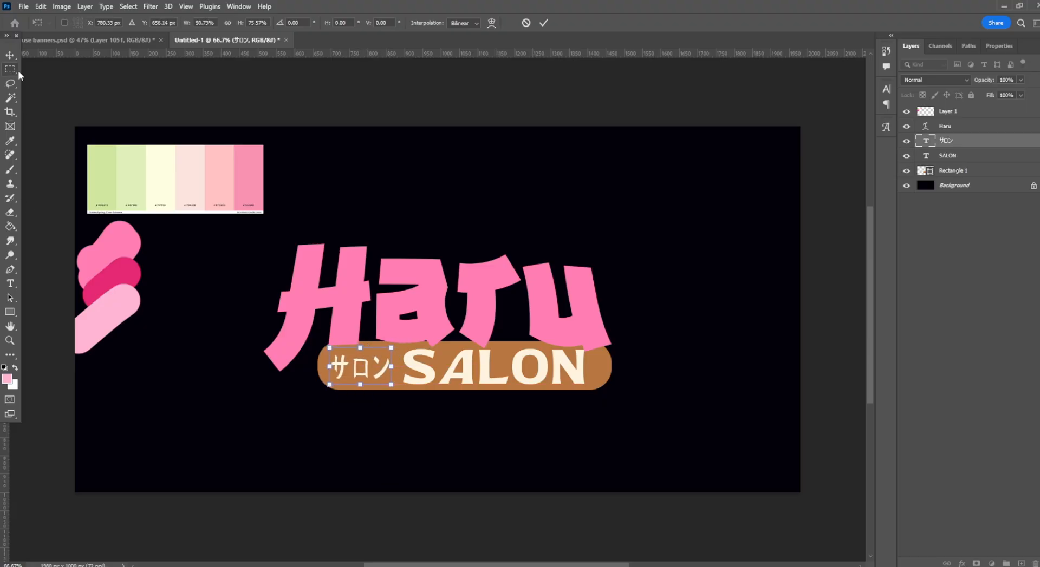
# Try to recolour サロン in the brown bar with the light green b9da6d.
pyautogui.click(9, 284)
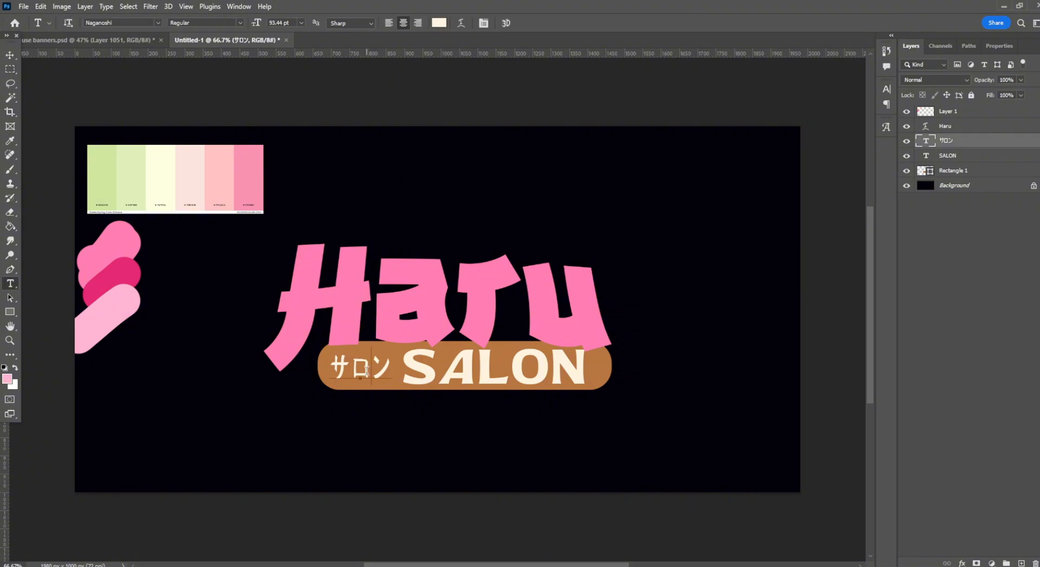
pyautogui.click(360, 367)
pyautogui.click(439, 23)
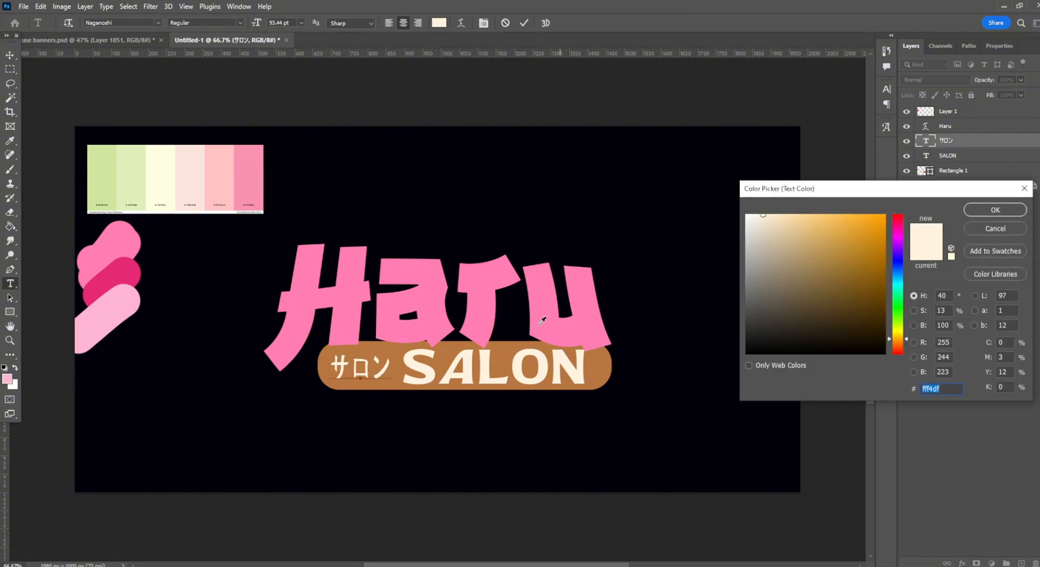
pyautogui.click(135, 177)
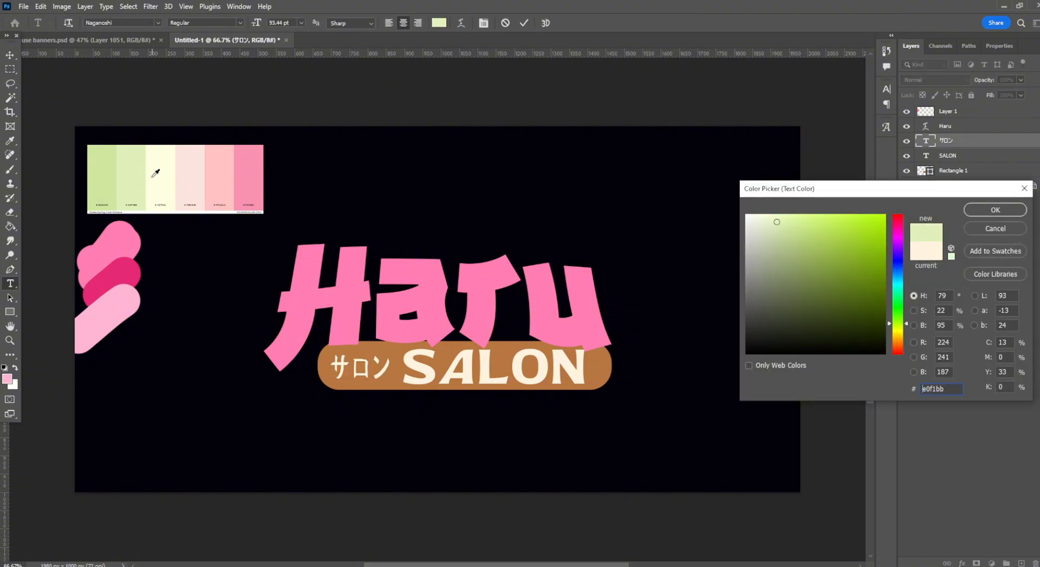
pyautogui.click(99, 187)
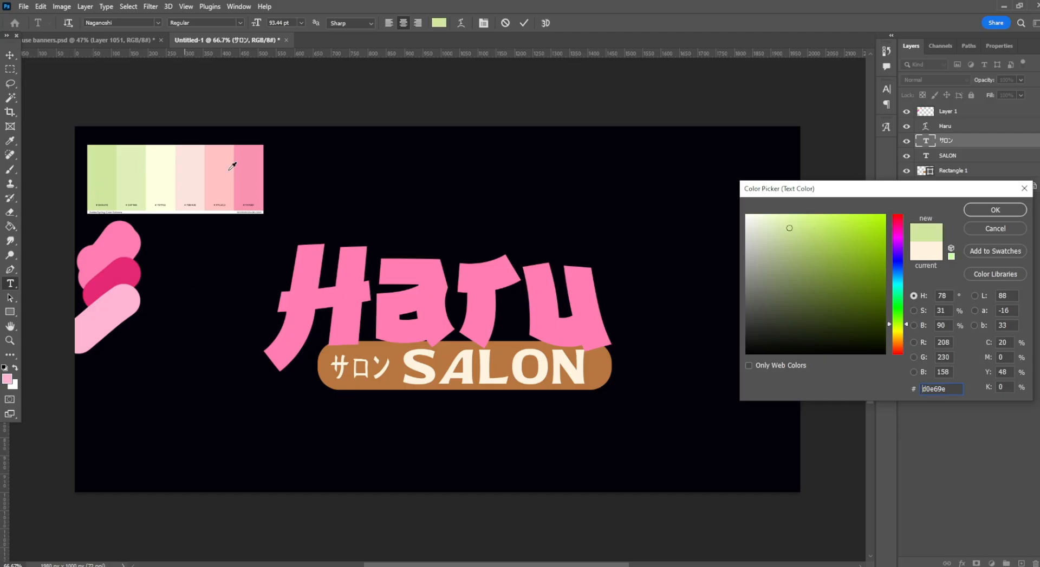
pyautogui.click(814, 235)
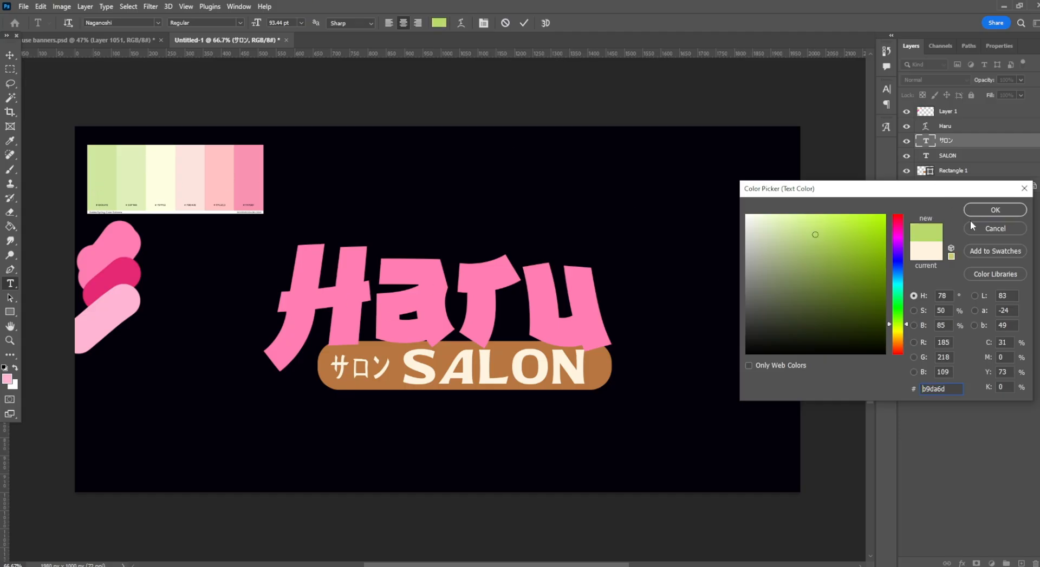
pyautogui.click(996, 210)
# Set the colour of the selected サロン text to green b0d55b, based on the palette's darker green swatch.
pyautogui.doubleClick(356, 368)
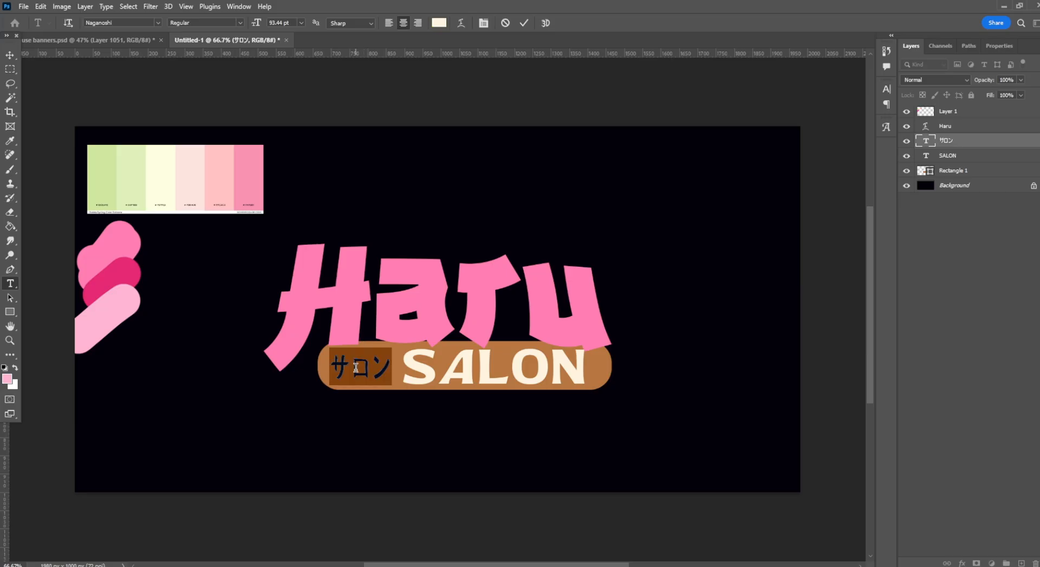
pyautogui.click(437, 23)
pyautogui.click(97, 157)
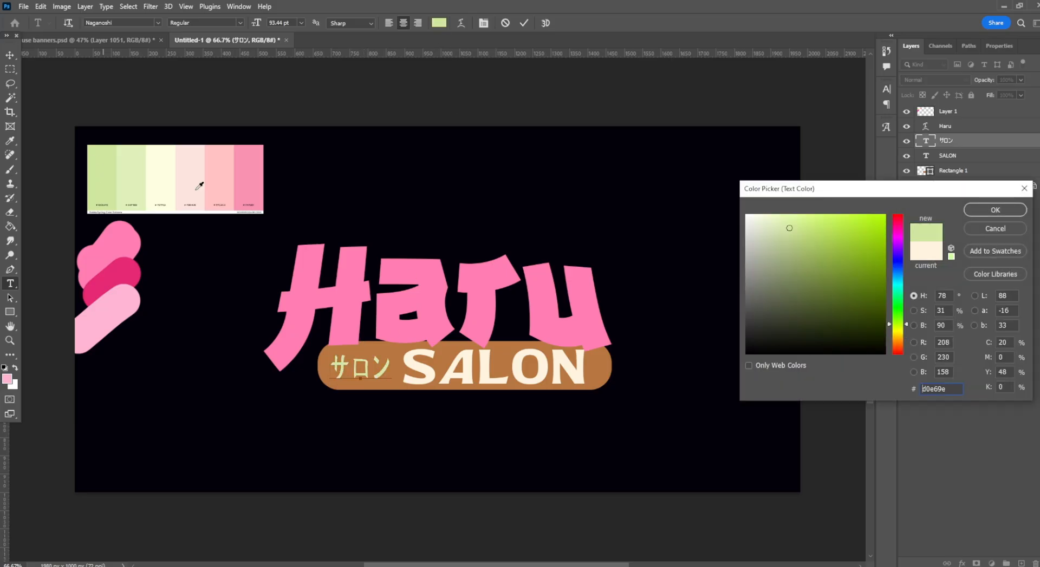
pyautogui.click(824, 238)
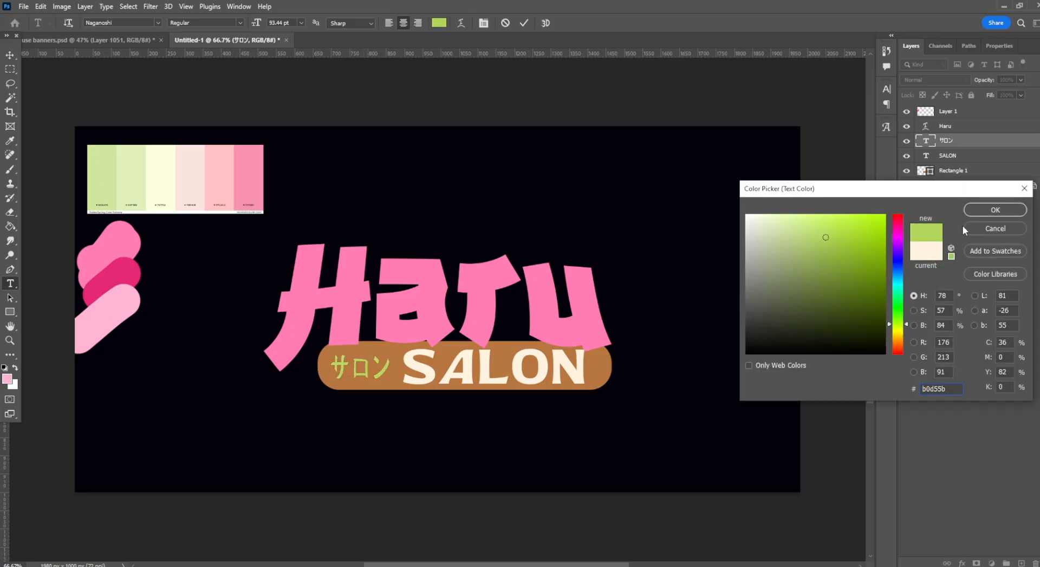
pyautogui.click(995, 210)
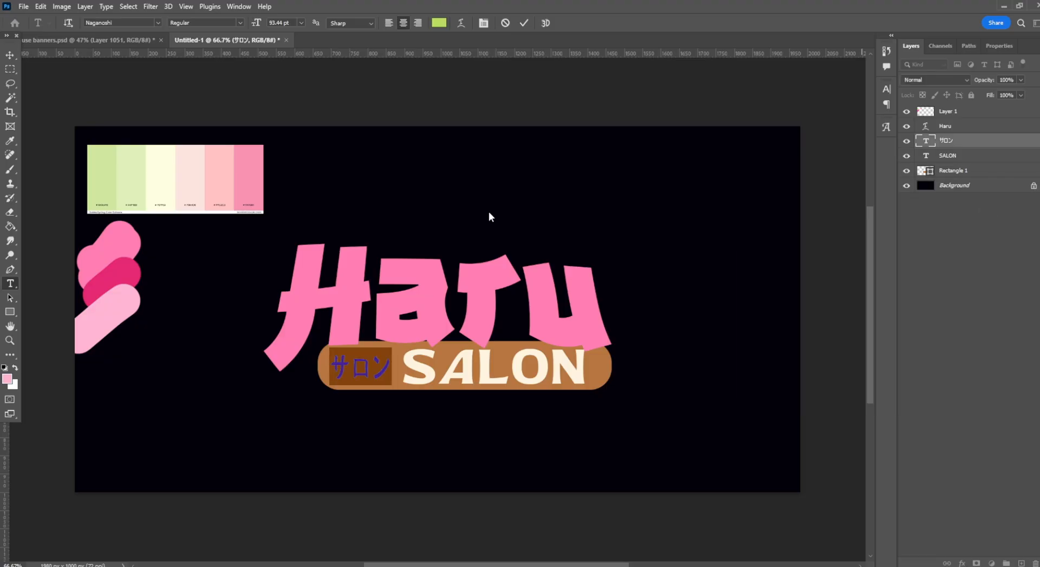
pyautogui.click(5, 68)
pyautogui.moveTo(195, 236); pyautogui.dragTo(805, 440)
pyautogui.click(728, 346)
# Transform サロン, "SALON" and the brown bar together to about 95% width and 114% height, and position them just under "Haru".
pyautogui.click(952, 157)
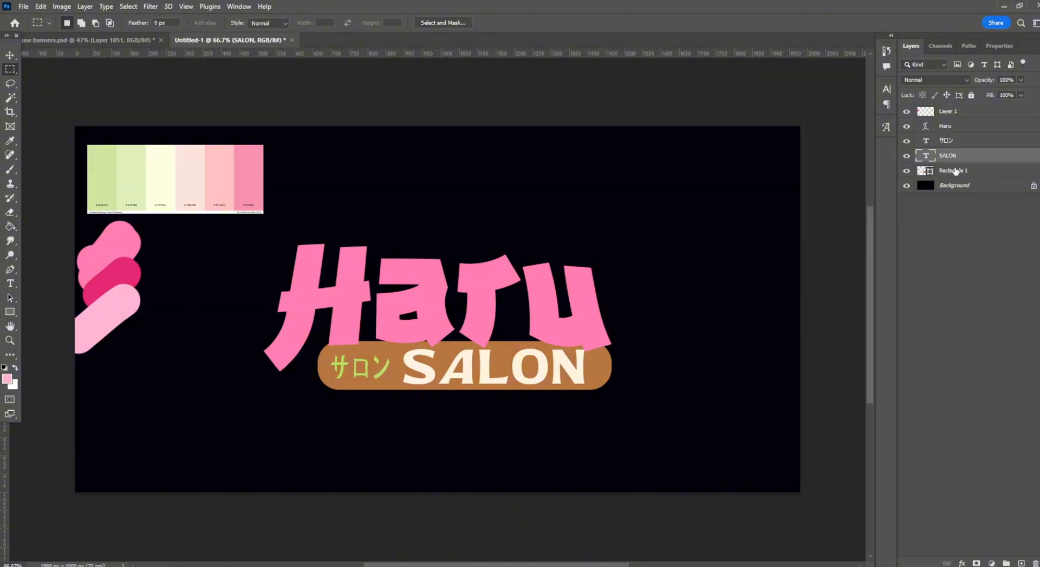
pyautogui.click(956, 172)
pyautogui.keyDown('shift'); pyautogui.click(964, 143); pyautogui.keyUp('shift')
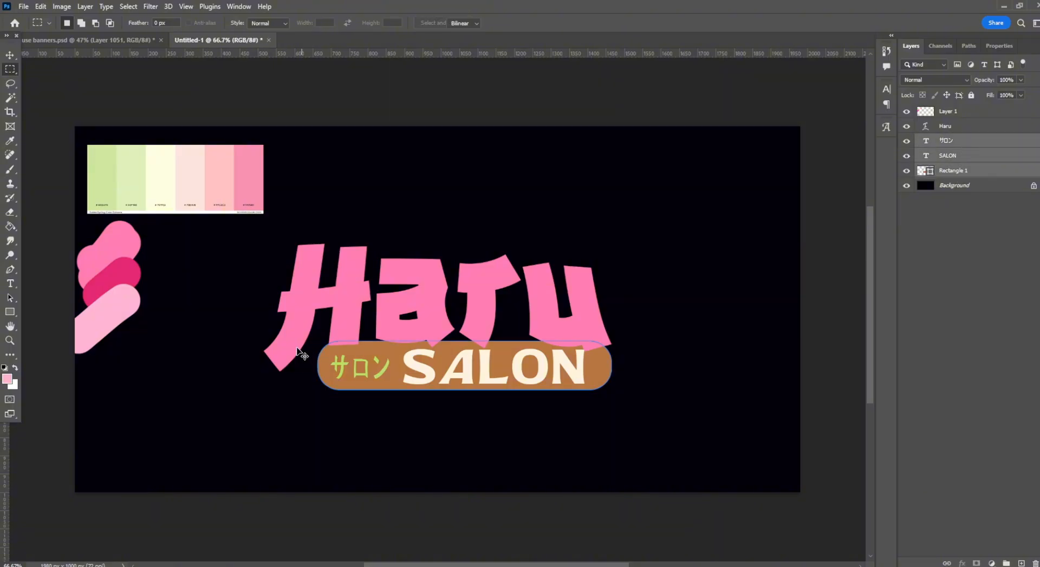
pyautogui.hotkey('ctrl', 't')
pyautogui.moveTo(318, 342); pyautogui.dragTo(333, 360)
pyautogui.rightClick(395, 376)
pyautogui.click(394, 376)
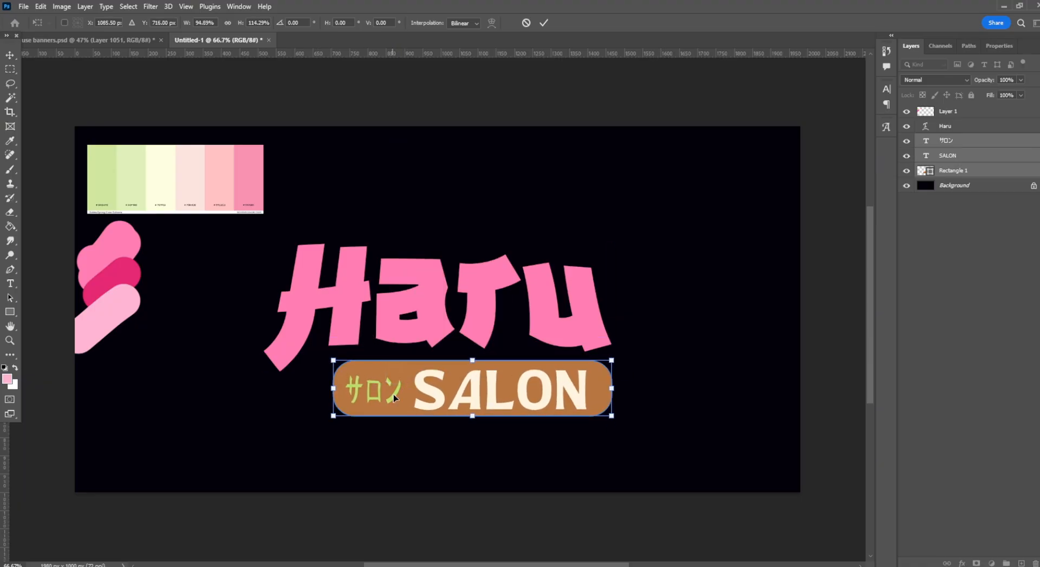
pyautogui.moveTo(425, 389); pyautogui.dragTo(410, 374)
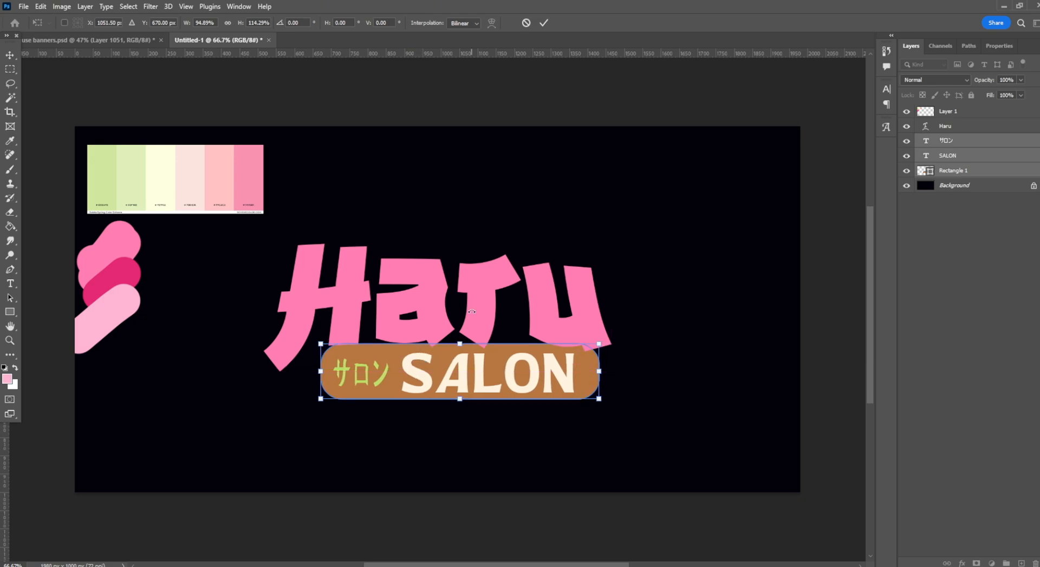
pyautogui.click(10, 68)
# Transform the brown bar to about 105.5% width and 87.5% height, positioned behind サロン and "SALON".
pyautogui.click(961, 141)
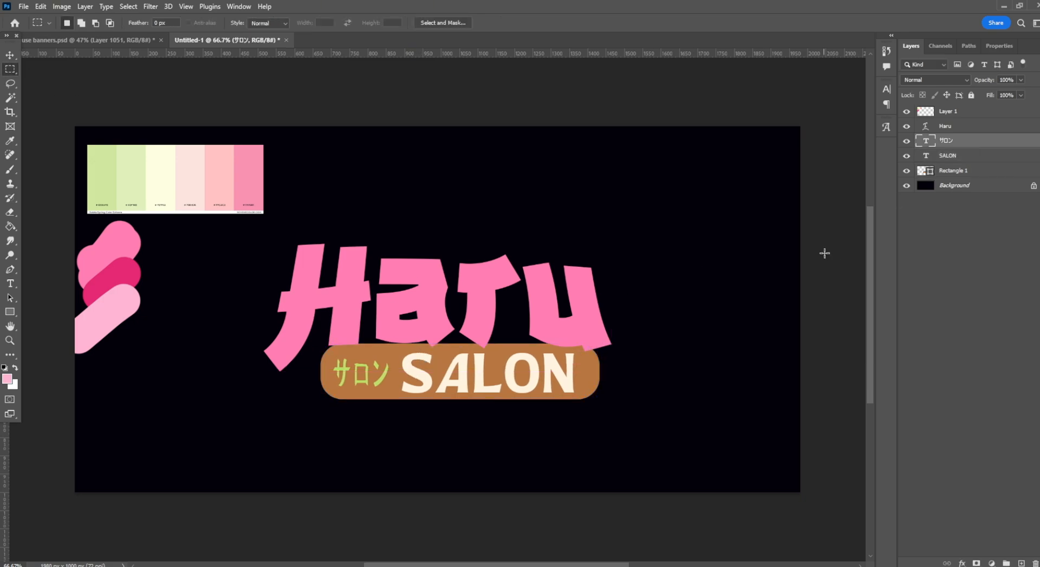
pyautogui.click(952, 171)
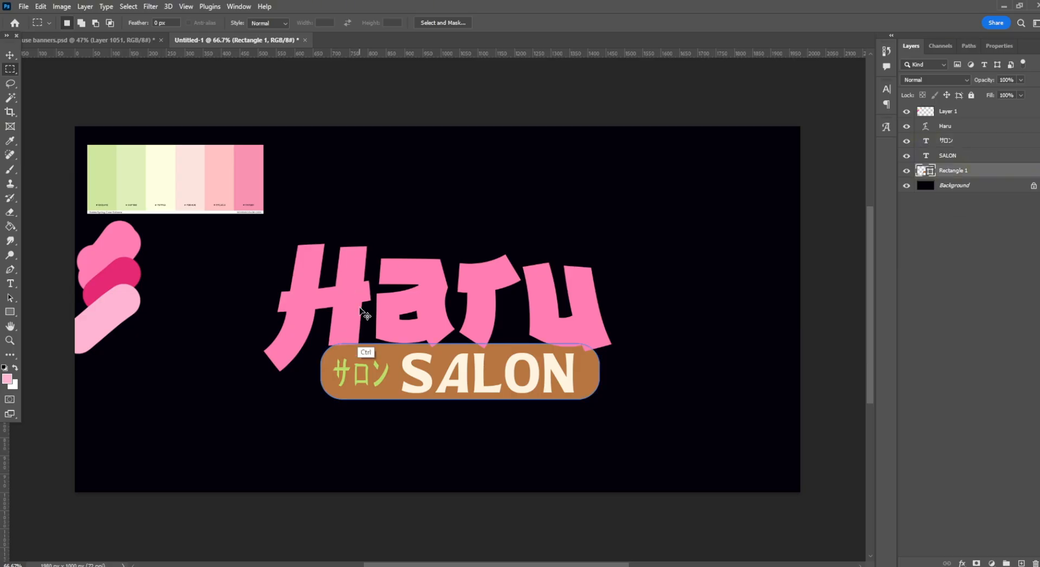
pyautogui.hotkey('ctrl', 't')
pyautogui.moveTo(444, 372)
pyautogui.mouseDown()
pyautogui.moveTo(471, 372)
pyautogui.moveTo(462, 372)
pyautogui.mouseUp()
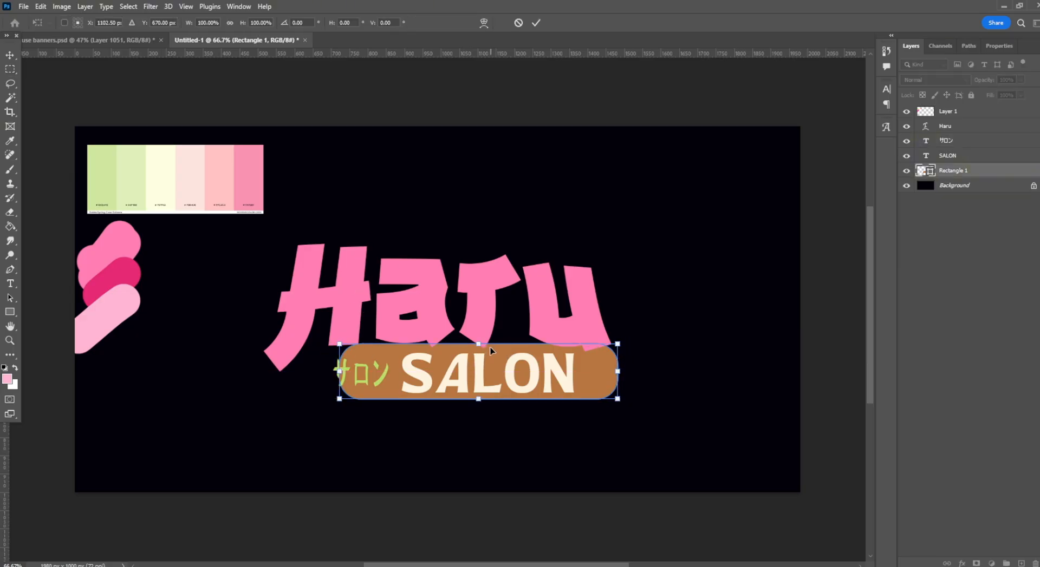
pyautogui.moveTo(338, 345); pyautogui.dragTo(324, 344)
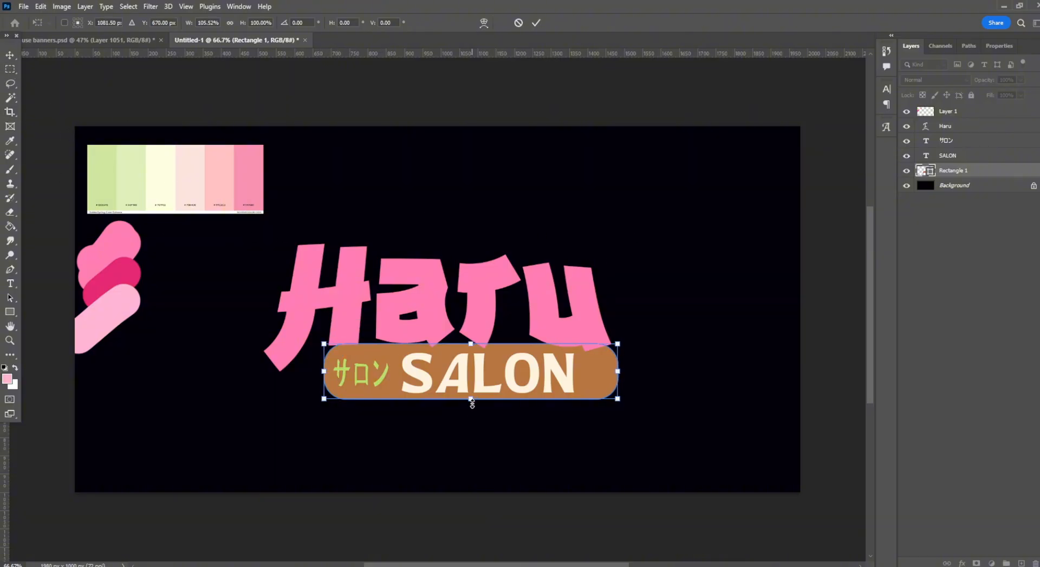
pyautogui.moveTo(472, 403); pyautogui.dragTo(473, 392)
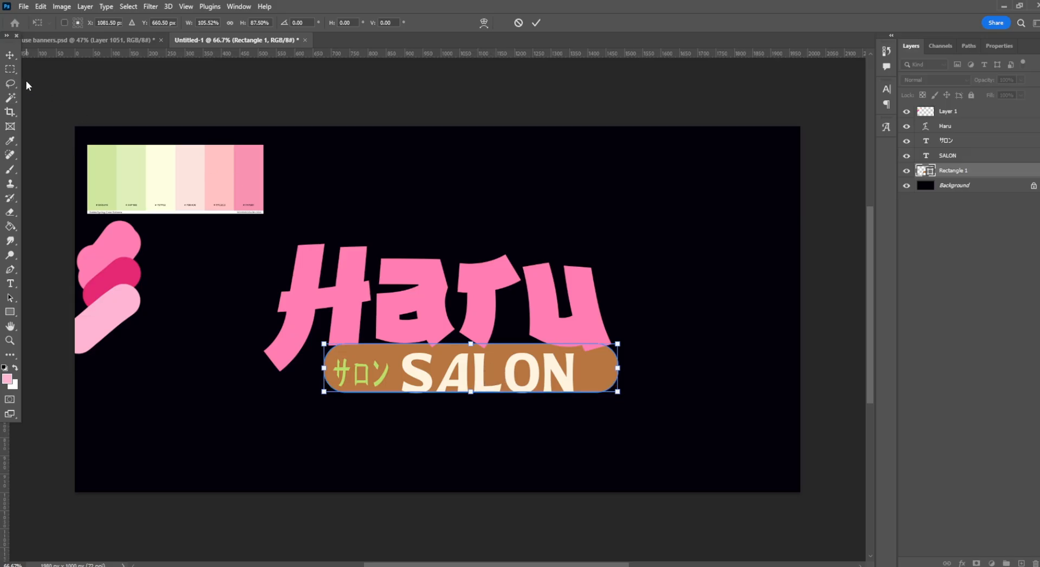
pyautogui.click(9, 68)
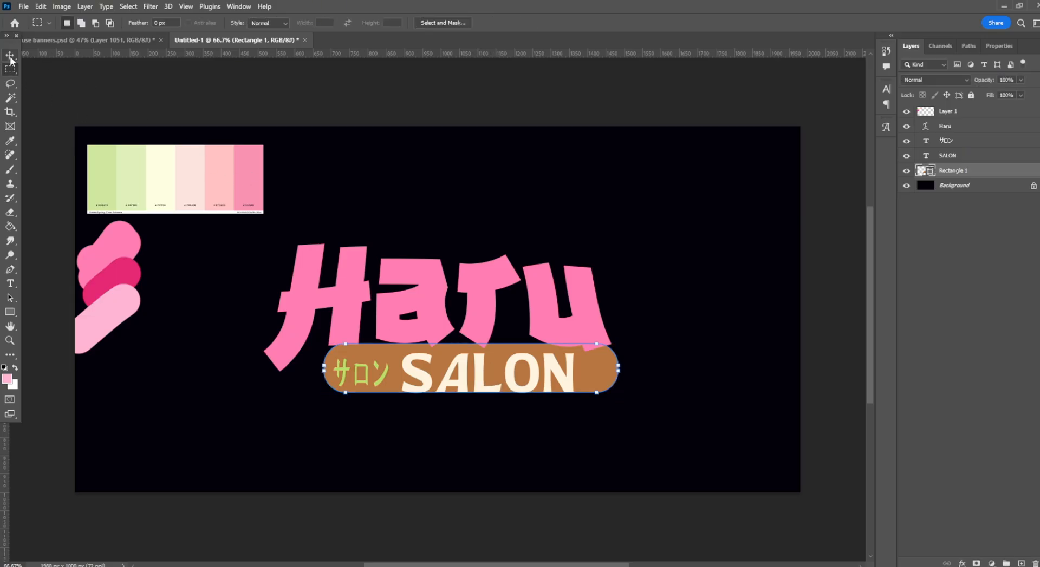
# Move "SALON" slightly up so it sits inside the brown bar, and lock the Haru layer.
pyautogui.click(10, 56)
pyautogui.moveTo(417, 375); pyautogui.dragTo(344, 373)
pyautogui.click(945, 126)
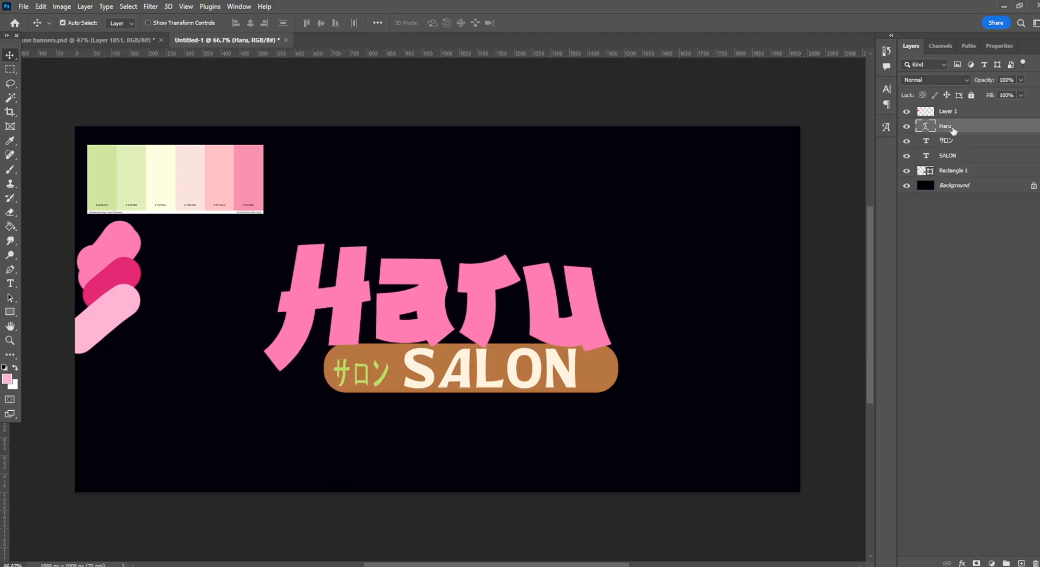
pyautogui.click(970, 96)
# Enlarge サロン slightly and reposition it in the brown bar in front of "SALON".
pyautogui.click(945, 141)
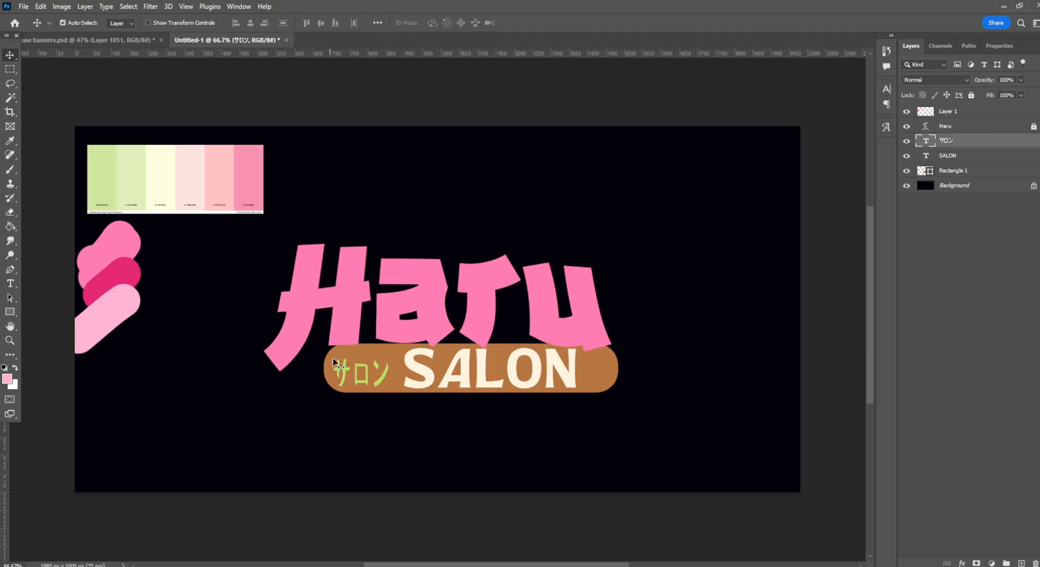
pyautogui.moveTo(345, 372); pyautogui.dragTo(395, 347)
pyautogui.hotkey('ctrl', 't')
pyautogui.click(12, 71)
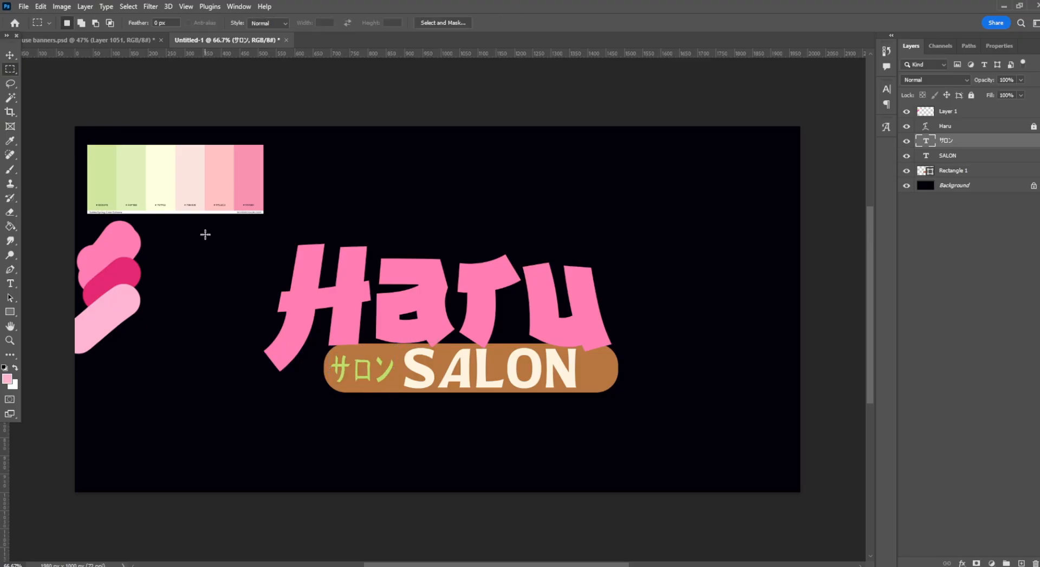
pyautogui.moveTo(225, 214); pyautogui.dragTo(772, 433)
pyautogui.click(605, 163)
# Unlock the Haru layer and duplicate the Haru, サロン, SALON and Rectangle 1 layers.
pyautogui.click(967, 127)
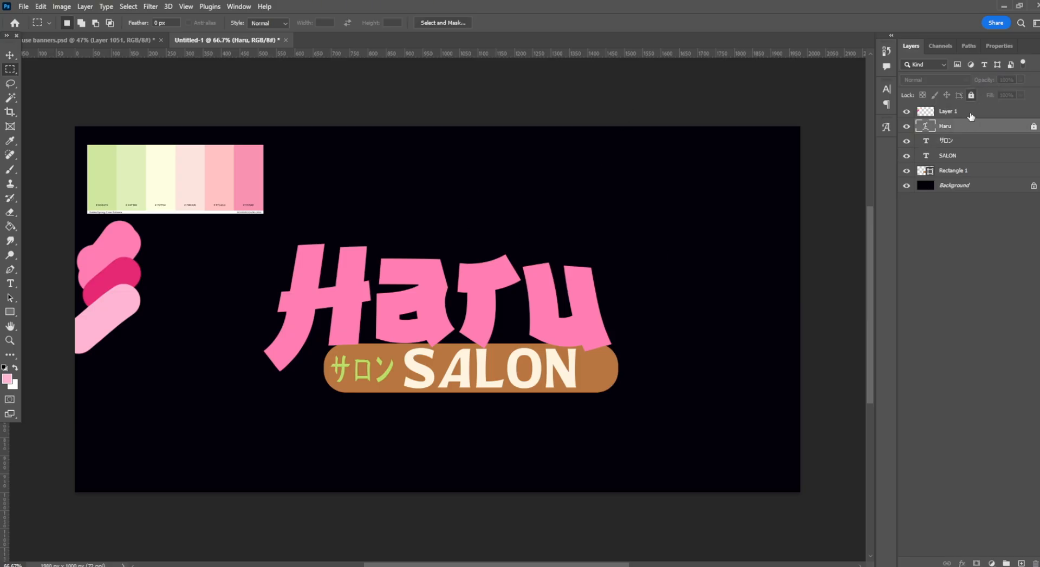
pyautogui.click(971, 96)
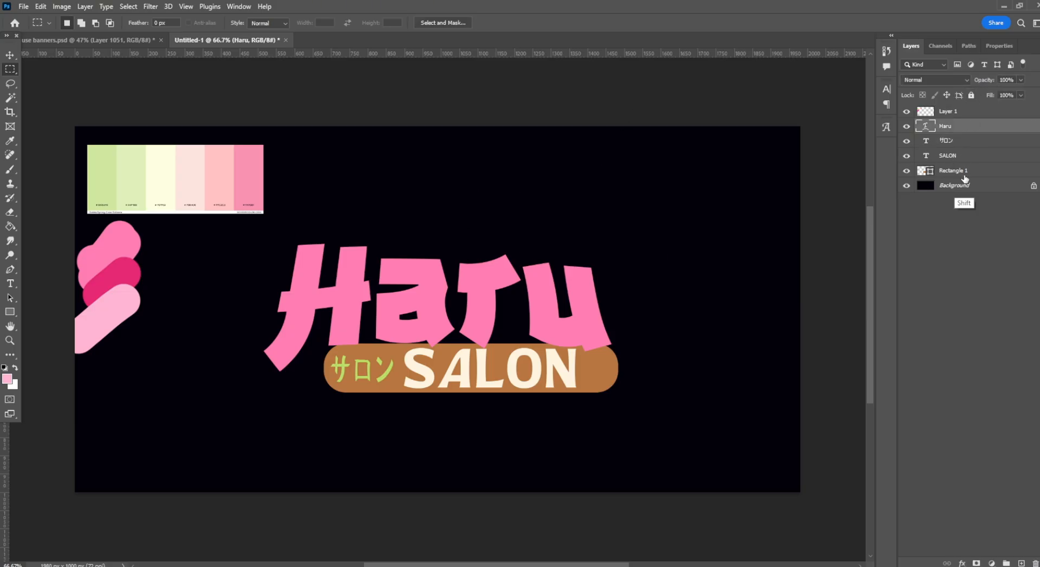
pyautogui.keyDown('shift'); pyautogui.click(953, 170); pyautogui.keyUp('shift')
pyautogui.hotkey('ctrl', 'c')
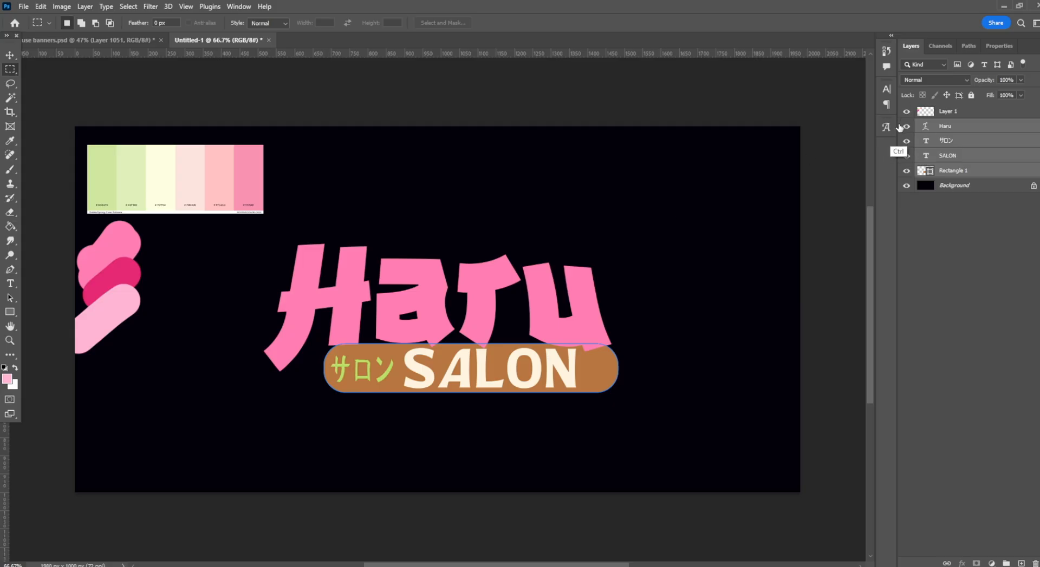
pyautogui.hotkey('ctrl', 'v')
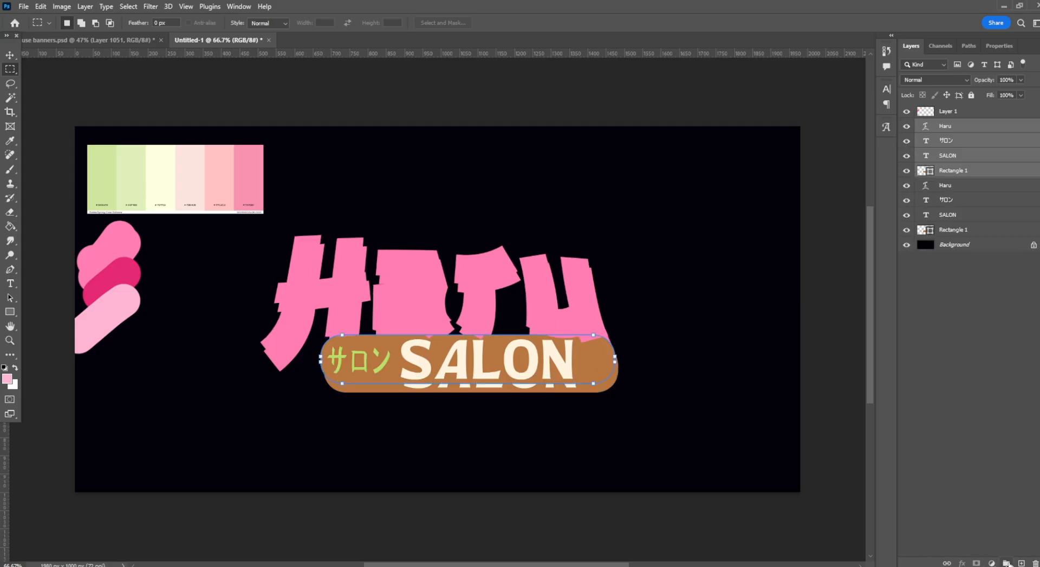
# Group the duplicated layers, name the group "Copies" and hide it.
pyautogui.click(1006, 563)
pyautogui.doubleClick(953, 126)
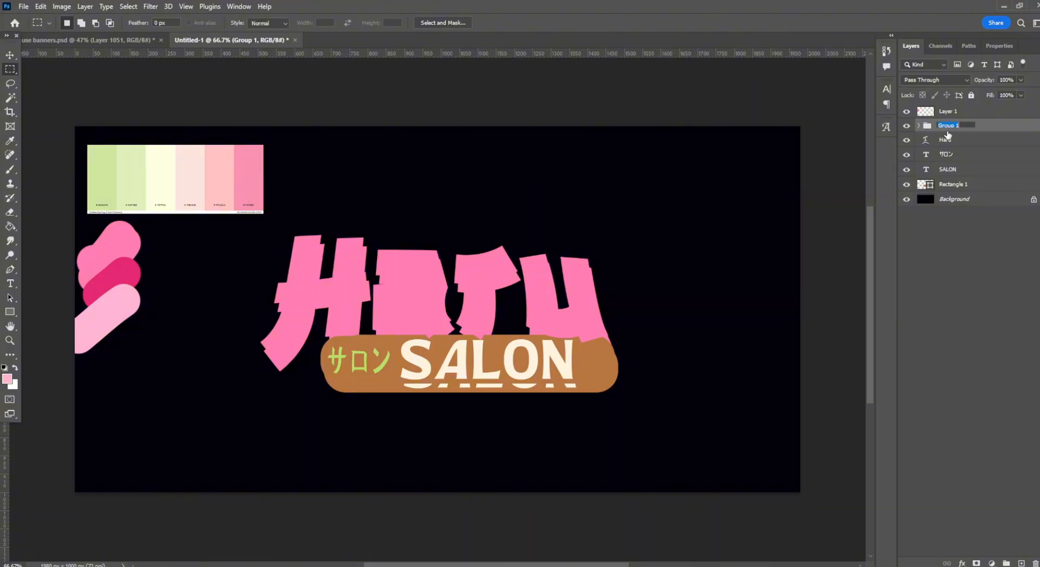
pyautogui.press('Return')
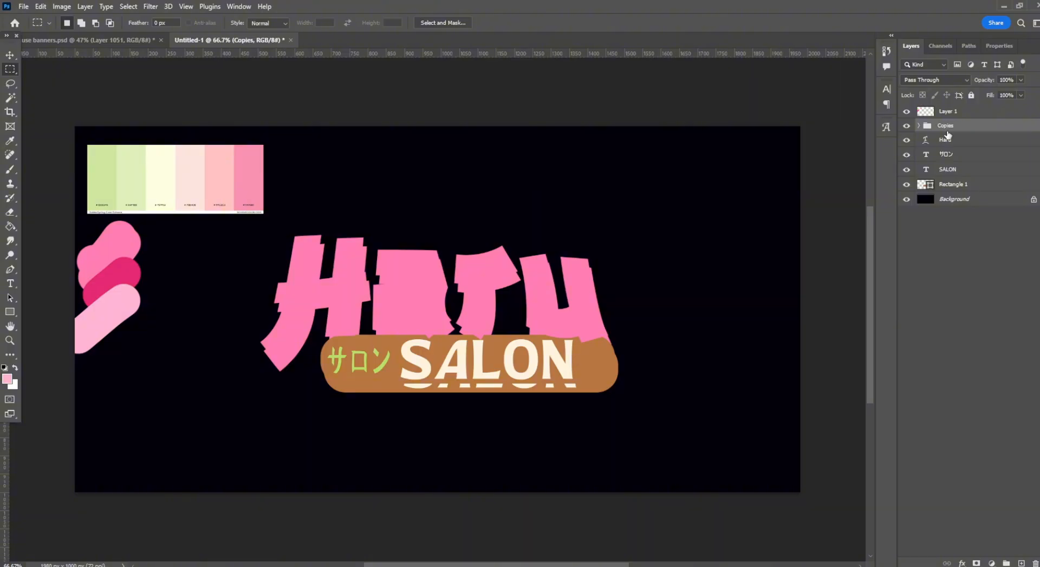
pyautogui.click(906, 125)
# Apply a horizontal Arch text warp to "SALON" with 0% bend and +8% vertical distortion.
pyautogui.click(948, 169)
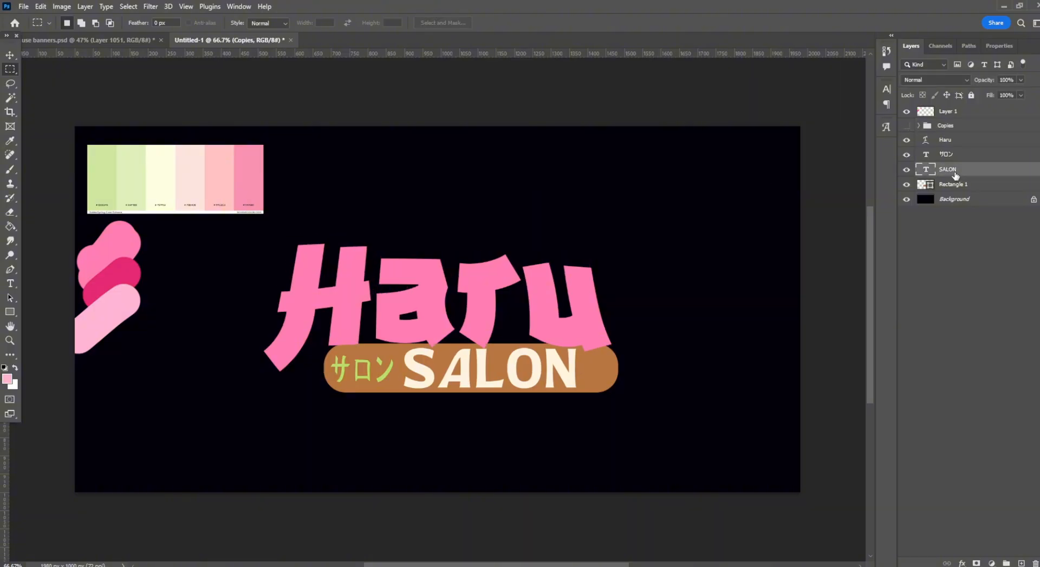
pyautogui.click(9, 284)
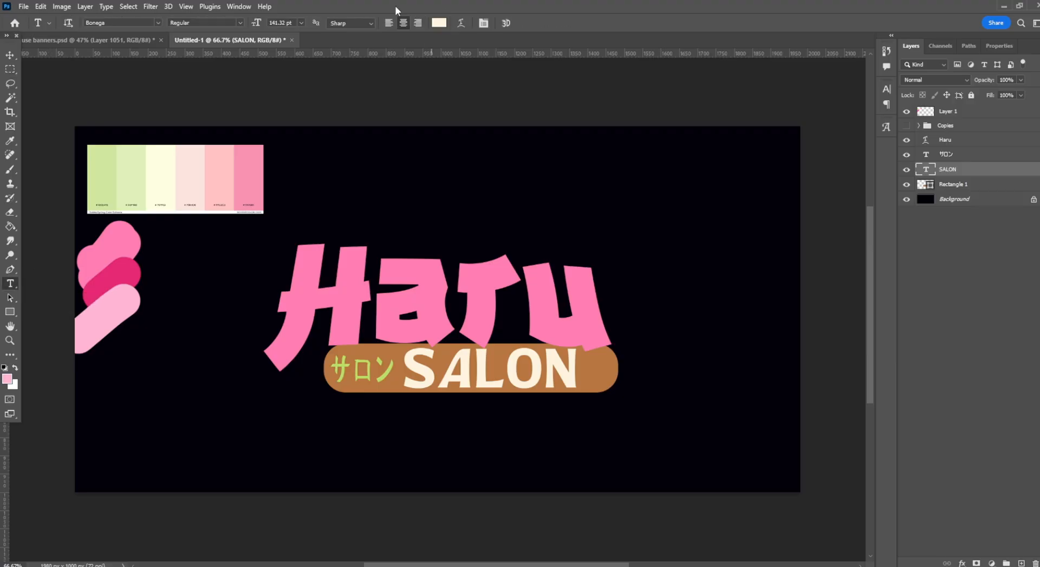
pyautogui.click(463, 23)
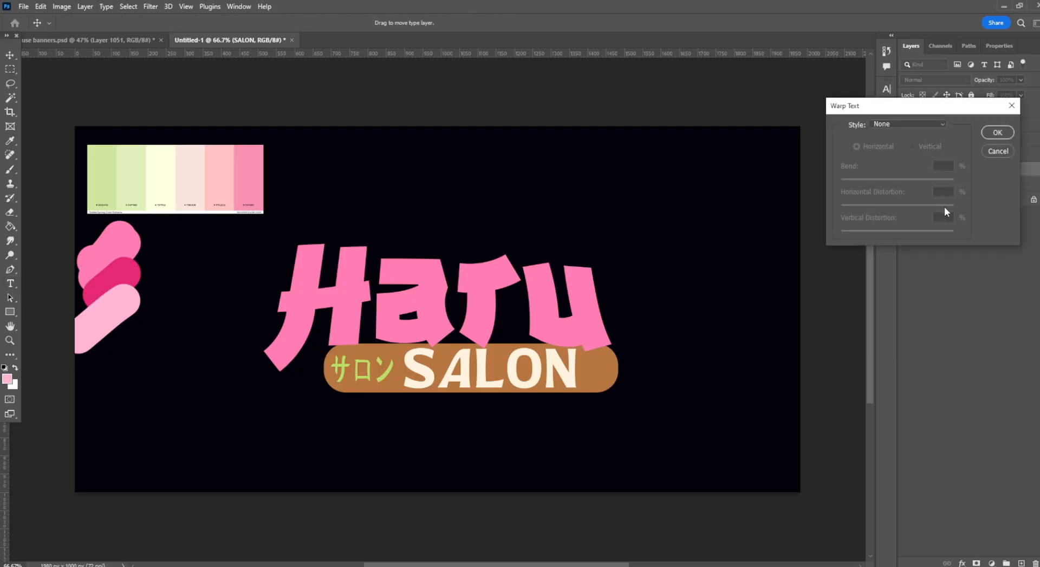
pyautogui.click(918, 124)
pyautogui.click(920, 194)
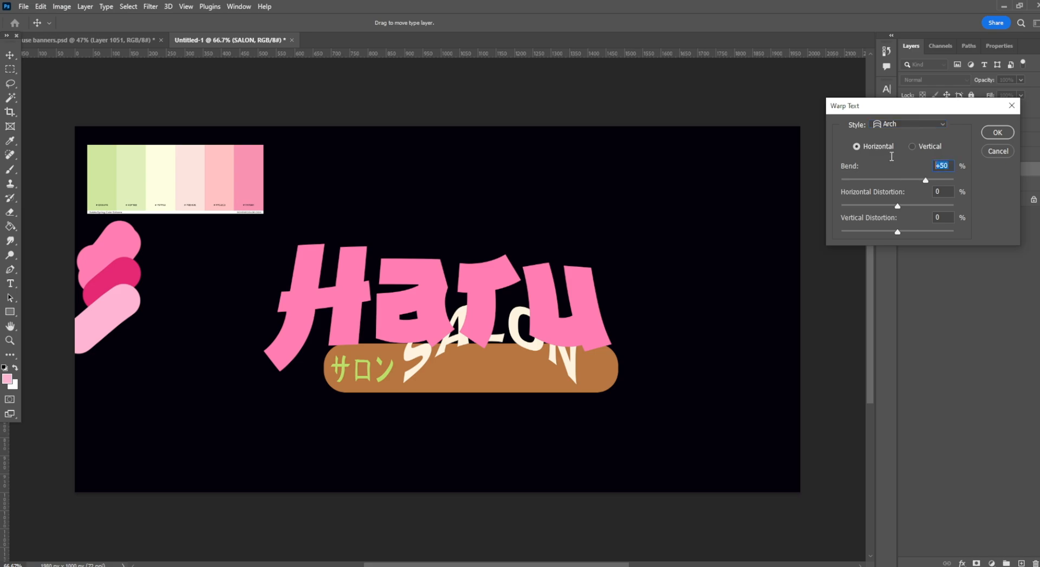
pyautogui.write('0')
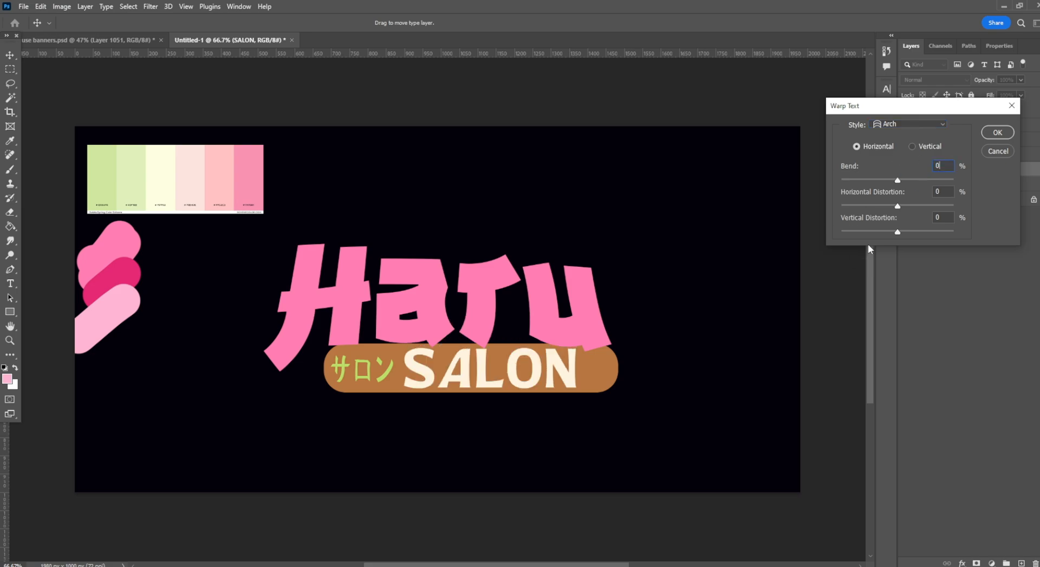
pyautogui.moveTo(897, 232)
pyautogui.mouseDown()
pyautogui.moveTo(883, 232)
pyautogui.moveTo(901, 233)
pyautogui.mouseUp()
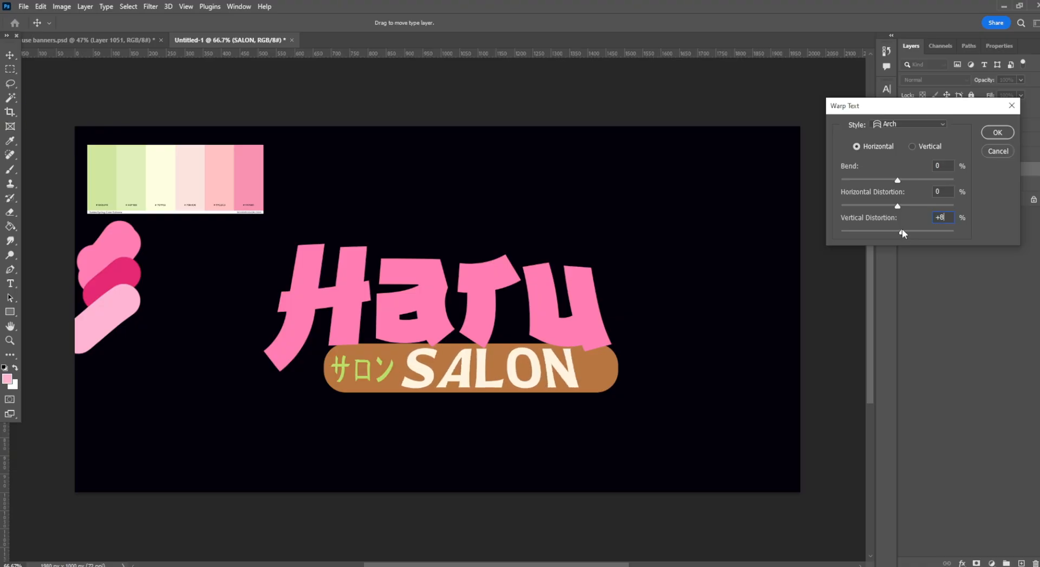
pyautogui.click(997, 133)
# Apply a horizontal Arch text warp to サロン with 0% bend and +8% vertical distortion.
pyautogui.click(973, 155)
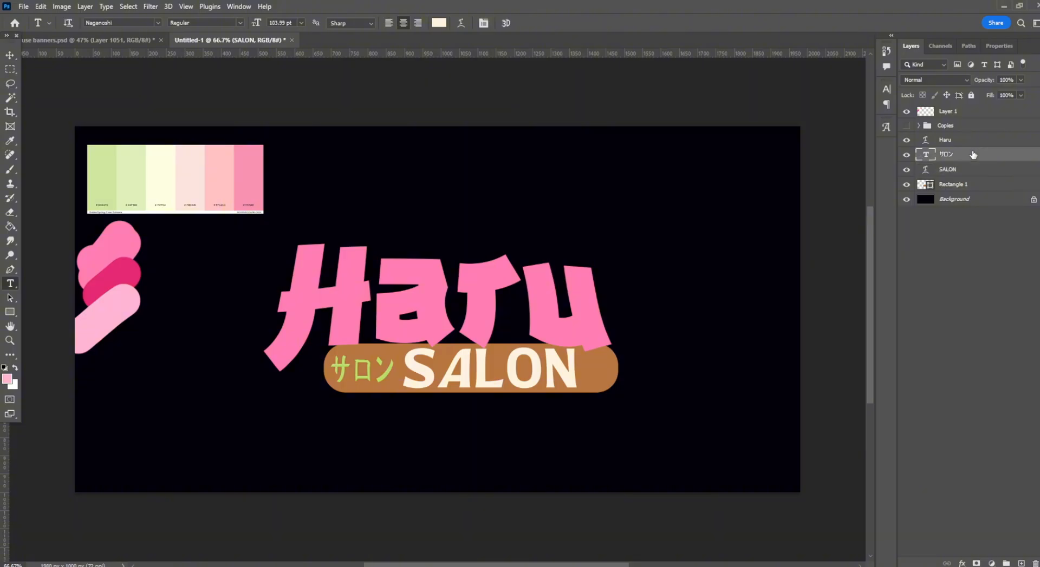
pyautogui.click(461, 23)
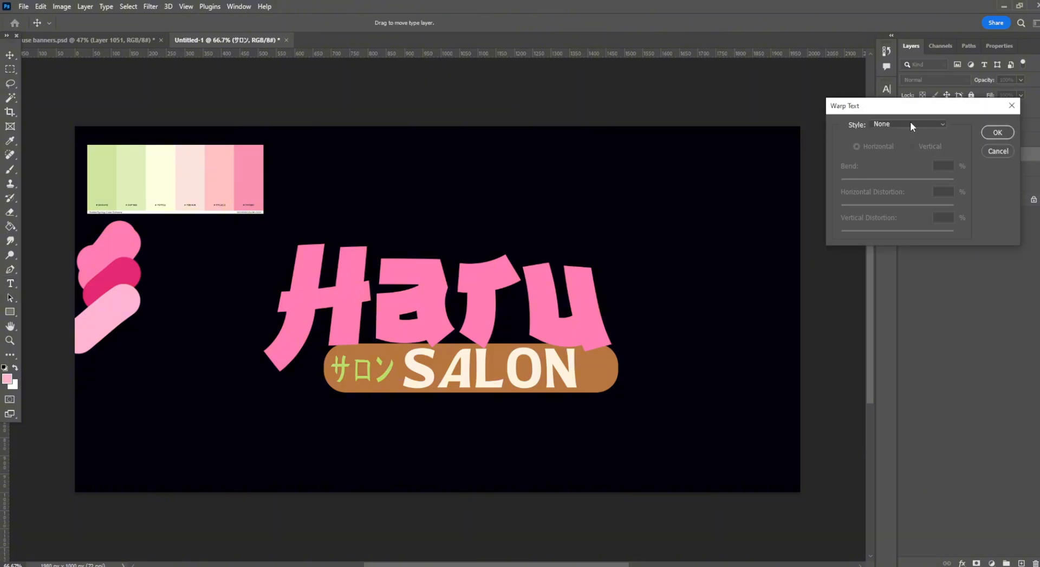
pyautogui.click(910, 124)
pyautogui.click(912, 203)
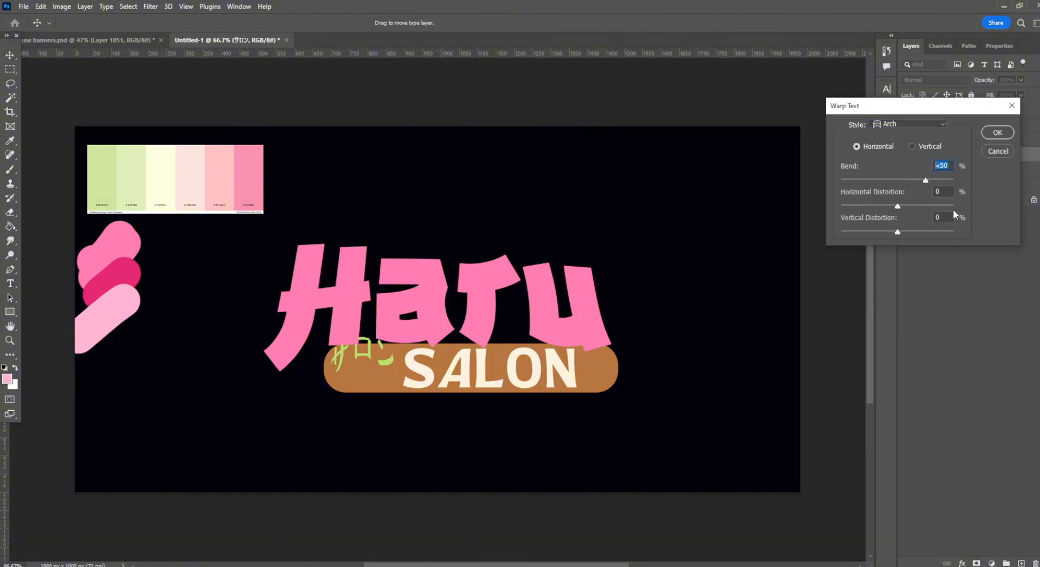
pyautogui.write('0')
pyautogui.moveTo(898, 234)
pyautogui.mouseDown()
pyautogui.moveTo(889, 236)
pyautogui.moveTo(902, 233)
pyautogui.mouseUp()
pyautogui.click(936, 213)
pyautogui.click(999, 133)
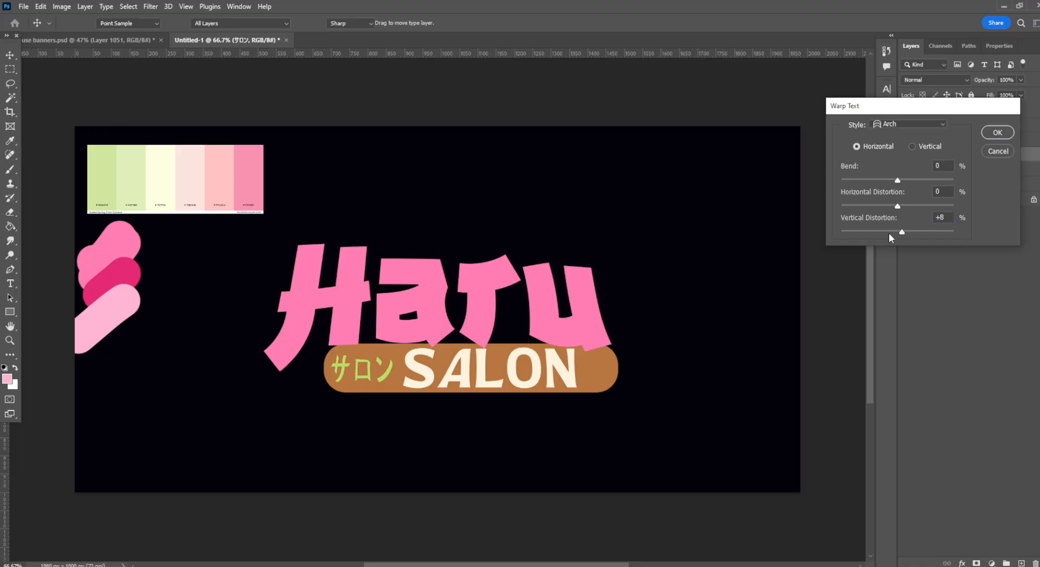
# Nudge サロン slightly closer to "SALON" inside the brown bar.
pyautogui.click(10, 54)
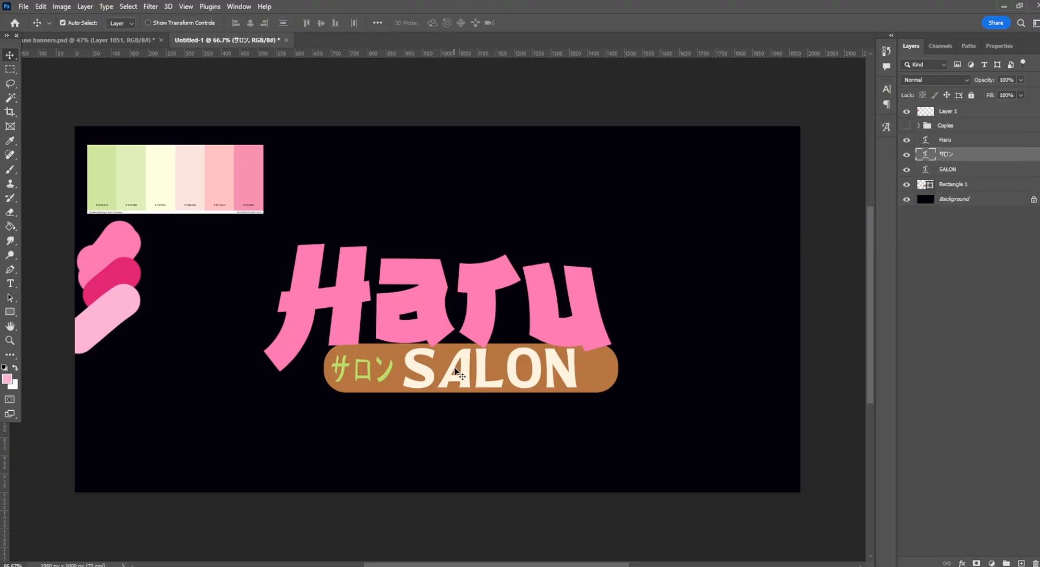
pyautogui.scroll(5, 455, 373)
pyautogui.moveTo(320, 372)
pyautogui.mouseDown()
pyautogui.moveTo(320, 386)
pyautogui.moveTo(327, 362)
pyautogui.moveTo(328, 370)
pyautogui.mouseUp()
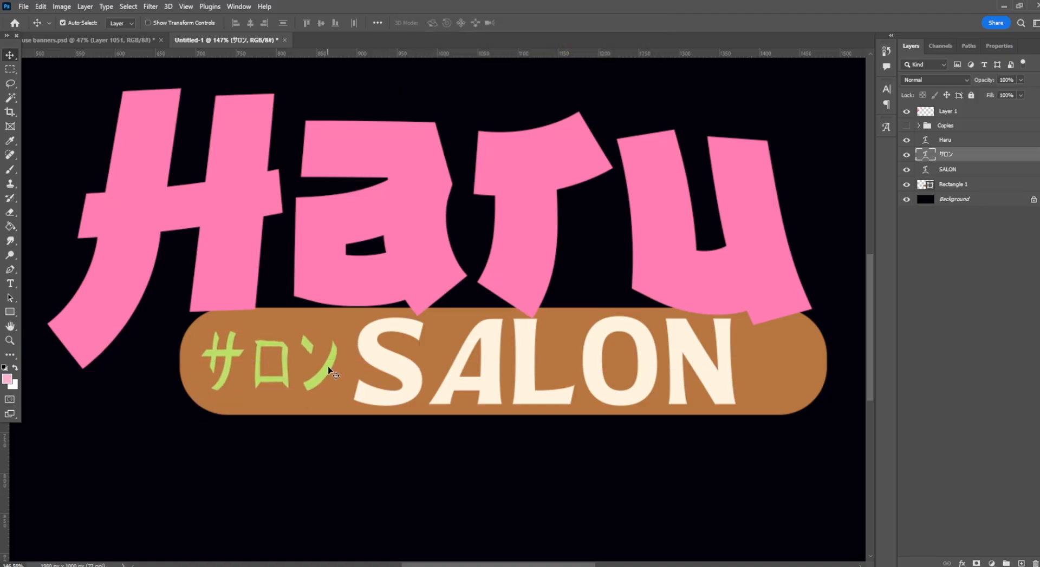
pyautogui.click(541, 345)
pyautogui.scroll(-9, 542, 345)
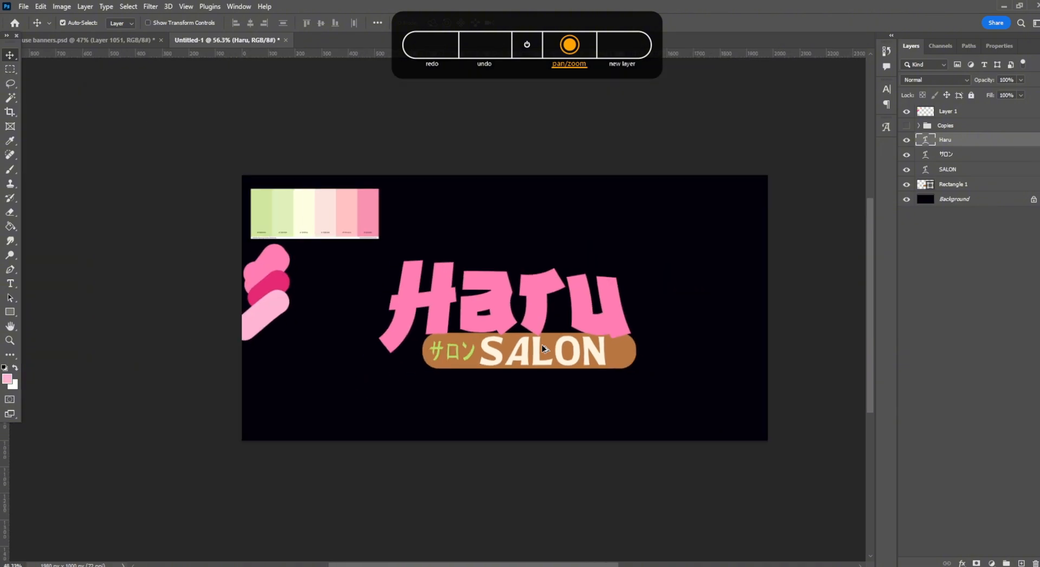
# Scale サロン to about 103% width and 105% height and centre it vertically in the brown bar before "SALON".
pyautogui.scroll(8, 542, 344)
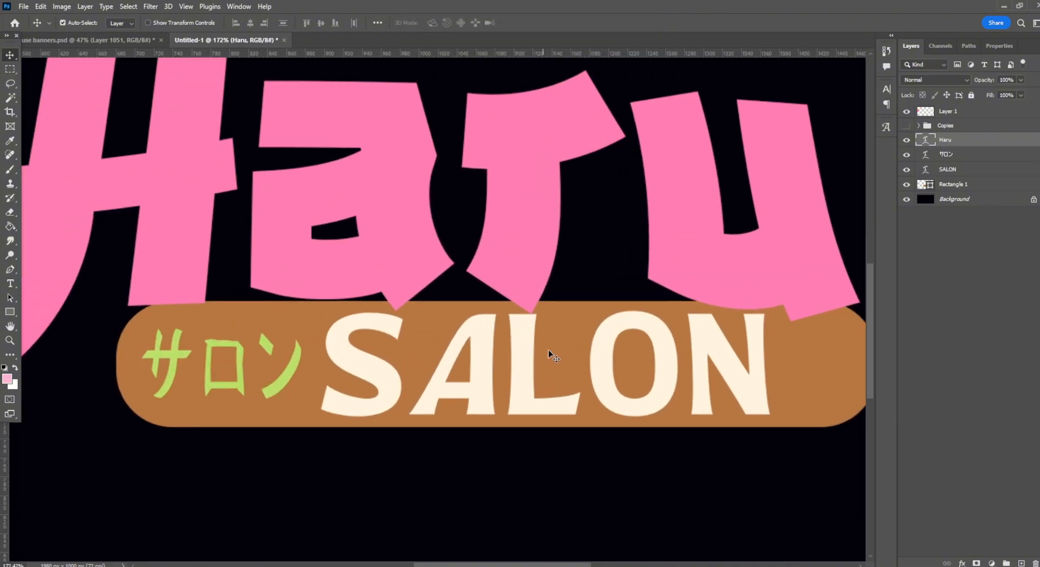
pyautogui.hotkey('ctrl', 't')
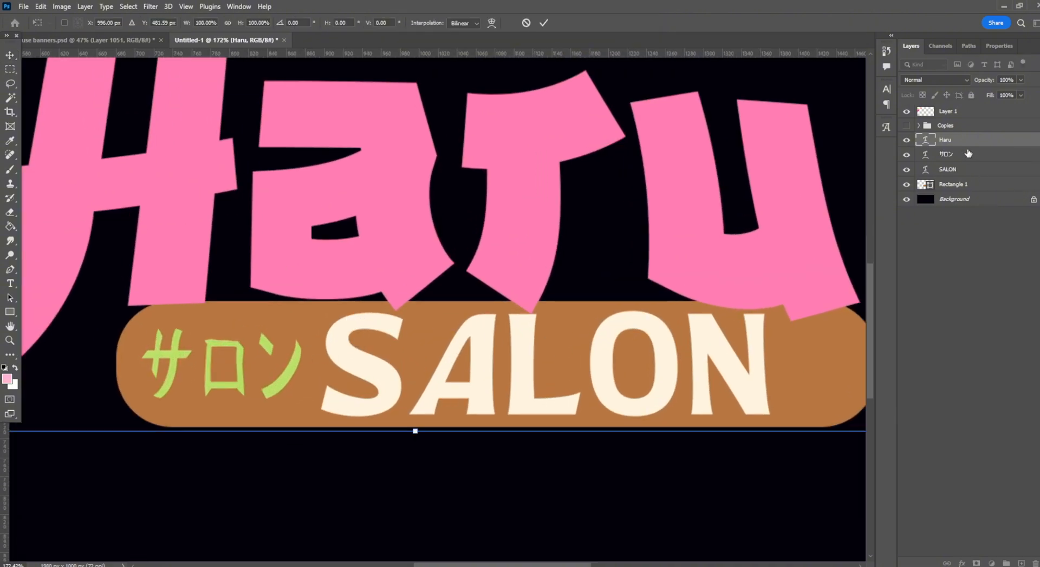
pyautogui.click(967, 153)
pyautogui.hotkey('ctrl', 't')
pyautogui.moveTo(304, 311); pyautogui.dragTo(258, 340)
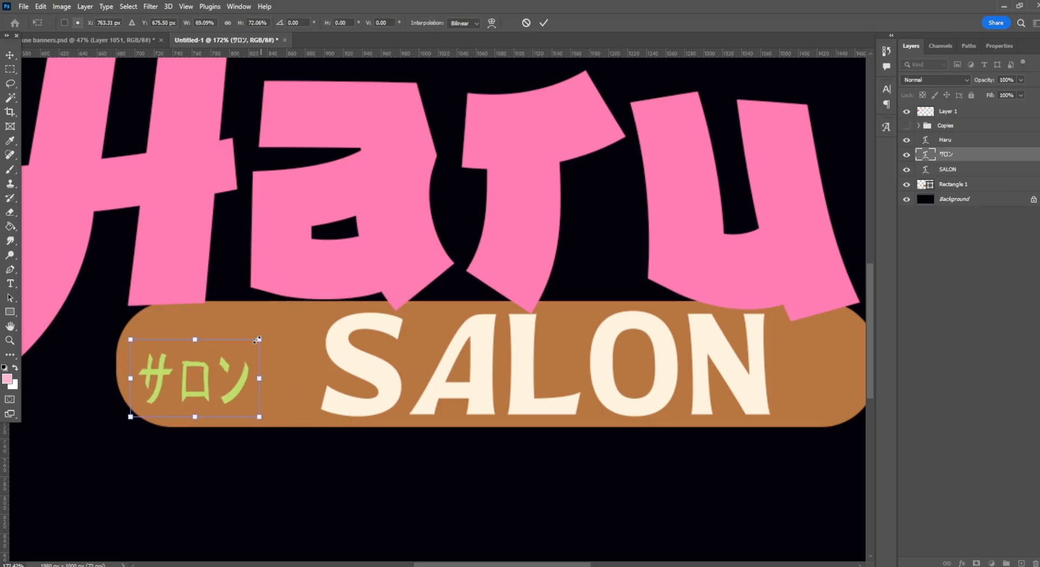
pyautogui.moveTo(211, 385); pyautogui.dragTo(249, 381)
pyautogui.moveTo(168, 330); pyautogui.dragTo(71, 250)
pyautogui.moveTo(227, 328); pyautogui.dragTo(255, 364)
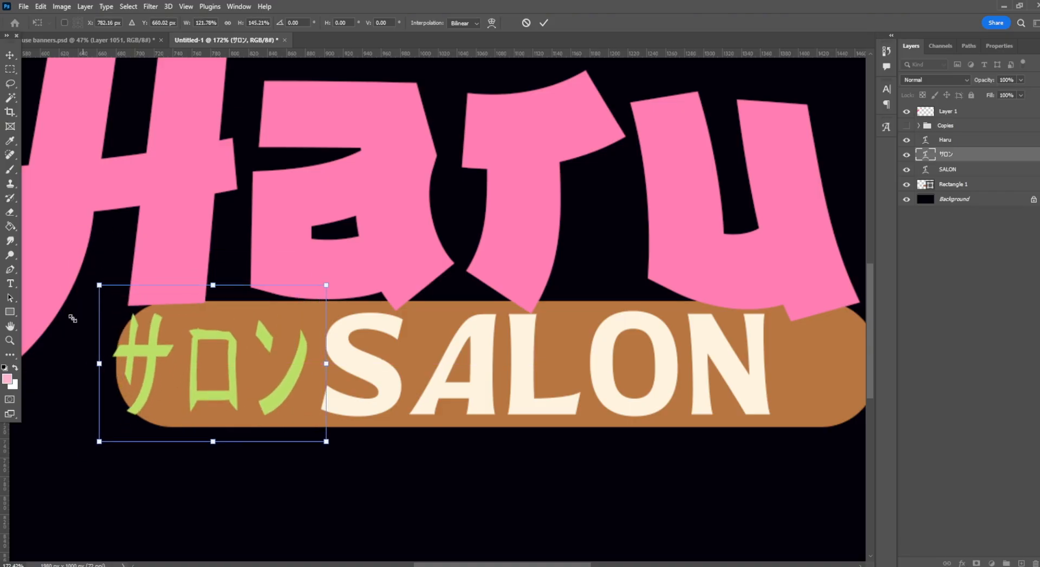
pyautogui.moveTo(72, 319); pyautogui.dragTo(134, 335)
pyautogui.moveTo(233, 411); pyautogui.dragTo(228, 391)
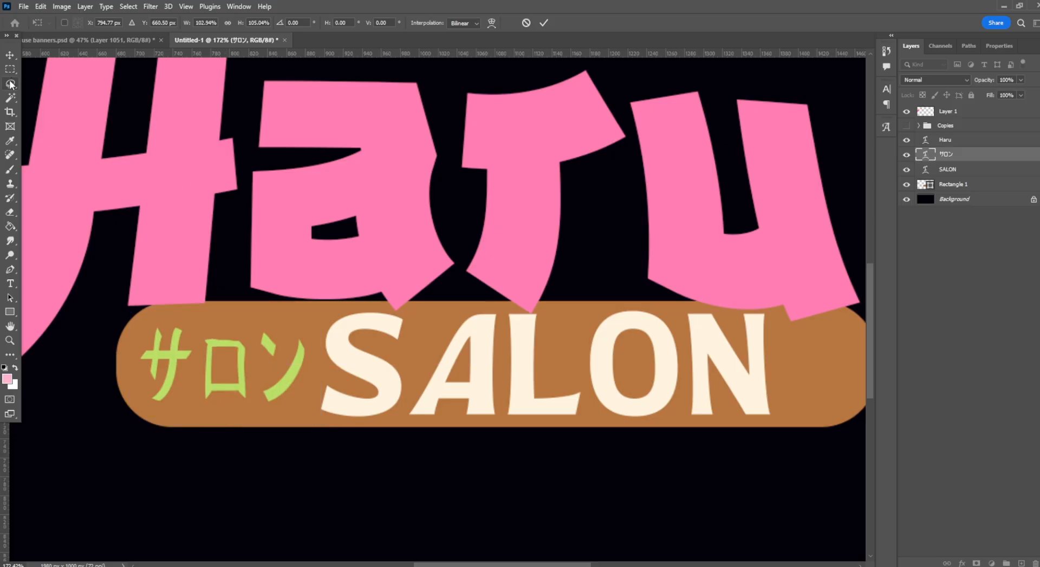
pyautogui.press('Return')
# Delete the old Copies group from the layer stack.
pyautogui.scroll(-5, 458, 393)
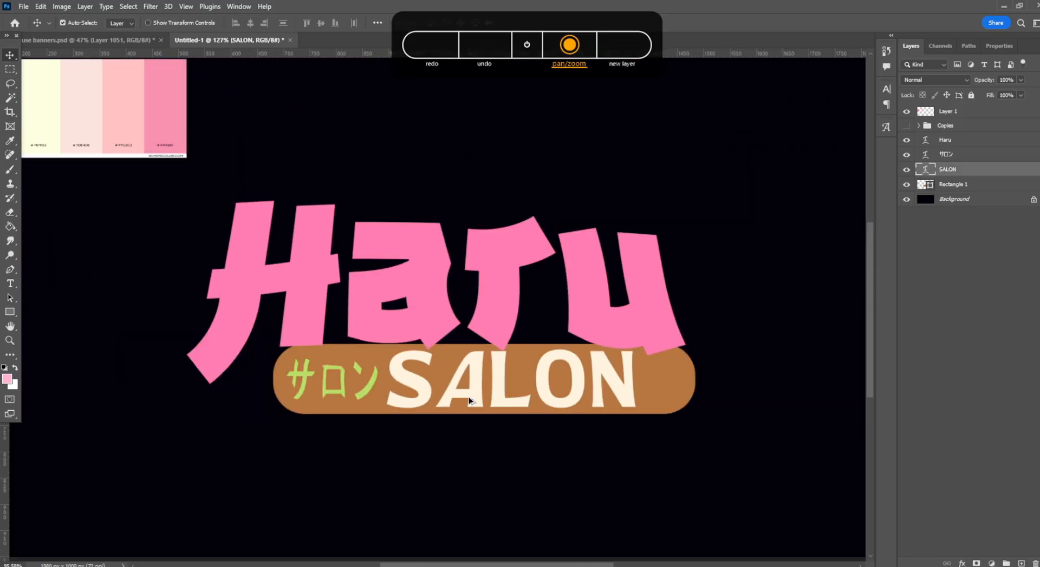
pyautogui.click(912, 171)
pyautogui.keyDown('shift'); pyautogui.click(963, 142); pyautogui.keyUp('shift')
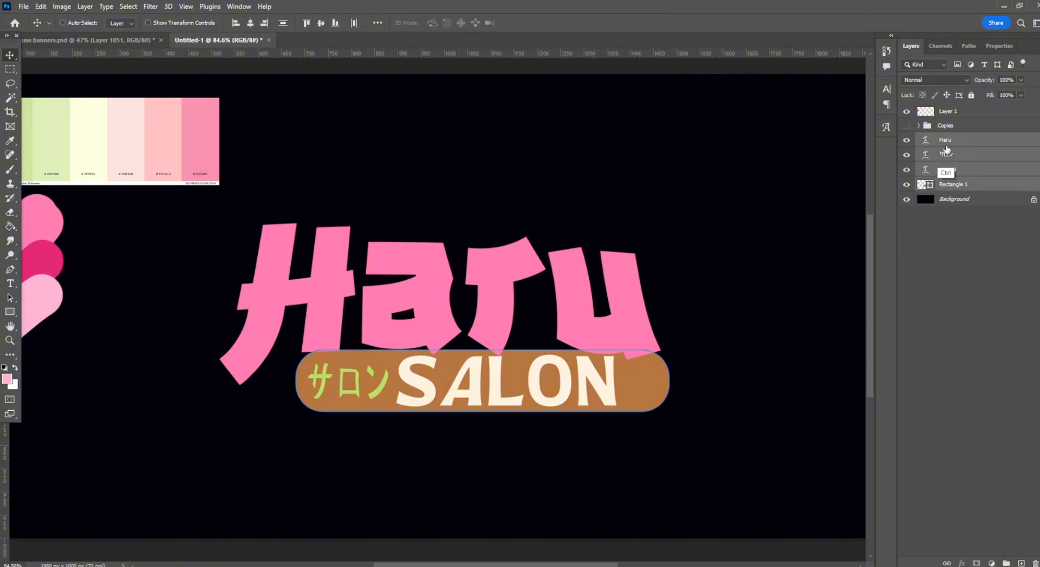
pyautogui.click(949, 126)
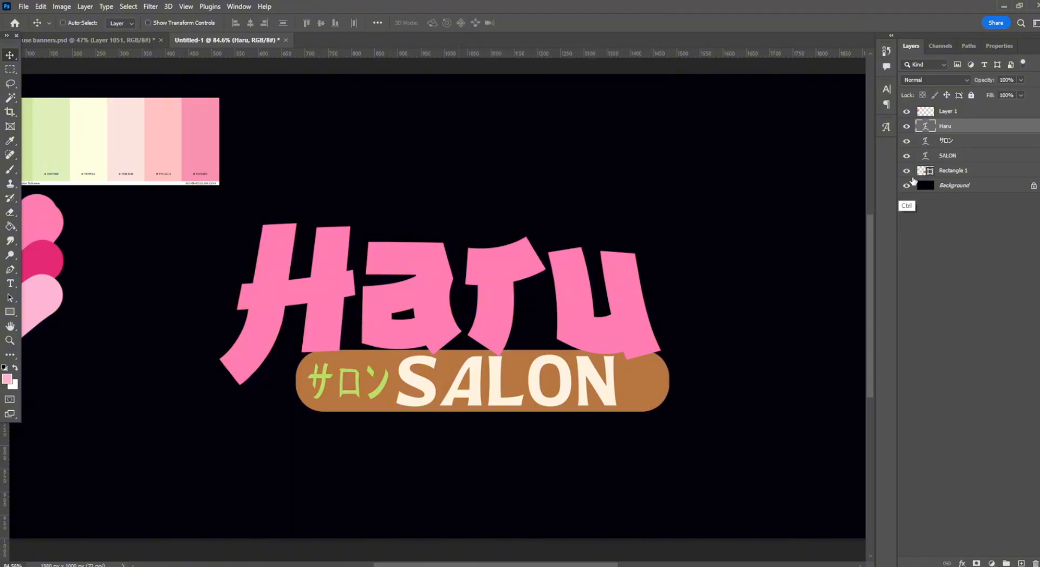
# Duplicate the Haru, サロン, SALON and Rectangle 1 layers into a group named "copy" and hide it.
pyautogui.hotkey('ctrl', 'shift', 'g')
pyautogui.click(906, 126)
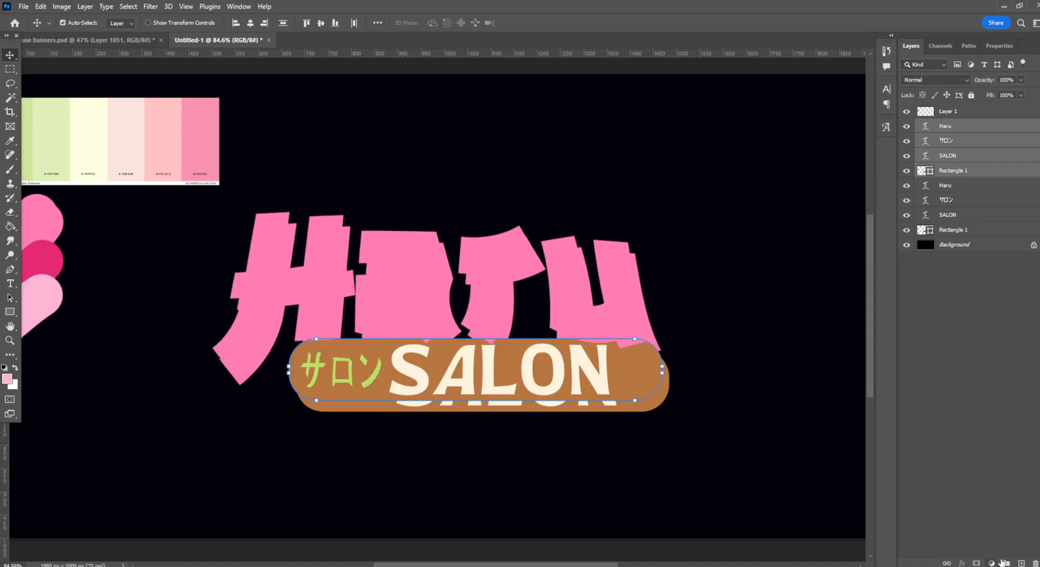
pyautogui.hotkey('ctrl', 'g')
pyautogui.doubleClick(956, 125)
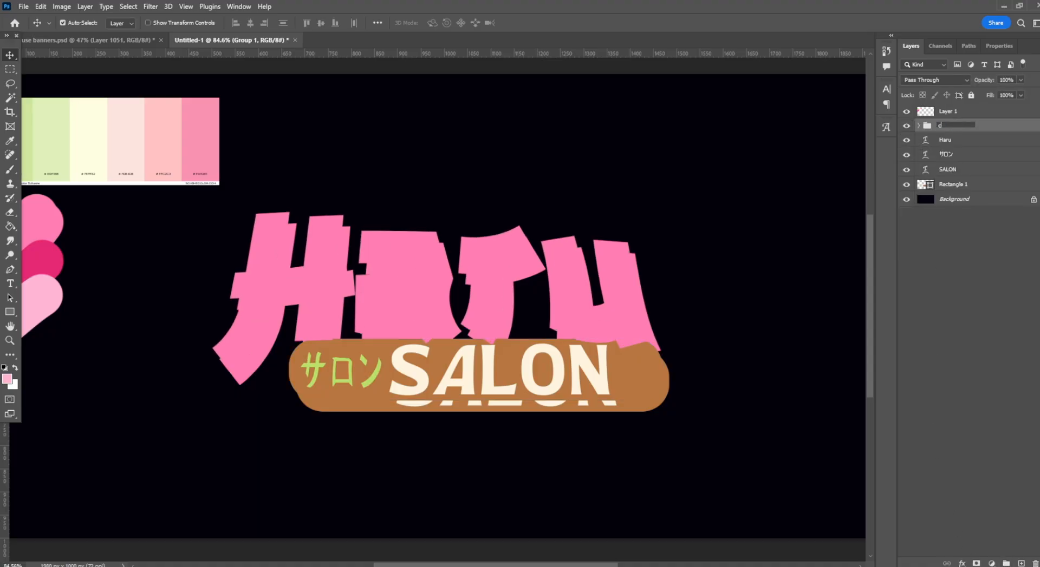
pyautogui.press('Return')
pyautogui.click(906, 125)
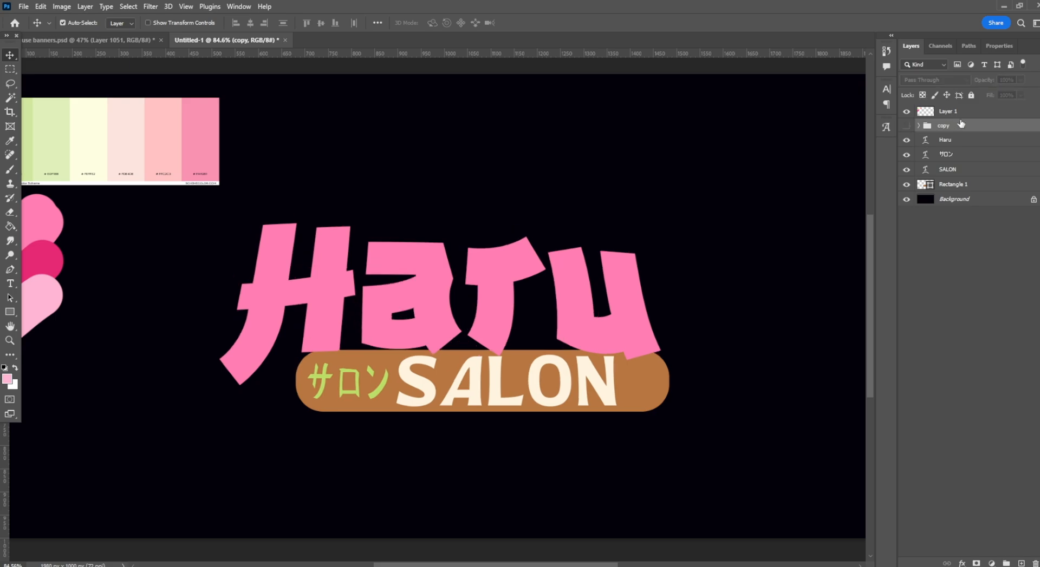
# Reorder the layers so SALON sits above サロン and the copy group lies directly below Rectangle 1.
pyautogui.moveTo(945, 140); pyautogui.dragTo(955, 120)
pyautogui.moveTo(948, 169); pyautogui.dragTo(972, 168)
pyautogui.click(956, 126)
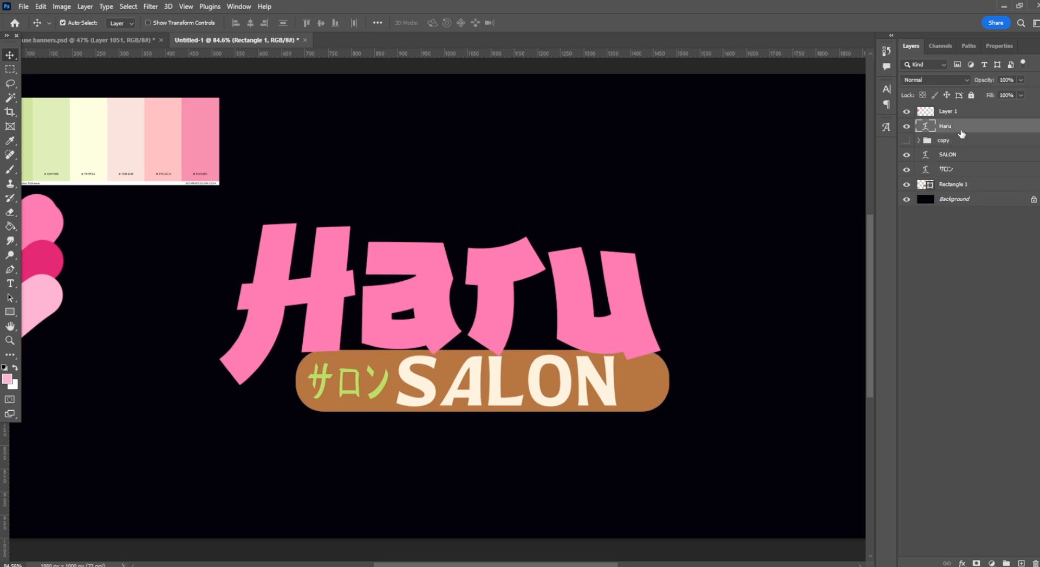
pyautogui.click(951, 140)
pyautogui.moveTo(975, 195); pyautogui.dragTo(975, 193)
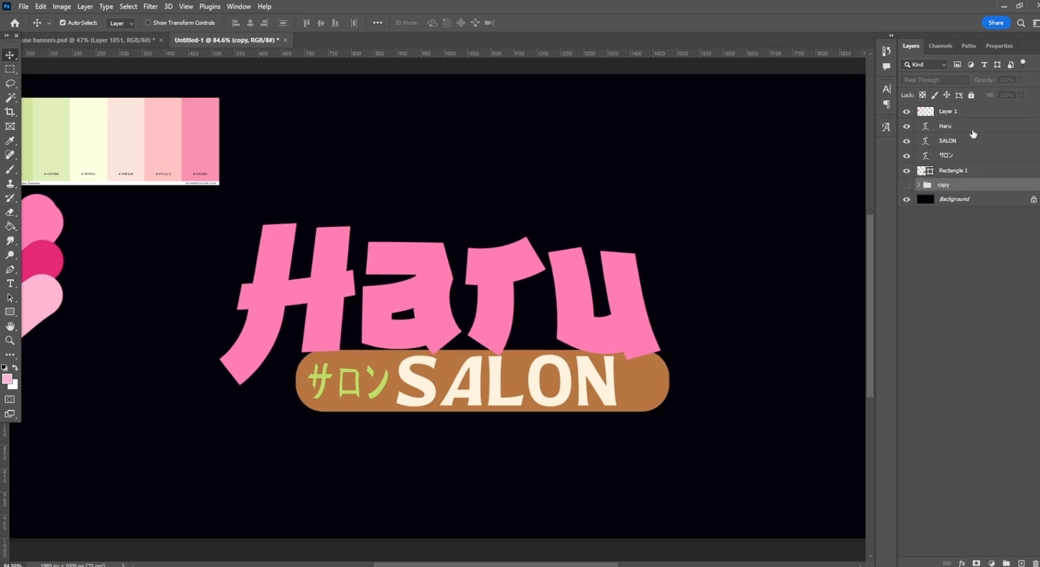
# Change the Arch text warp of "Haru" to +2% bend and +4% vertical distortion.
pyautogui.click(953, 125)
pyautogui.click(9, 283)
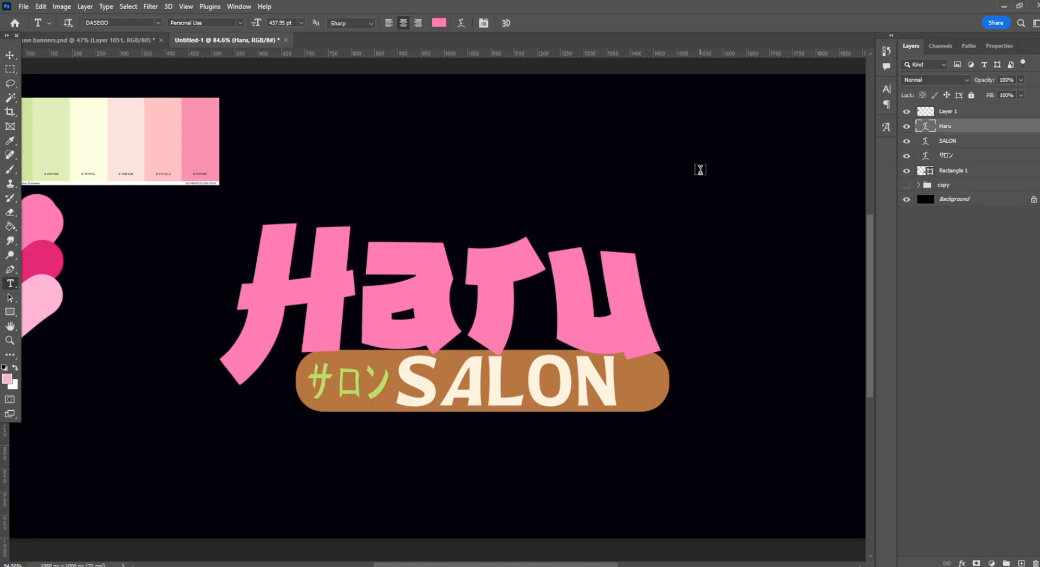
pyautogui.click(483, 22)
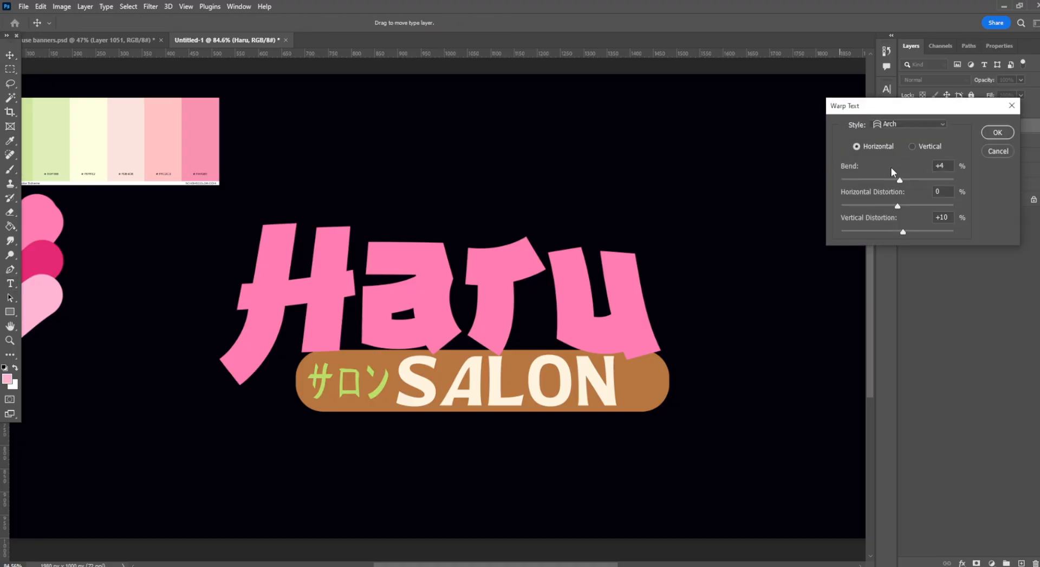
pyautogui.moveTo(897, 179); pyautogui.dragTo(898, 181)
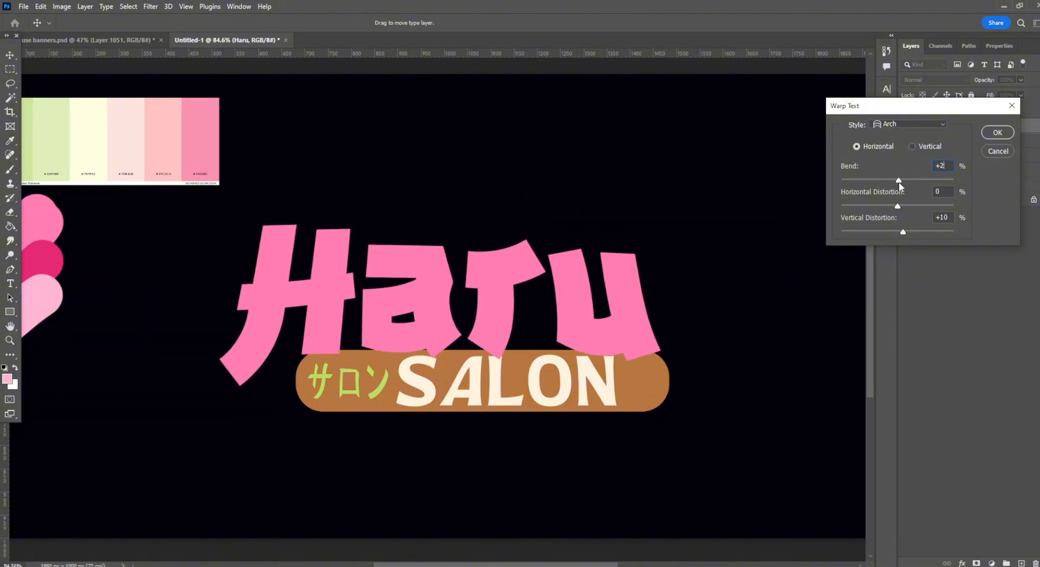
pyautogui.moveTo(903, 232)
pyautogui.mouseDown()
pyautogui.moveTo(887, 237)
pyautogui.moveTo(903, 233)
pyautogui.mouseUp()
pyautogui.click(997, 133)
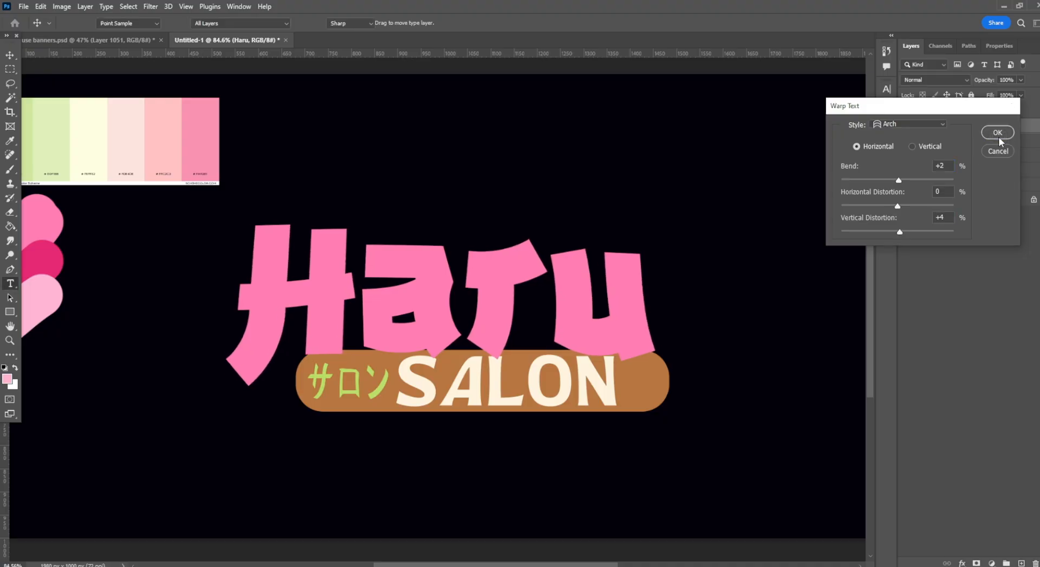
pyautogui.scroll(2, 657, 350)
pyautogui.scroll(-2, 658, 349)
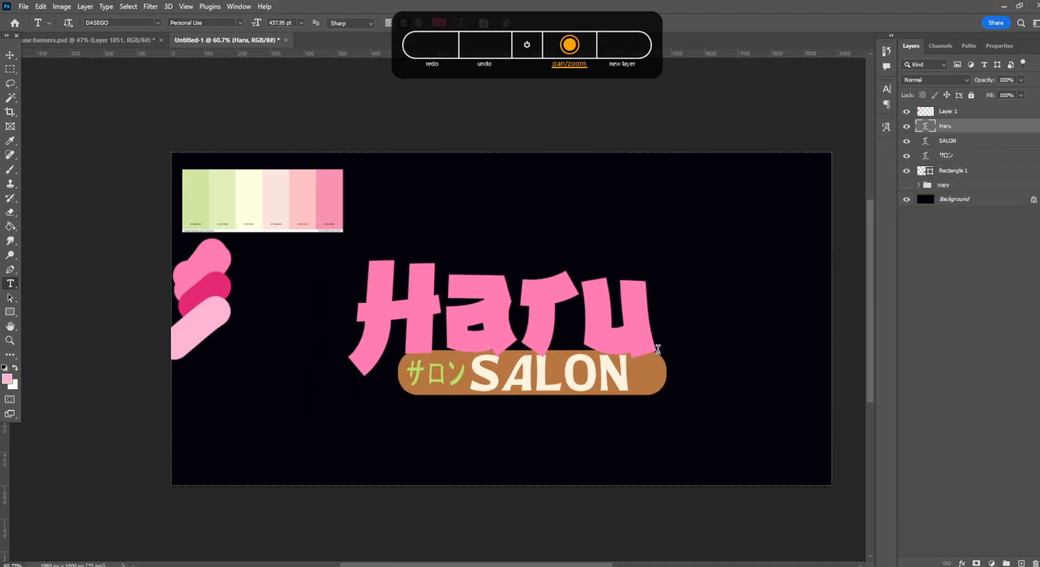
# Duplicate the rewarped Haru layer and store the hidden duplicate in the copy group, keeping the original Haru layer selected.
pyautogui.hotkey('ctrl', 'j')
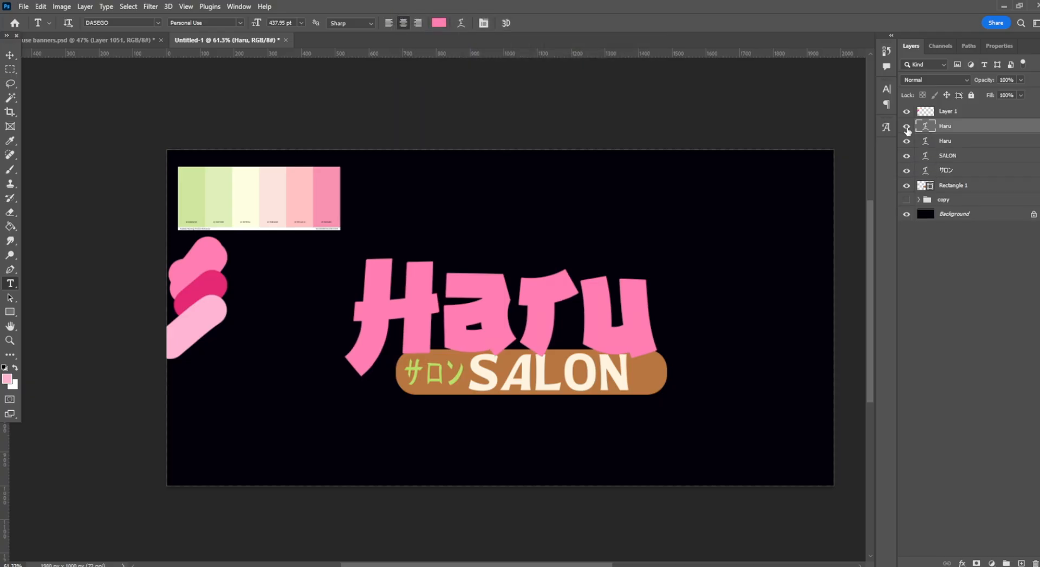
pyautogui.click(906, 127)
pyautogui.moveTo(952, 127); pyautogui.dragTo(949, 198)
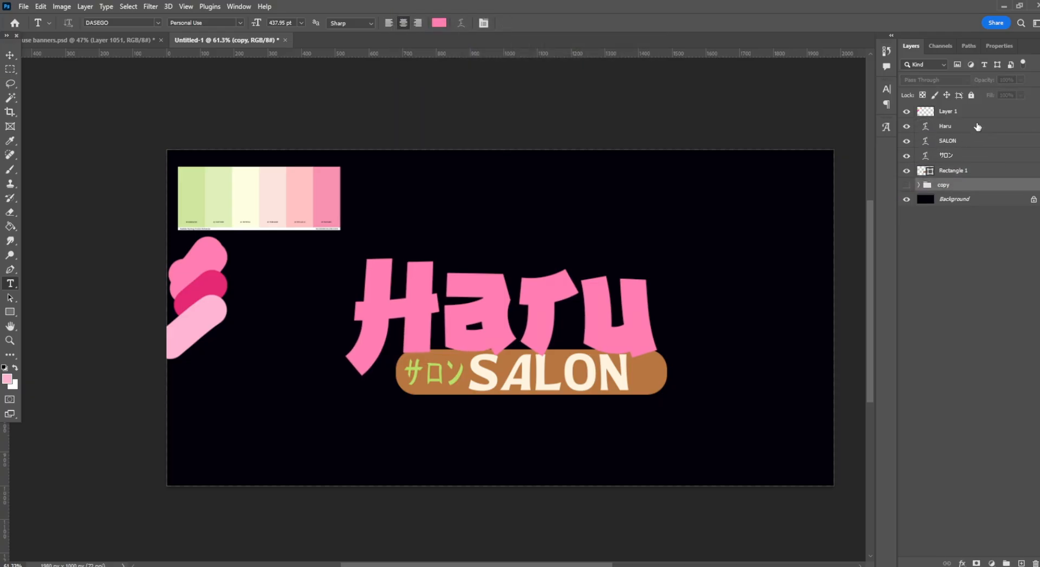
pyautogui.click(967, 129)
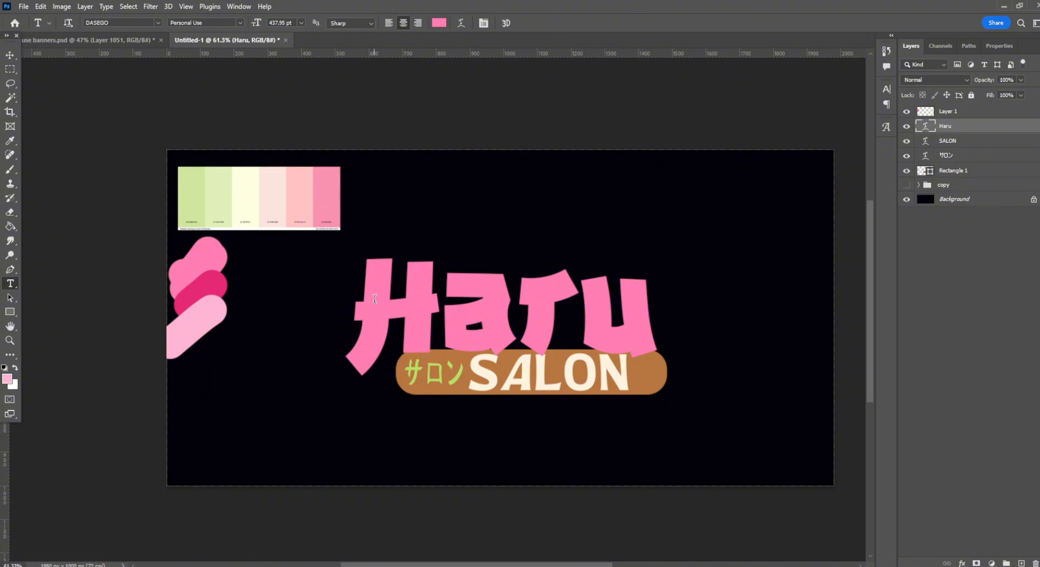
pyautogui.click(9, 69)
pyautogui.moveTo(300, 319); pyautogui.dragTo(768, 470)
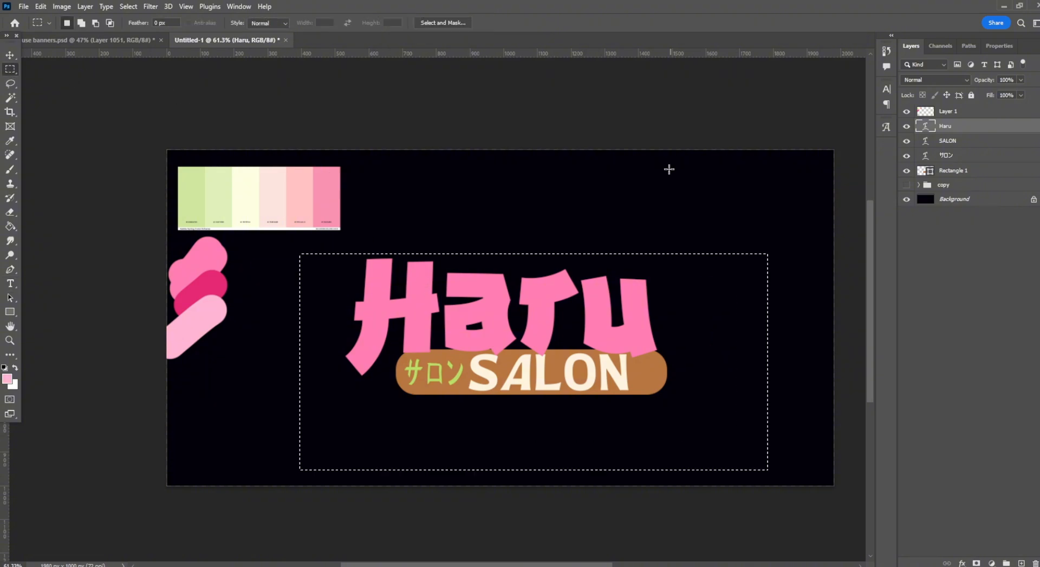
pyautogui.click(669, 170)
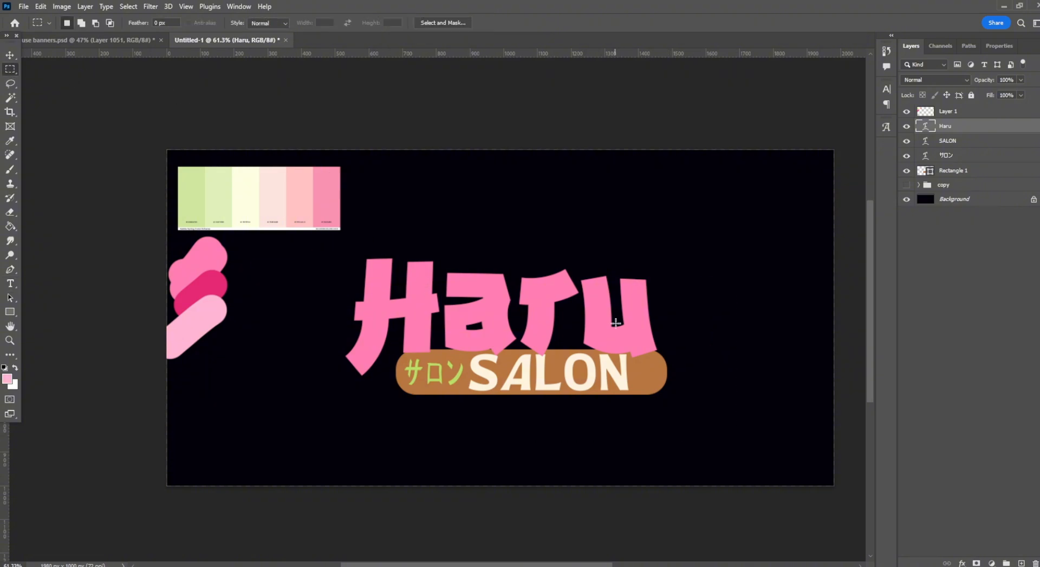
# Convert the "Haru" text into a 3D extrusion and turn off Cast Shadows for its mesh.
pyautogui.click(10, 283)
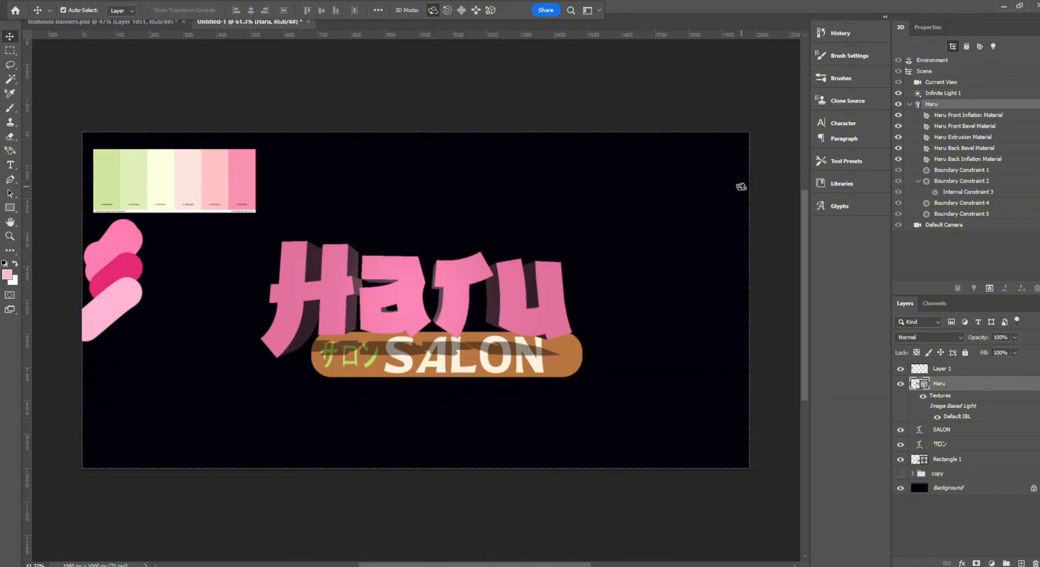
pyautogui.click(918, 26)
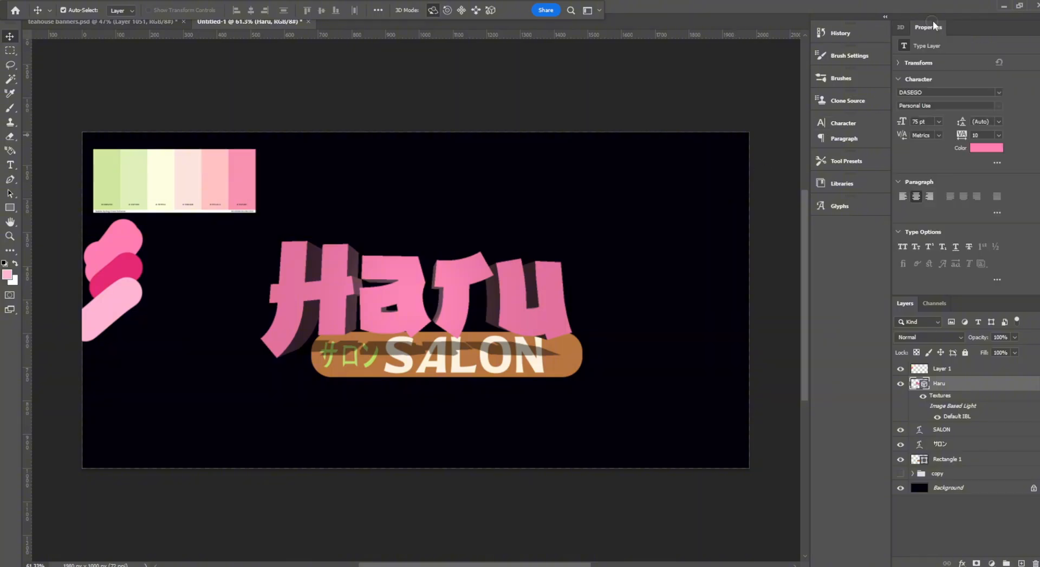
pyautogui.click(897, 69)
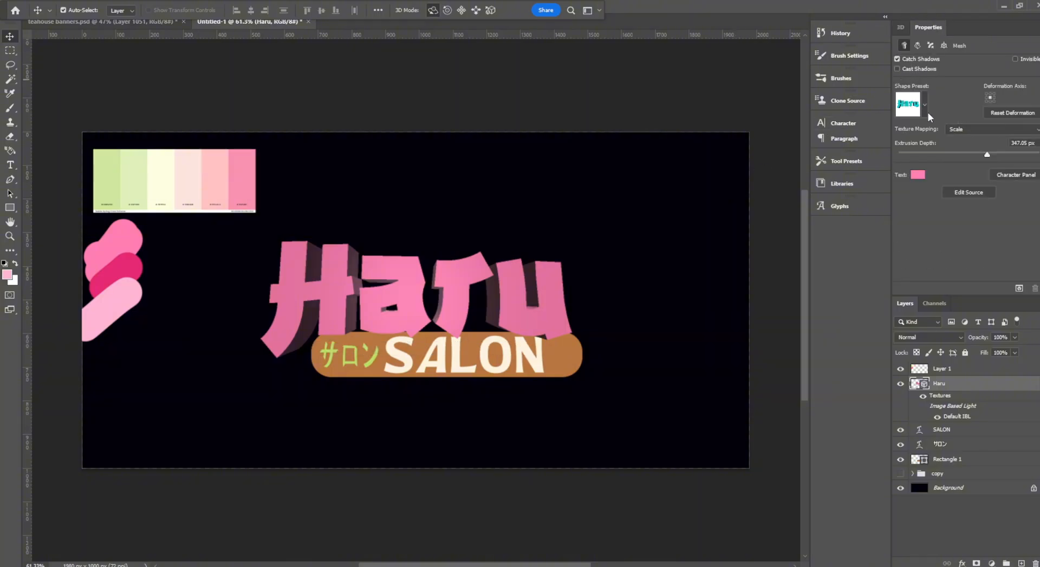
# Browse the mesh shape presets and compare the 3D "Haru" text with Cast Shadows on and off.
pyautogui.click(924, 106)
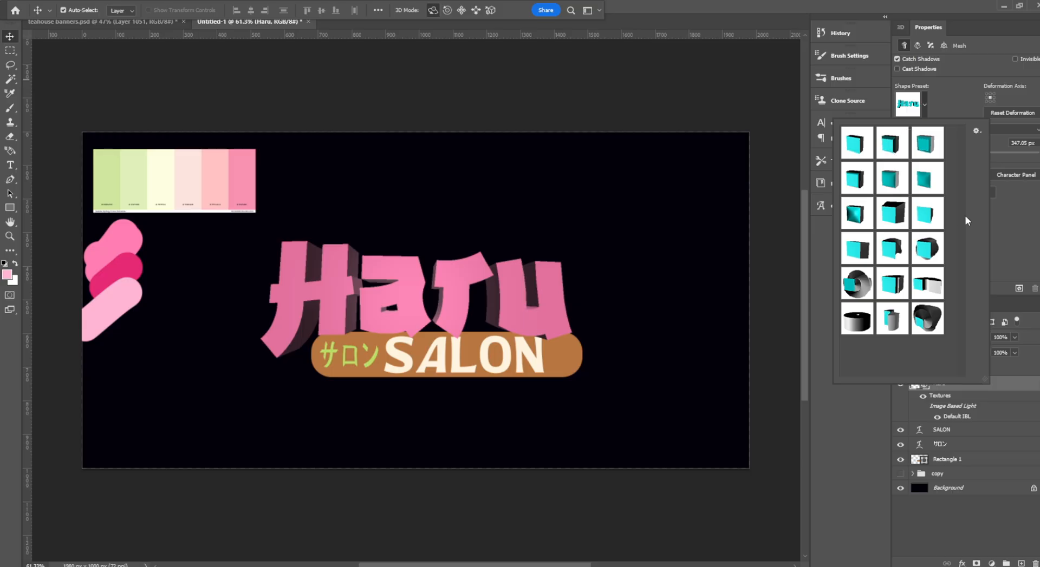
pyautogui.click(900, 27)
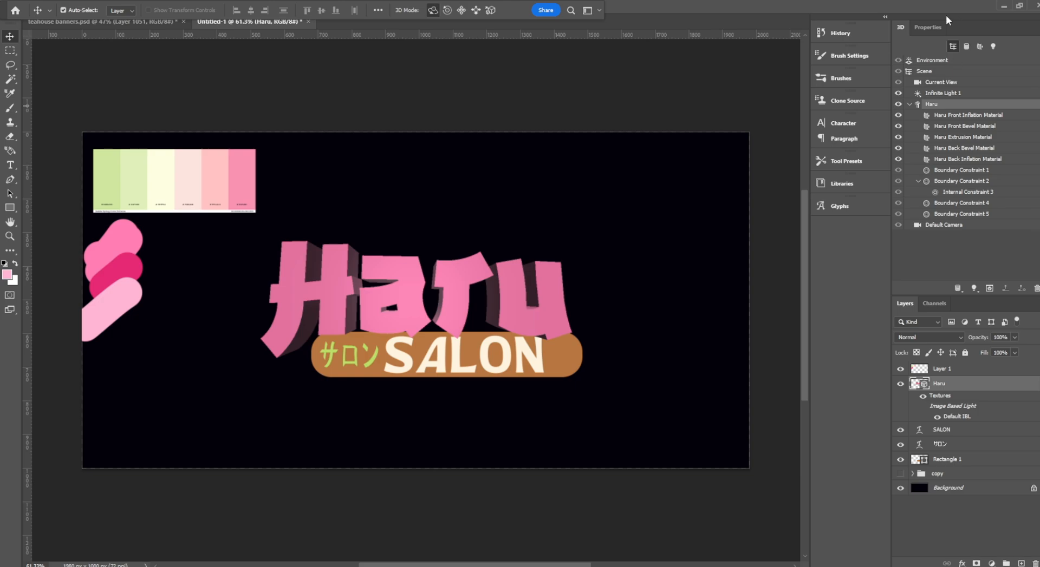
pyautogui.click(929, 27)
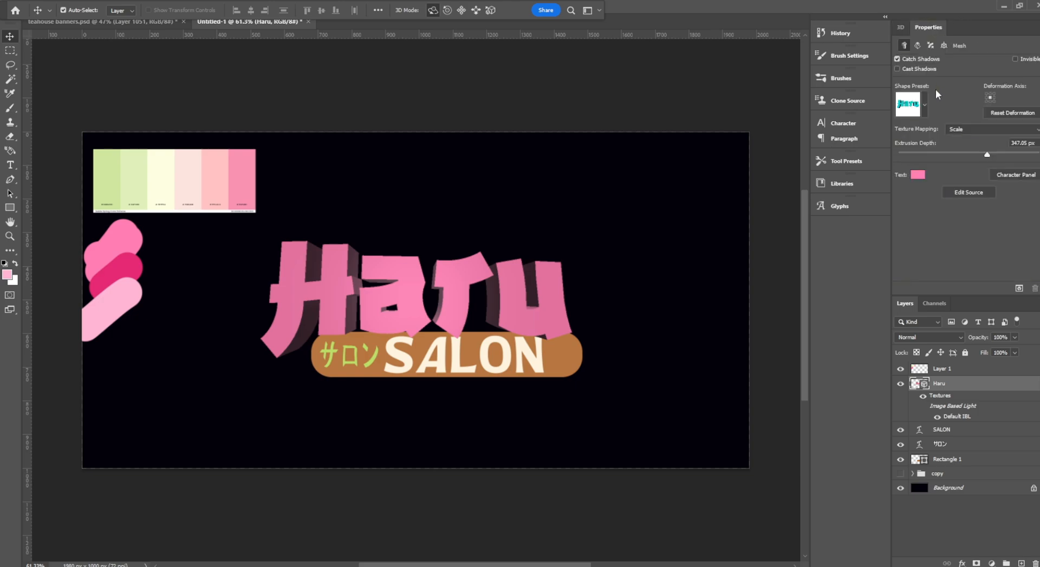
pyautogui.click(897, 70)
pyautogui.click(899, 70)
pyautogui.click(898, 69)
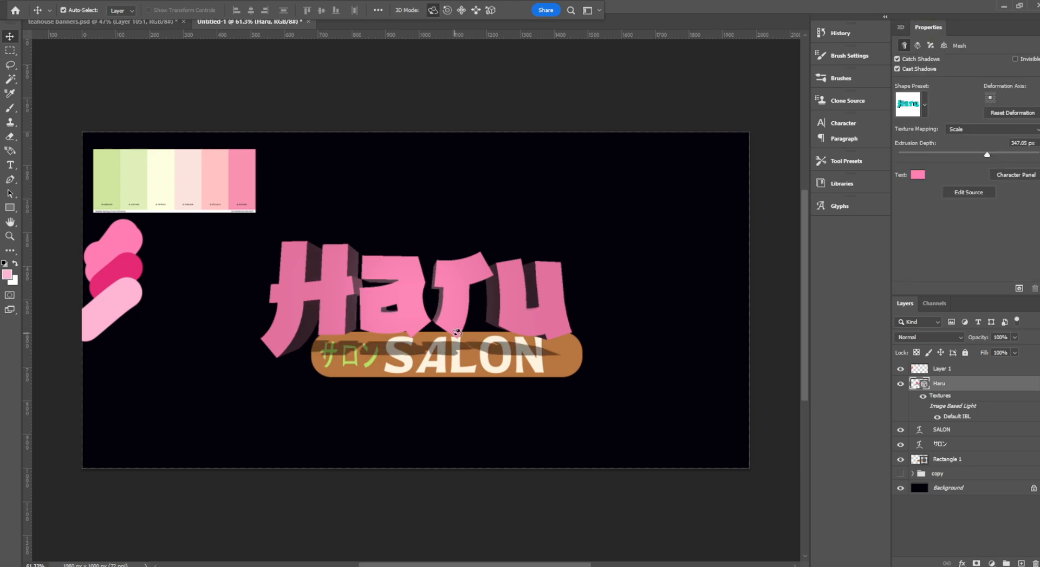
pyautogui.click(898, 70)
# Adjust the Background layer's Hue/Saturation to hue +172, saturation +85 and lightness -16.
pyautogui.click(942, 487)
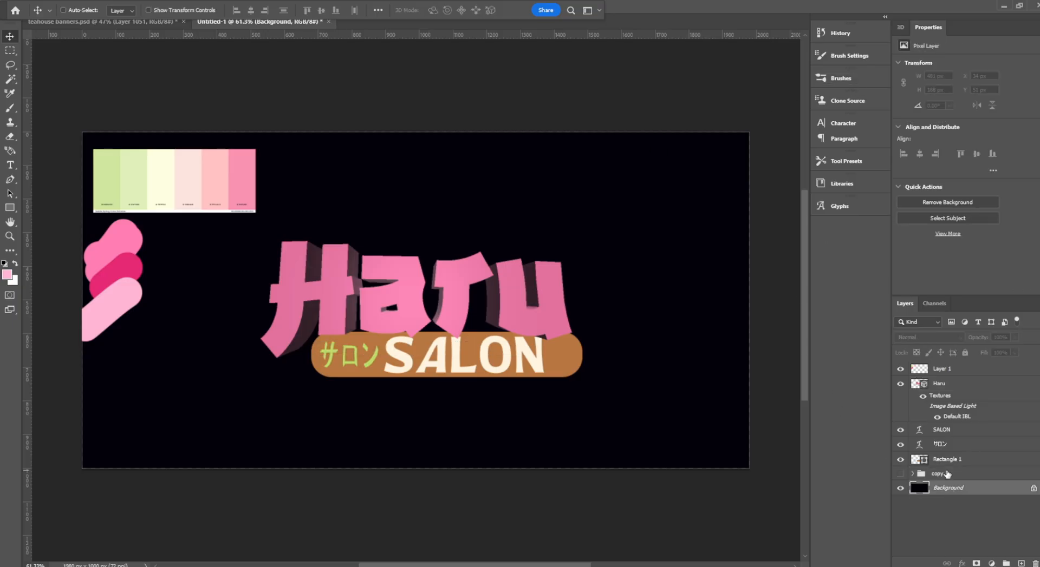
pyautogui.hotkey('ctrl', 'u')
pyautogui.moveTo(884, 276); pyautogui.dragTo(853, 275)
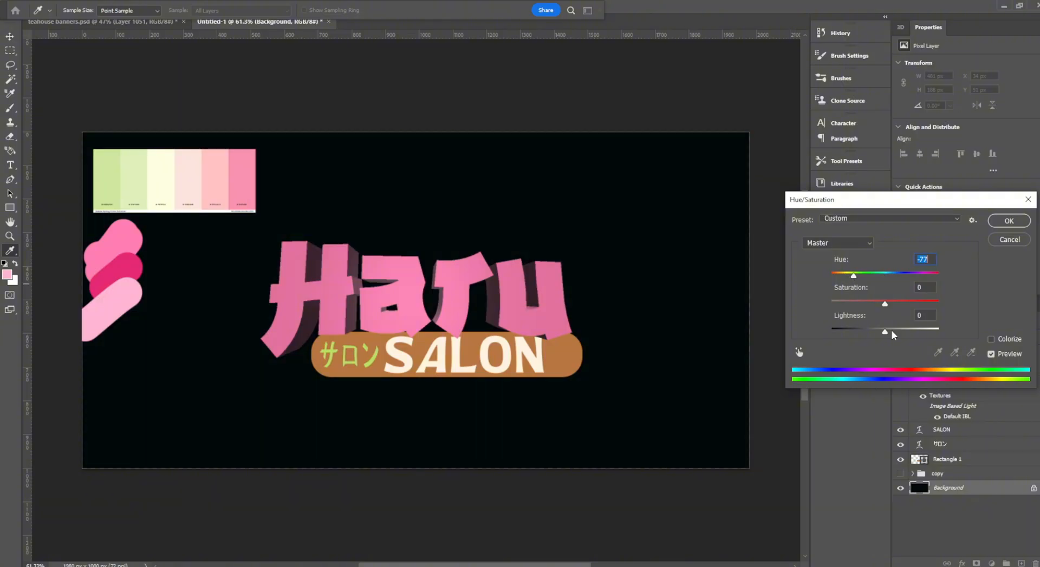
pyautogui.moveTo(884, 331); pyautogui.dragTo(930, 304)
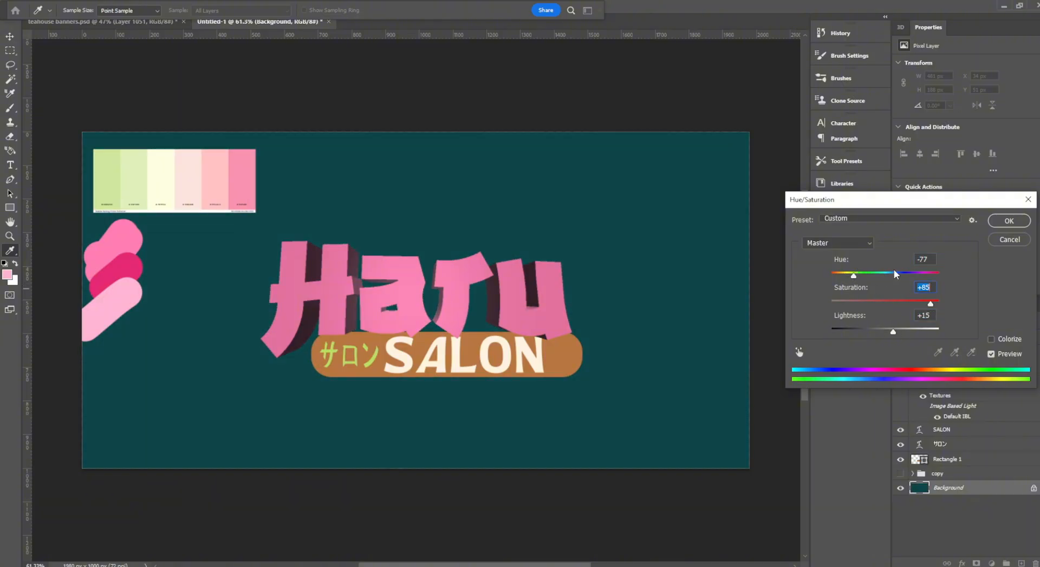
pyautogui.moveTo(862, 280); pyautogui.dragTo(861, 331)
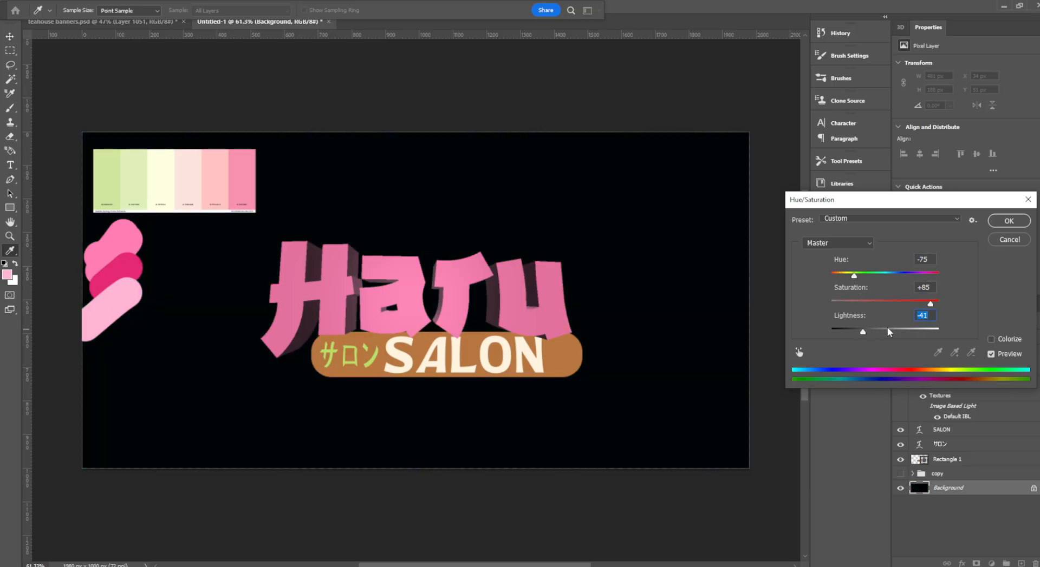
pyautogui.click(887, 331)
pyautogui.moveTo(854, 276); pyautogui.dragTo(932, 276)
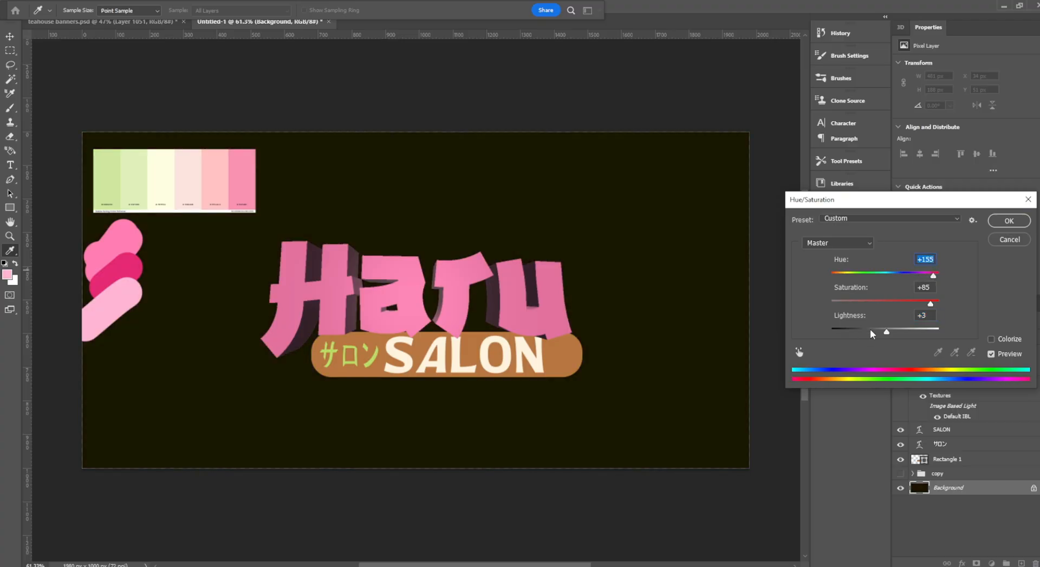
pyautogui.write('0')
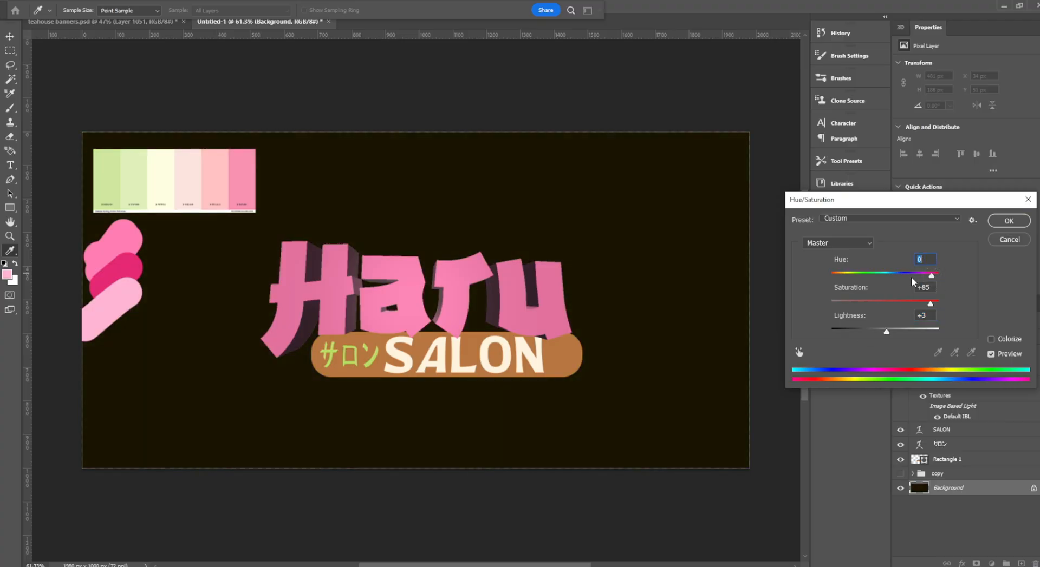
pyautogui.moveTo(892, 278); pyautogui.dragTo(934, 277)
pyautogui.click(873, 328)
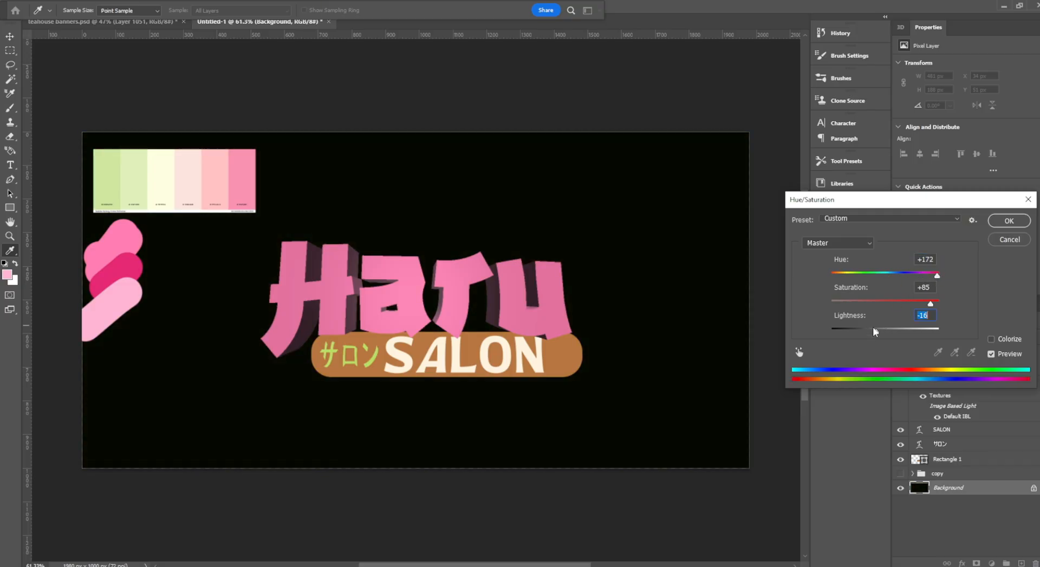
pyautogui.click(1009, 222)
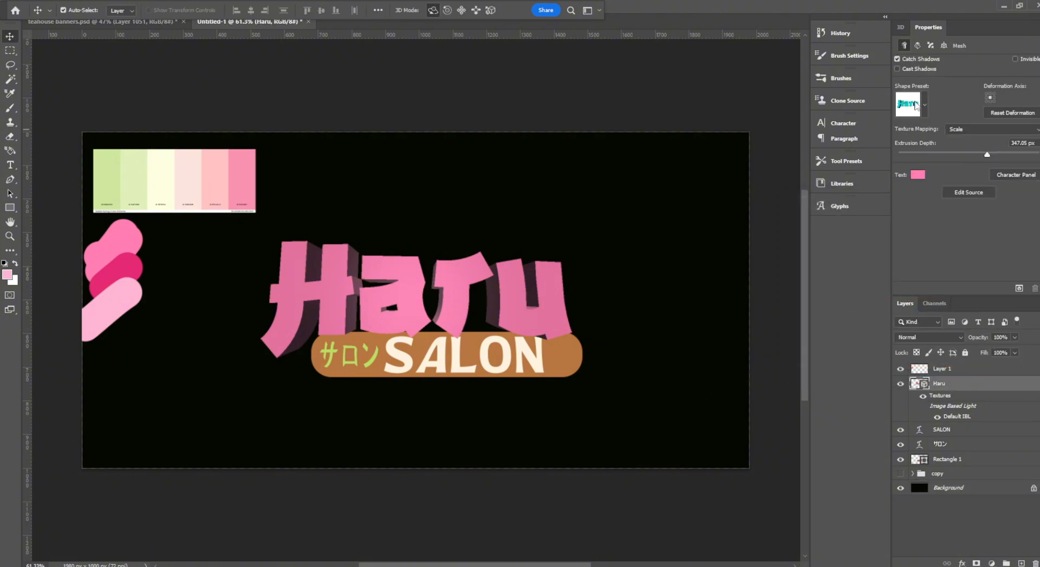
# Try out various bevel, inflate, bend and twist shape presets on the 3D "Haru" mesh.
pyautogui.click(920, 108)
pyautogui.click(865, 178)
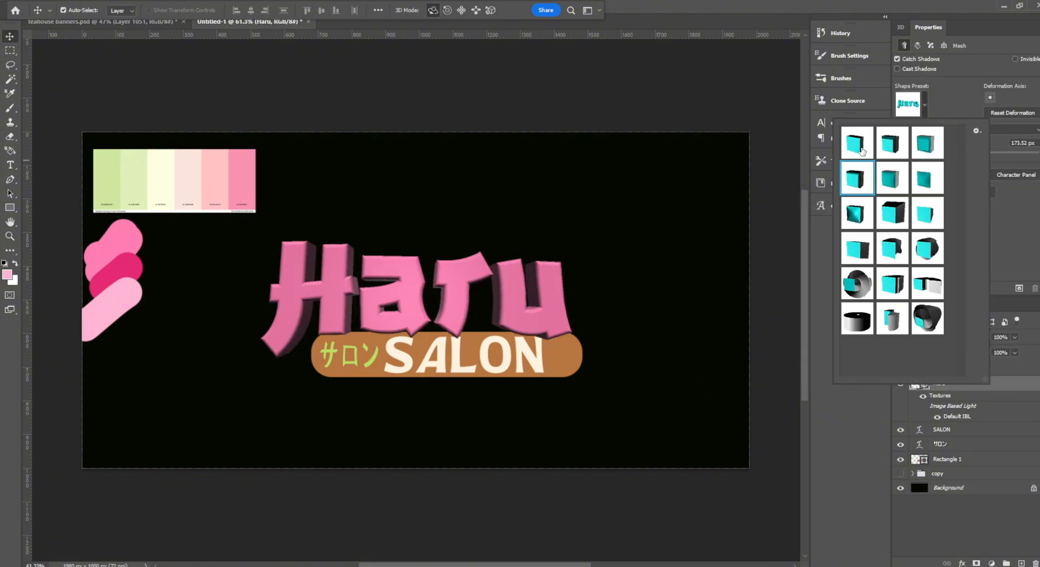
pyautogui.click(860, 155)
pyautogui.click(892, 146)
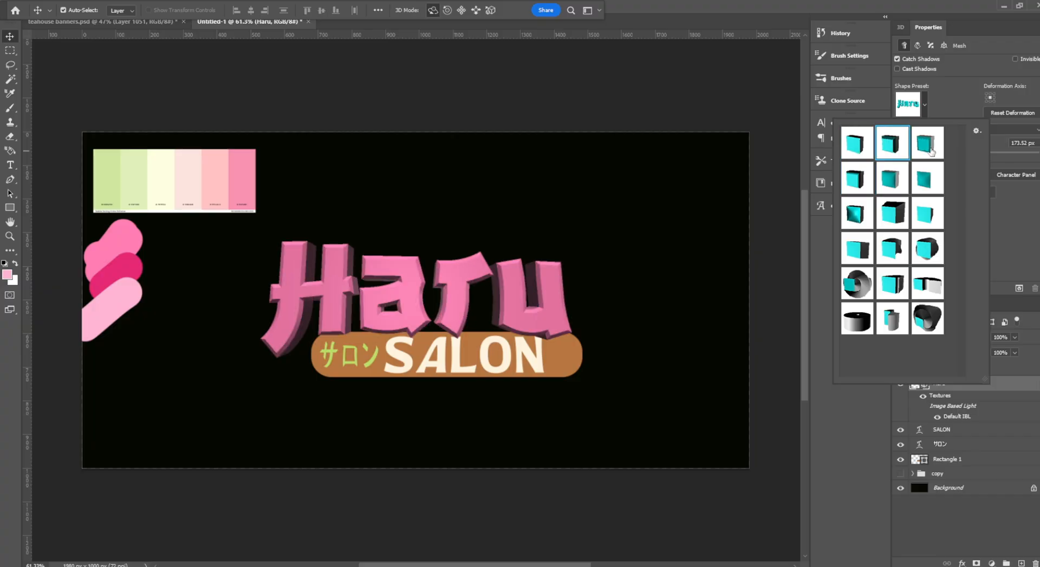
pyautogui.click(929, 153)
pyautogui.click(890, 189)
pyautogui.click(920, 184)
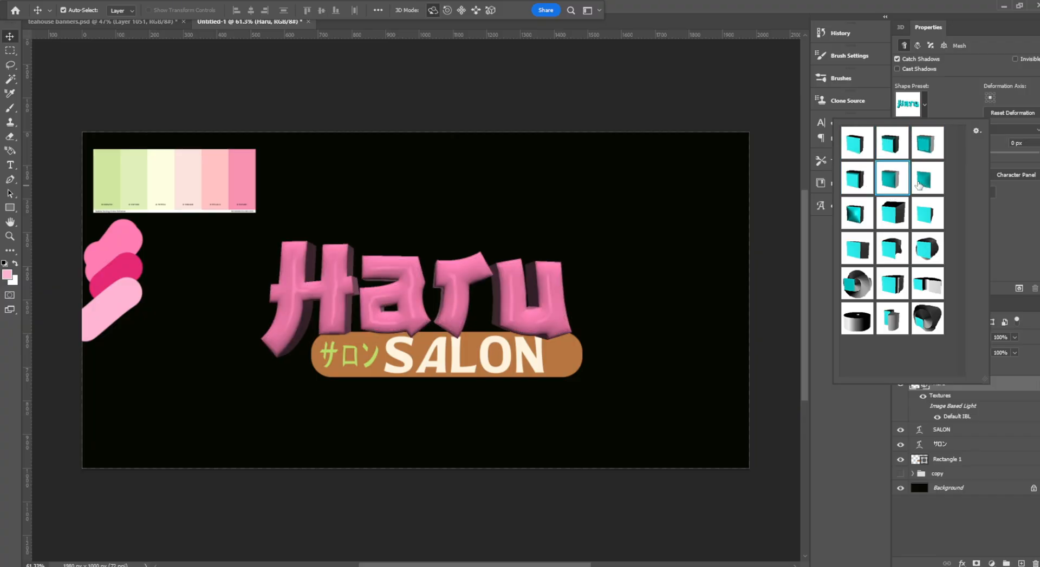
pyautogui.click(861, 225)
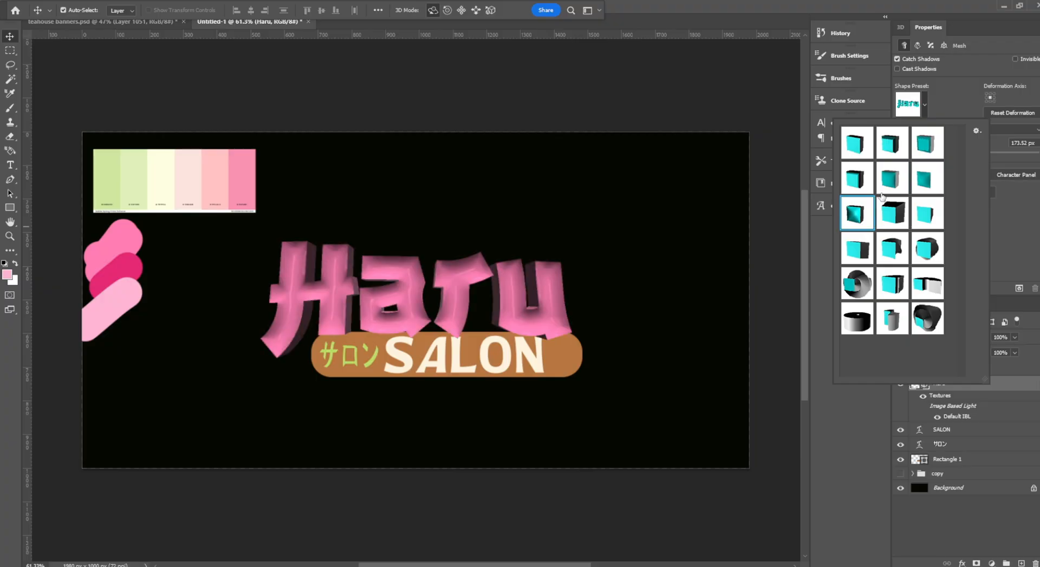
pyautogui.click(883, 222)
pyautogui.click(870, 259)
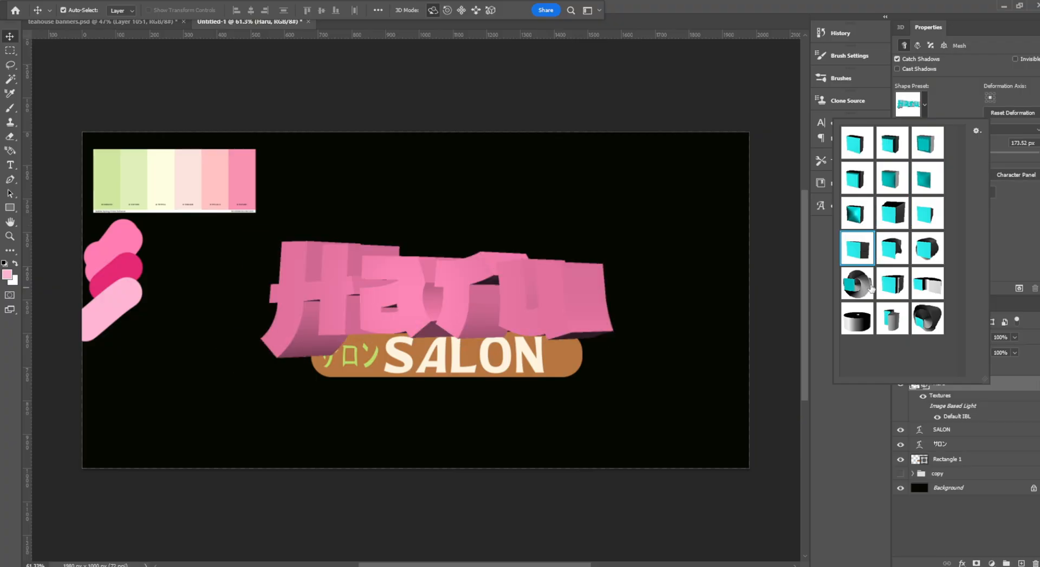
pyautogui.click(867, 287)
pyautogui.click(892, 284)
pyautogui.click(892, 319)
pyautogui.click(860, 214)
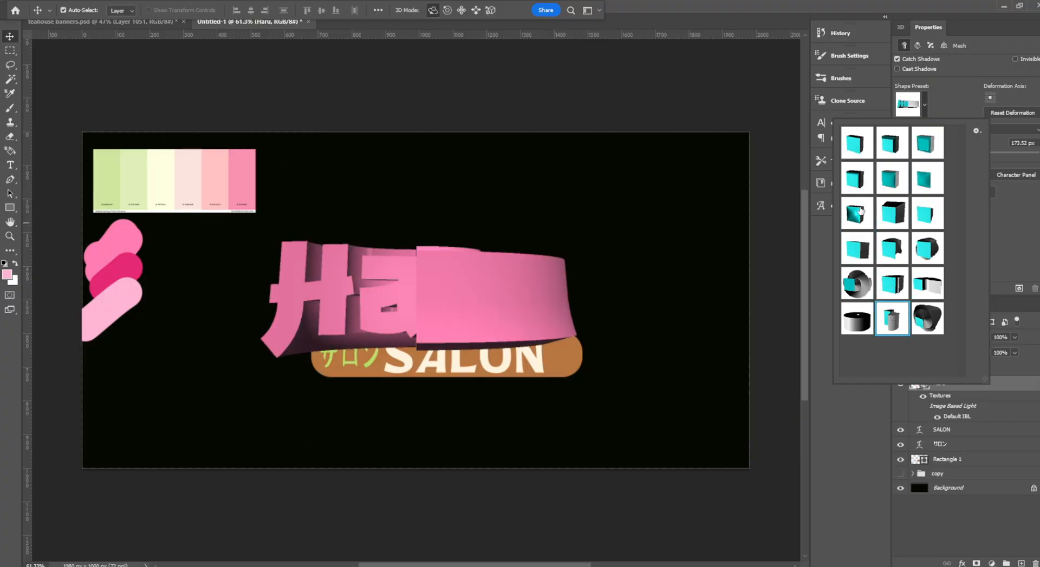
# Apply the bevelled shape preset that starts the second row to the "Haru" mesh and tilt the 3D text slightly to expose its underside.
pyautogui.click(851, 187)
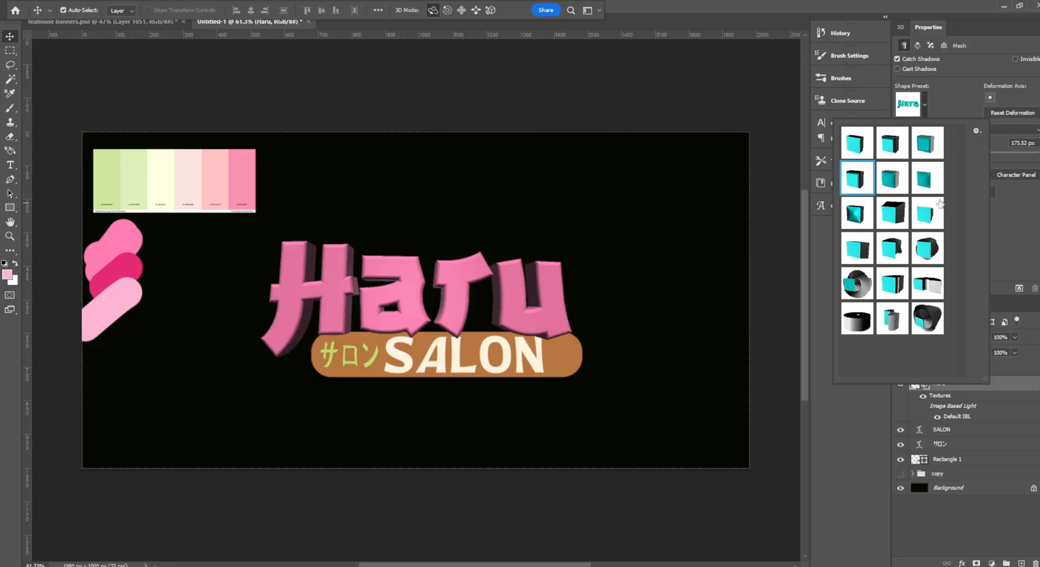
pyautogui.click(897, 145)
pyautogui.click(856, 189)
pyautogui.click(1035, 262)
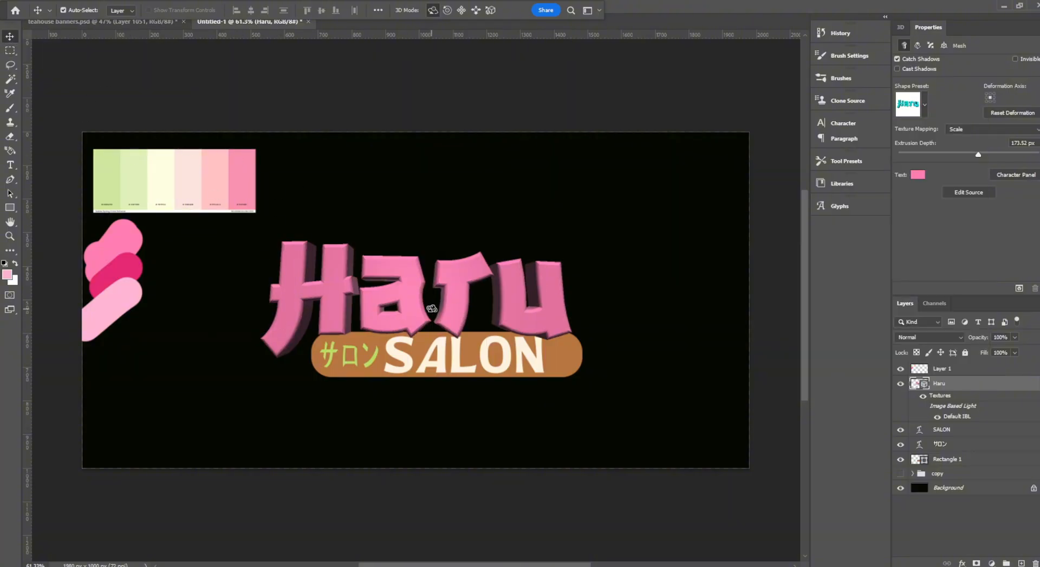
pyautogui.moveTo(434, 287)
pyautogui.mouseDown()
pyautogui.moveTo(435, 254)
pyautogui.moveTo(439, 317)
pyautogui.moveTo(435, 288)
pyautogui.mouseUp()
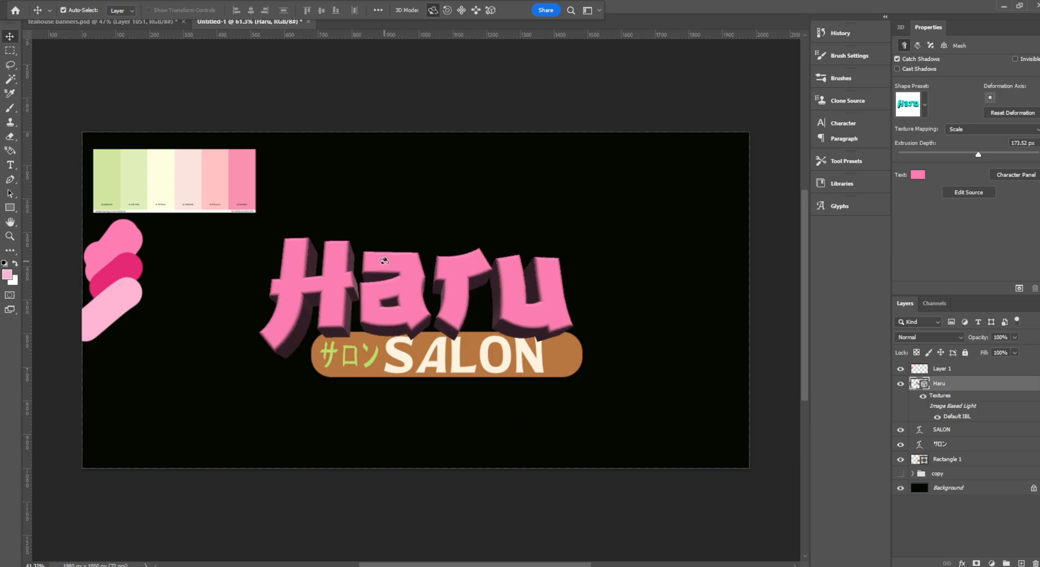
pyautogui.moveTo(421, 303); pyautogui.dragTo(422, 310)
# Move the SALON, サロン and Rectangle 1 layers together above the Haru layer.
pyautogui.click(943, 433)
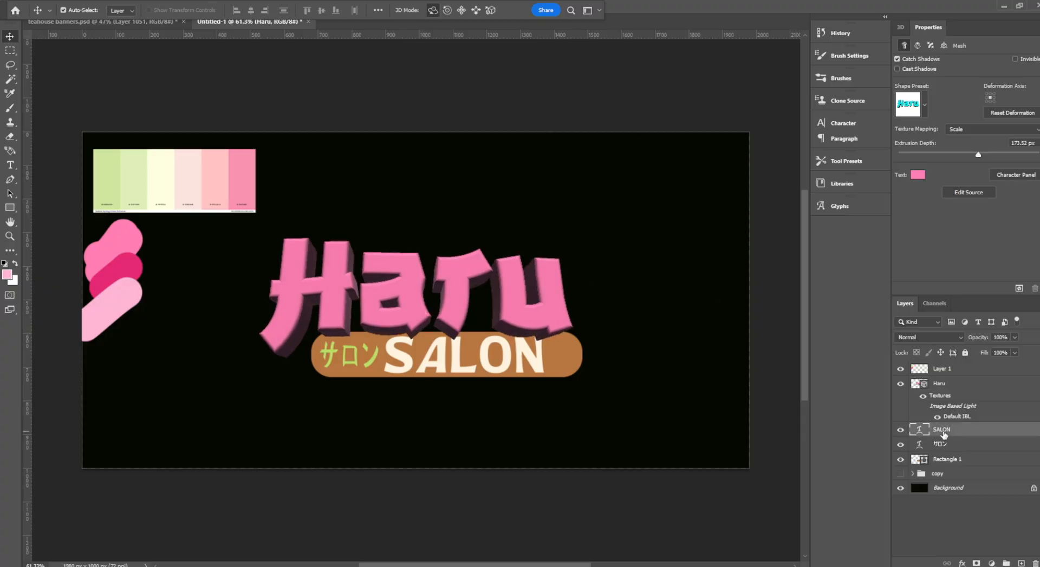
pyautogui.click(945, 463)
pyautogui.keyDown('shift'); pyautogui.click(953, 432); pyautogui.keyUp('shift')
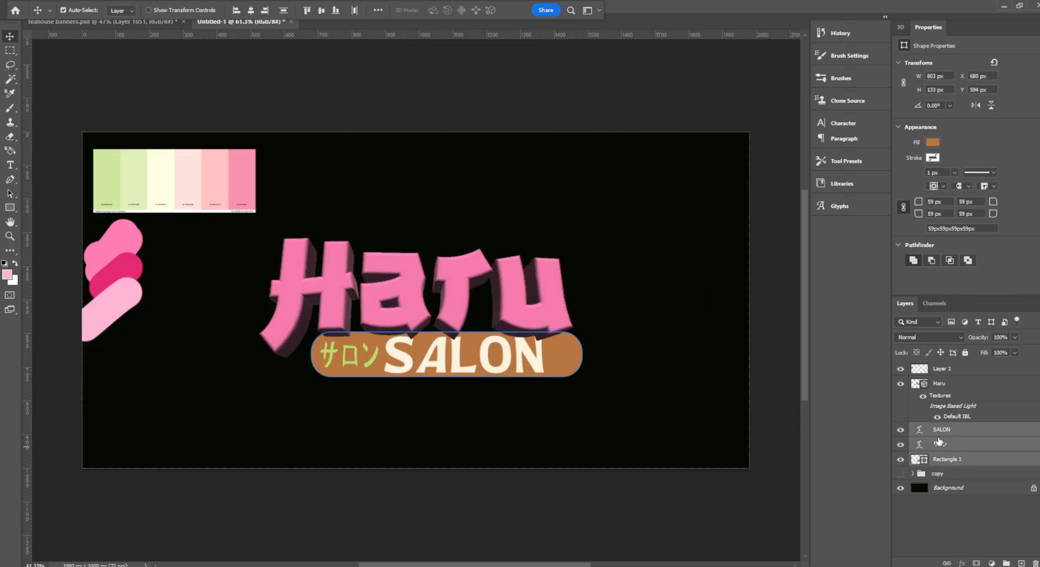
pyautogui.moveTo(953, 432); pyautogui.dragTo(965, 377)
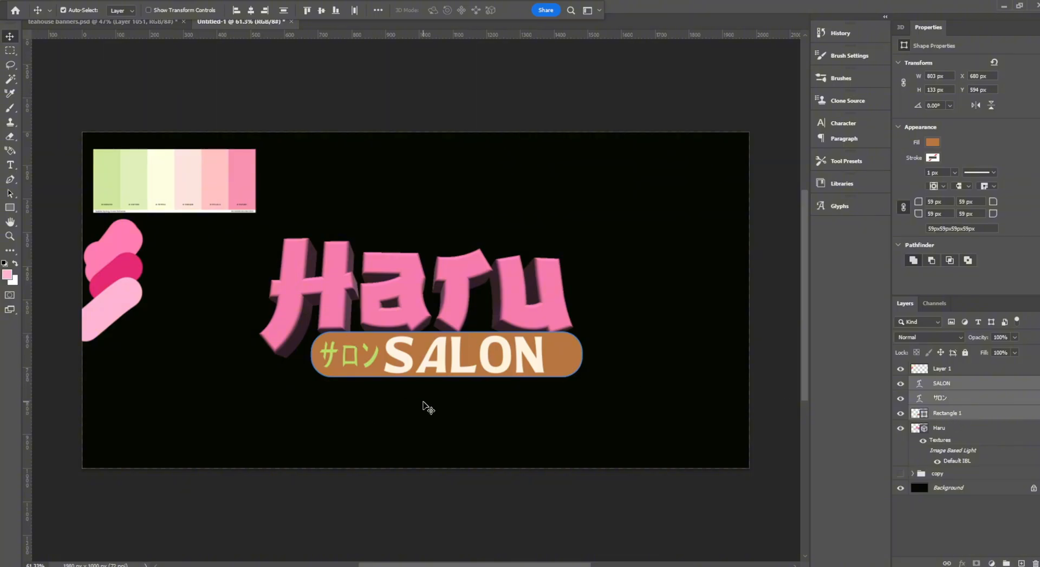
# Rename the Rectangle 1 layer as "Wooden Board".
pyautogui.click(955, 414)
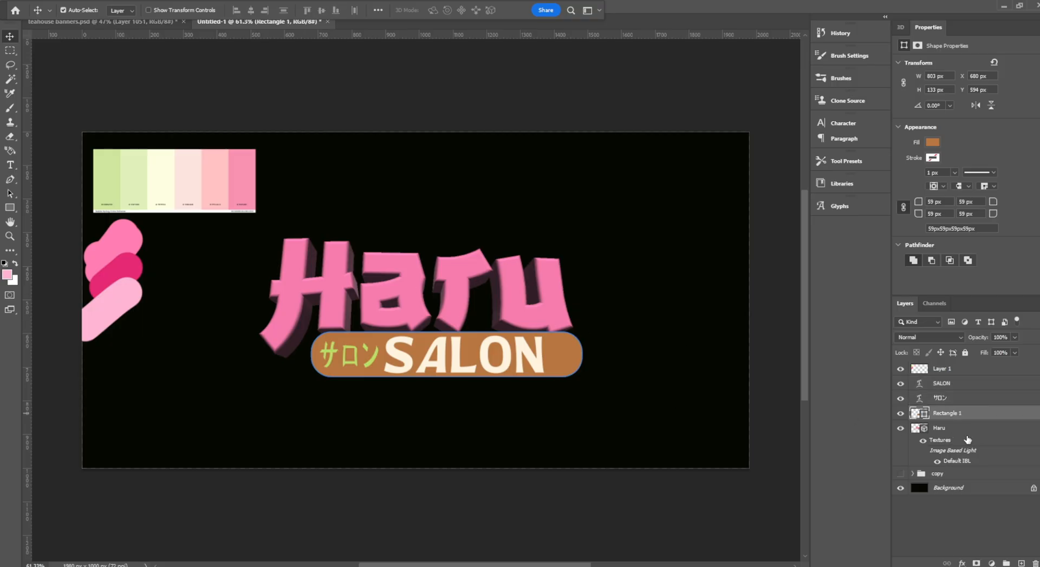
pyautogui.doubleClick(952, 413)
pyautogui.write('Wooden Board')
pyautogui.press('Return')
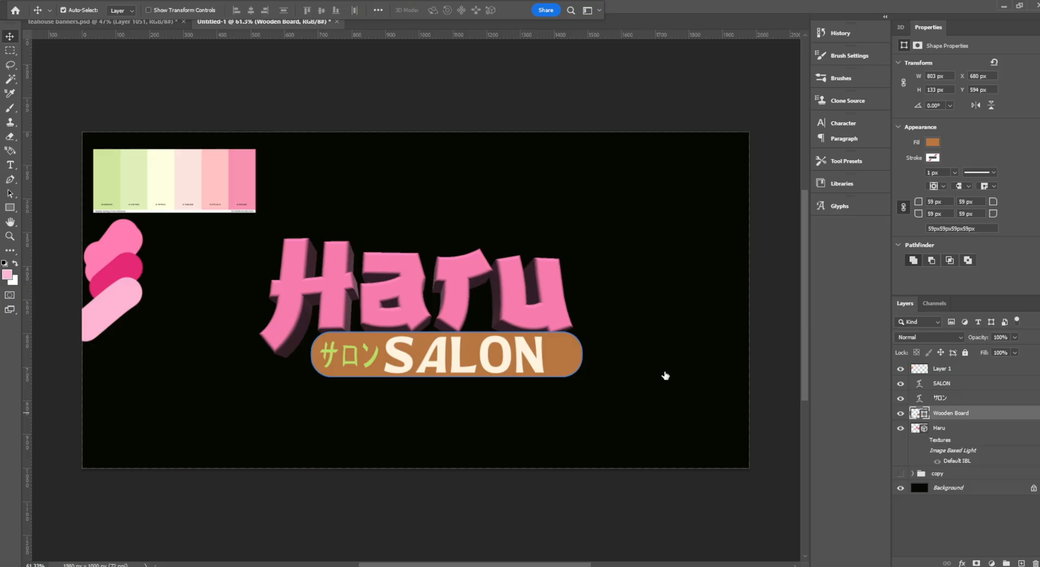
# Select the Haru layer and switch the workspace from 3D to Essentials.
pyautogui.click(951, 438)
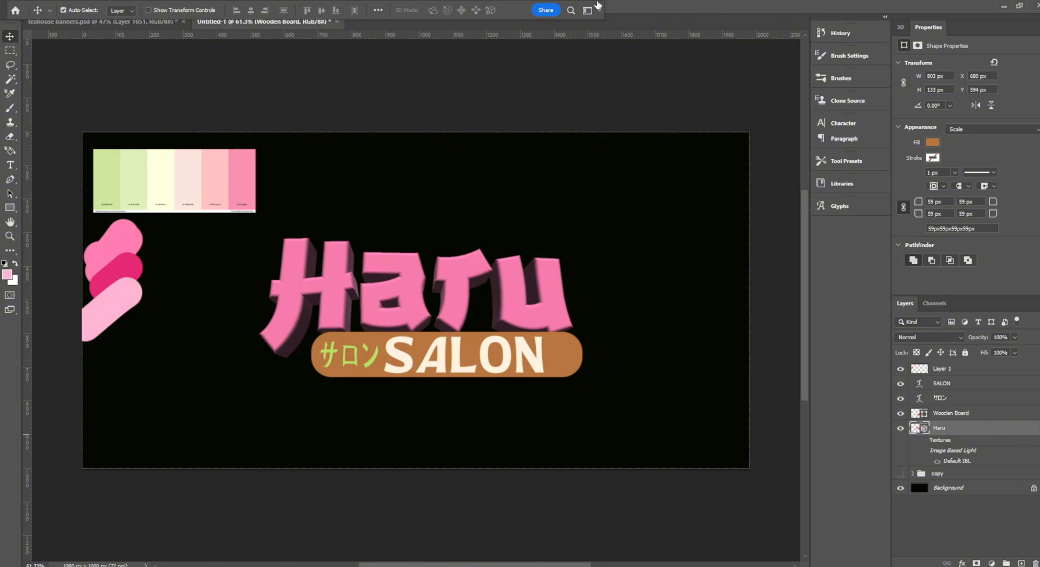
pyautogui.click(445, 124)
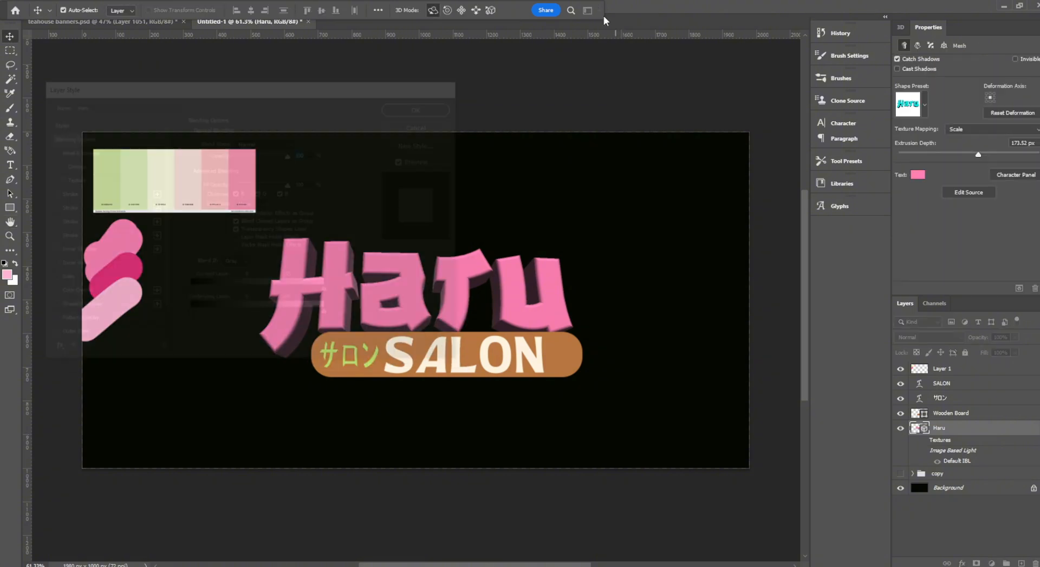
pyautogui.click(601, 11)
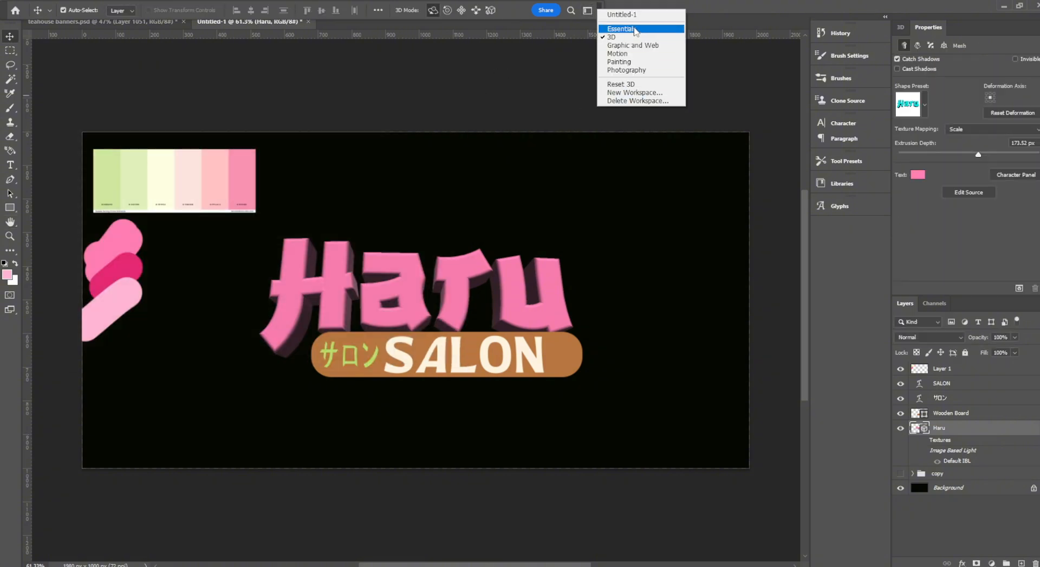
pyautogui.click(598, 10)
pyautogui.click(601, 9)
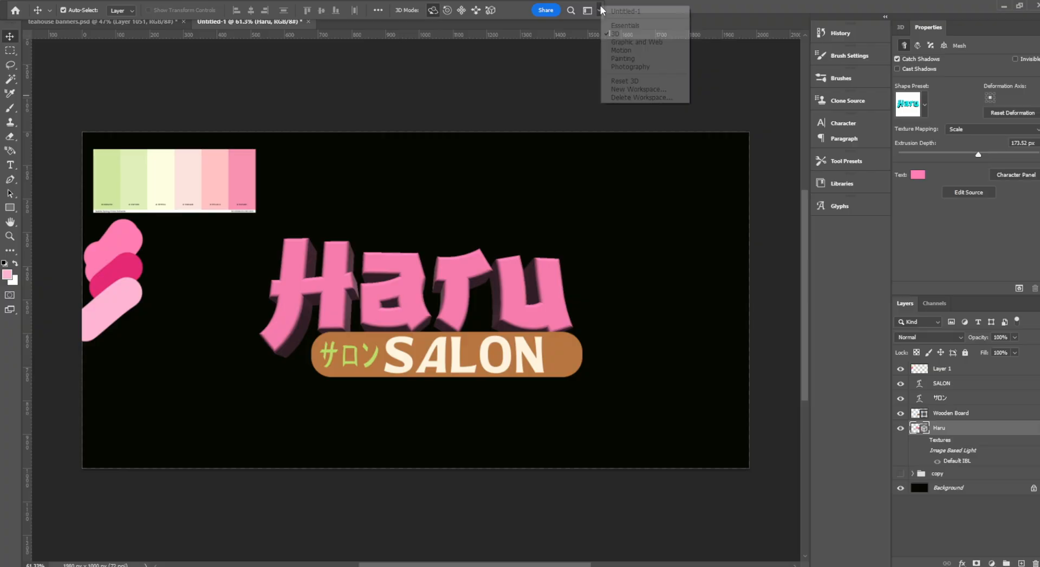
pyautogui.click(638, 25)
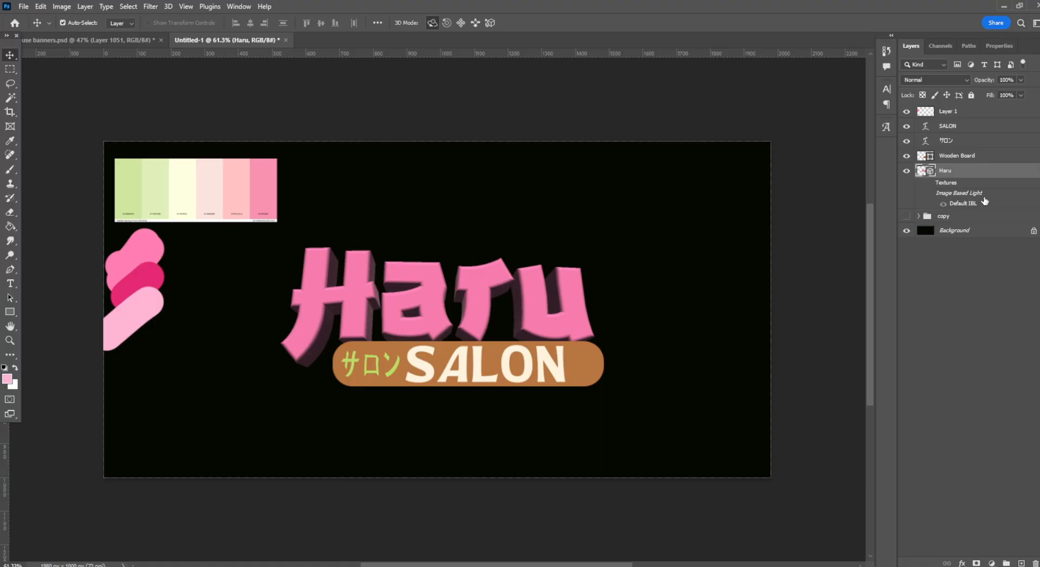
# Add a Gradient Overlay layer style to the Haru layer and set its opacity to 100%.
pyautogui.doubleClick(1003, 174)
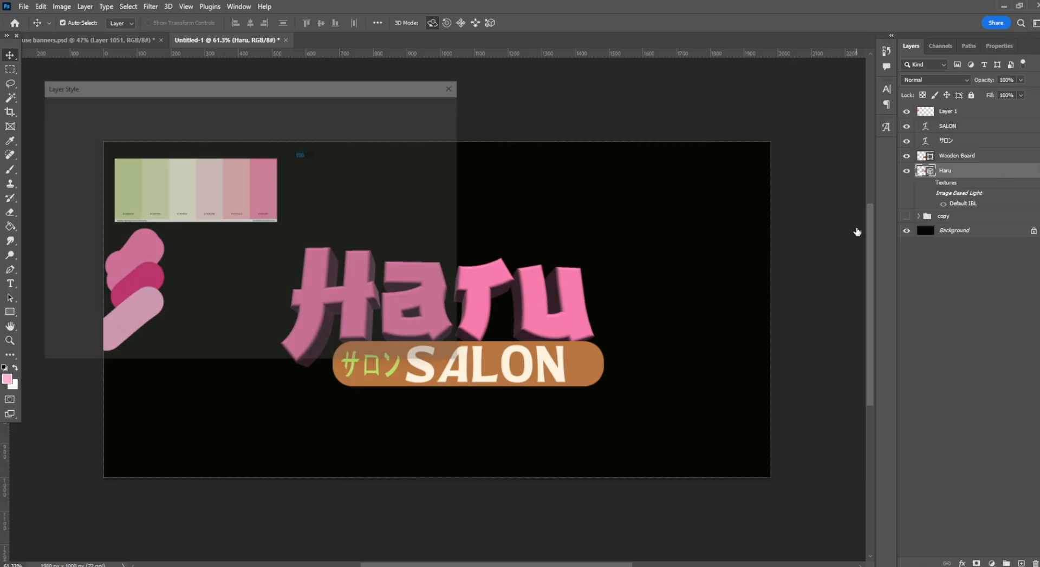
pyautogui.moveTo(304, 86); pyautogui.dragTo(805, 107)
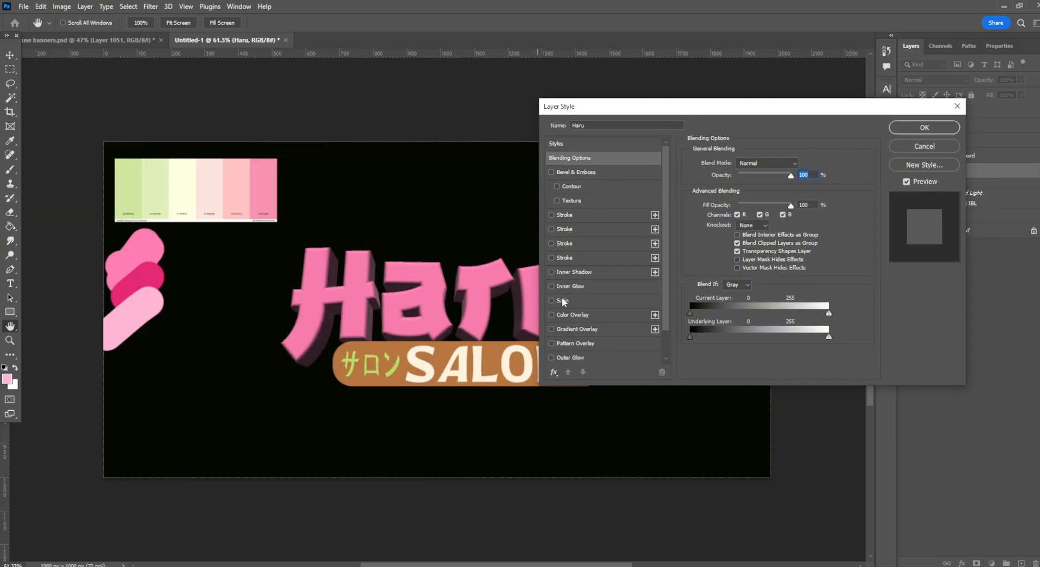
pyautogui.click(558, 327)
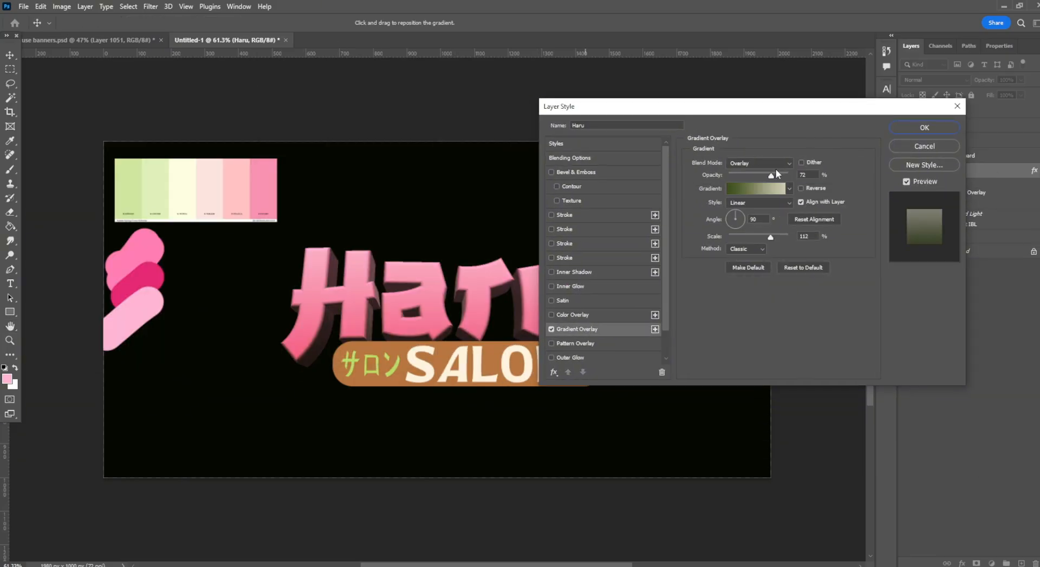
# Compare gradients in the Pinks presets and apply the peach-to-purple Pink_06 gradient to the Haru overlay.
pyautogui.click(789, 187)
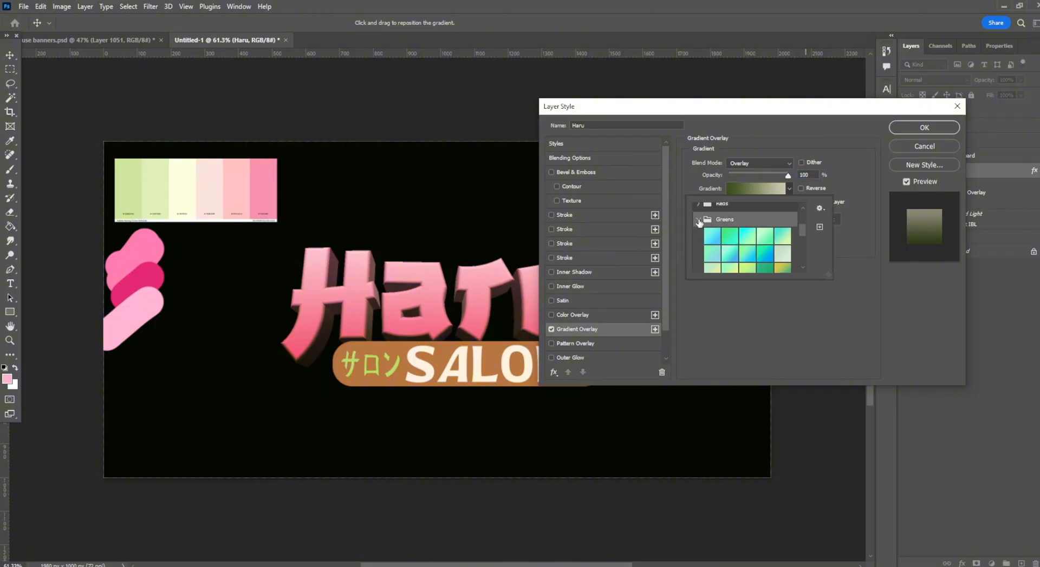
pyautogui.click(699, 219)
pyautogui.moveTo(797, 220)
pyautogui.mouseDown()
pyautogui.moveTo(794, 257)
pyautogui.moveTo(807, 214)
pyautogui.mouseUp()
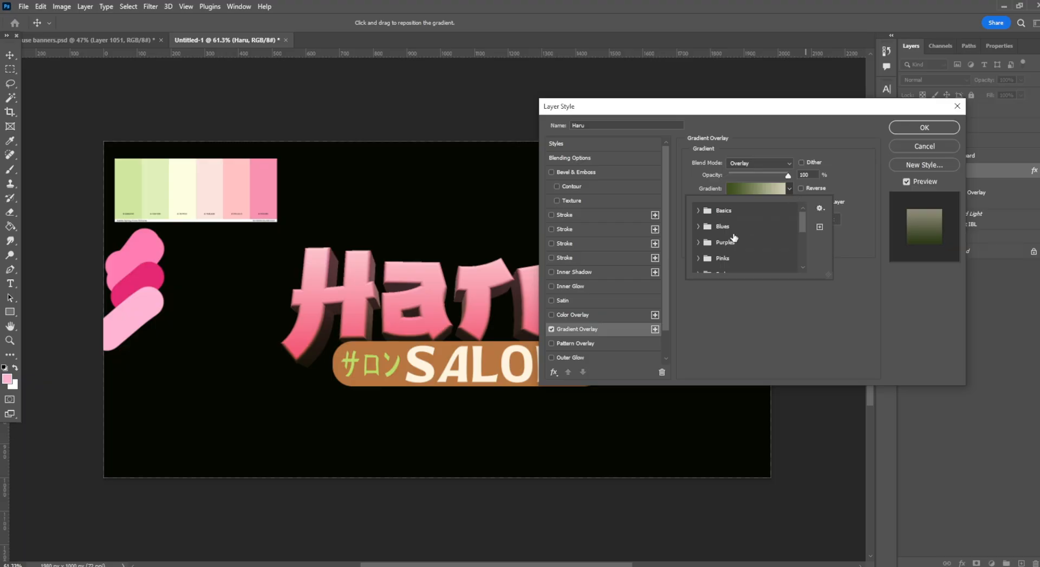
pyautogui.click(698, 259)
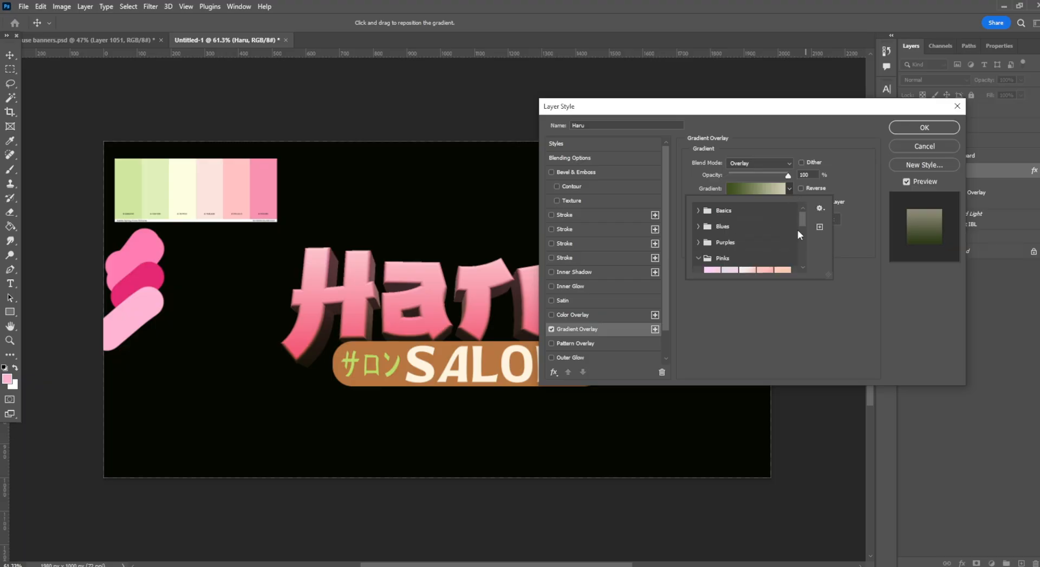
pyautogui.scroll(-1, 798, 231)
pyautogui.click(736, 257)
pyautogui.click(750, 259)
pyautogui.click(746, 235)
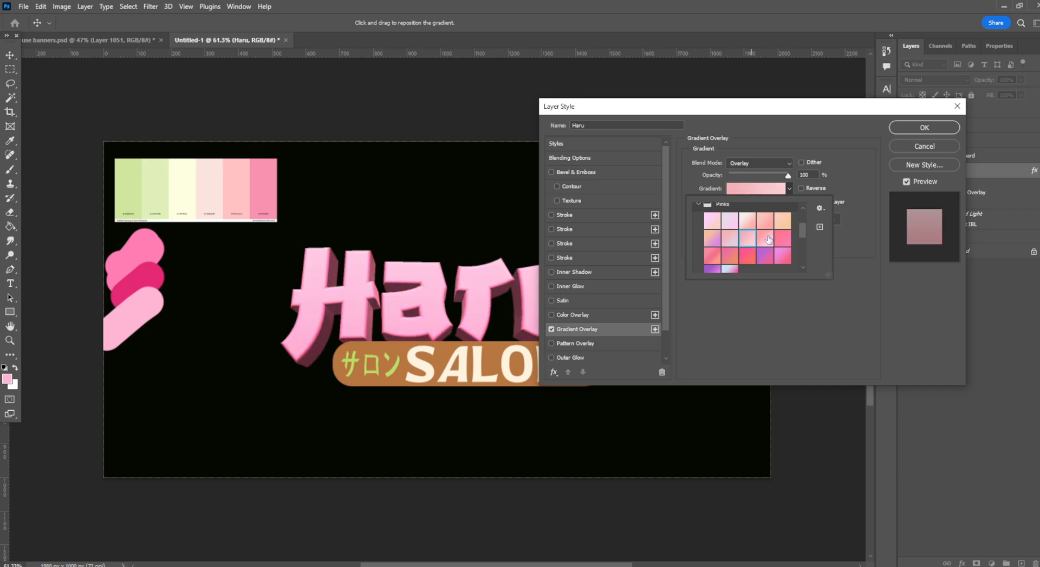
pyautogui.click(771, 238)
pyautogui.click(782, 221)
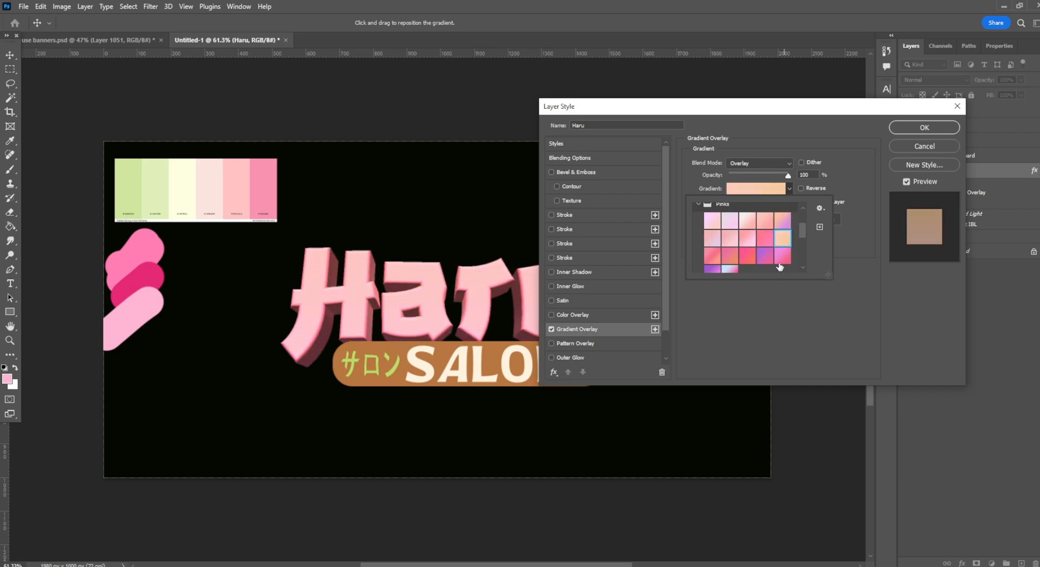
pyautogui.click(741, 286)
pyautogui.click(790, 189)
pyautogui.click(780, 226)
pyautogui.click(774, 333)
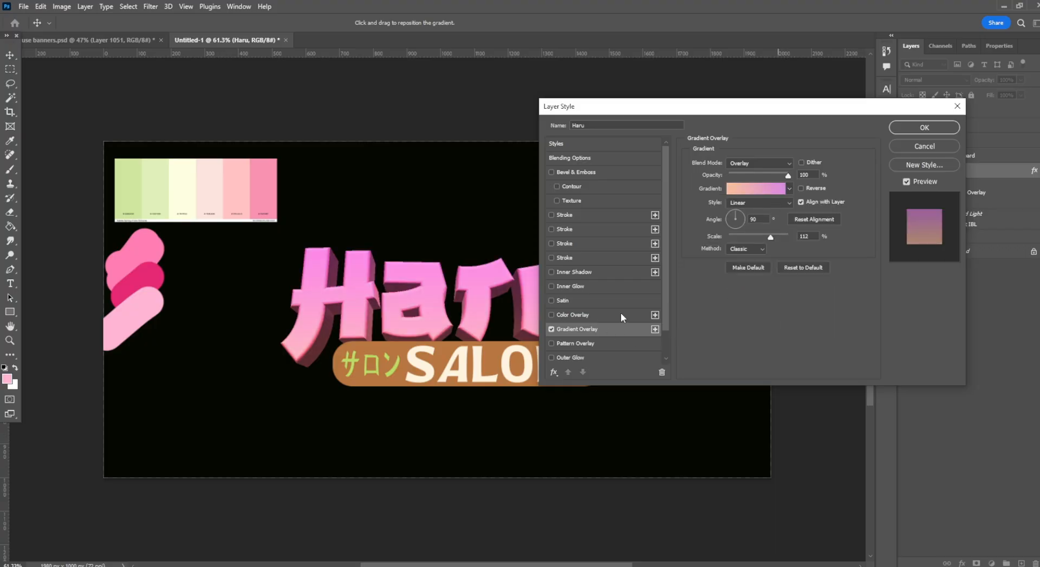
# Set the overlay gradient's starting colour stop to the medium pink ff7eb2 sampled from the uppermost brush swatch on the canvas.
pyautogui.click(747, 189)
pyautogui.click(711, 422)
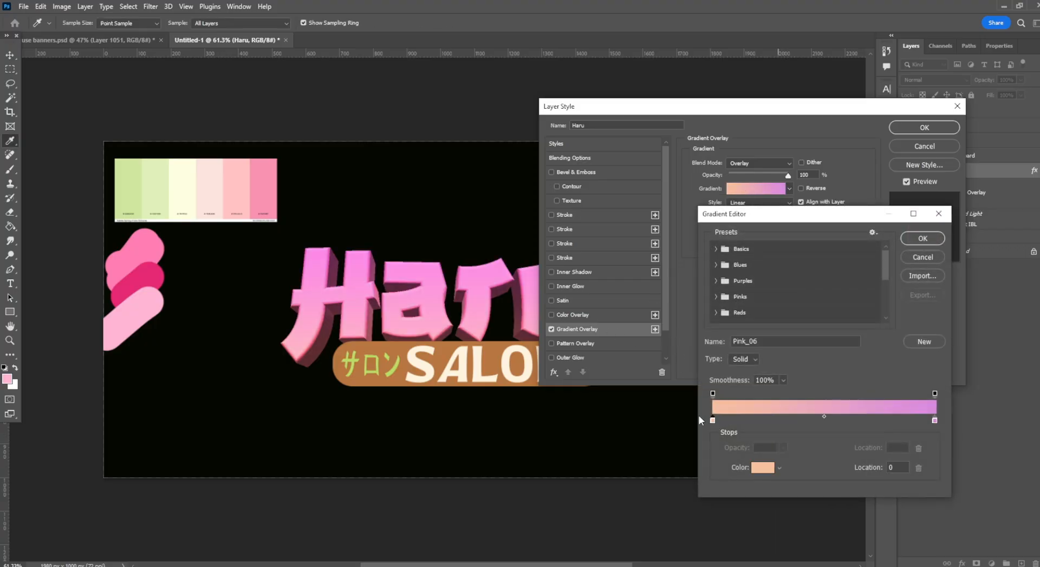
pyautogui.click(754, 467)
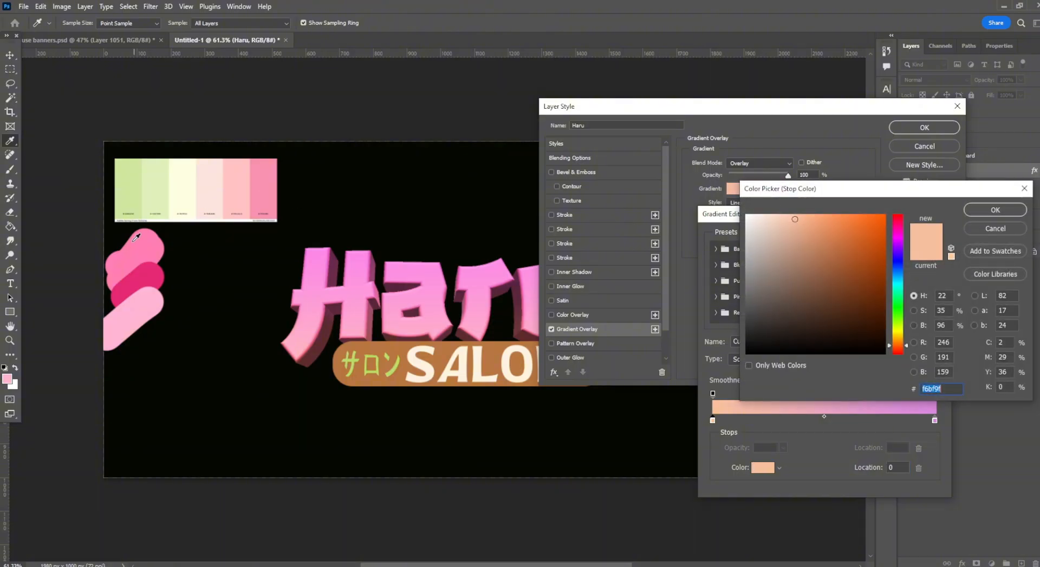
pyautogui.click(139, 258)
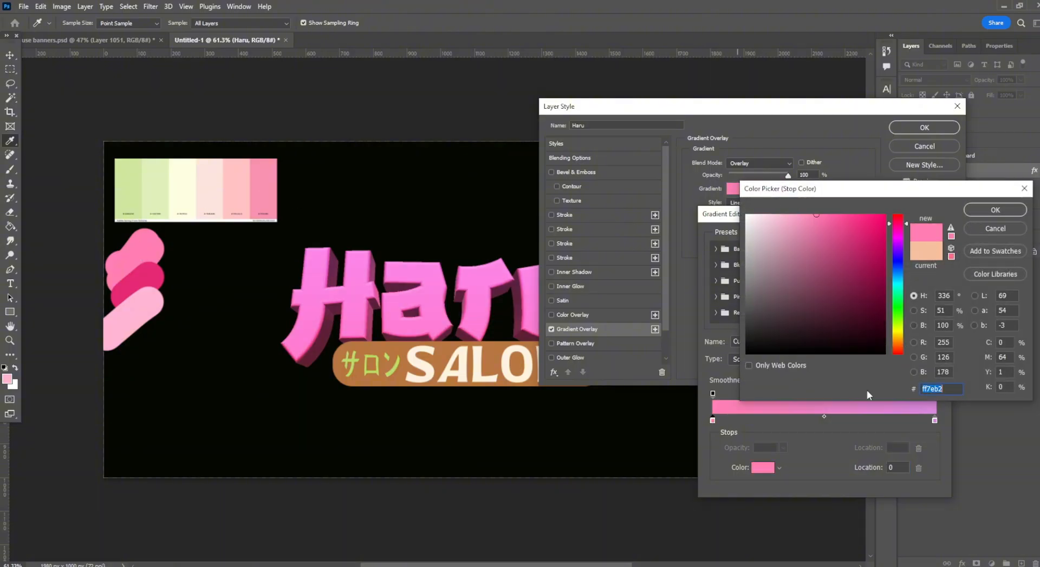
pyautogui.click(995, 229)
pyautogui.click(756, 468)
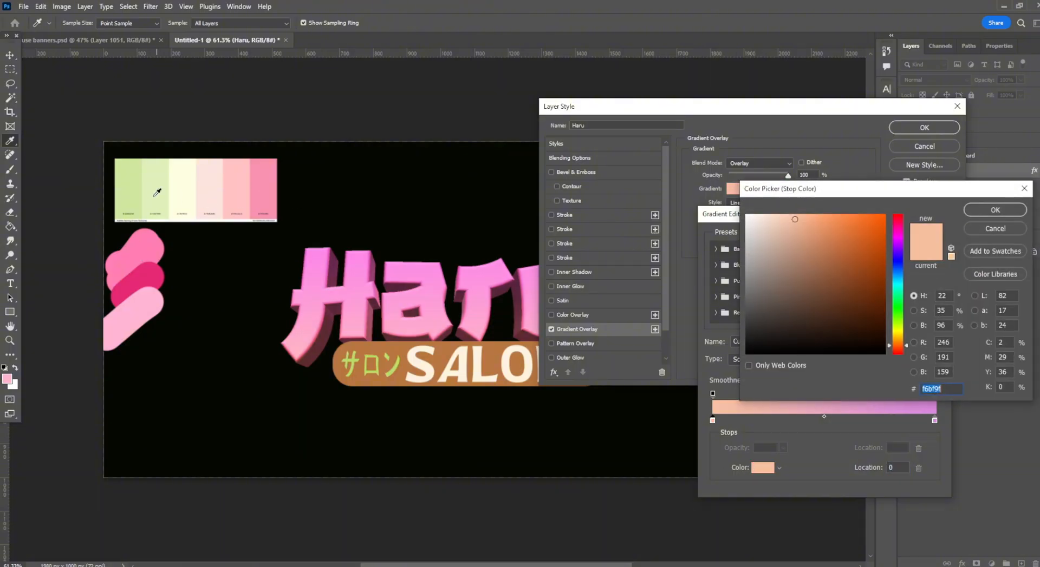
pyautogui.click(145, 248)
pyautogui.click(992, 211)
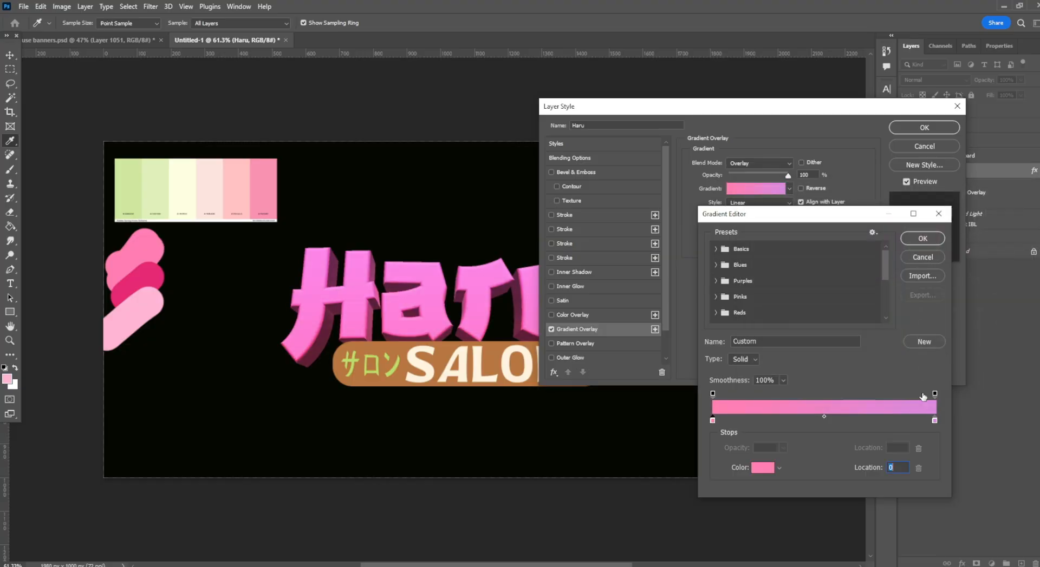
# Set the Haru overlay gradient's ending colour stop to the very pale pink fff1f7.
pyautogui.click(934, 420)
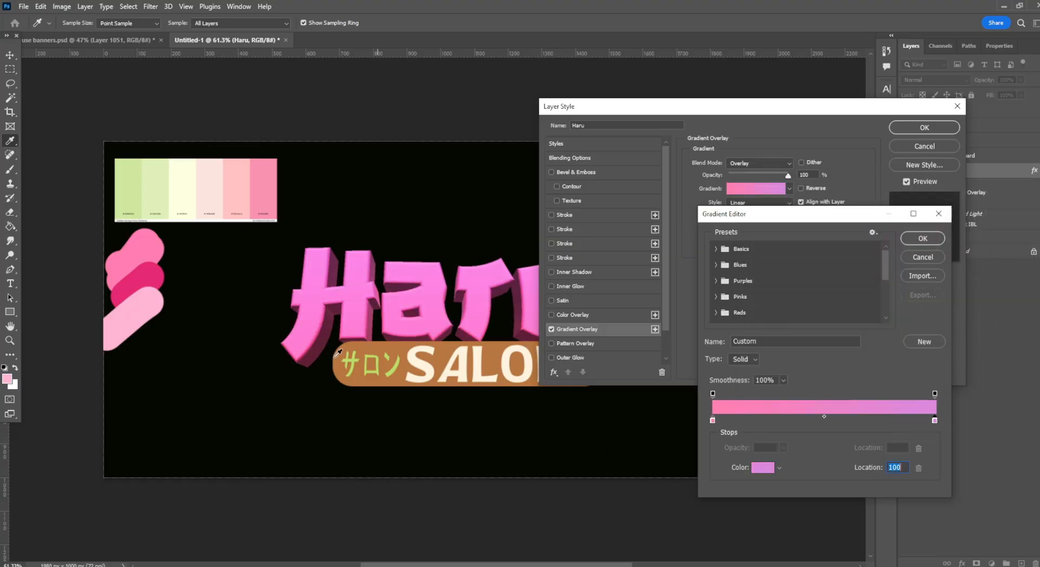
pyautogui.click(772, 469)
pyautogui.click(165, 280)
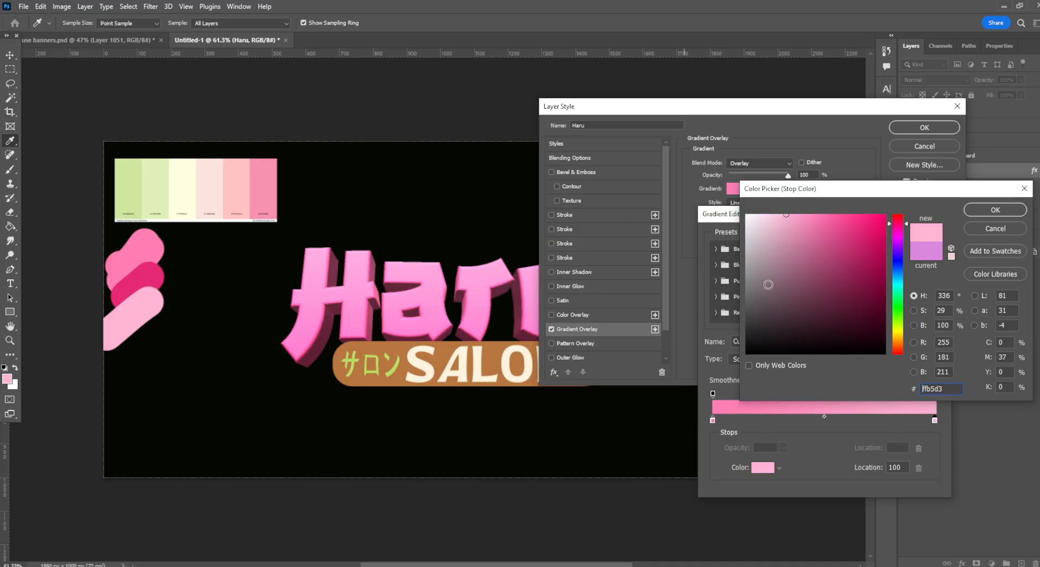
pyautogui.click(753, 215)
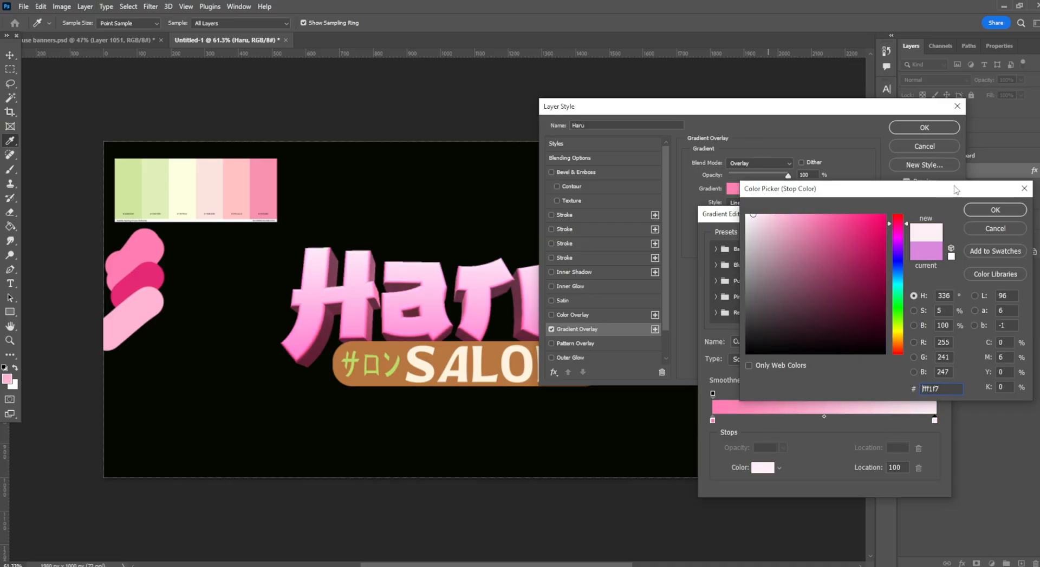
pyautogui.click(999, 211)
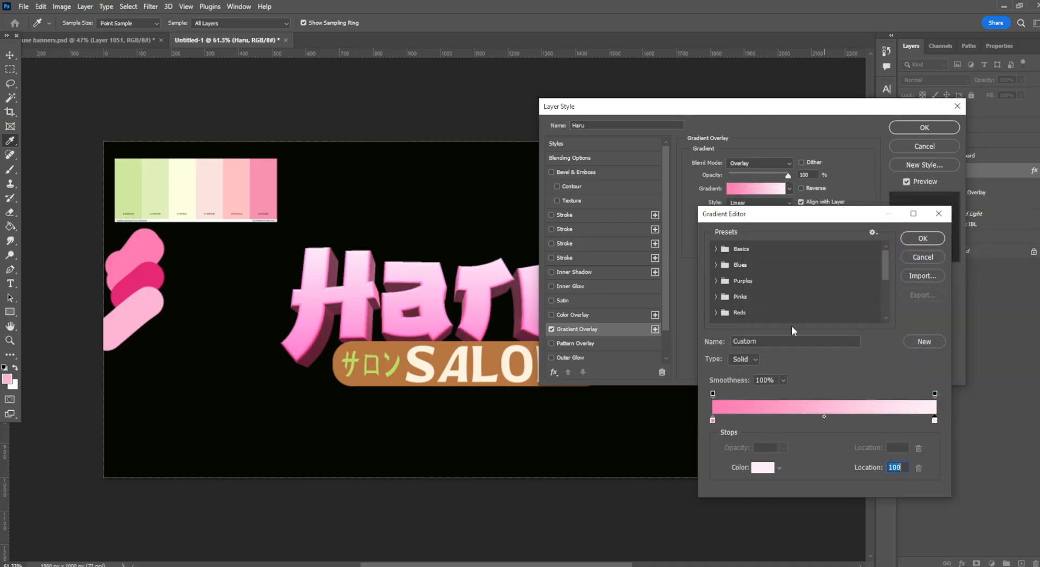
# Try several pink and red shades on the gradient's starting colour stop and set it to ff4467.
pyautogui.click(712, 421)
pyautogui.click(762, 467)
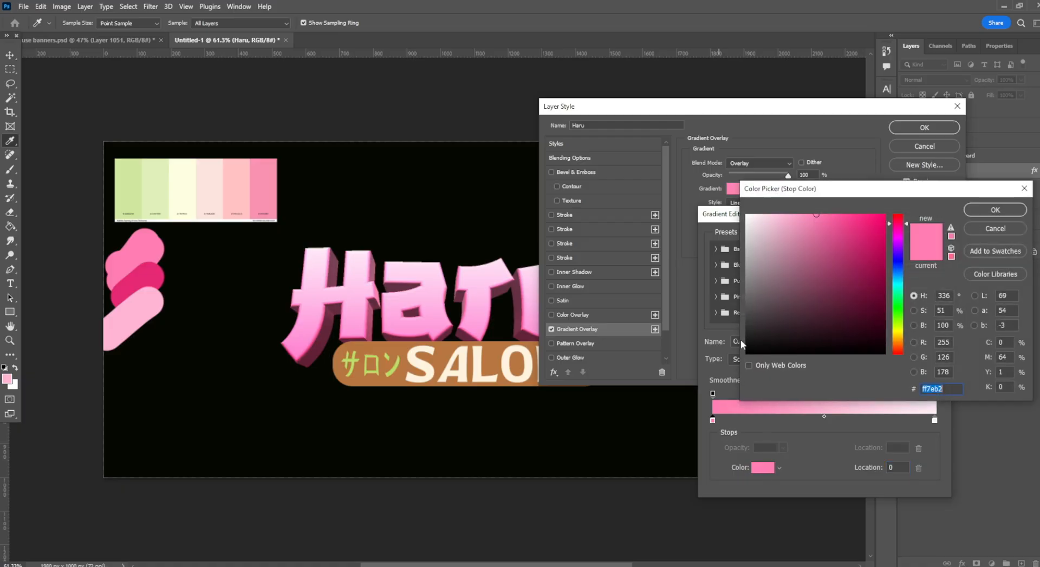
pyautogui.click(842, 215)
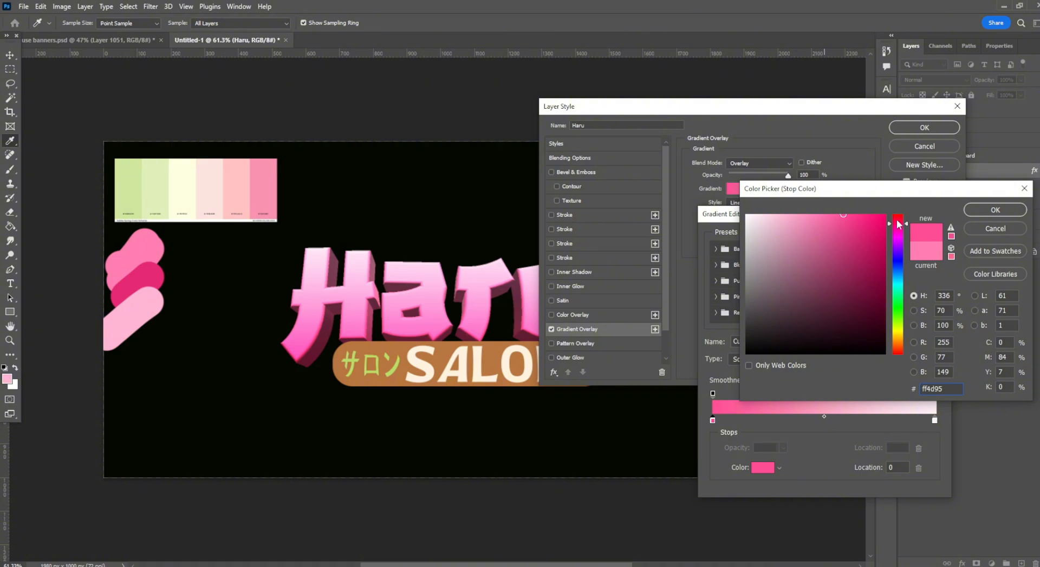
pyautogui.write('ffb2c4')
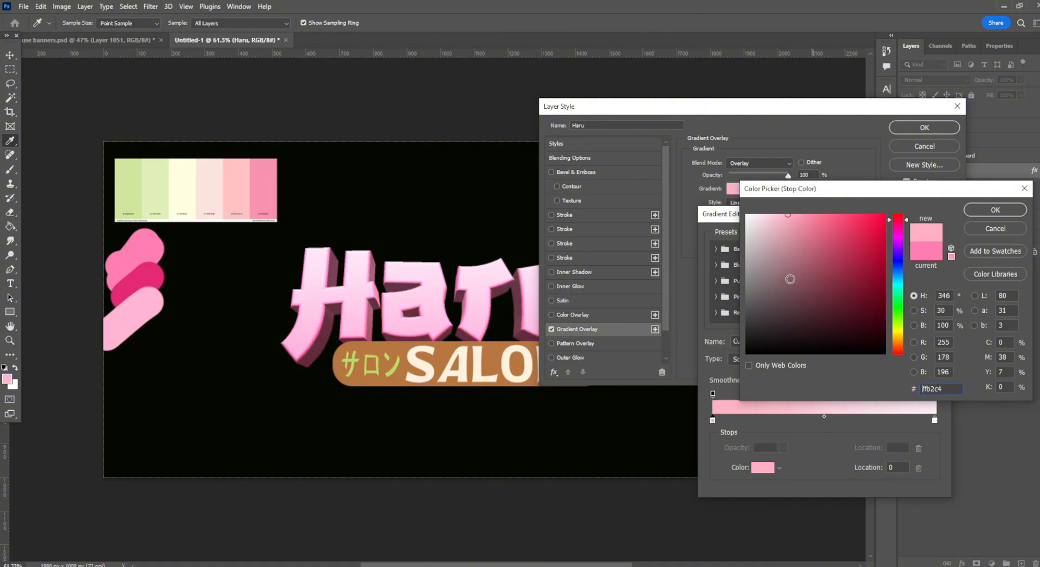
pyautogui.click(790, 279)
pyautogui.write('ff2f60')
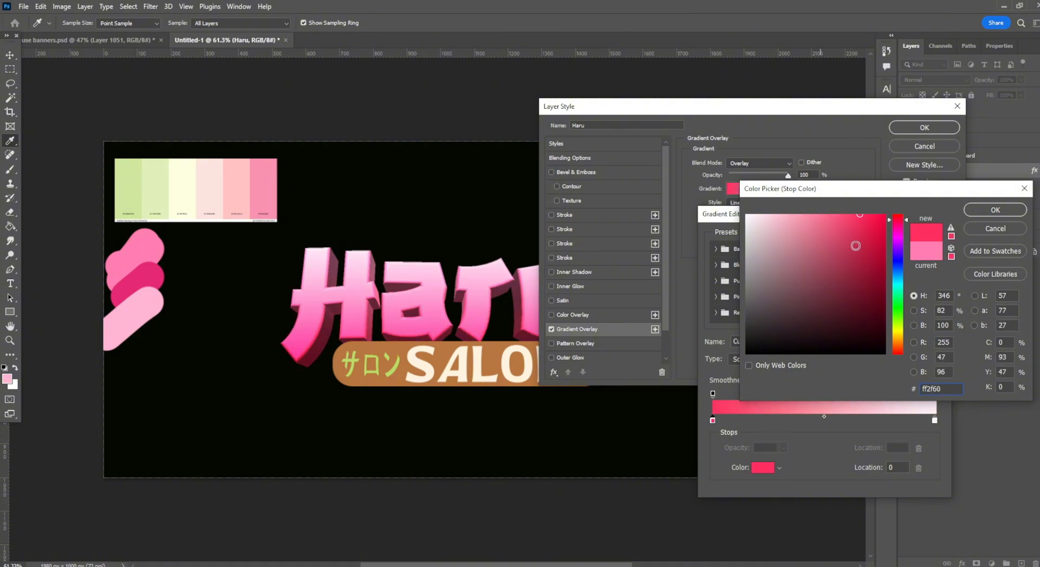
pyautogui.moveTo(897, 238); pyautogui.dragTo(900, 355)
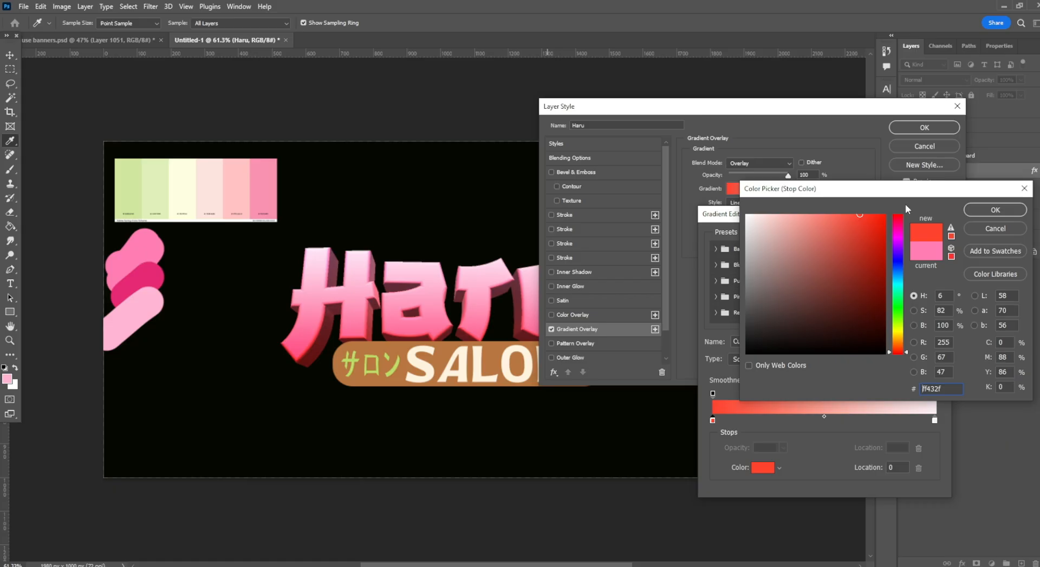
pyautogui.moveTo(905, 352); pyautogui.dragTo(899, 355)
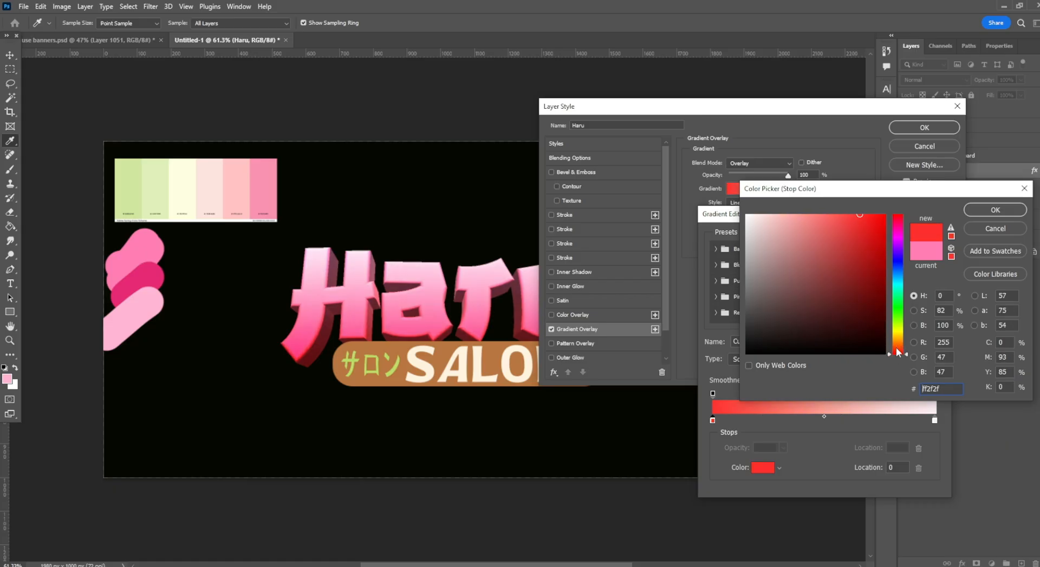
pyautogui.click(897, 223)
pyautogui.moveTo(899, 223); pyautogui.dragTo(899, 220)
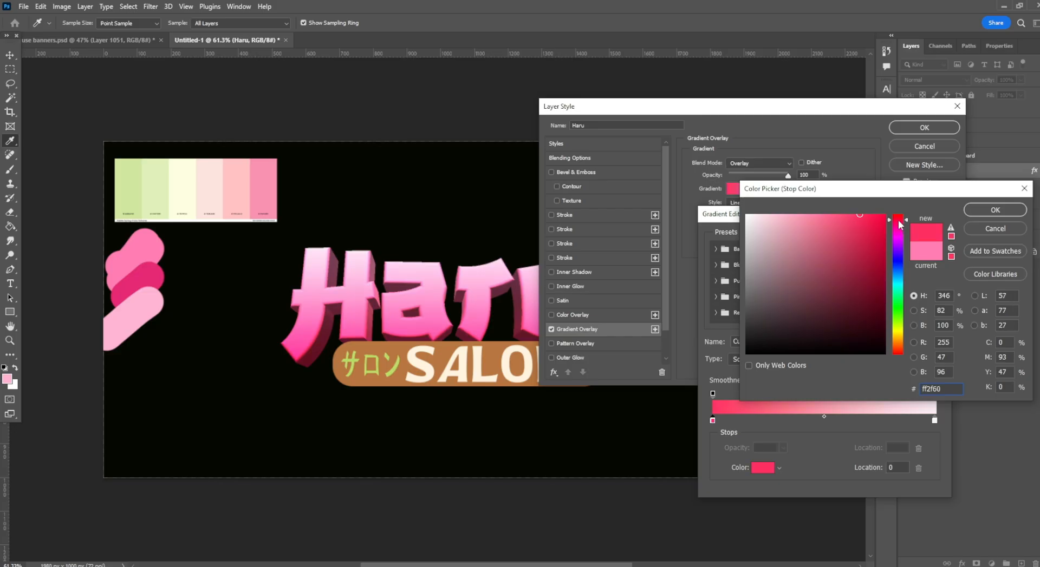
pyautogui.moveTo(817, 234)
pyautogui.mouseDown()
pyautogui.moveTo(861, 202)
pyautogui.moveTo(847, 234)
pyautogui.moveTo(849, 192)
pyautogui.mouseUp()
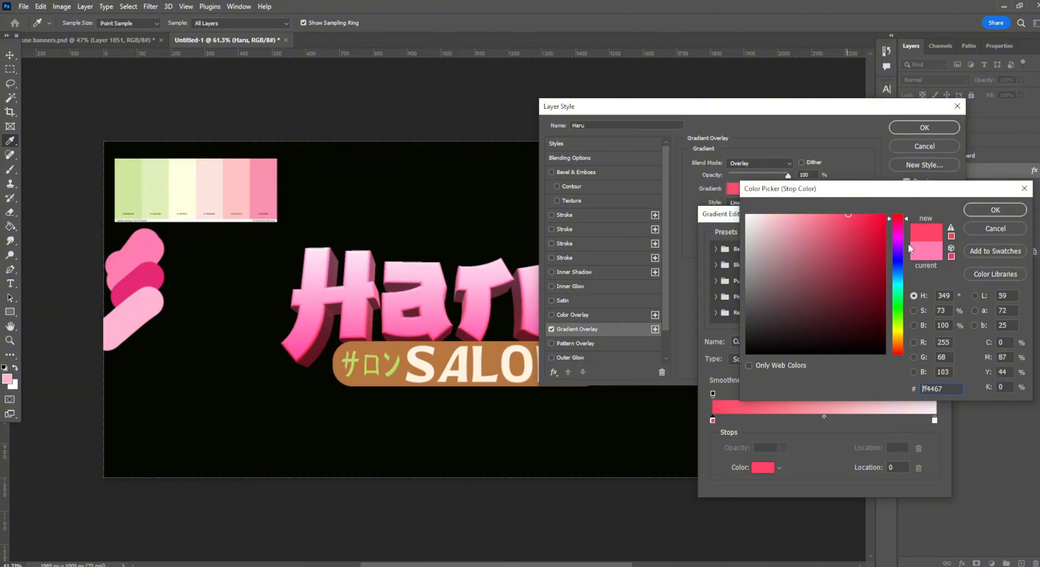
pyautogui.click(996, 214)
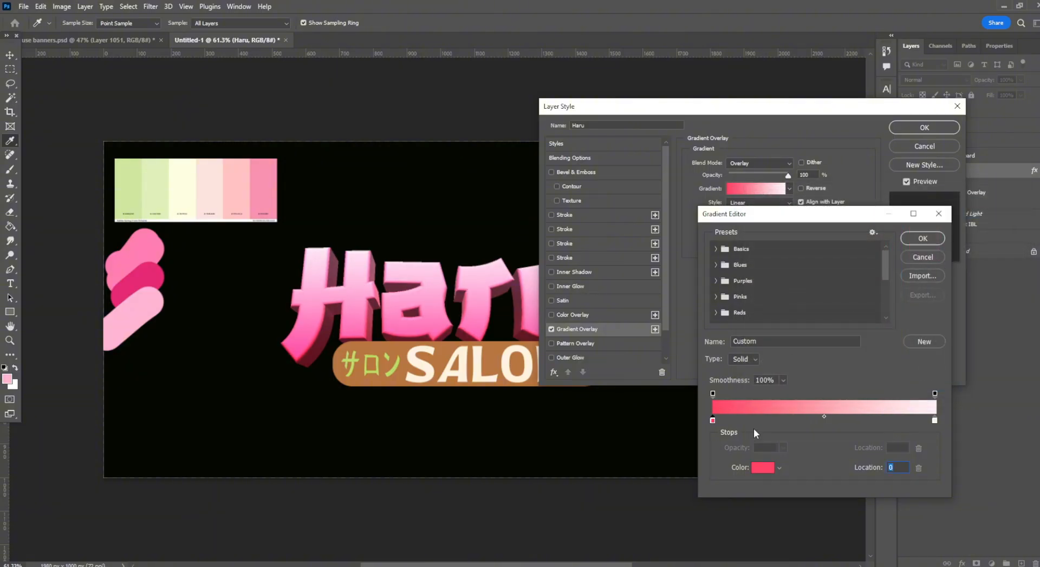
# Set the gradient's starting colour stop to the deep pink ee316b and apply the Gradient Overlay to the Haru layer.
pyautogui.click(763, 469)
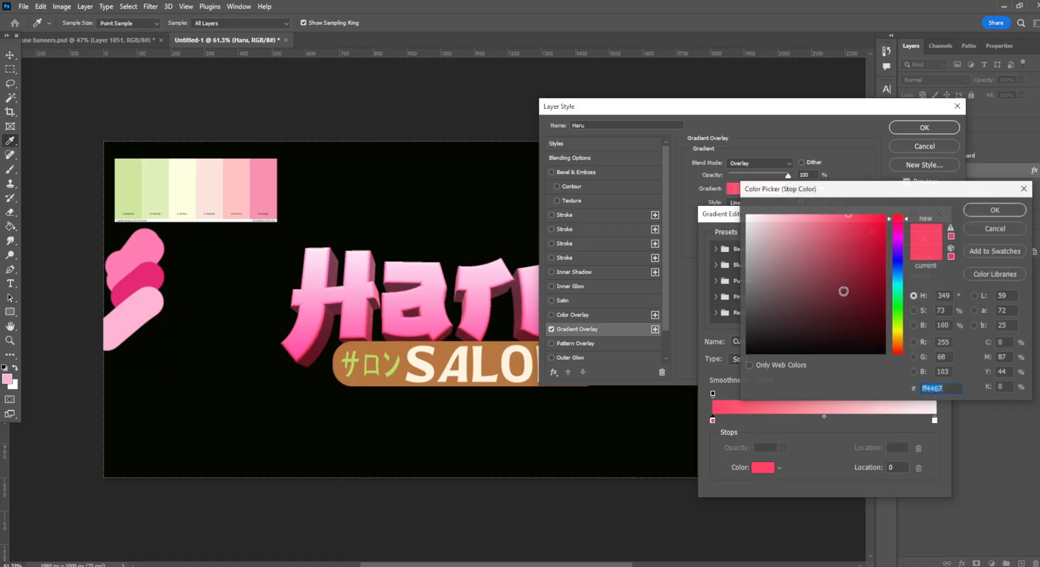
pyautogui.click(868, 250)
pyautogui.click(847, 248)
pyautogui.click(899, 224)
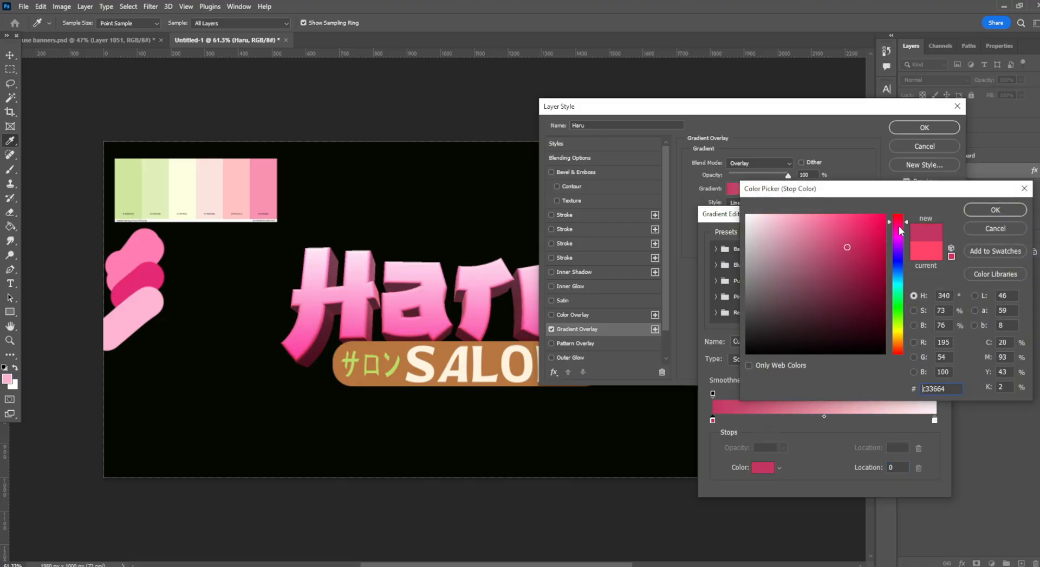
pyautogui.click(899, 226)
pyautogui.moveTo(858, 214); pyautogui.dragTo(857, 224)
pyautogui.click(899, 221)
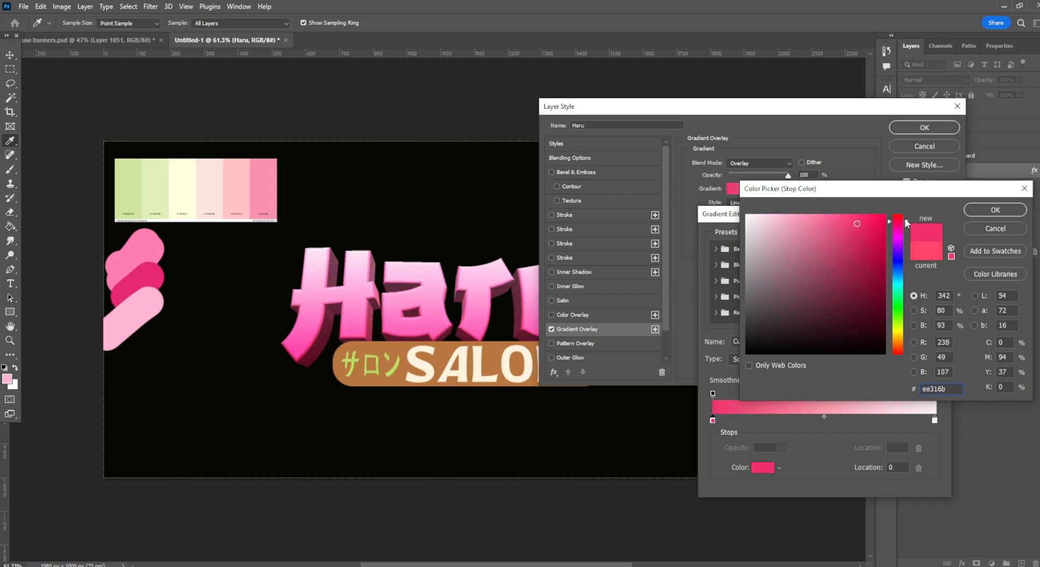
pyautogui.click(994, 209)
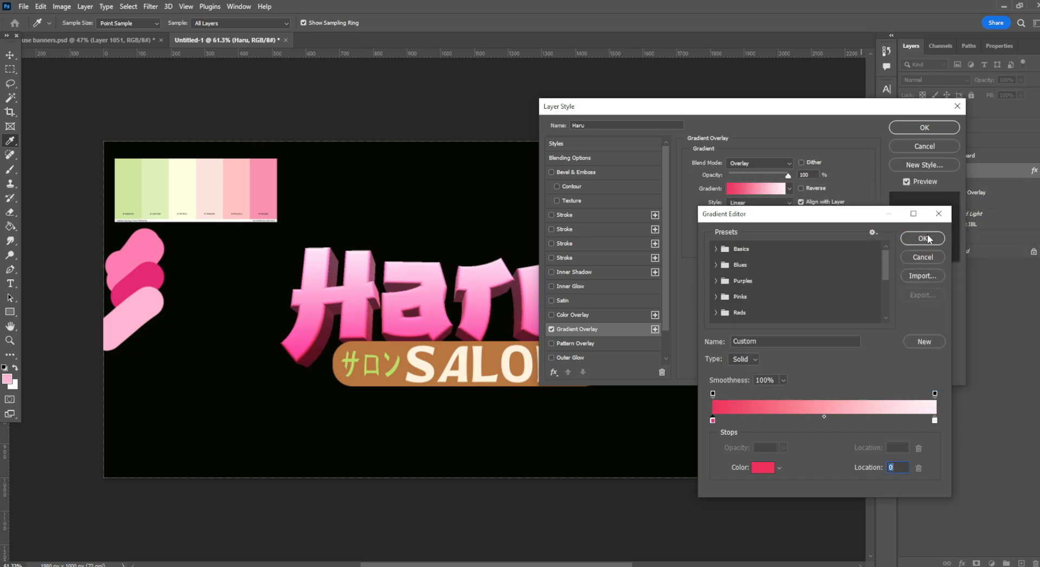
pyautogui.click(921, 231)
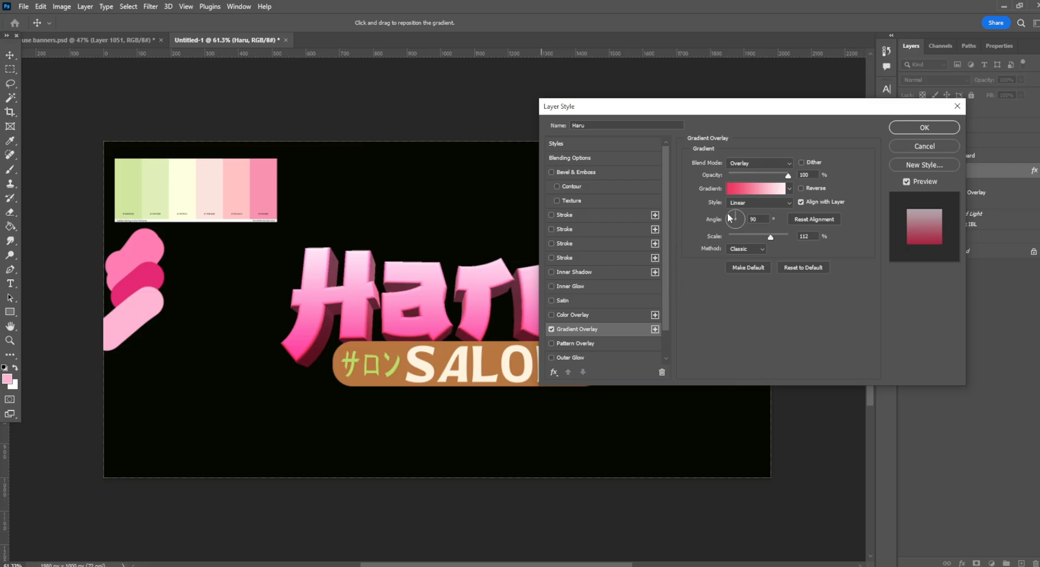
pyautogui.click(924, 128)
# Add an Inner Glow to the Haru layer in Overlay mode with 100% opacity and a 106 px size.
pyautogui.scroll(3, 529, 420)
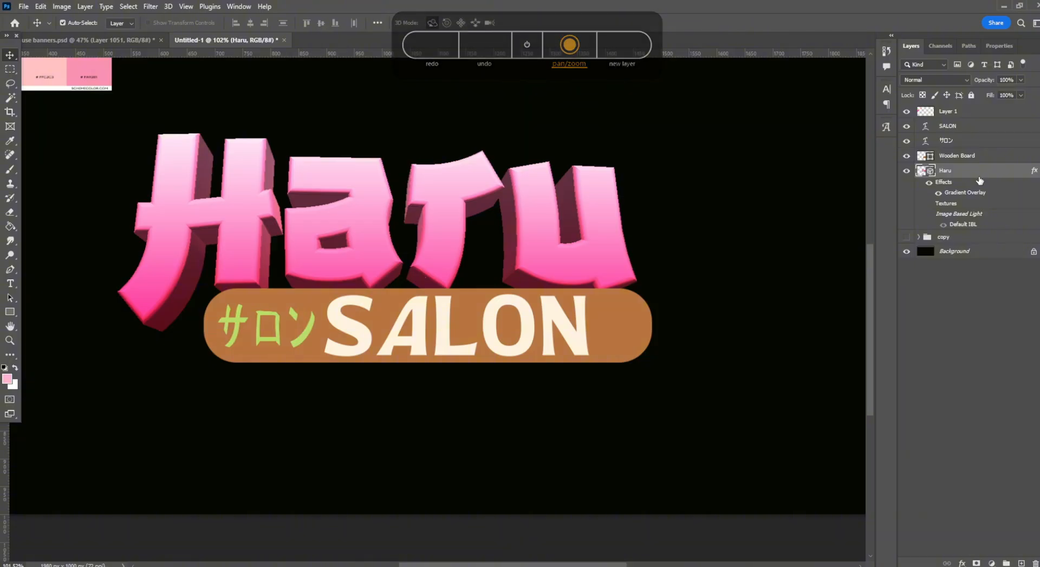
pyautogui.doubleClick(981, 171)
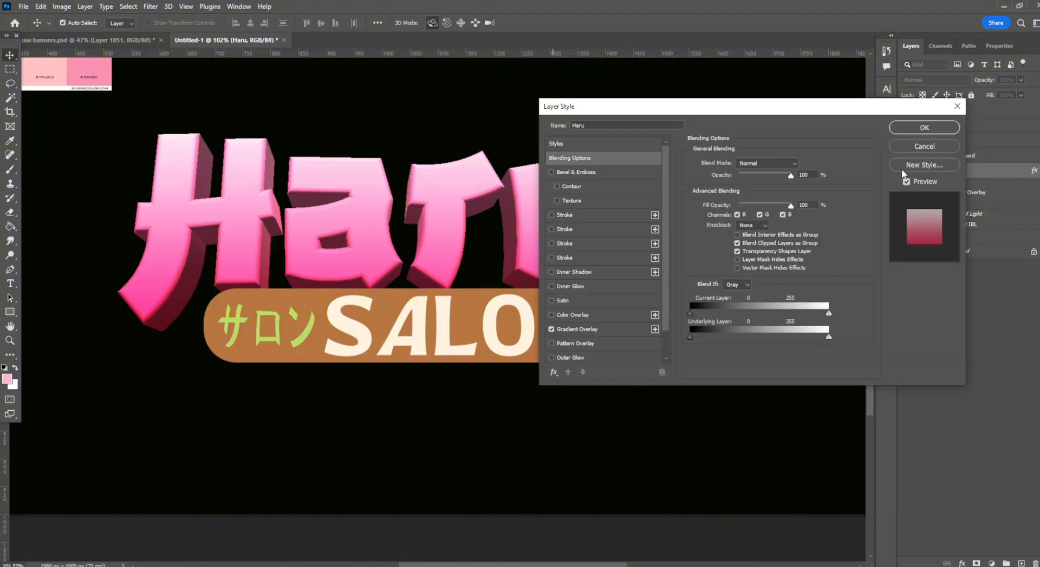
pyautogui.click(551, 286)
pyautogui.click(584, 286)
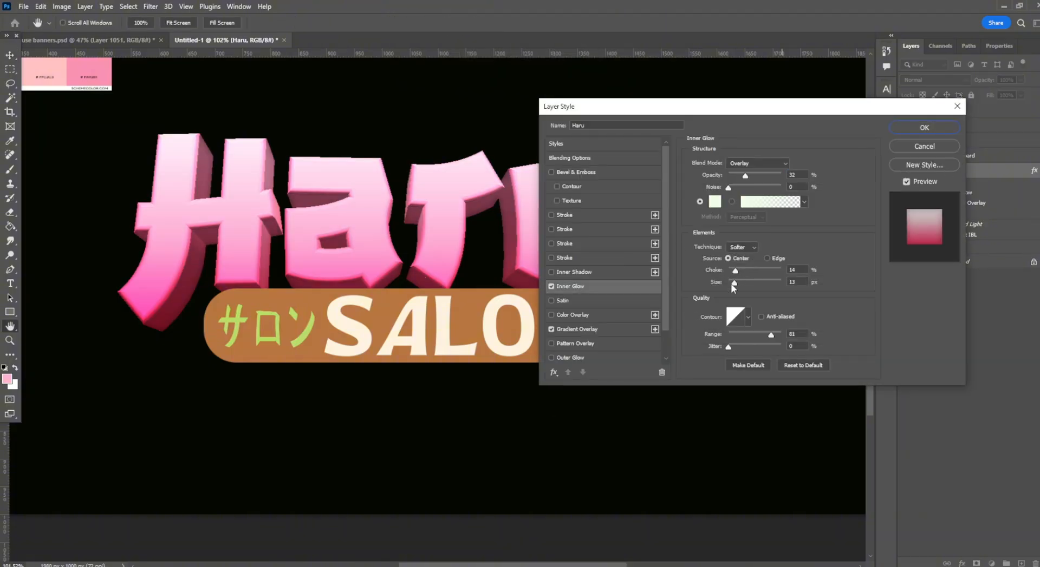
pyautogui.moveTo(733, 287)
pyautogui.mouseDown()
pyautogui.moveTo(764, 286)
pyautogui.moveTo(730, 283)
pyautogui.mouseUp()
pyautogui.moveTo(753, 177); pyautogui.dragTo(854, 193)
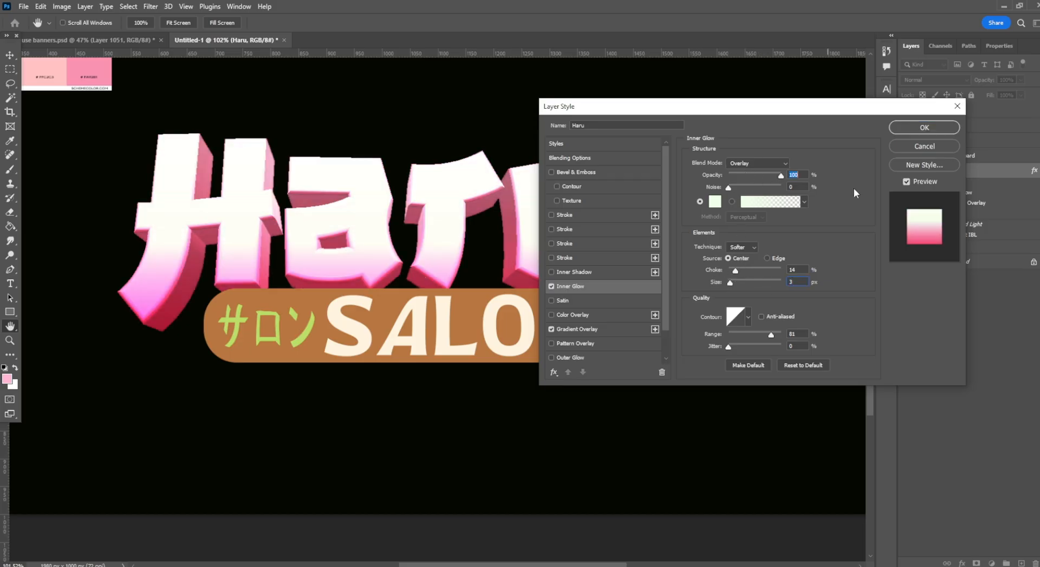
pyautogui.moveTo(730, 282)
pyautogui.mouseDown()
pyautogui.moveTo(767, 282)
pyautogui.moveTo(737, 282)
pyautogui.moveTo(753, 284)
pyautogui.mouseUp()
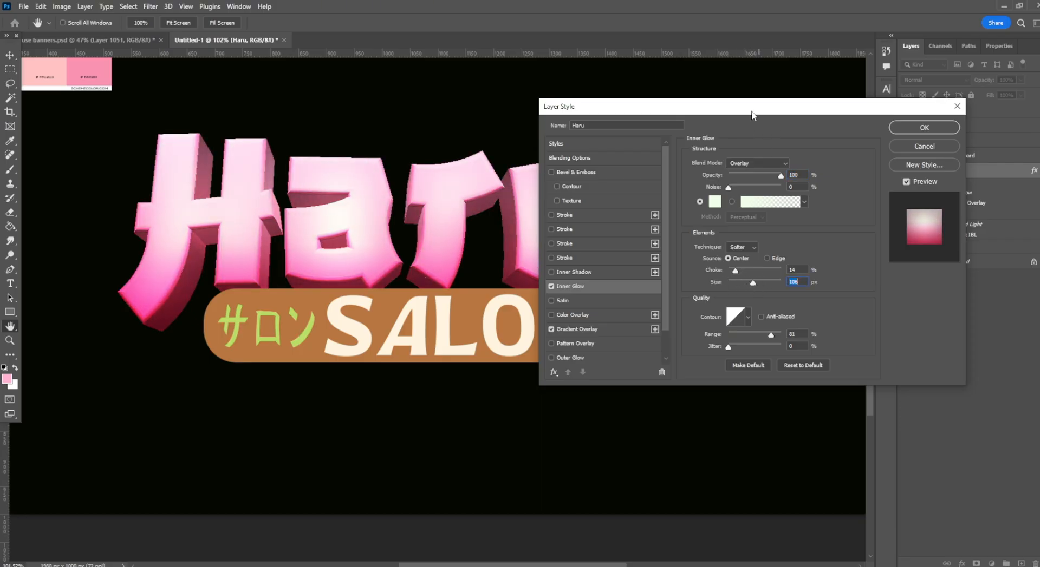
pyautogui.moveTo(754, 107); pyautogui.dragTo(789, 338)
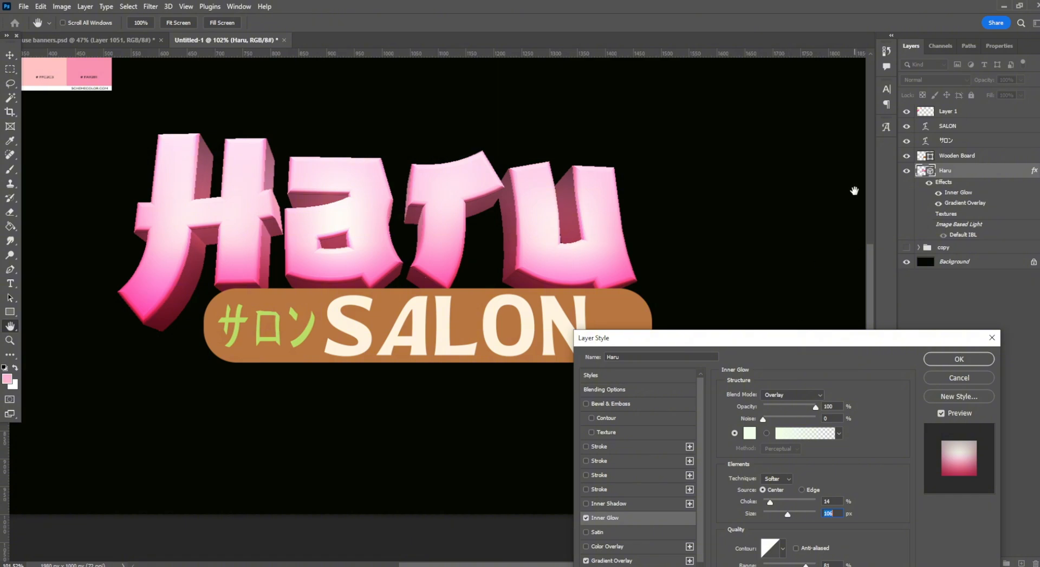
pyautogui.moveTo(781, 338); pyautogui.dragTo(825, 202)
# Switch the inner glow's source to Edge with the near-black maroon 140004, size 21 px and opacity 48%.
pyautogui.click(846, 353)
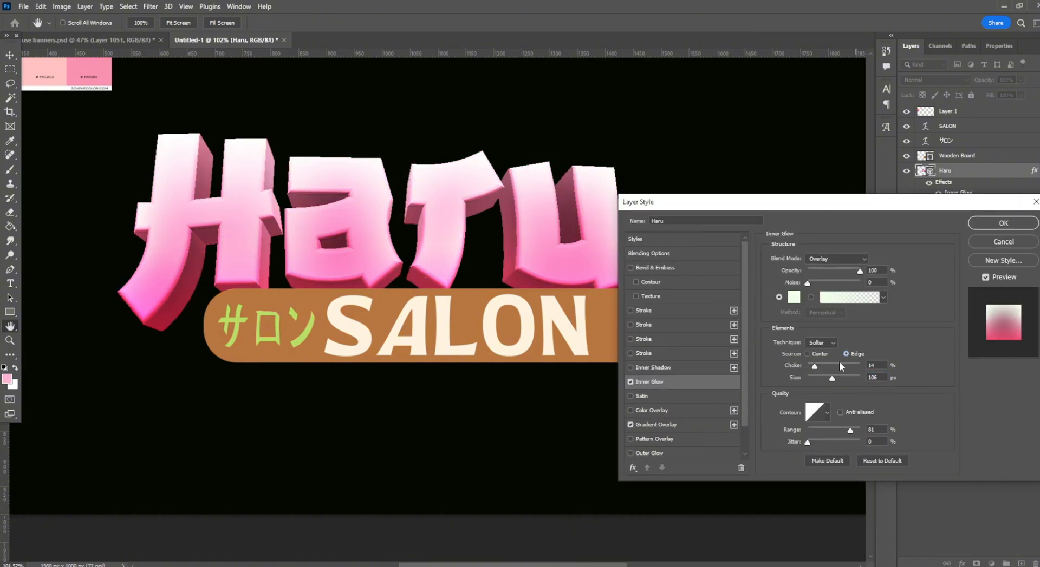
pyautogui.click(793, 298)
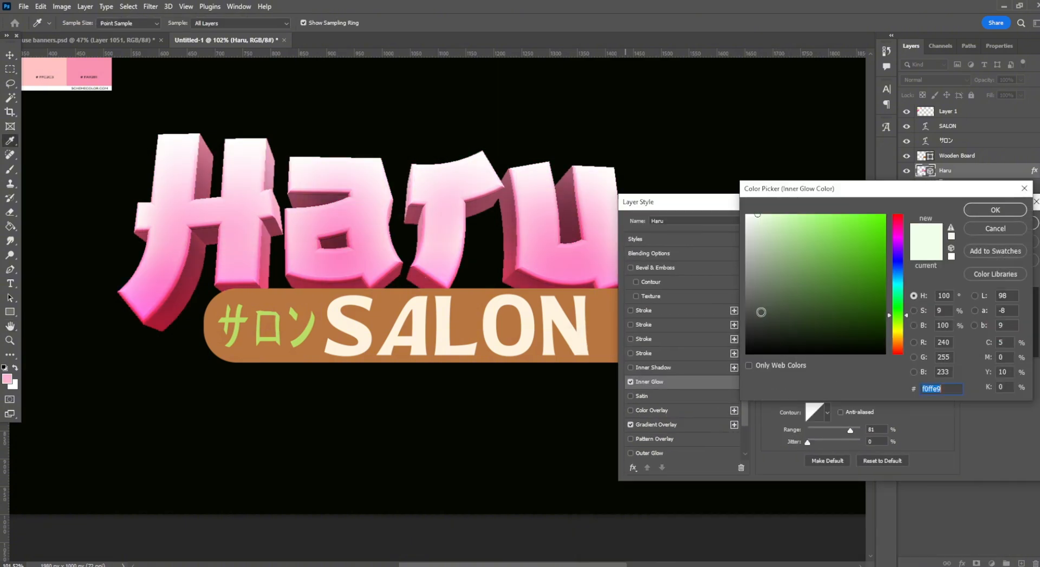
pyautogui.click(154, 319)
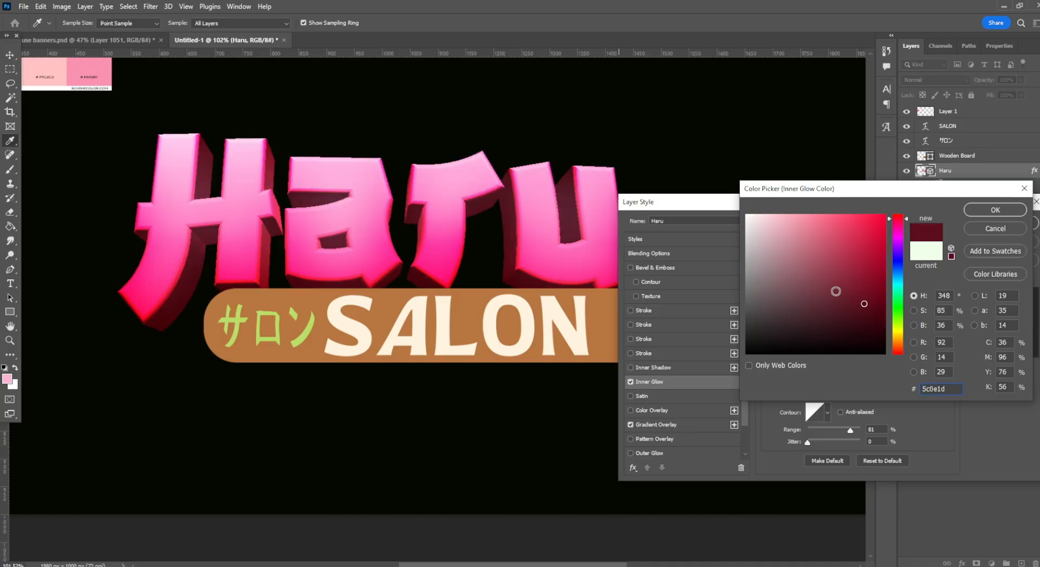
pyautogui.click(1003, 210)
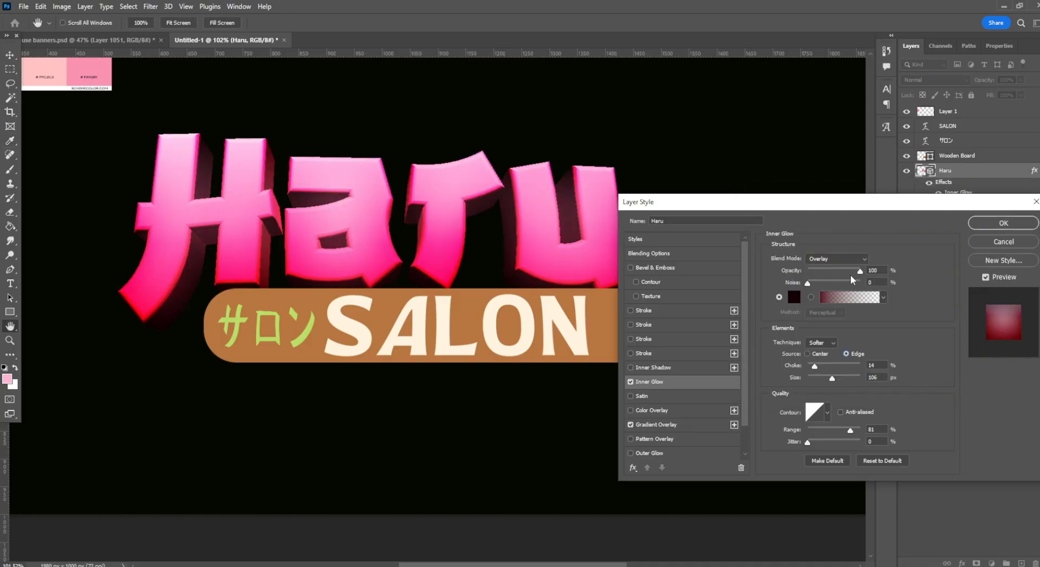
pyautogui.moveTo(827, 379); pyautogui.dragTo(811, 380)
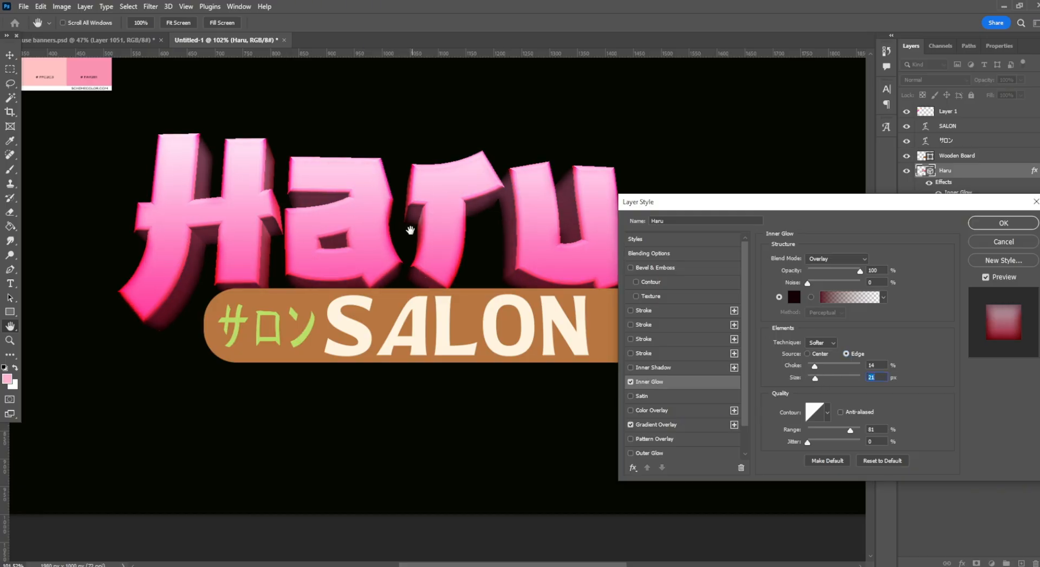
pyautogui.moveTo(859, 271); pyautogui.dragTo(832, 274)
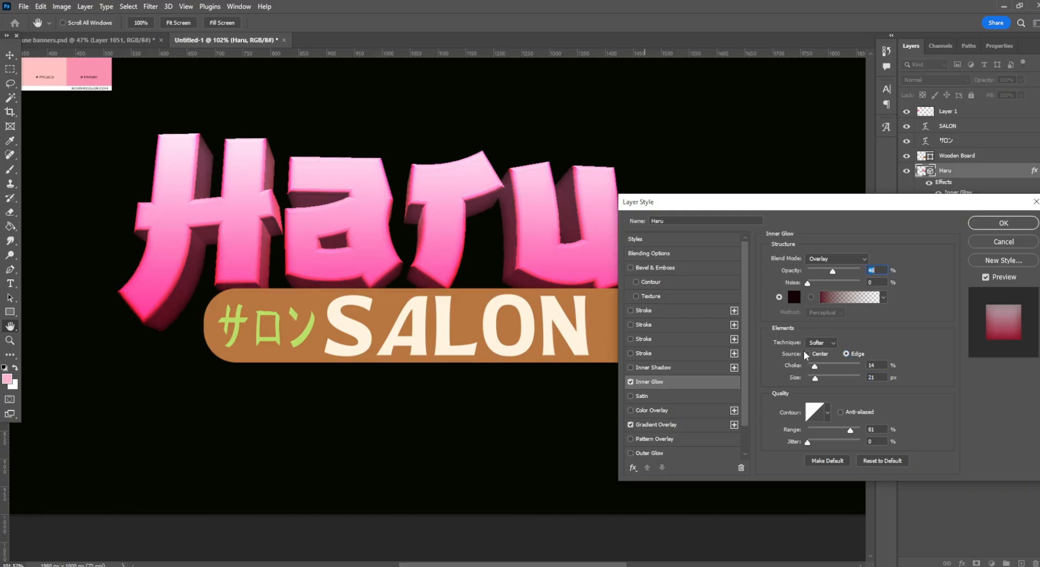
# Set the inner glow's source to Center and its colour to white, with 41% choke and a 51 px size.
pyautogui.click(807, 355)
pyautogui.click(793, 298)
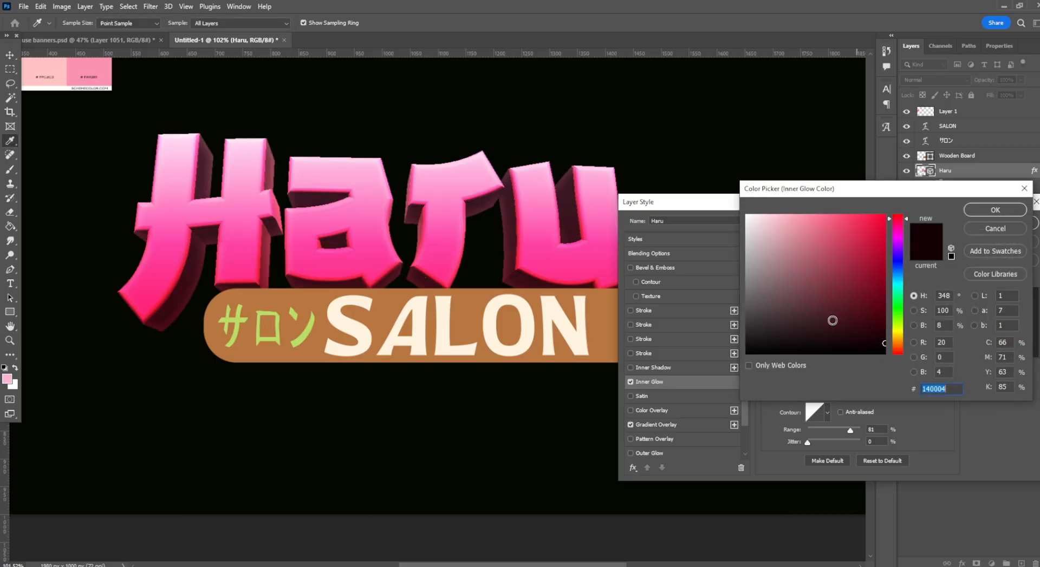
pyautogui.click(759, 219)
pyautogui.click(838, 215)
pyautogui.moveTo(832, 187); pyautogui.dragTo(714, 183)
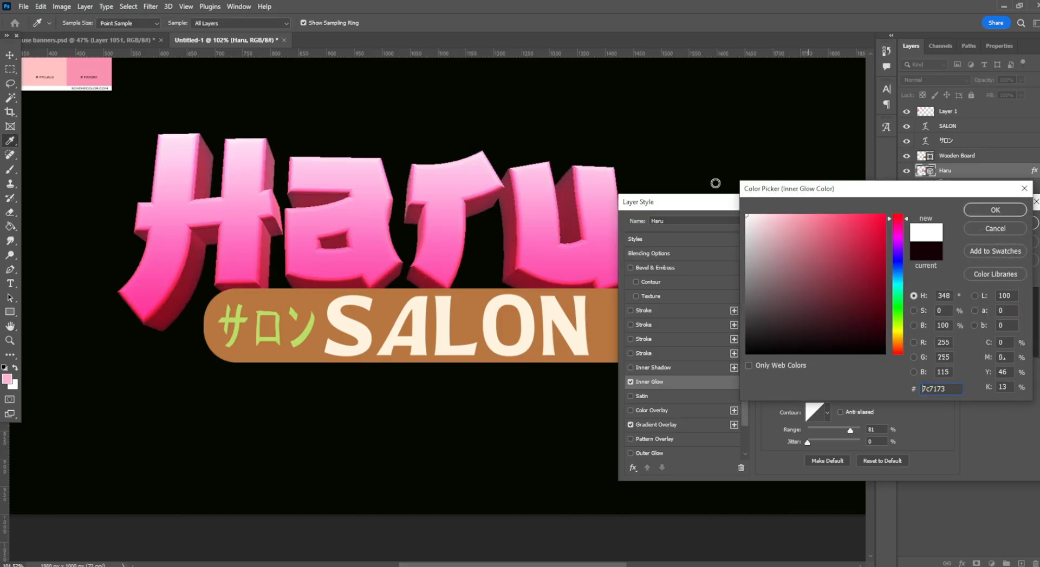
pyautogui.click(982, 213)
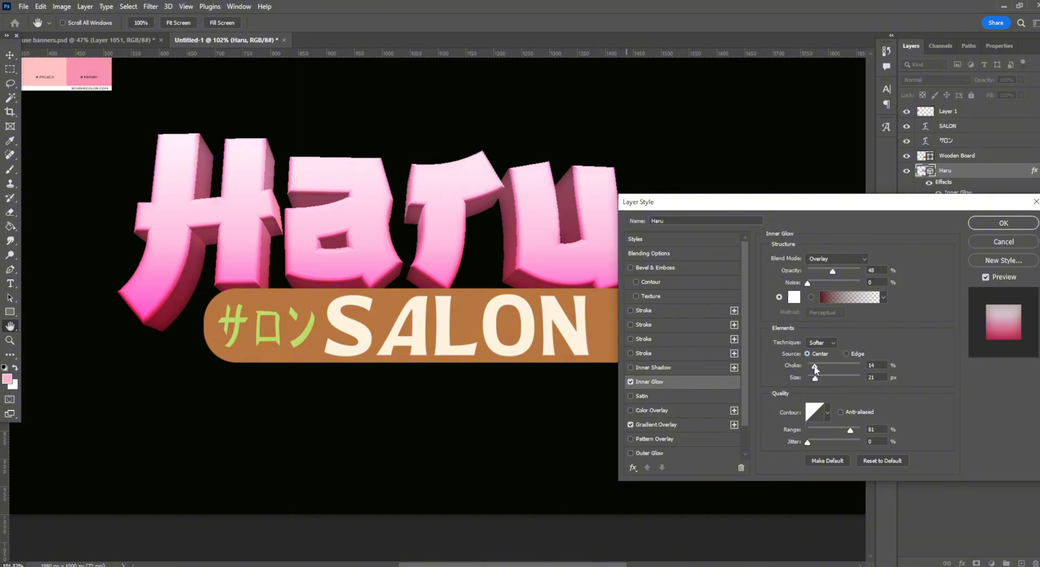
pyautogui.moveTo(815, 370)
pyautogui.mouseDown()
pyautogui.moveTo(845, 367)
pyautogui.moveTo(821, 381)
pyautogui.moveTo(818, 368)
pyautogui.moveTo(830, 367)
pyautogui.mouseUp()
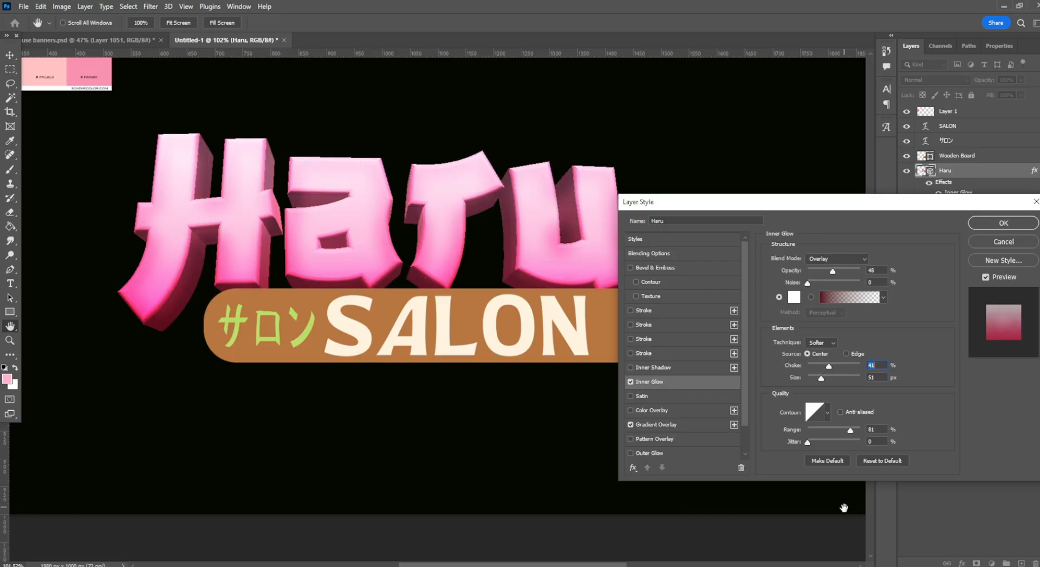
# Lower the Inner Glow opacity on the Haru layer to 39%.
pyautogui.moveTo(826, 192); pyautogui.dragTo(773, 216)
pyautogui.moveTo(180, 215); pyautogui.dragTo(288, 199)
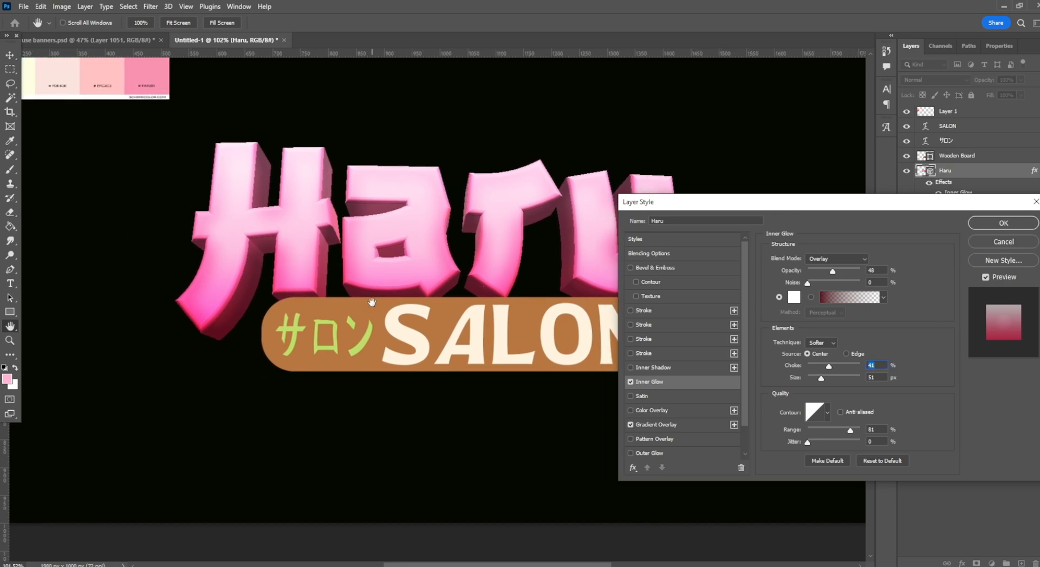
pyautogui.click(827, 272)
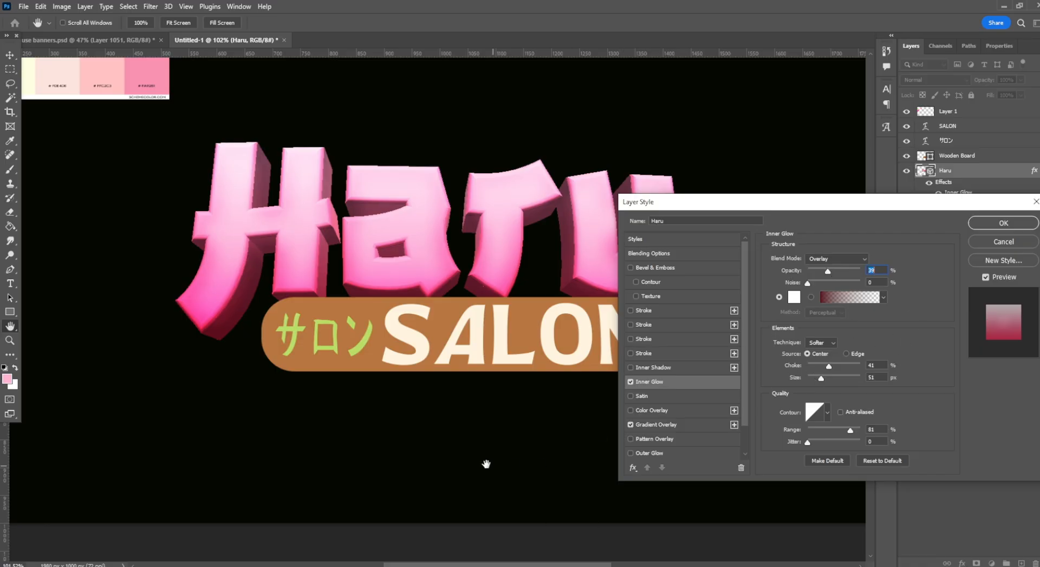
# Enable Inner Shadow on the Haru text with 100% opacity, 3 px distance, 48% choke and 24 px size.
pyautogui.click(655, 368)
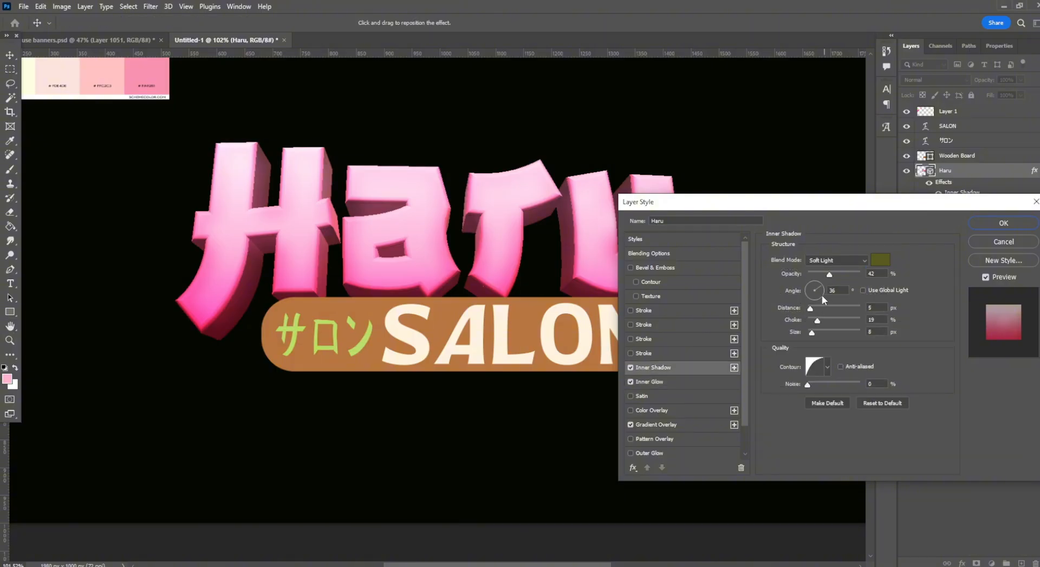
pyautogui.moveTo(811, 308); pyautogui.dragTo(861, 308)
pyautogui.moveTo(829, 274); pyautogui.dragTo(861, 274)
pyautogui.moveTo(812, 332)
pyautogui.mouseDown()
pyautogui.moveTo(844, 334)
pyautogui.moveTo(806, 332)
pyautogui.moveTo(860, 321)
pyautogui.moveTo(817, 332)
pyautogui.moveTo(788, 309)
pyautogui.moveTo(810, 306)
pyautogui.moveTo(785, 308)
pyautogui.moveTo(811, 331)
pyautogui.moveTo(789, 325)
pyautogui.moveTo(813, 332)
pyautogui.mouseUp()
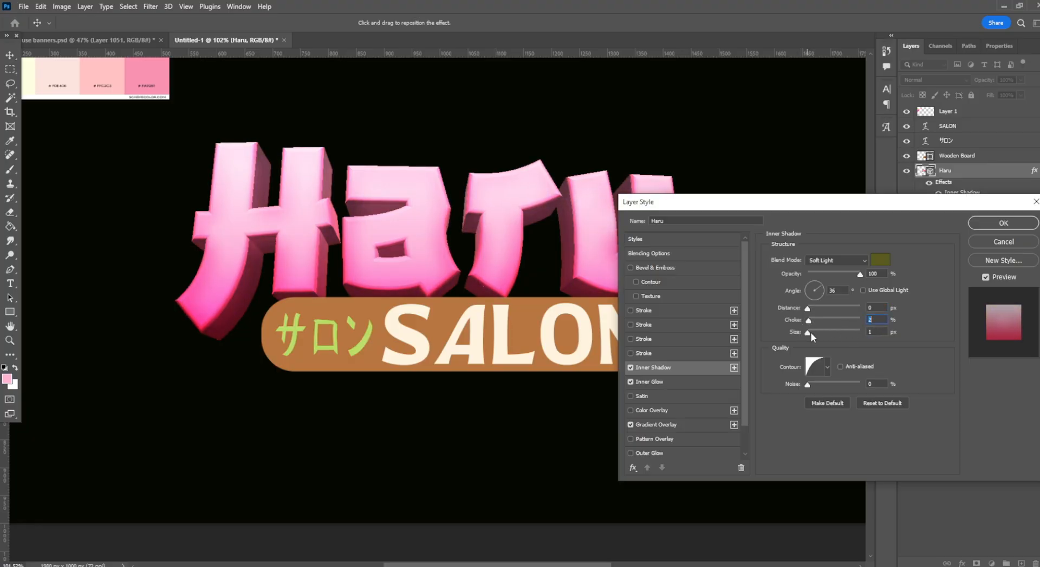
pyautogui.click(816, 333)
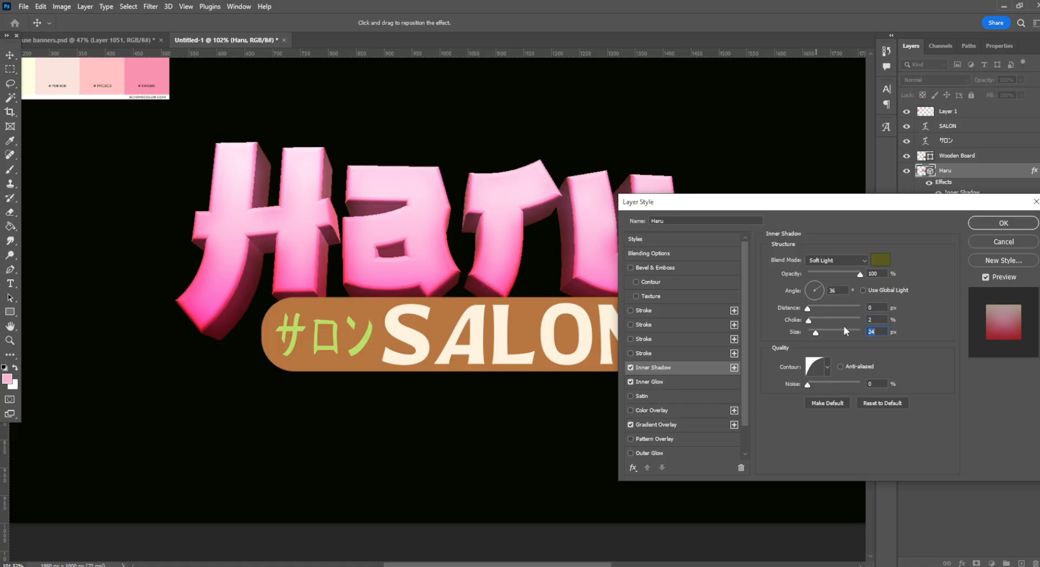
pyautogui.moveTo(819, 310)
pyautogui.mouseDown()
pyautogui.moveTo(840, 310)
pyautogui.moveTo(812, 313)
pyautogui.moveTo(814, 322)
pyautogui.moveTo(835, 319)
pyautogui.moveTo(886, 342)
pyautogui.moveTo(897, 214)
pyautogui.mouseUp()
# Try several red and pink tones for the inner shadow and set its color to white (ffffff).
pyautogui.click(888, 265)
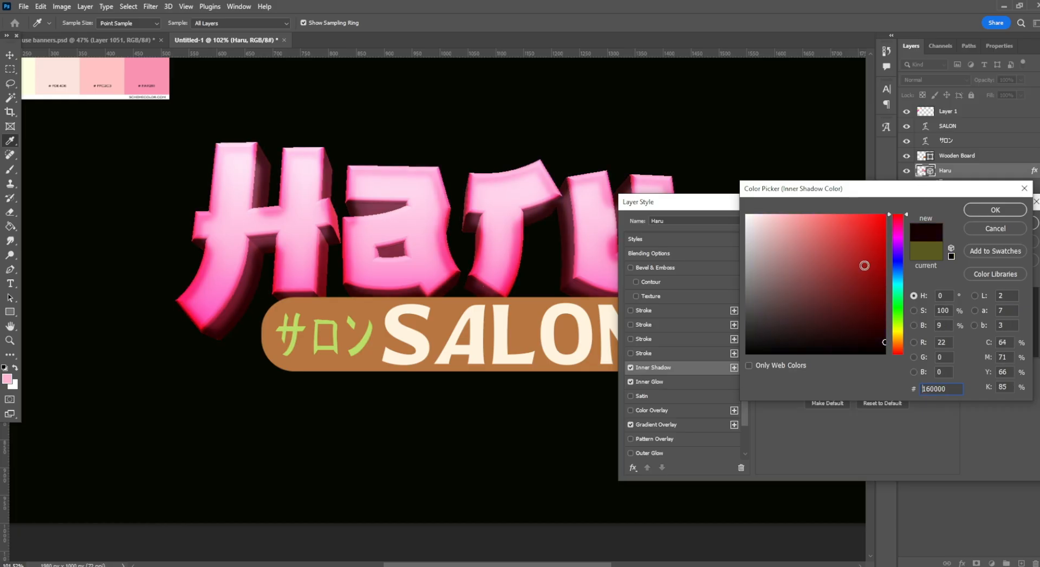
pyautogui.moveTo(865, 265)
pyautogui.mouseDown()
pyautogui.moveTo(887, 266)
pyautogui.moveTo(894, 235)
pyautogui.mouseUp()
pyautogui.moveTo(795, 275)
pyautogui.mouseDown()
pyautogui.moveTo(812, 267)
pyautogui.moveTo(745, 213)
pyautogui.mouseUp()
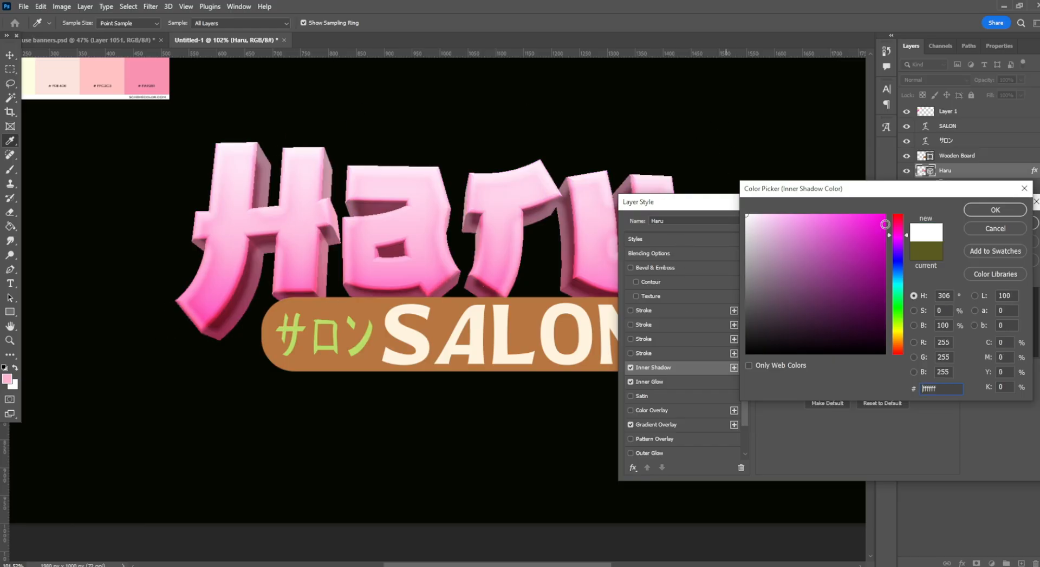
pyautogui.moveTo(898, 230); pyautogui.dragTo(898, 219)
pyautogui.click(884, 225)
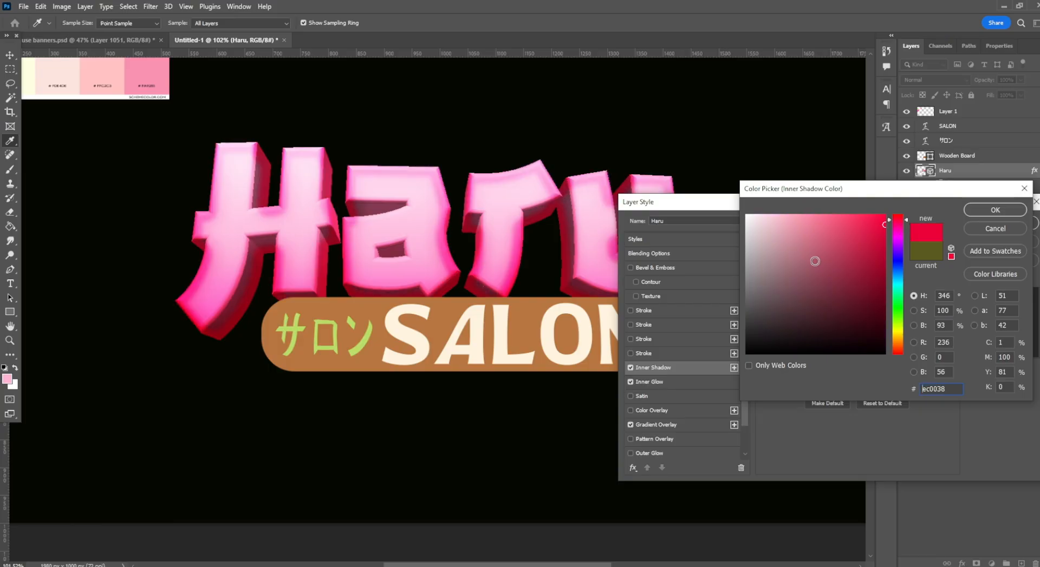
pyautogui.click(870, 281)
pyautogui.click(808, 221)
pyautogui.click(822, 244)
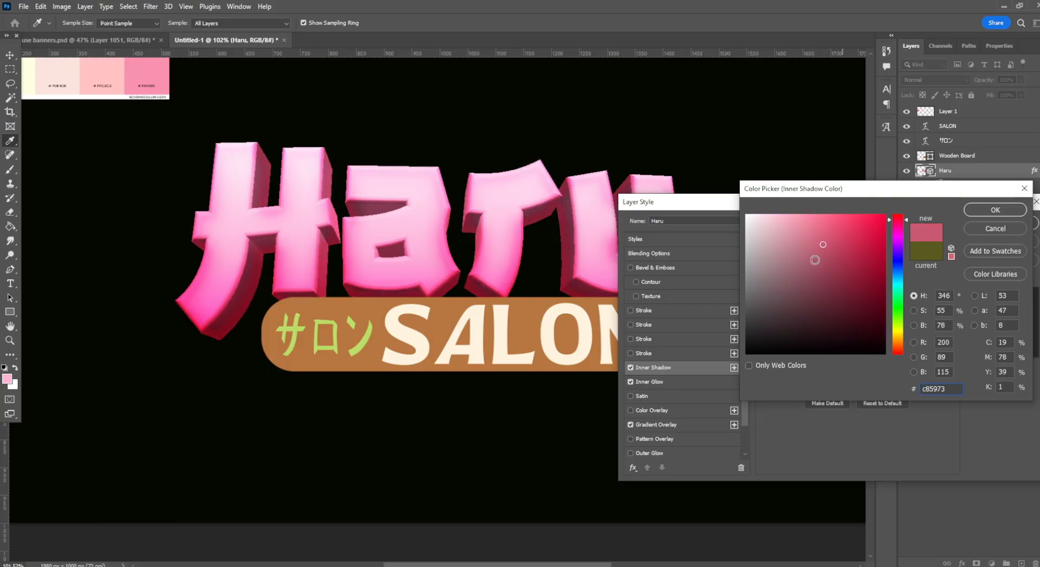
pyautogui.moveTo(795, 281); pyautogui.dragTo(716, 157)
pyautogui.click(899, 221)
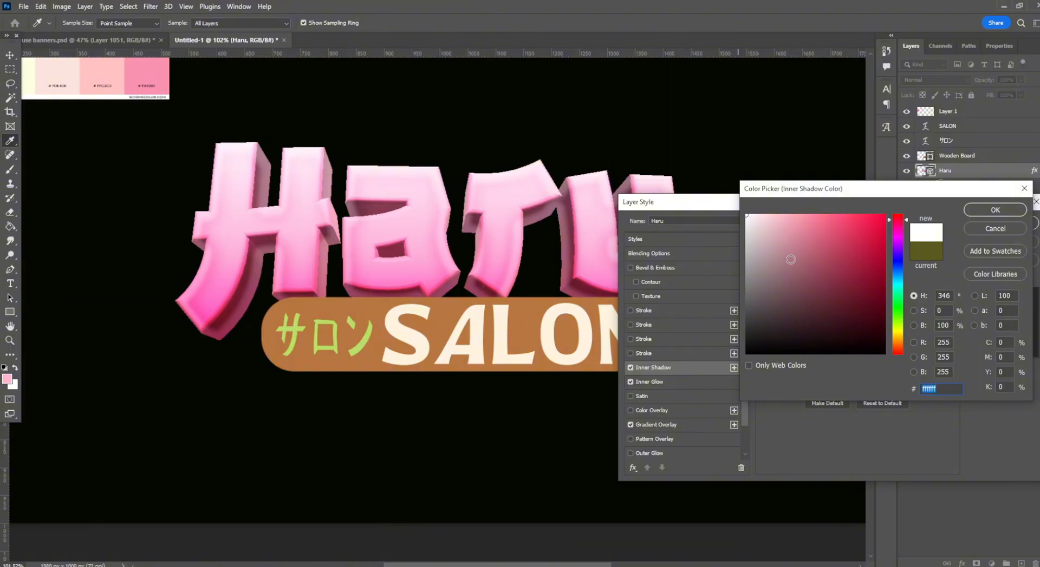
pyautogui.click(983, 211)
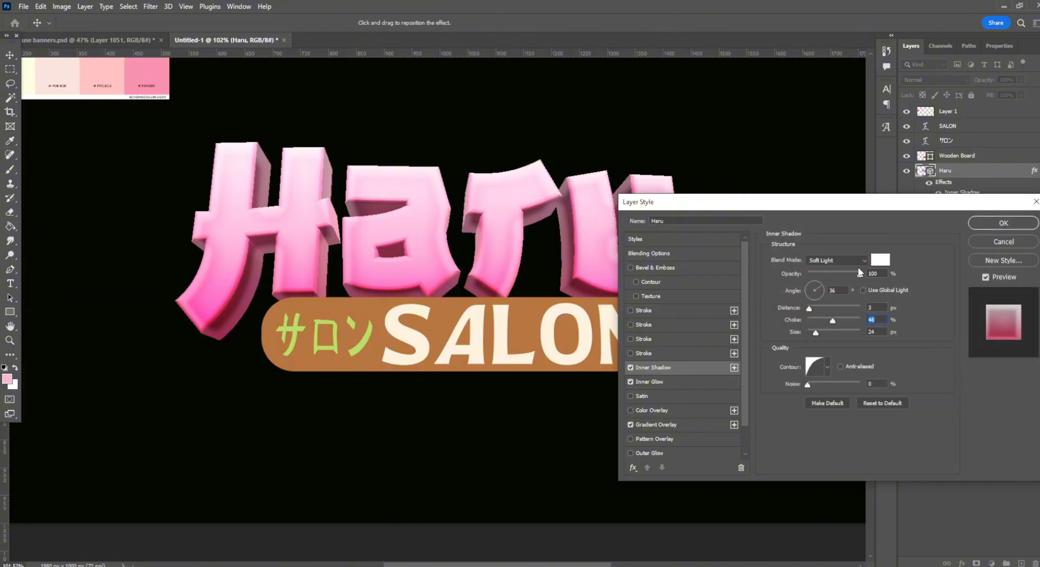
# Change the inner shadow color to a very pale pink.
pyautogui.click(883, 260)
pyautogui.moveTo(753, 228)
pyautogui.mouseDown()
pyautogui.moveTo(760, 203)
pyautogui.moveTo(785, 211)
pyautogui.moveTo(758, 215)
pyautogui.mouseUp()
pyautogui.click(995, 210)
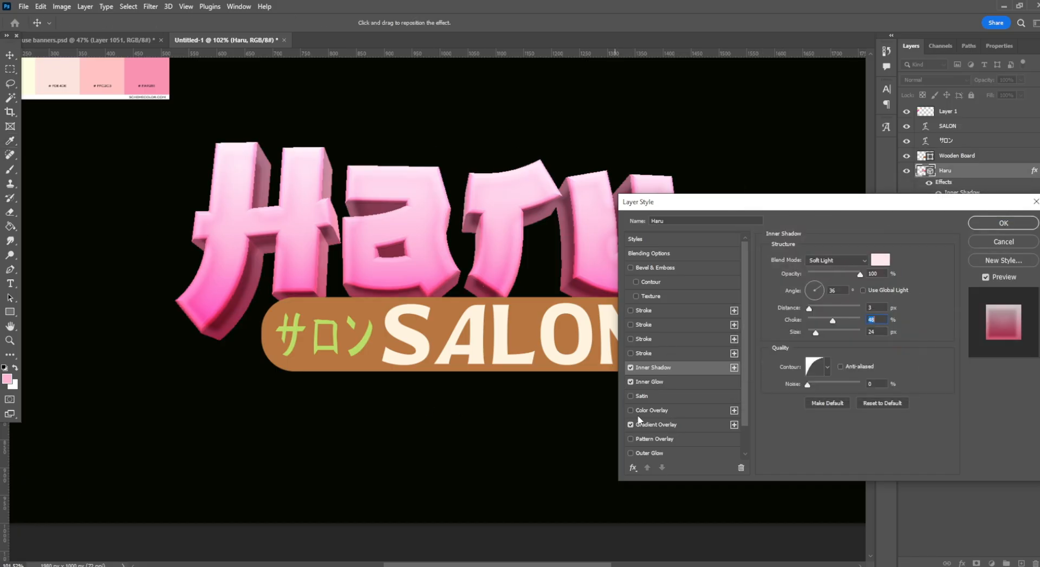
# Enable a Color Overlay in Overlay mode on the Haru text, using pink ff5988 at 24% opacity.
pyautogui.click(662, 411)
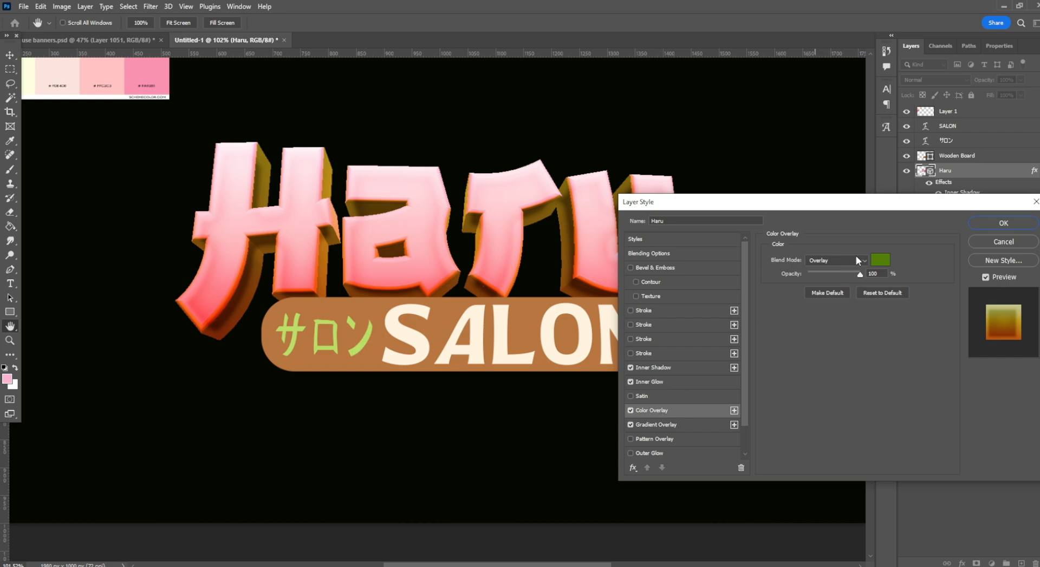
pyautogui.click(881, 261)
pyautogui.moveTo(900, 225); pyautogui.dragTo(899, 221)
pyautogui.click(773, 215)
pyautogui.moveTo(793, 253); pyautogui.dragTo(830, 203)
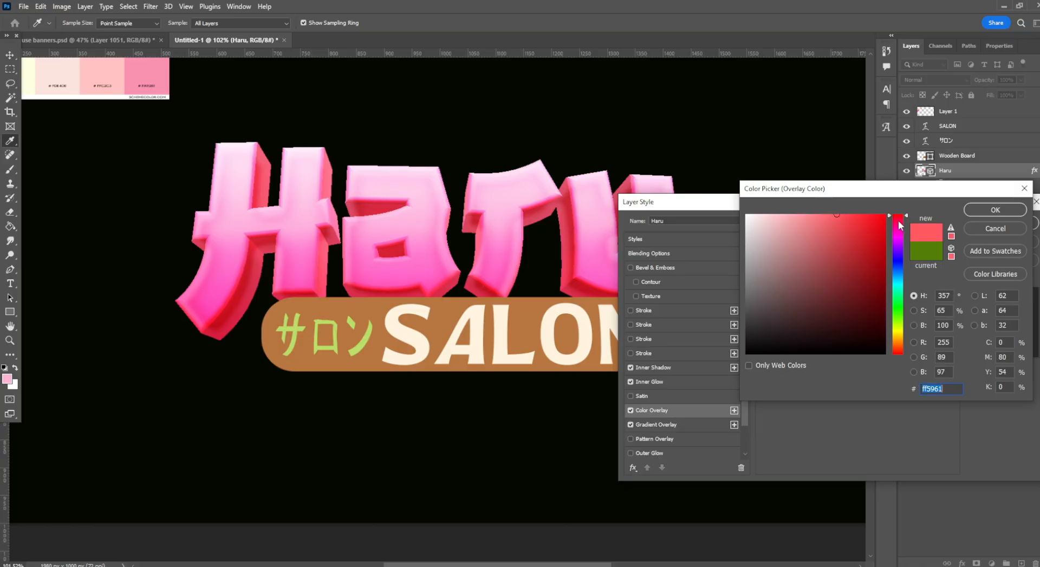
pyautogui.moveTo(824, 248); pyautogui.dragTo(837, 186)
pyautogui.click(1011, 210)
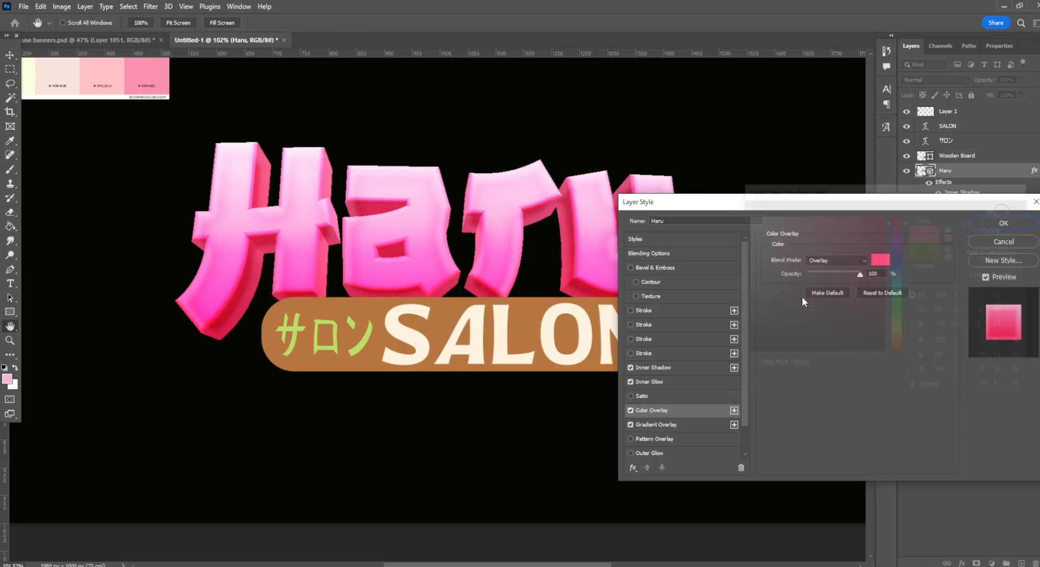
pyautogui.moveTo(821, 271); pyautogui.dragTo(825, 271)
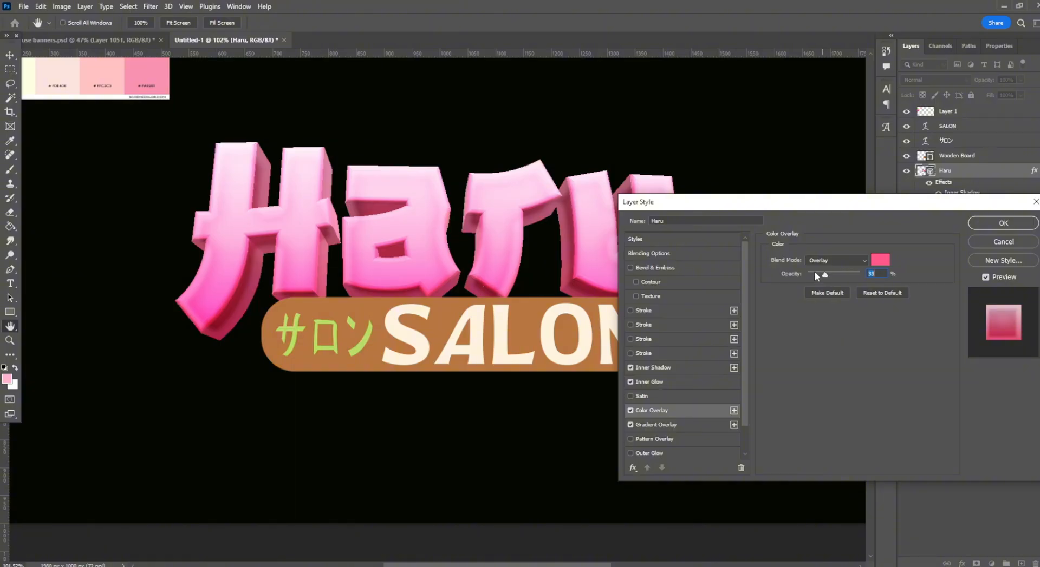
# Change the Color Overlay color to the red ff4c4c.
pyautogui.click(880, 261)
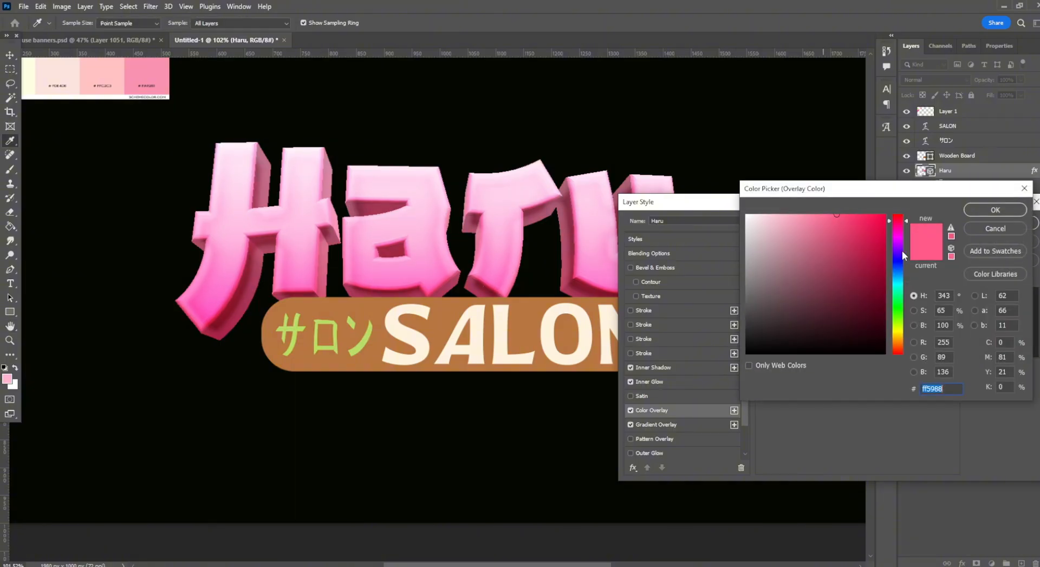
pyautogui.click(898, 220)
pyautogui.click(898, 362)
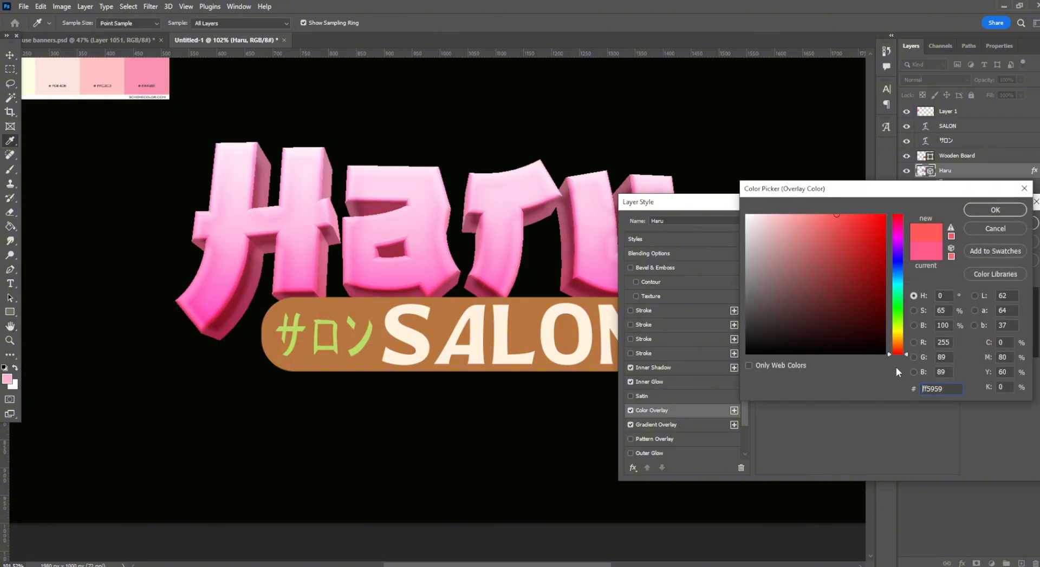
pyautogui.moveTo(900, 274); pyautogui.dragTo(902, 206)
pyautogui.click(843, 215)
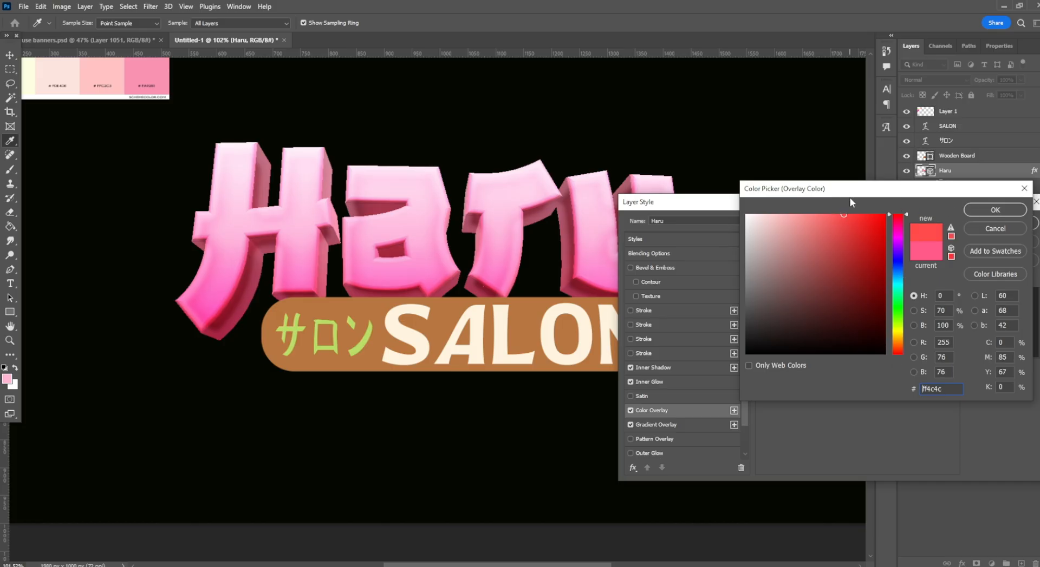
pyautogui.click(996, 212)
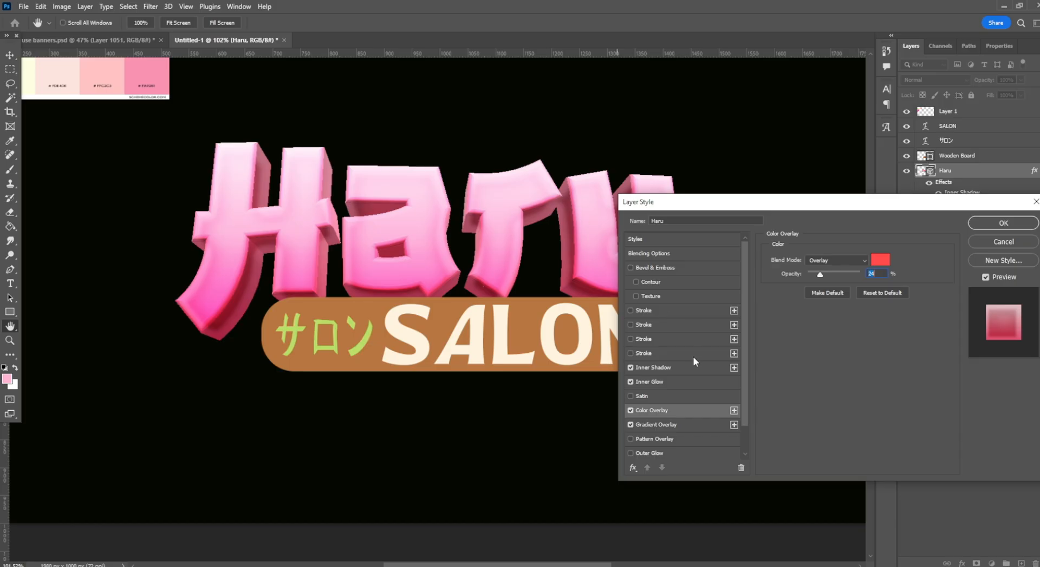
# Enable Bevel & Emboss on the Haru text with 27 px size, 16 px soften and 42% highlight opacity.
pyautogui.click(631, 267)
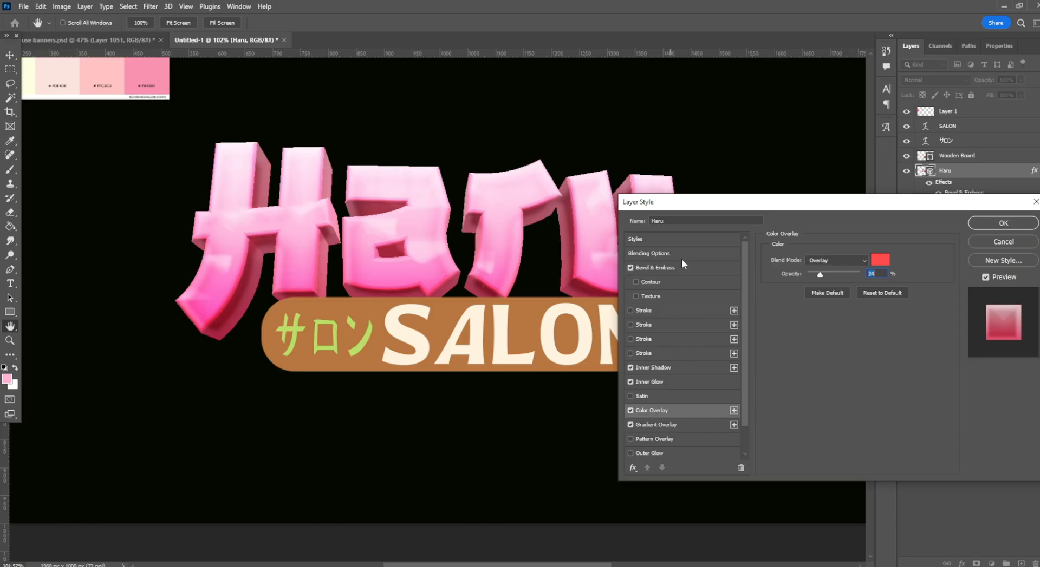
pyautogui.click(666, 267)
pyautogui.moveTo(841, 320); pyautogui.dragTo(791, 324)
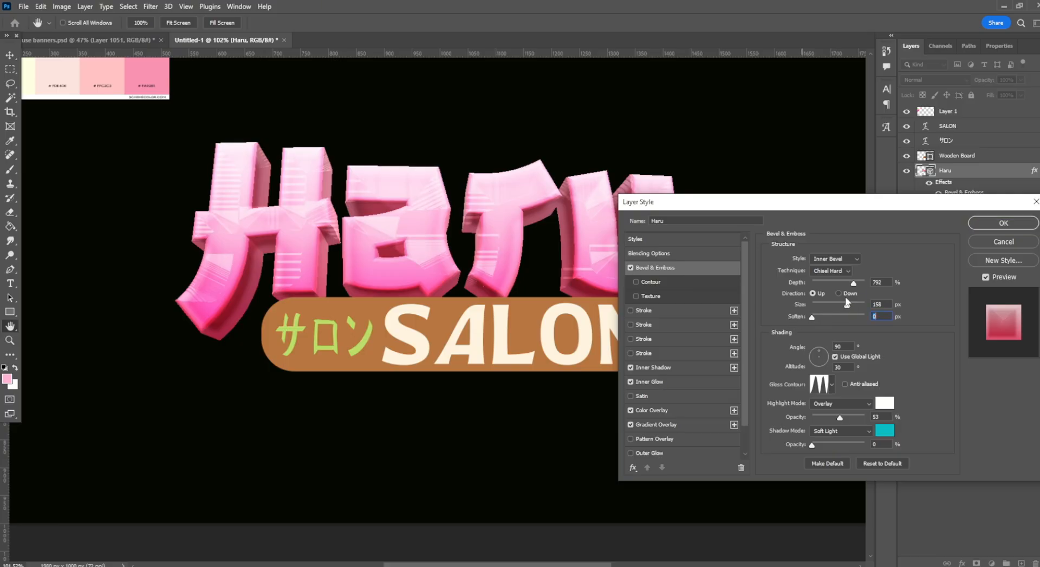
pyautogui.moveTo(847, 304); pyautogui.dragTo(821, 309)
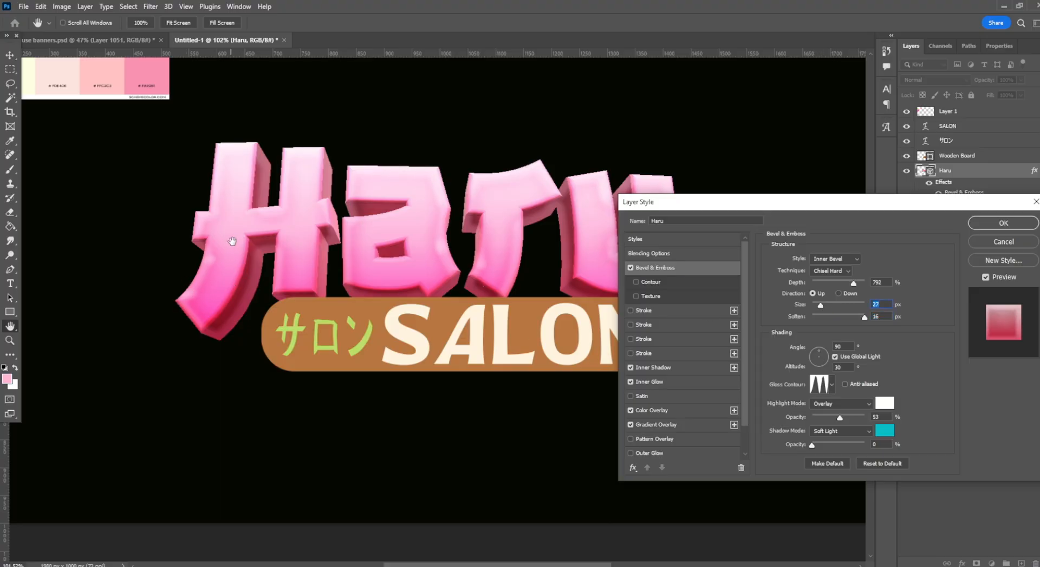
pyautogui.moveTo(820, 203); pyautogui.dragTo(876, 72)
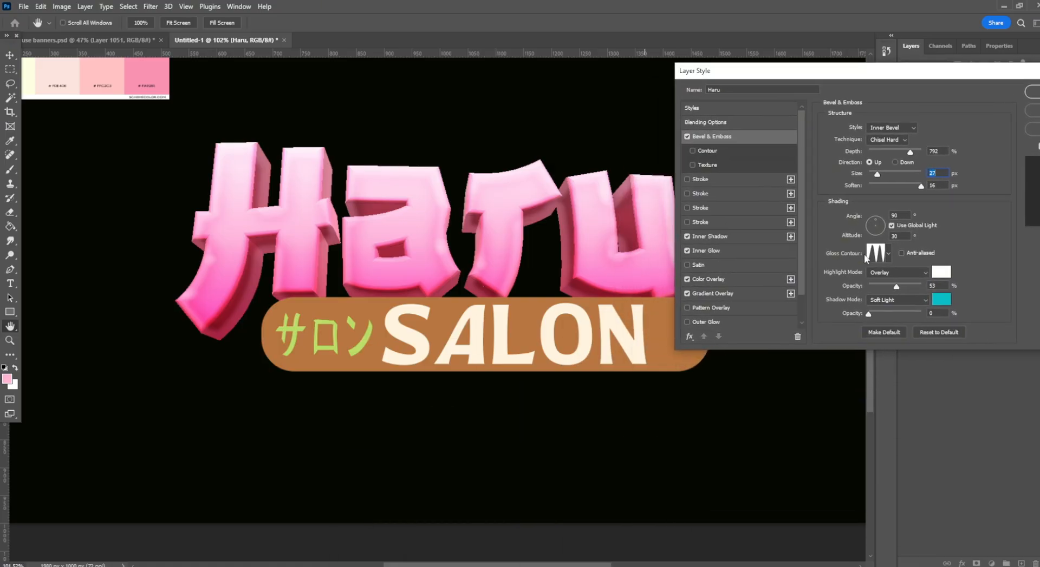
pyautogui.moveTo(891, 288)
pyautogui.mouseDown()
pyautogui.moveTo(878, 290)
pyautogui.moveTo(924, 287)
pyautogui.moveTo(876, 288)
pyautogui.moveTo(892, 285)
pyautogui.mouseUp()
pyautogui.click(890, 287)
pyautogui.moveTo(899, 73); pyautogui.dragTo(827, 163)
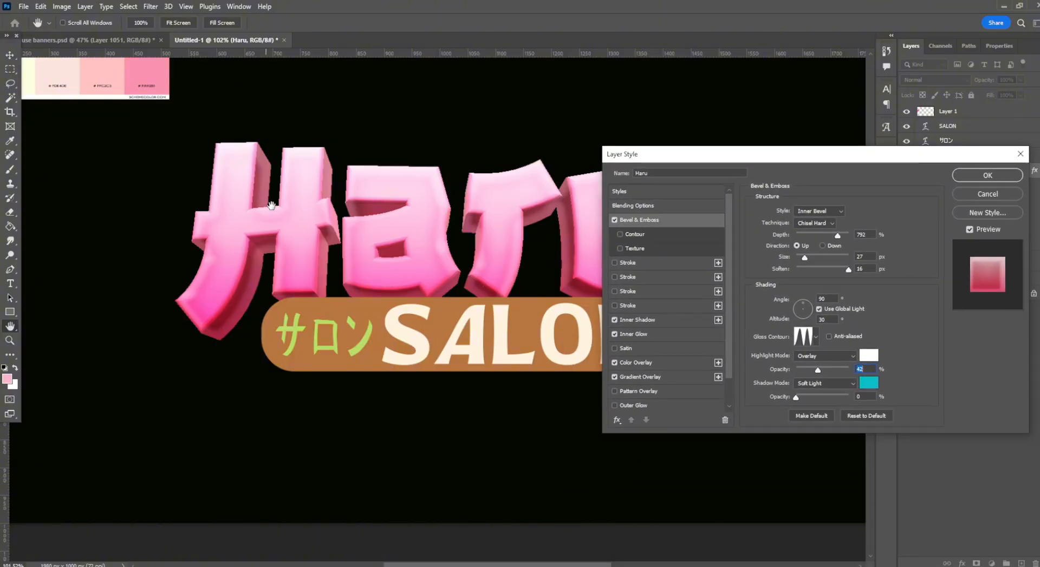
# Enable the Satin effect on the Haru text, comparing it on and off, and open its settings.
pyautogui.click(614, 348)
pyautogui.click(615, 350)
pyautogui.click(614, 349)
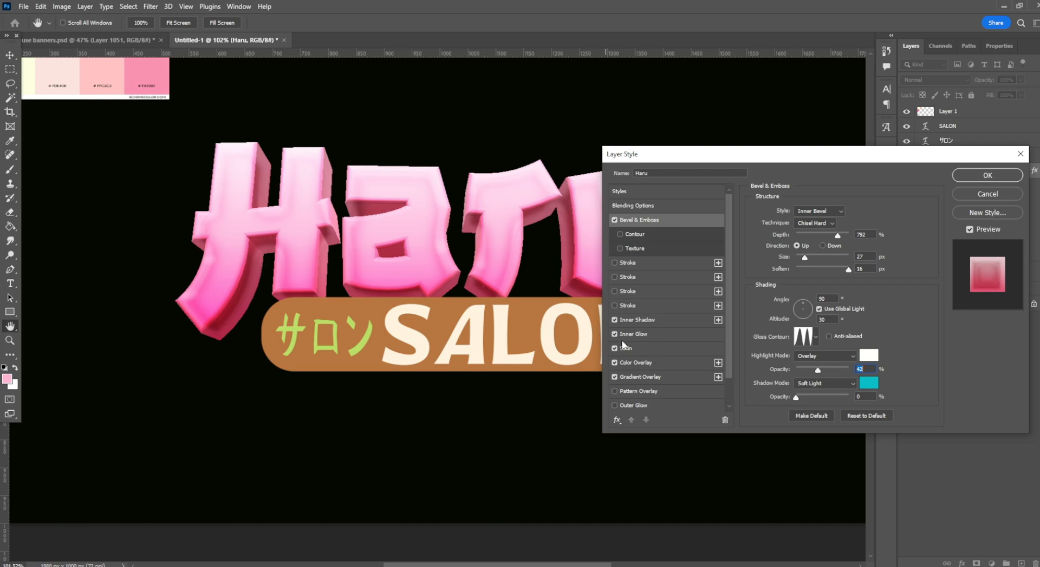
pyautogui.click(624, 348)
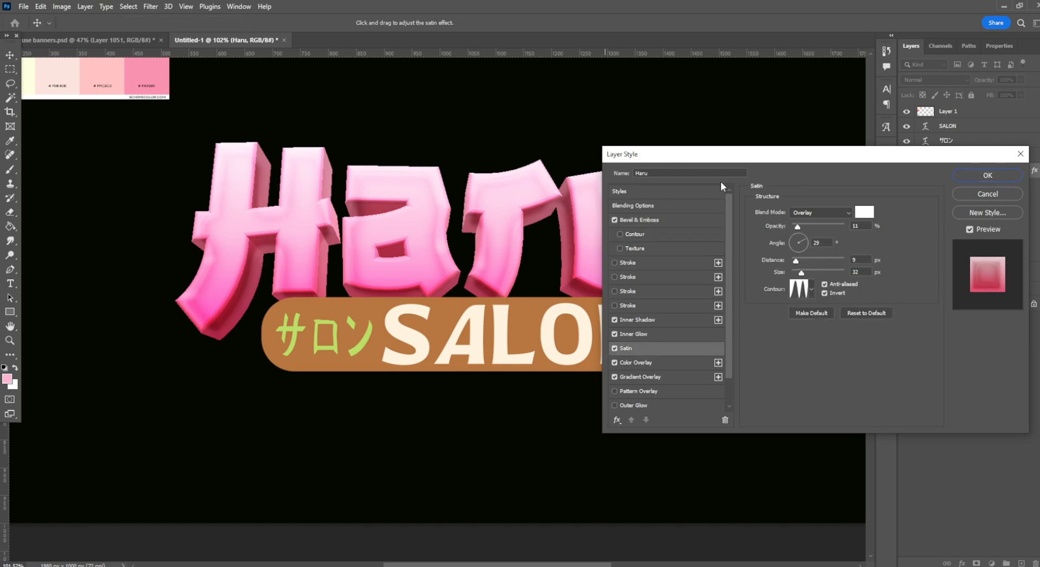
pyautogui.moveTo(757, 159); pyautogui.dragTo(816, 147)
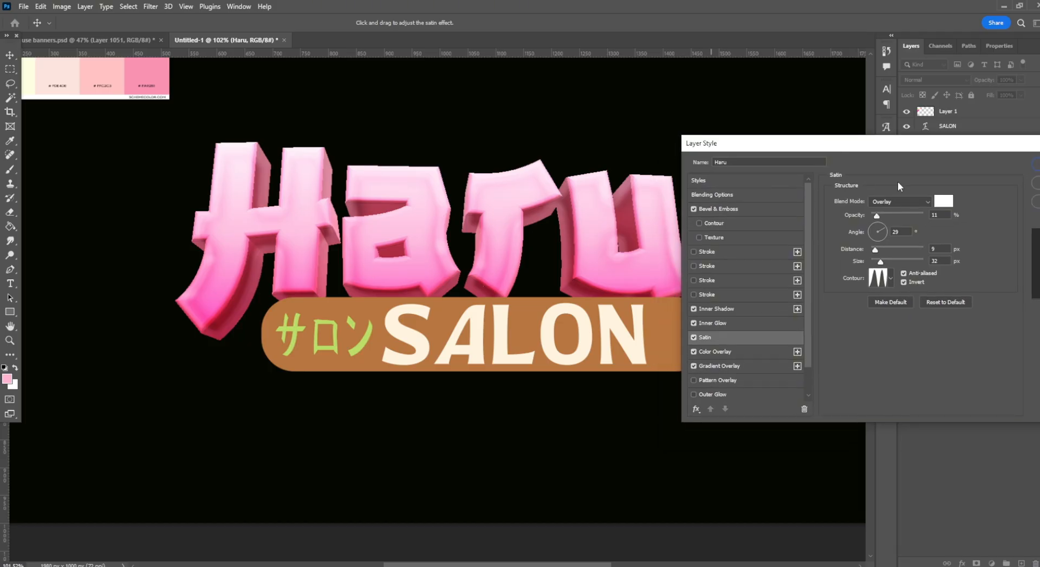
pyautogui.moveTo(937, 147); pyautogui.dragTo(803, 143)
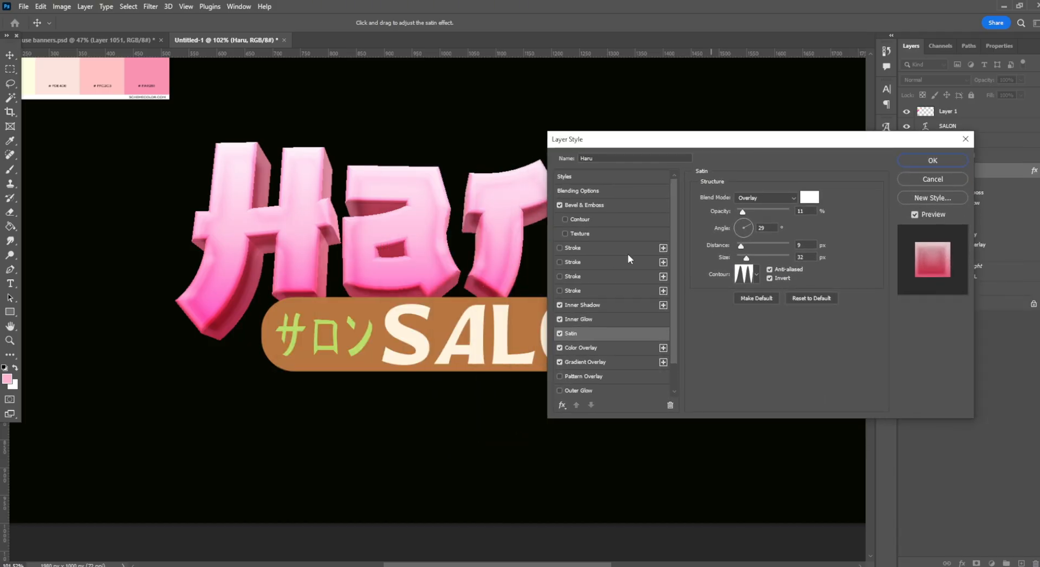
# Enable a Pattern Overlay on the Haru text using the green grass pattern at 6% opacity.
pyautogui.scroll(-2, 665, 334)
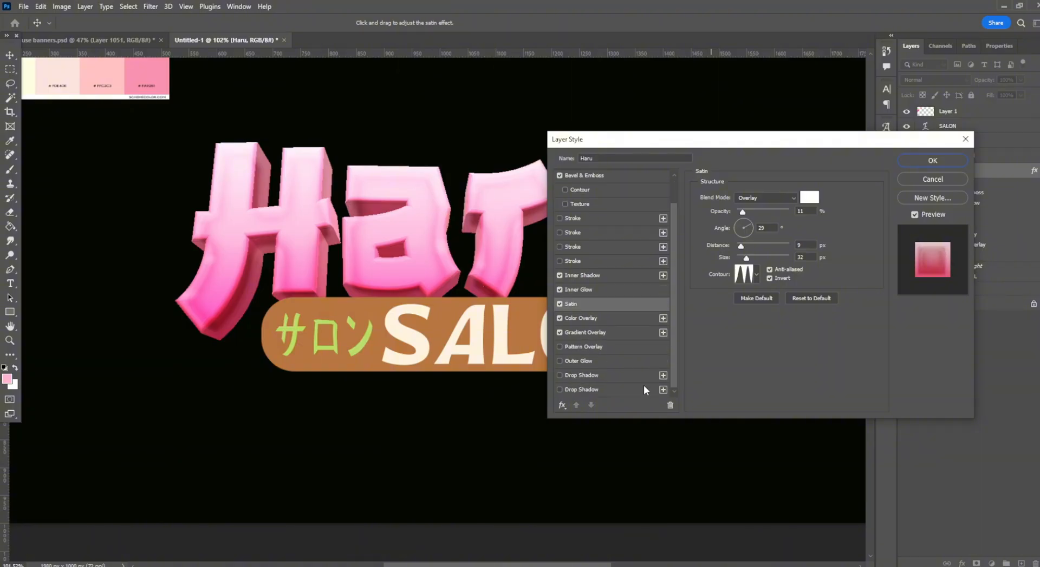
pyautogui.click(583, 347)
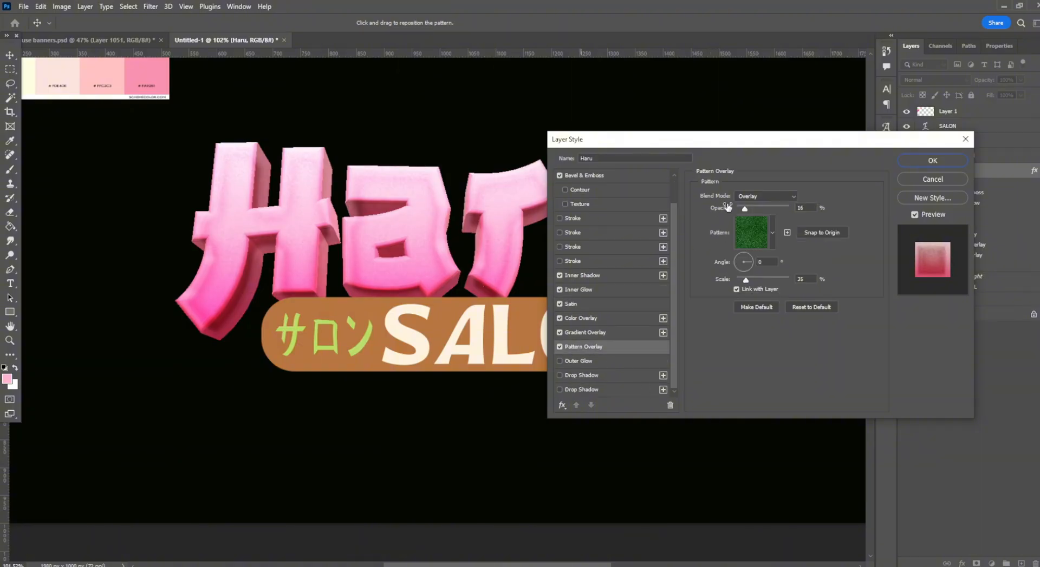
pyautogui.click(773, 234)
pyautogui.click(732, 337)
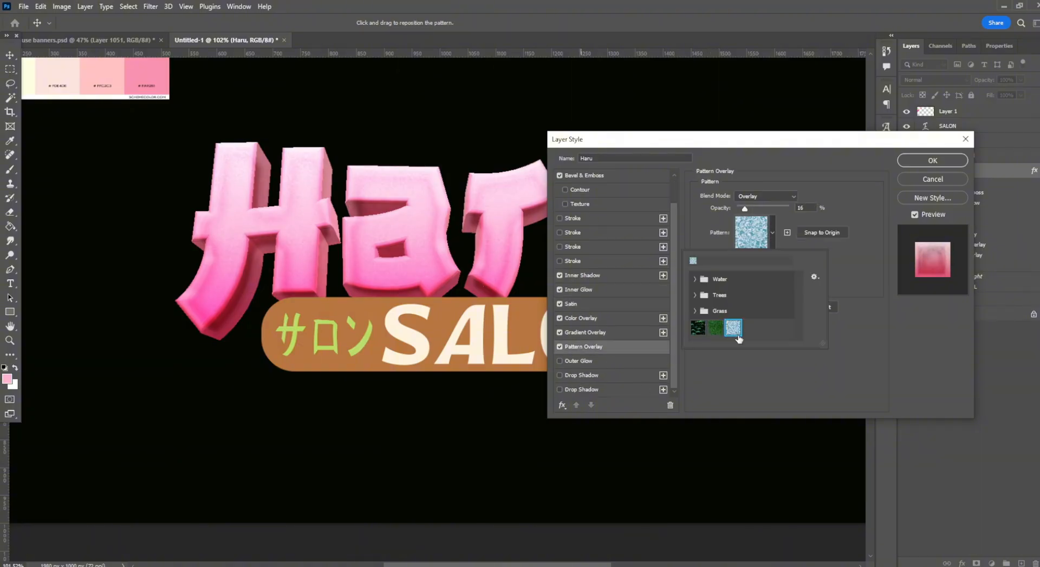
pyautogui.click(721, 389)
pyautogui.click(773, 234)
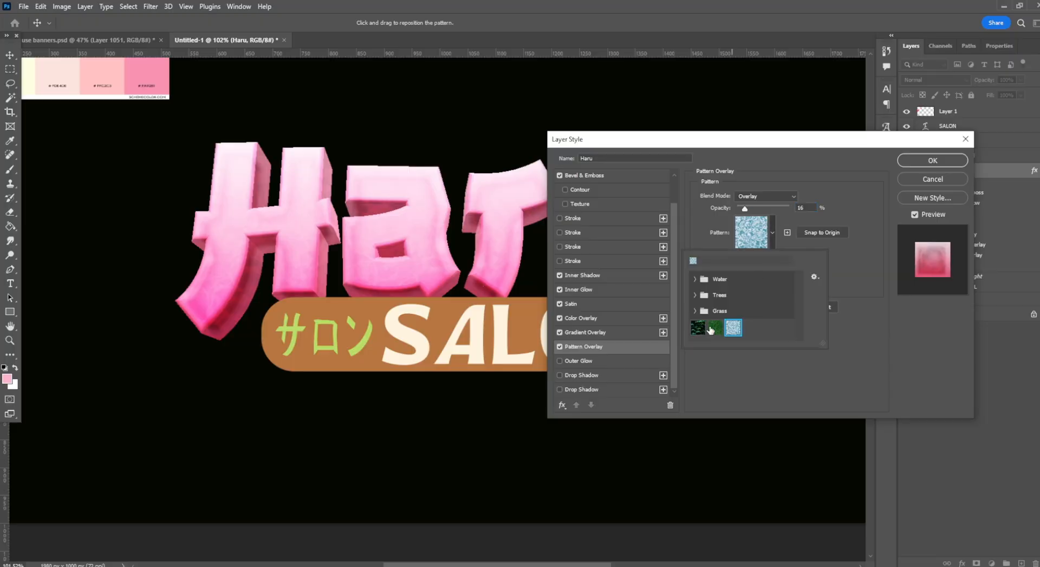
pyautogui.click(714, 327)
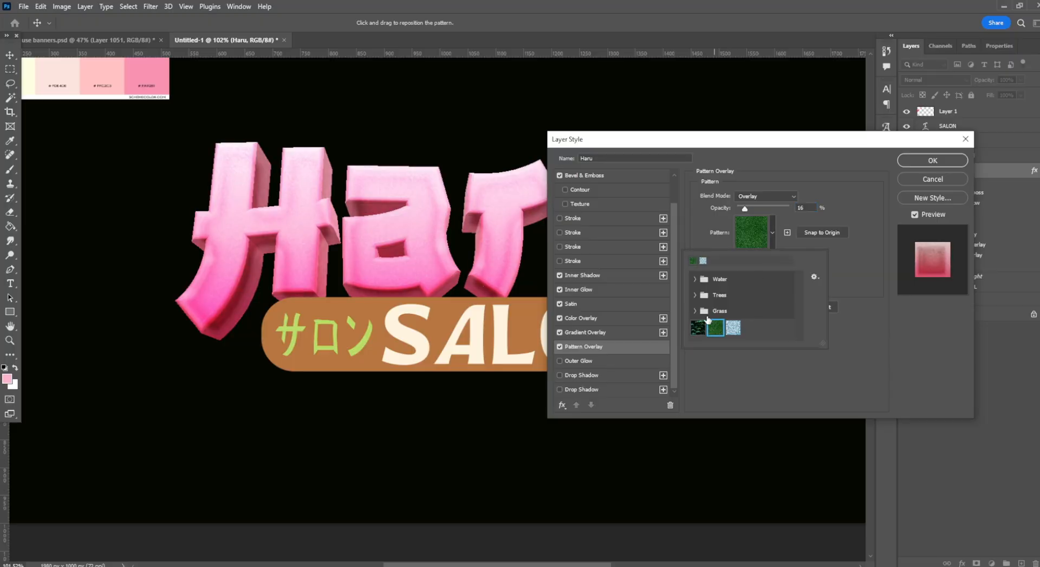
pyautogui.click(734, 330)
pyautogui.press('Return')
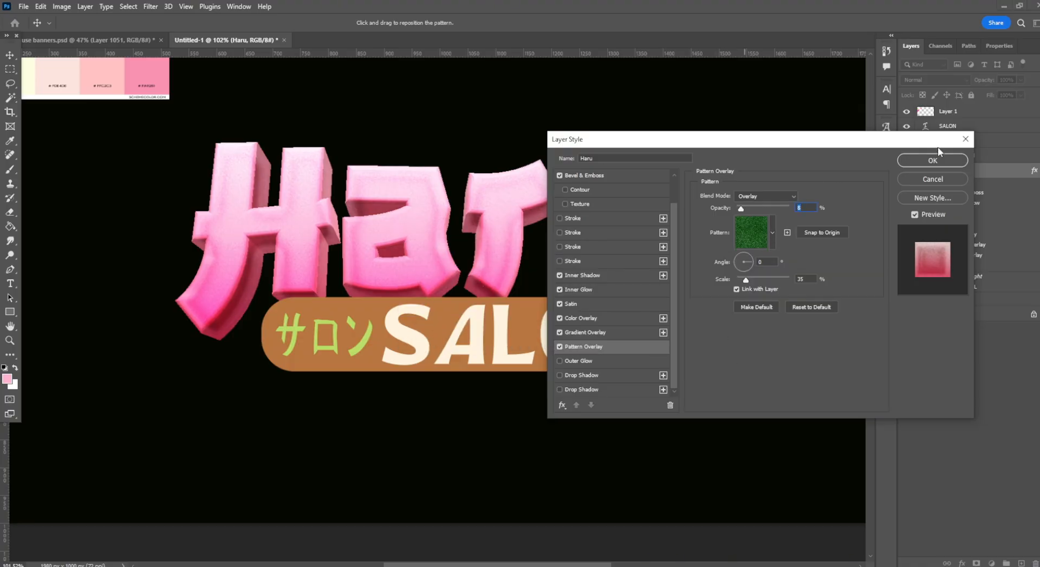
# Confirm the layer style settings for the Haru lettering.
pyautogui.click(933, 161)
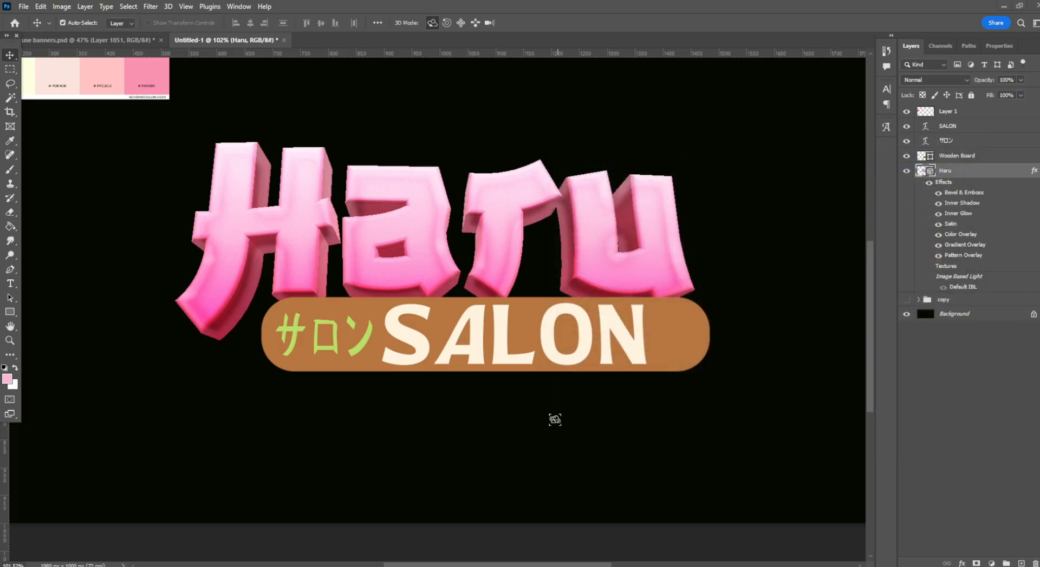
pyautogui.scroll(-5, 567, 401)
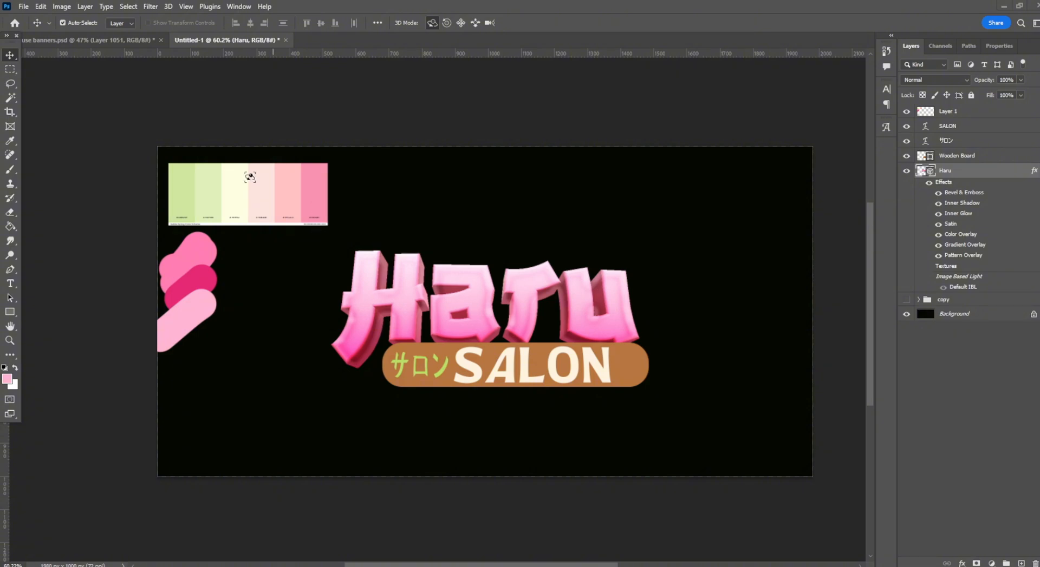
pyautogui.click(11, 69)
pyautogui.moveTo(286, 230); pyautogui.dragTo(742, 377)
pyautogui.click(335, 239)
pyautogui.moveTo(298, 255)
pyautogui.mouseDown()
pyautogui.moveTo(737, 396)
pyautogui.moveTo(749, 385)
pyautogui.mouseUp()
pyautogui.moveTo(587, 347)
pyautogui.mouseDown()
pyautogui.moveTo(582, 319)
pyautogui.moveTo(574, 338)
pyautogui.mouseUp()
pyautogui.moveTo(681, 190); pyautogui.dragTo(684, 194)
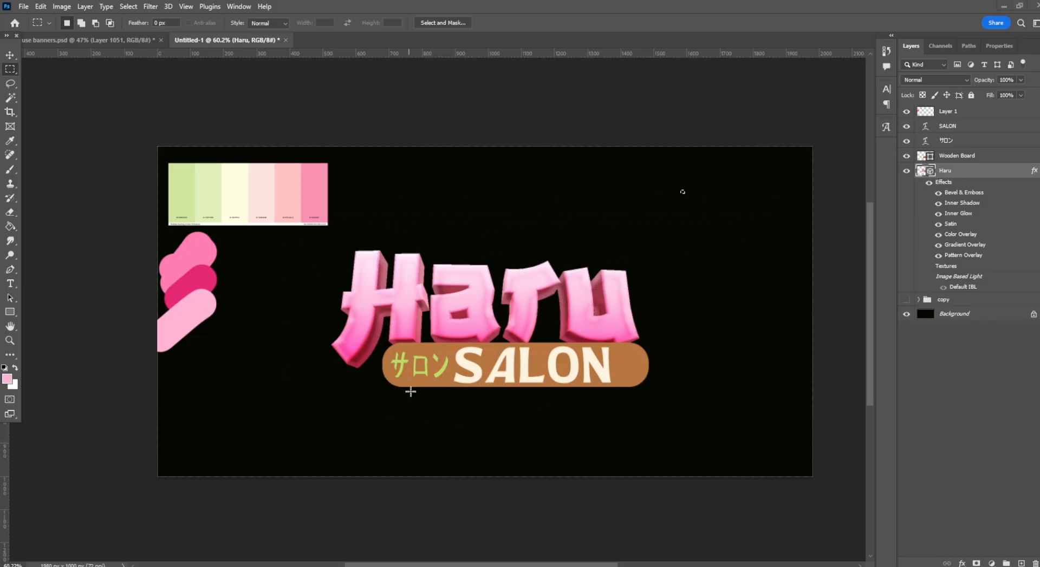
pyautogui.moveTo(441, 385); pyautogui.dragTo(564, 443)
pyautogui.moveTo(561, 245); pyautogui.dragTo(557, 247)
pyautogui.moveTo(361, 337); pyautogui.dragTo(682, 399)
pyautogui.click(576, 382)
pyautogui.moveTo(568, 388); pyautogui.dragTo(574, 394)
pyautogui.click(954, 155)
pyautogui.click(951, 111)
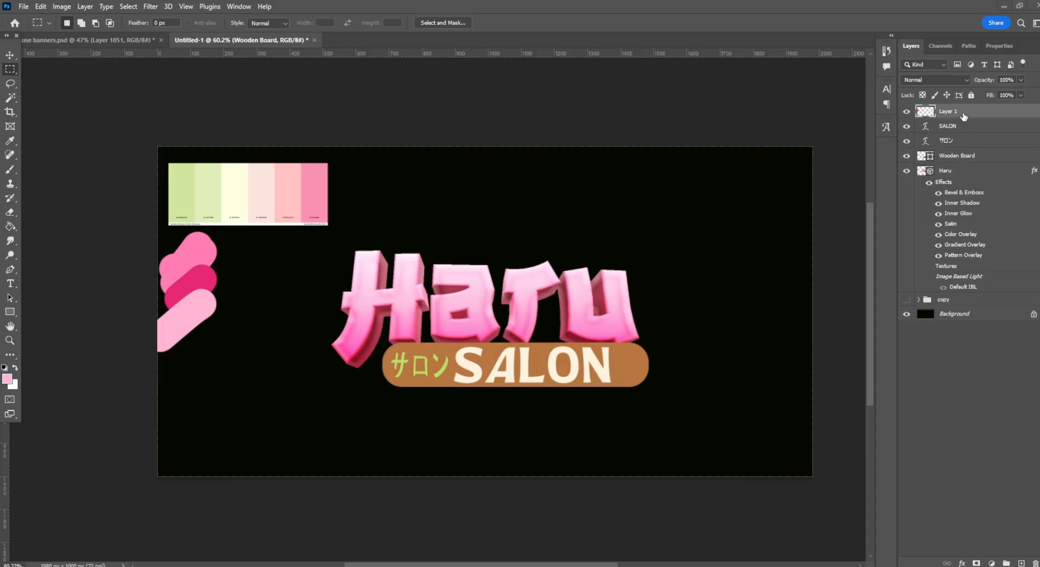
pyautogui.click(950, 127)
# Duplicate the Wooden Board, サロン and SALON layers together and group the copies as "board".
pyautogui.click(954, 156)
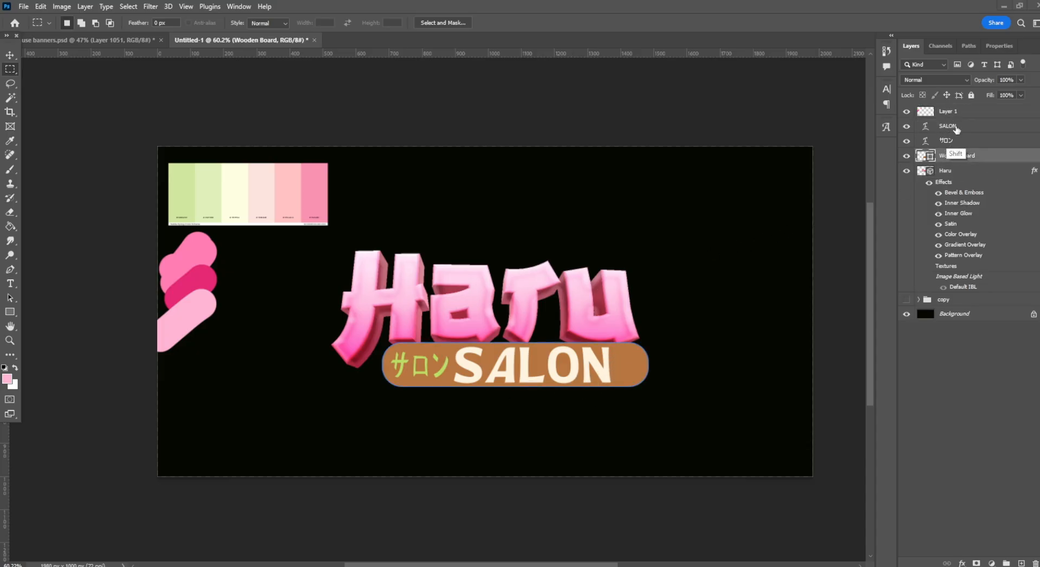
pyautogui.keyDown('shift'); pyautogui.click(956, 127); pyautogui.keyUp('shift')
pyautogui.moveTo(956, 126); pyautogui.dragTo(826, 203)
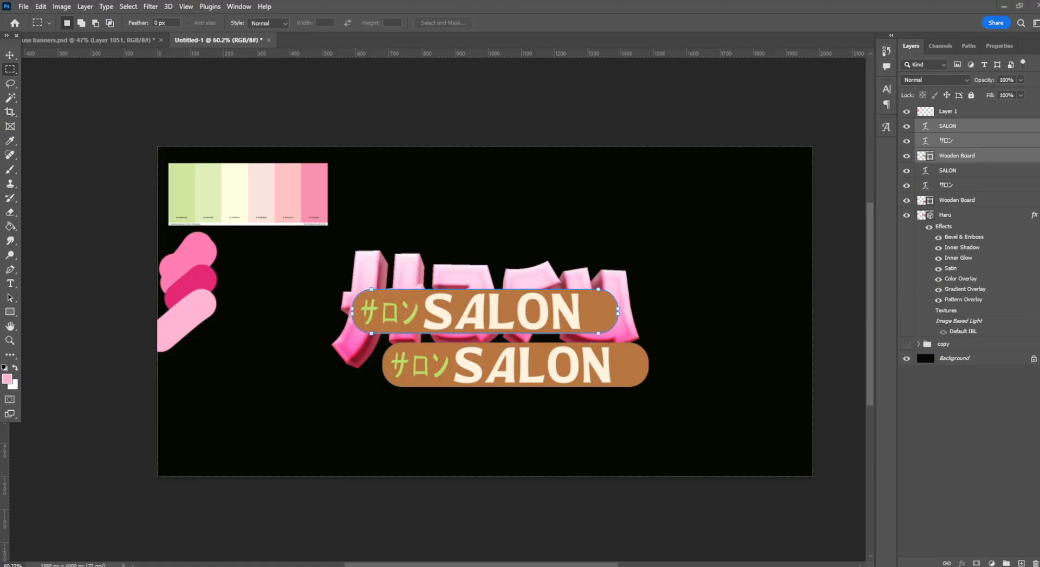
pyautogui.hotkey('ctrl', 'g')
pyautogui.doubleClick(954, 125)
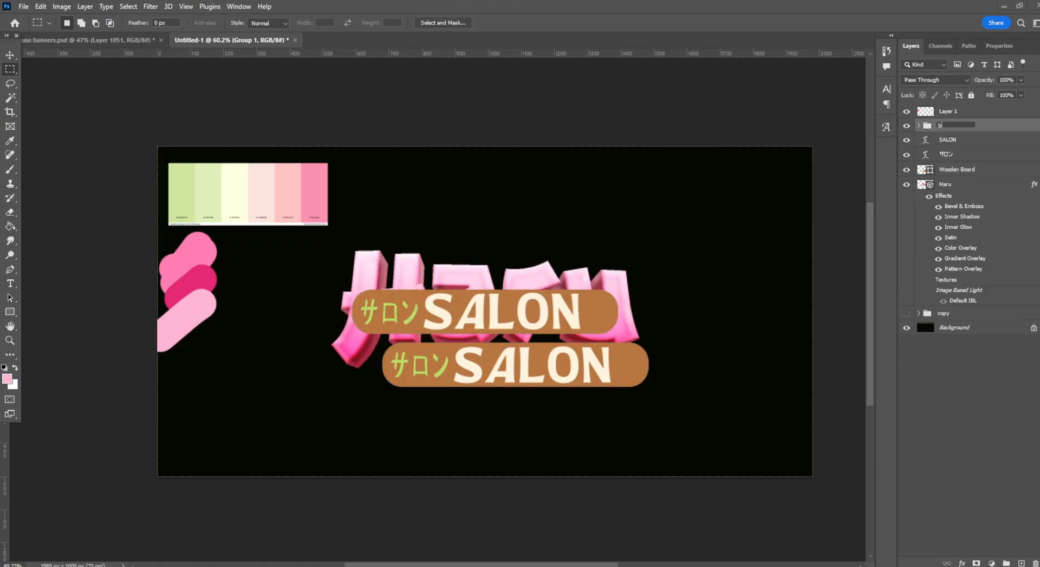
pyautogui.write('board')
pyautogui.press('Return')
# Hide the board group and move it below the Haru layer, just above the copy group.
pyautogui.click(906, 139)
pyautogui.click(906, 139)
pyautogui.click(906, 125)
pyautogui.moveTo(945, 125); pyautogui.dragTo(973, 292)
# Create a new 3D extrusion from the original Wooden Board layer.
pyautogui.click(952, 171)
pyautogui.click(964, 158)
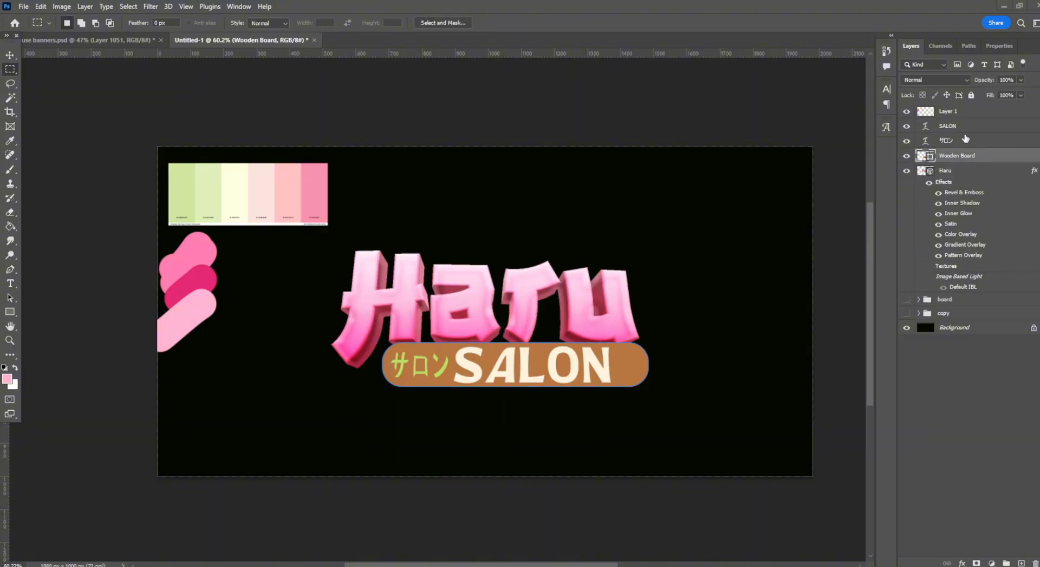
pyautogui.click(949, 128)
pyautogui.click(969, 157)
pyautogui.click(167, 6)
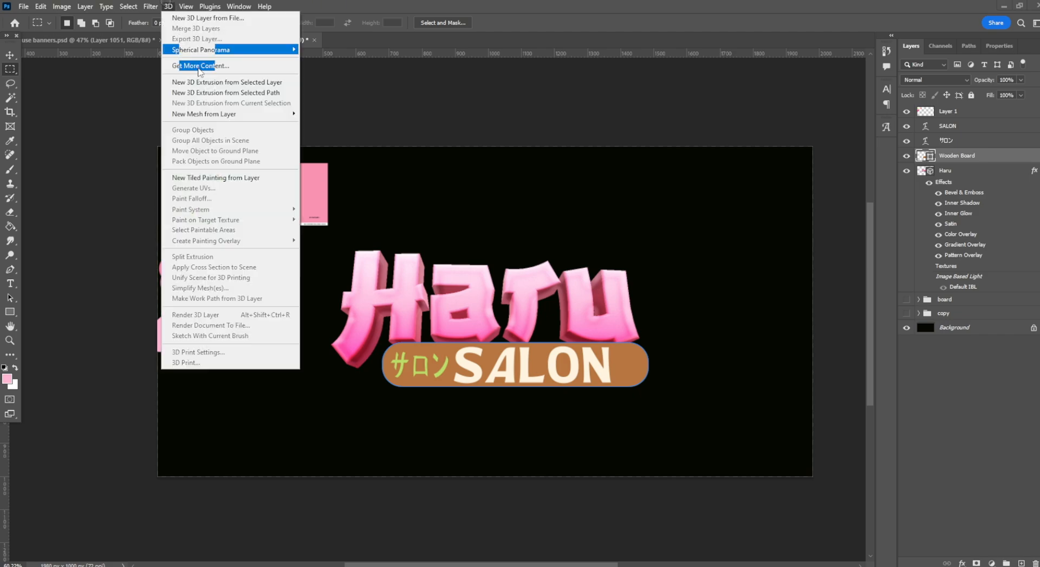
pyautogui.click(243, 83)
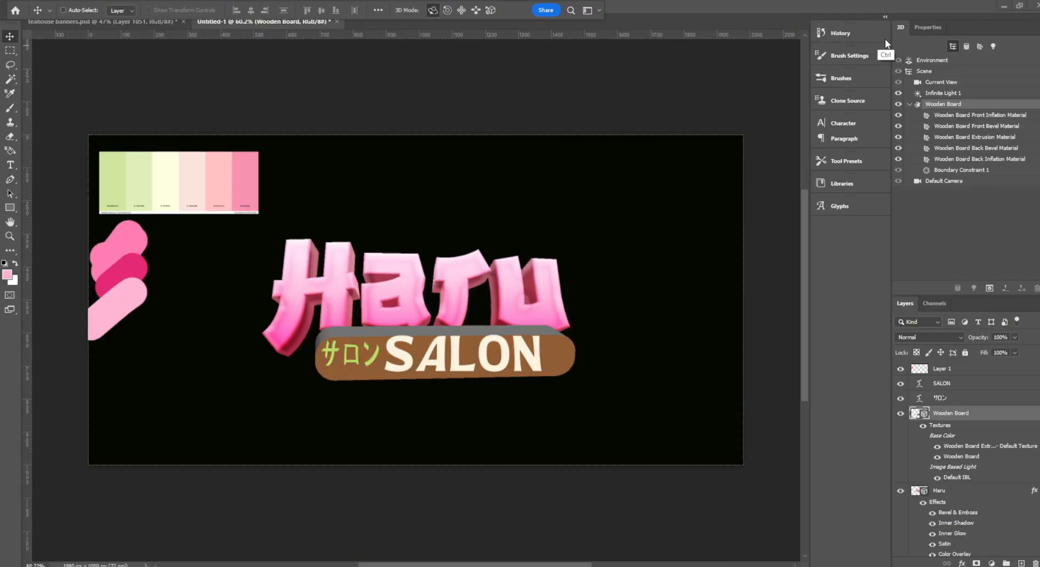
# Turn off Cast Shadows on the Wooden Board mesh and apply the first shape preset in the second row.
pyautogui.click(920, 30)
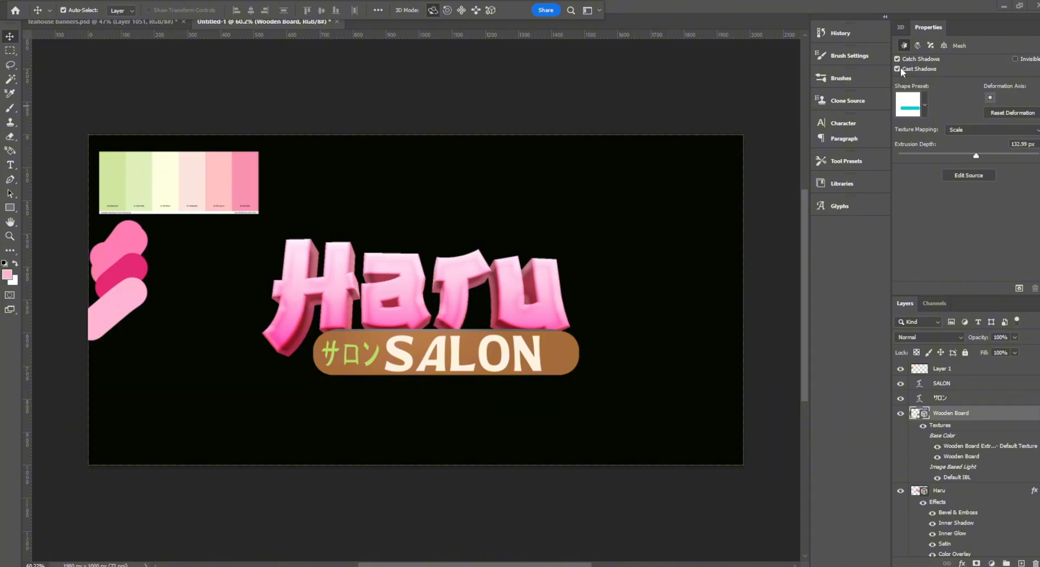
pyautogui.click(899, 68)
pyautogui.click(925, 105)
pyautogui.click(857, 178)
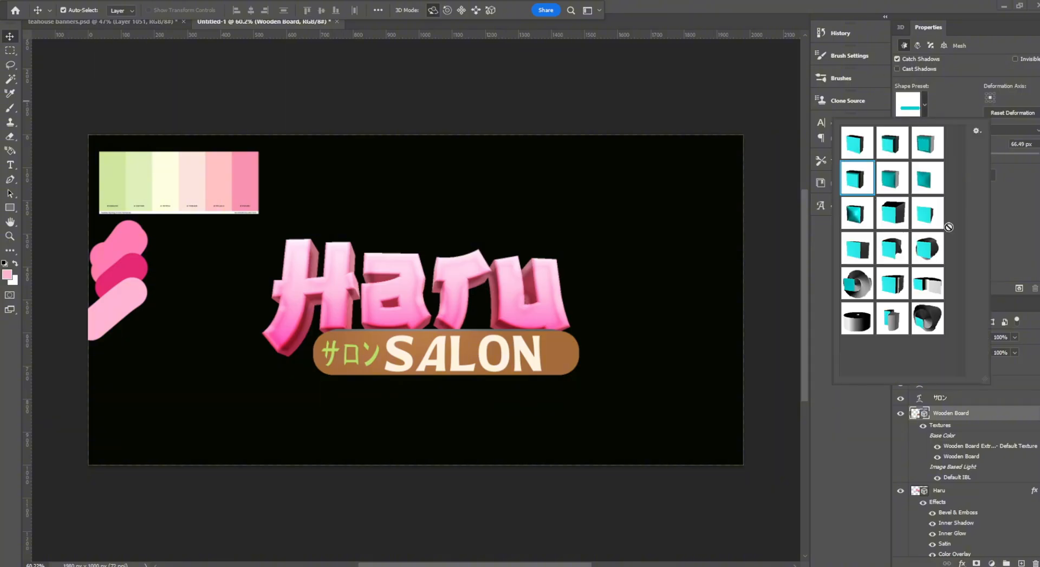
pyautogui.click(989, 235)
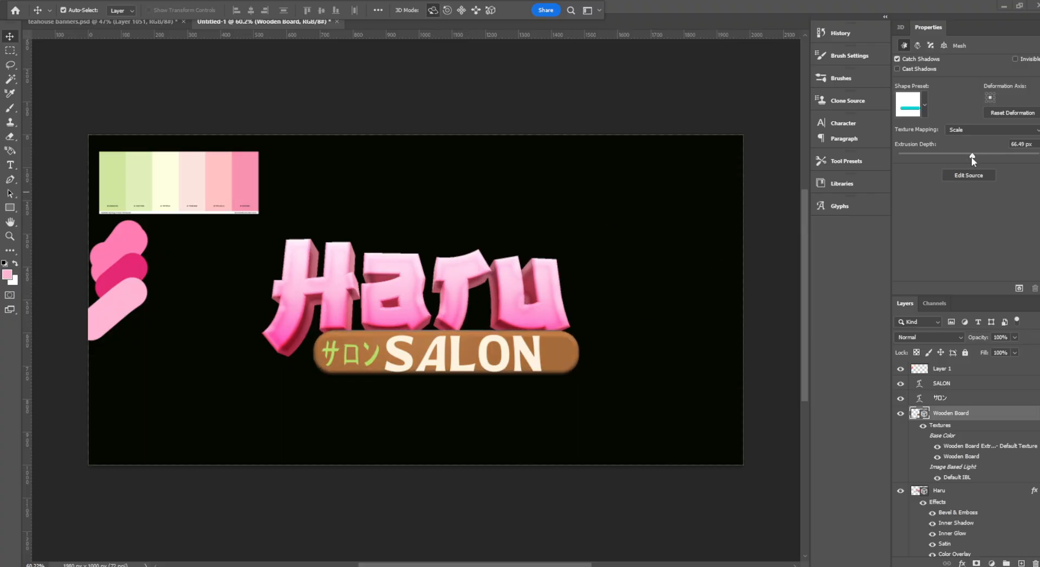
# Try different extrusion depths on the Wooden Board mesh, such as -24.32 px, comparing versions with undo and redo.
pyautogui.moveTo(971, 158)
pyautogui.mouseDown()
pyautogui.moveTo(984, 155)
pyautogui.moveTo(945, 154)
pyautogui.moveTo(968, 156)
pyautogui.mouseUp()
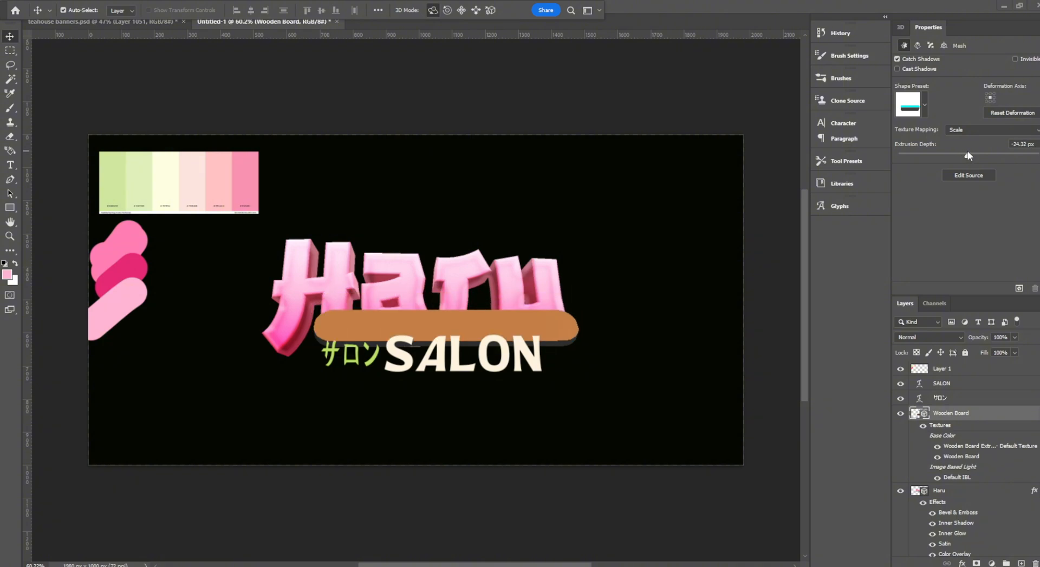
pyautogui.hotkey('ctrl', 'z')
pyautogui.hotkey('ctrl', 'shift', 'z')
pyautogui.hotkey('ctrl', 'z')
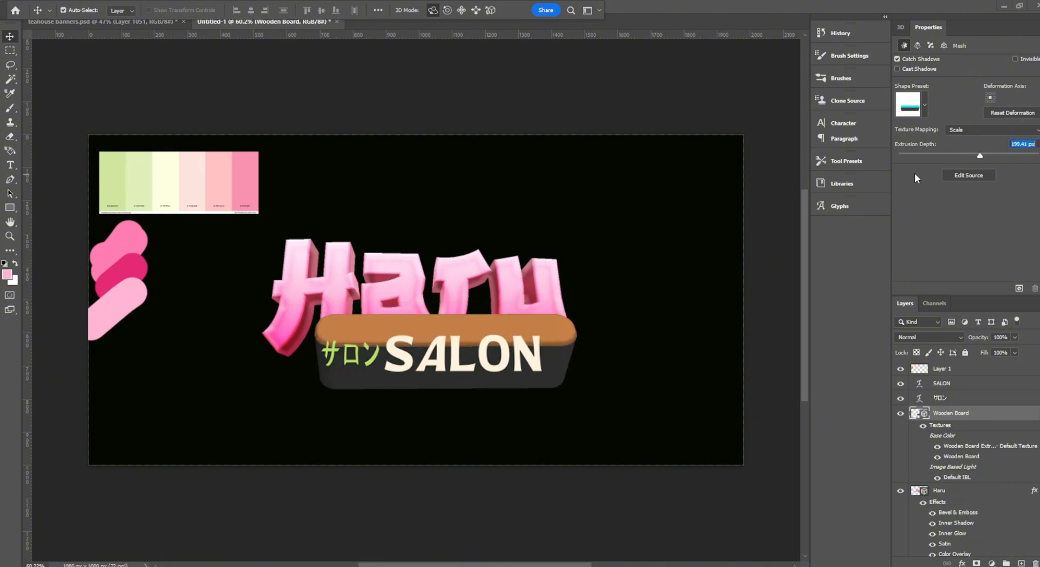
pyautogui.hotkey('ctrl', 'z')
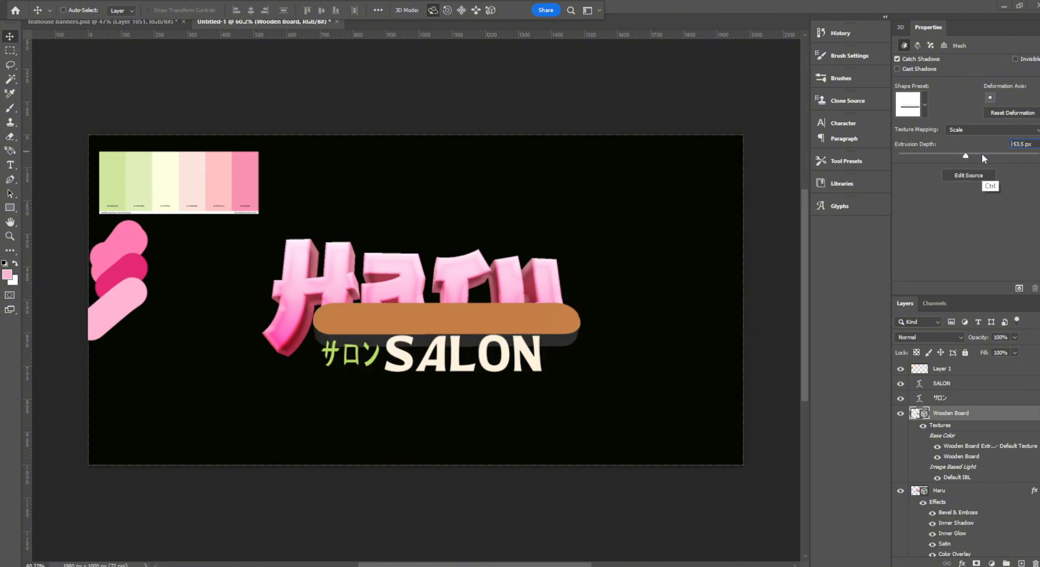
pyautogui.hotkey('ctrl', 'shift', 'z')
pyautogui.hotkey('ctrl', 'z')
pyautogui.hotkey('ctrl', 'z')
pyautogui.hotkey('ctrl', 'z')
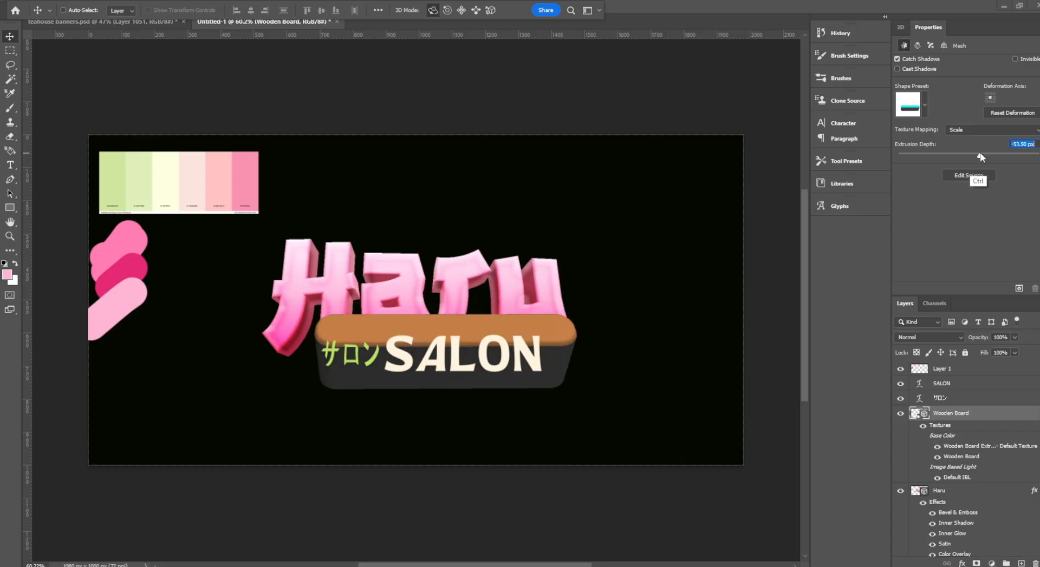
pyautogui.hotkey('ctrl', 'shift', 'z')
# Compare the tilted board versions through undo and redo, and revert the board to its front-facing view.
pyautogui.click(516, 489)
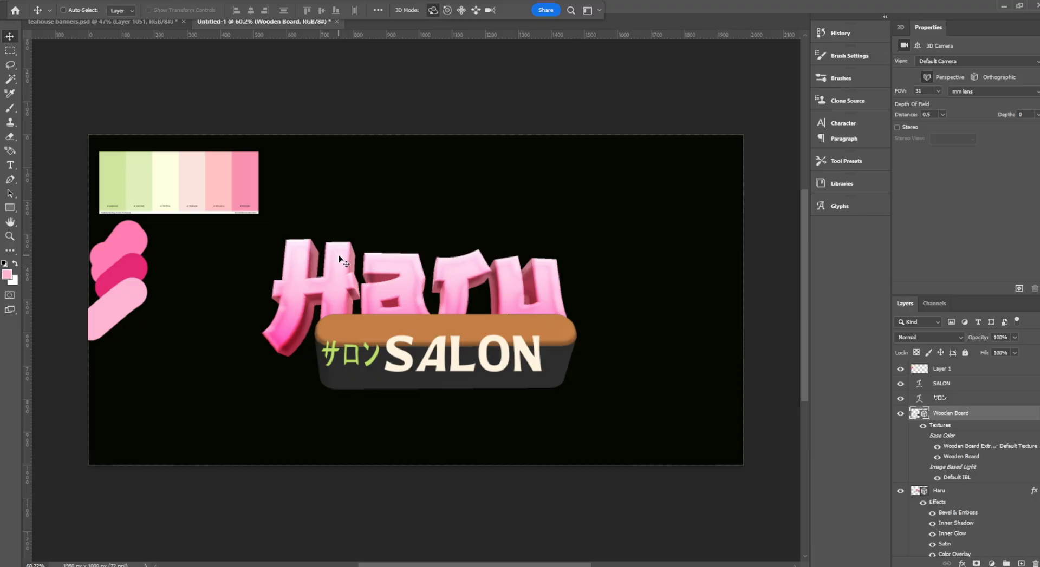
pyautogui.hotkey('ctrl', 'z')
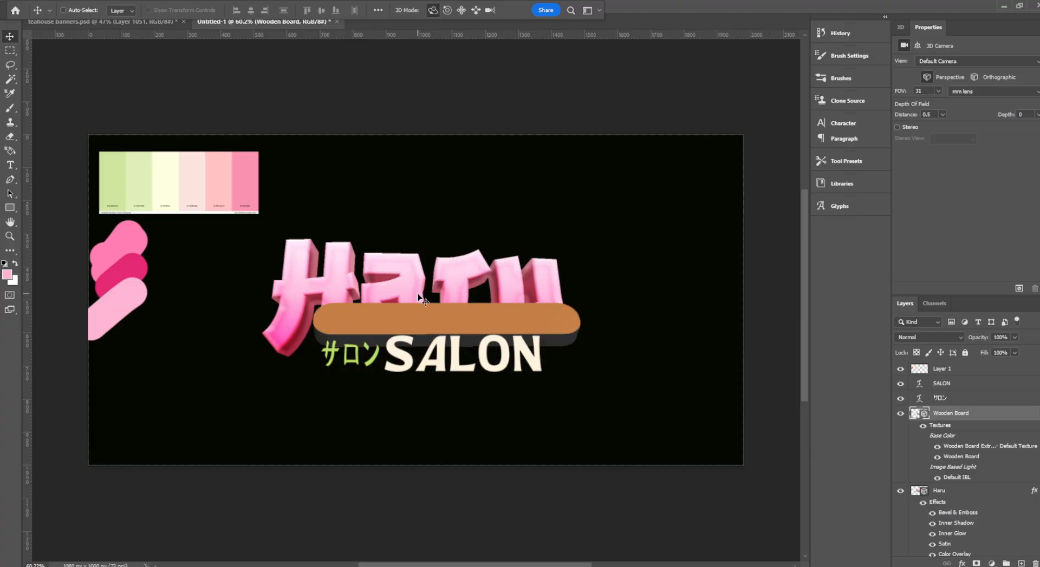
pyautogui.hotkey('ctrl', 'shift', 'z')
pyautogui.hotkey('ctrl', 'z')
pyautogui.hotkey('ctrl', 'shift', 'z')
pyautogui.hotkey('ctrl', 'z')
pyautogui.hotkey('ctrl', 'shift', 'z')
pyautogui.hotkey('ctrl', 'z')
pyautogui.hotkey('ctrl', 'shift', 'z')
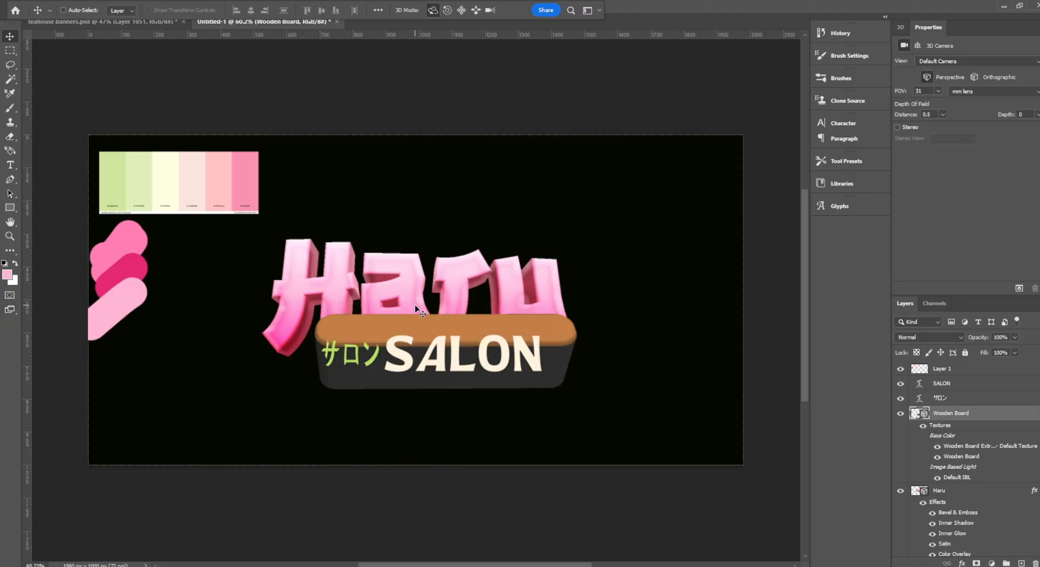
pyautogui.hotkey('ctrl', 'z')
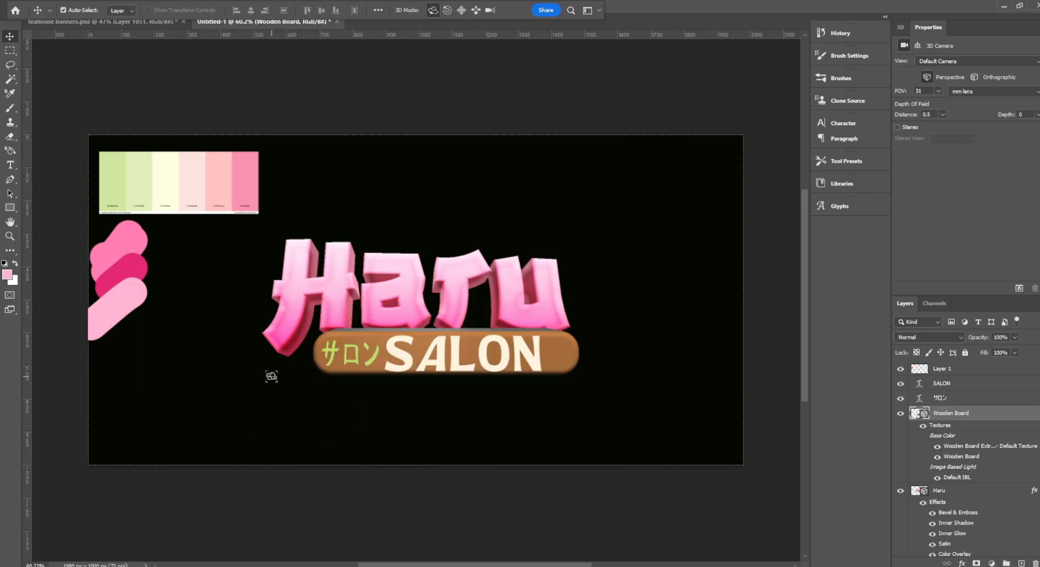
# Tilt the Wooden Board mesh slightly so its underside shows and set its extrusion depth to 82.68 px.
pyautogui.click(900, 27)
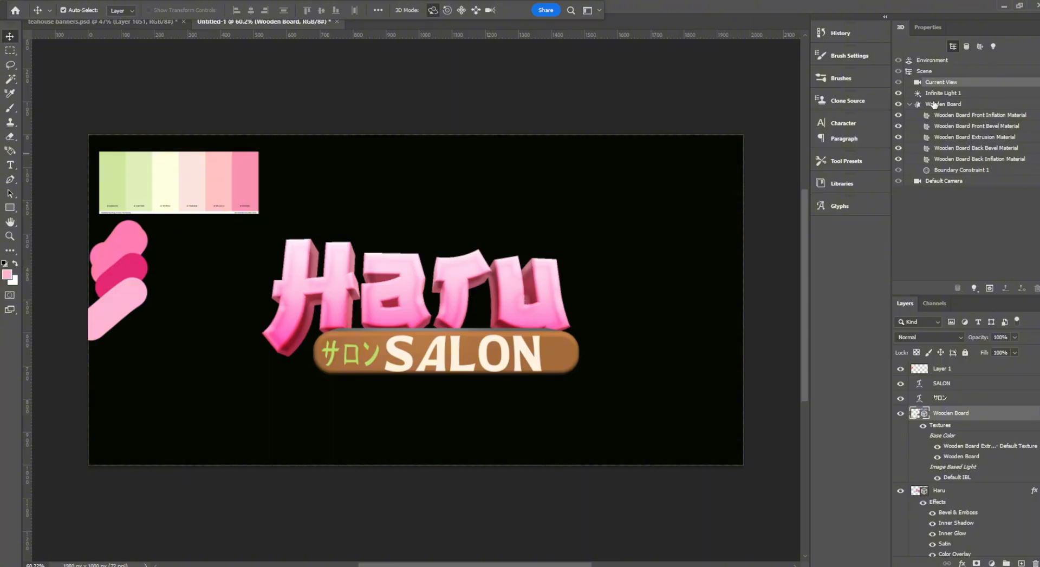
pyautogui.click(937, 106)
pyautogui.click(939, 29)
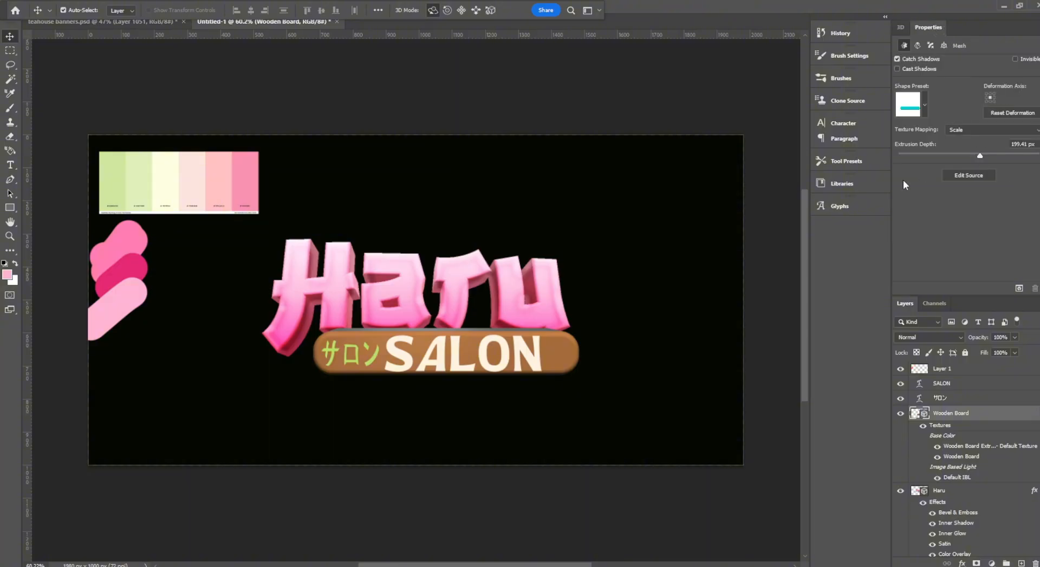
pyautogui.moveTo(436, 345); pyautogui.dragTo(437, 319)
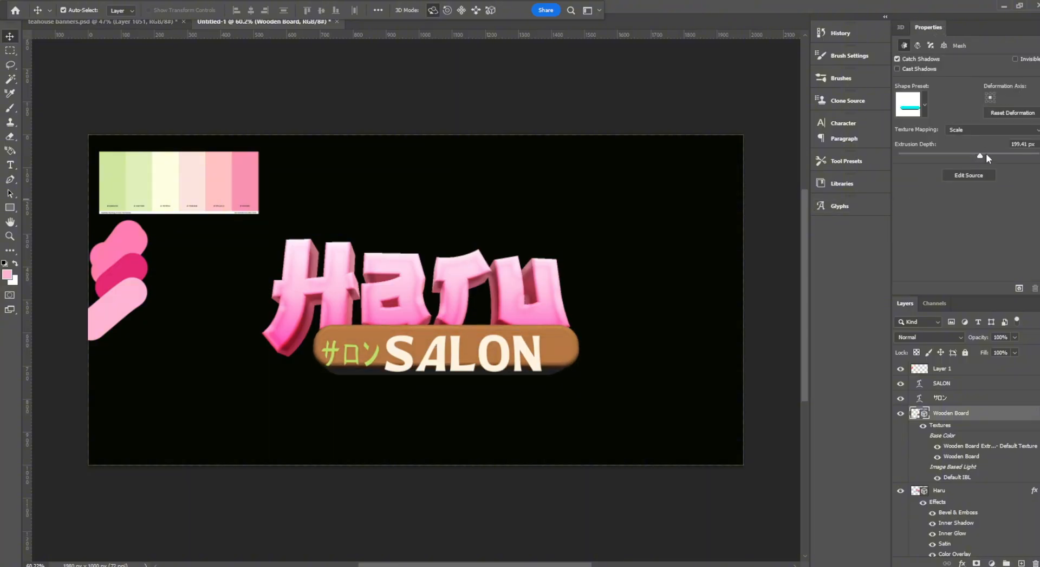
pyautogui.moveTo(985, 154)
pyautogui.mouseDown()
pyautogui.moveTo(946, 154)
pyautogui.moveTo(971, 153)
pyautogui.mouseUp()
pyautogui.moveTo(458, 339)
pyautogui.mouseDown()
pyautogui.moveTo(461, 353)
pyautogui.moveTo(461, 330)
pyautogui.mouseUp()
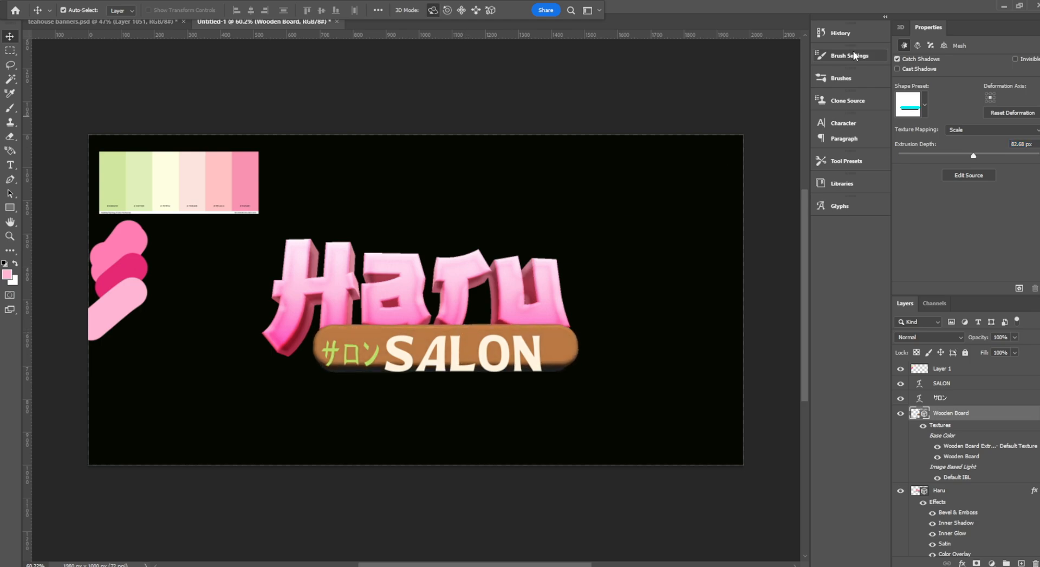
# Switch from the 3D workspace back to the workspace with the full-height layer list.
pyautogui.click(901, 27)
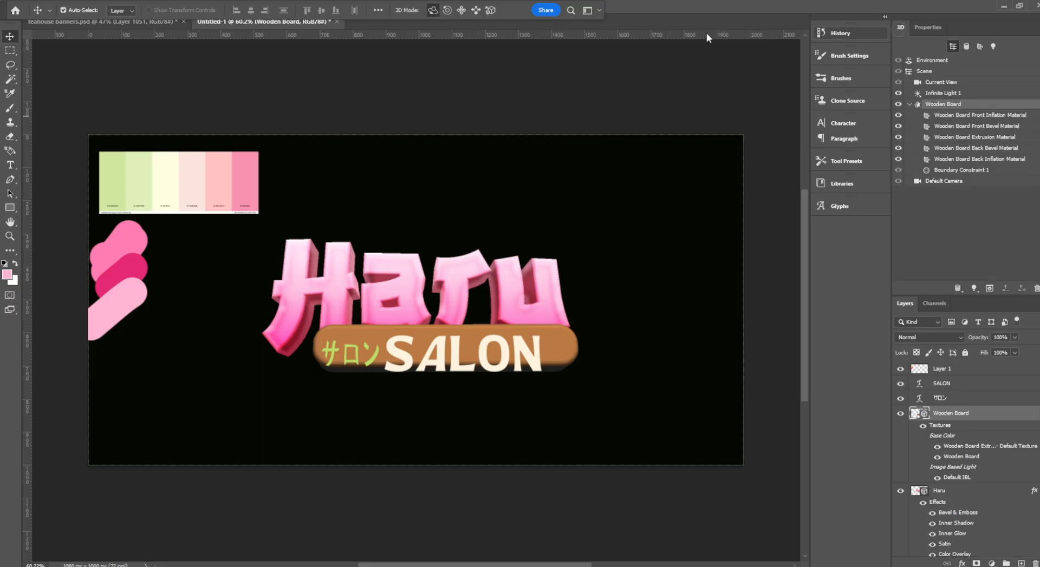
pyautogui.click(599, 10)
pyautogui.click(622, 41)
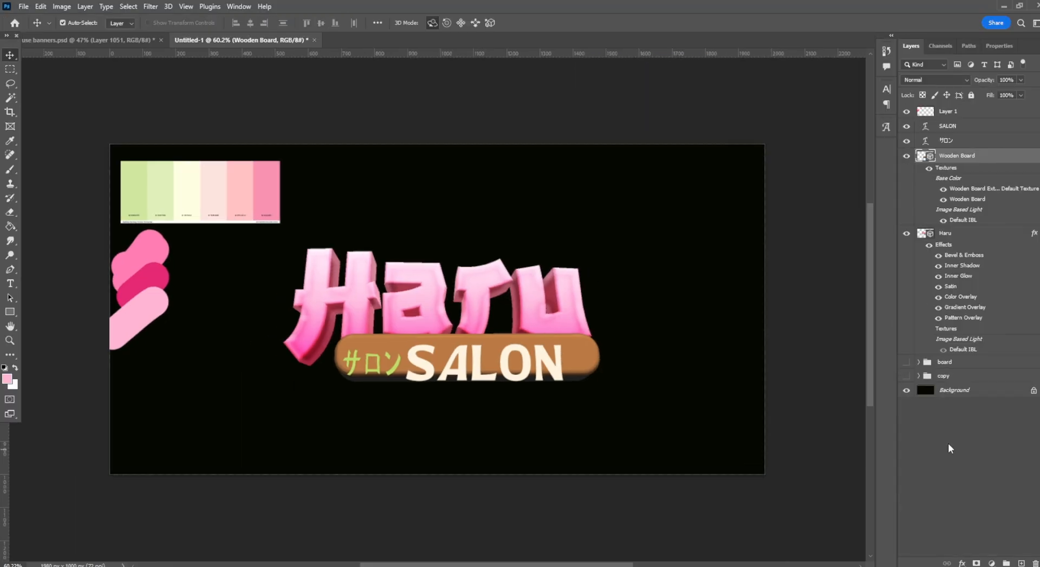
# Make a smart object copy of the Wooden Board, hide the original 3D layer and move the copy behind the SALON text.
pyautogui.rightClick(1002, 159)
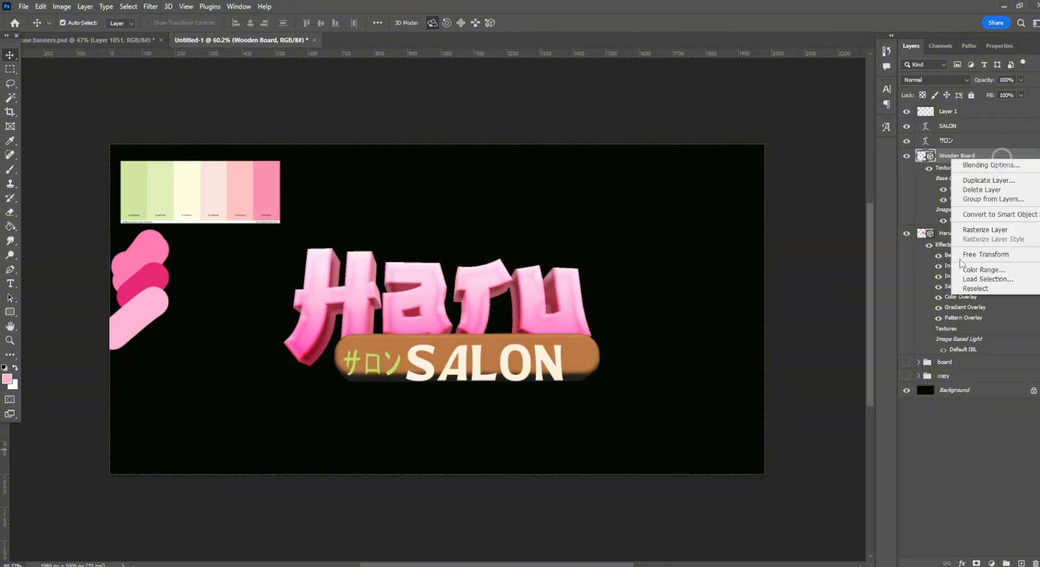
pyautogui.click(984, 214)
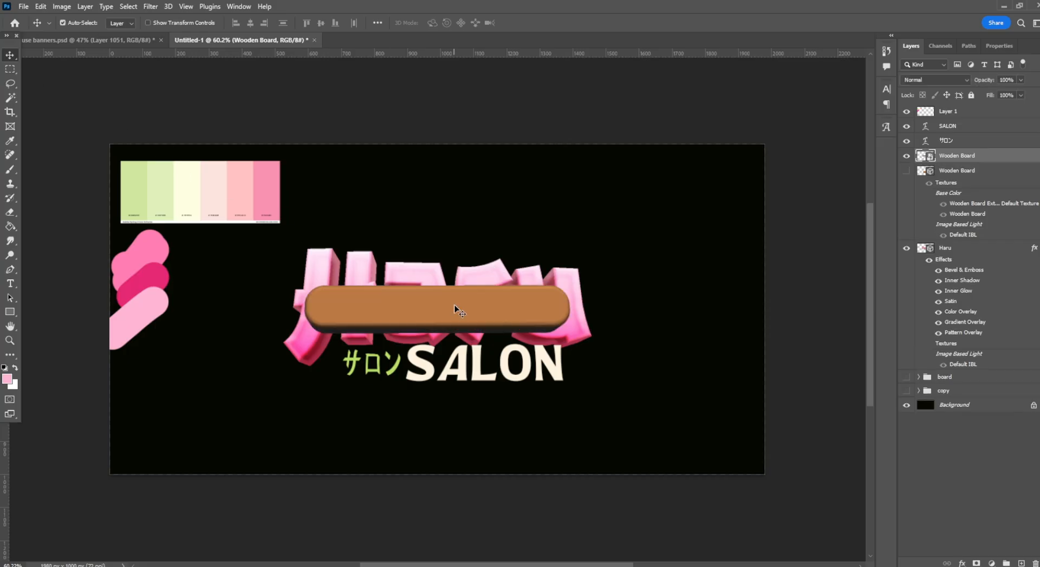
pyautogui.moveTo(457, 312); pyautogui.dragTo(479, 358)
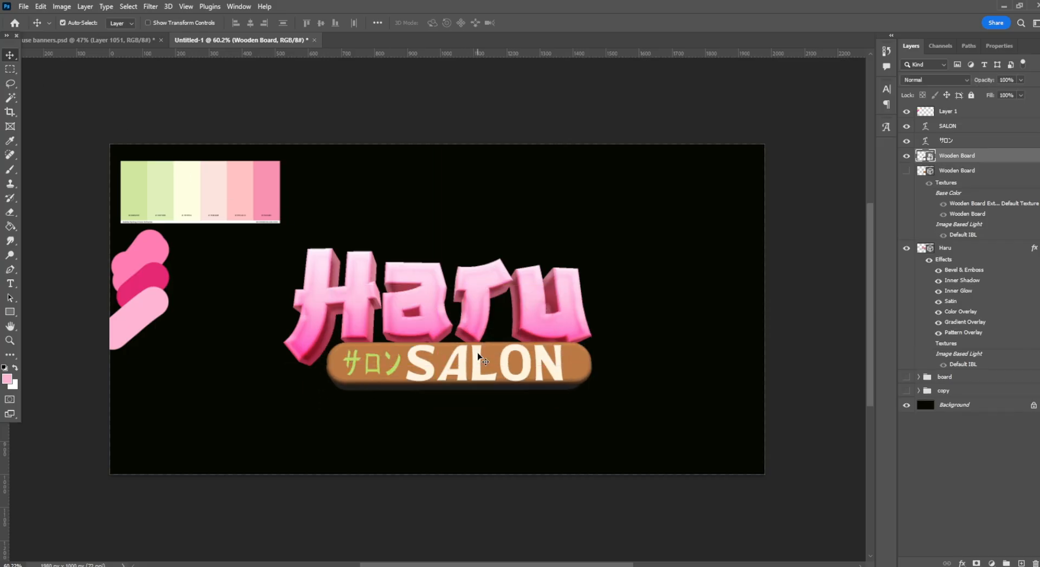
# Try to convert the Haru layer to a smart object and free-transform it.
pyautogui.click(974, 128)
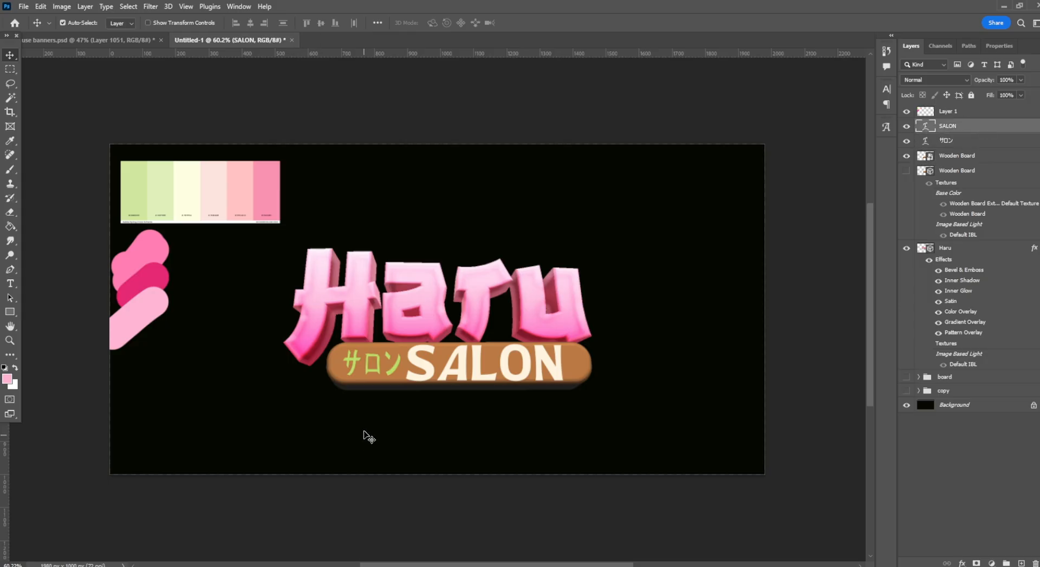
pyautogui.click(482, 342)
pyautogui.scroll(6, 482, 342)
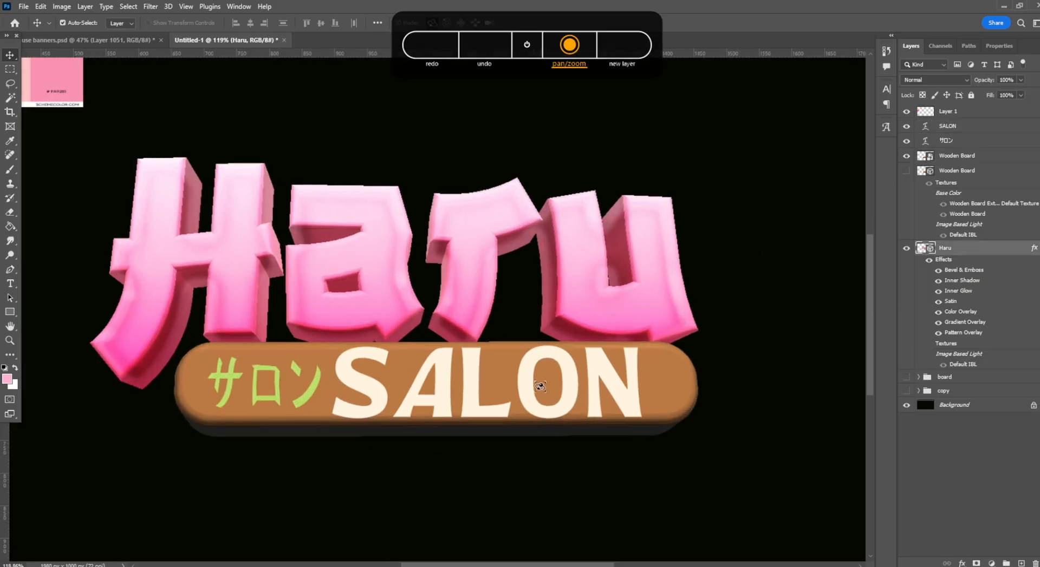
pyautogui.hotkey('ctrl', 't')
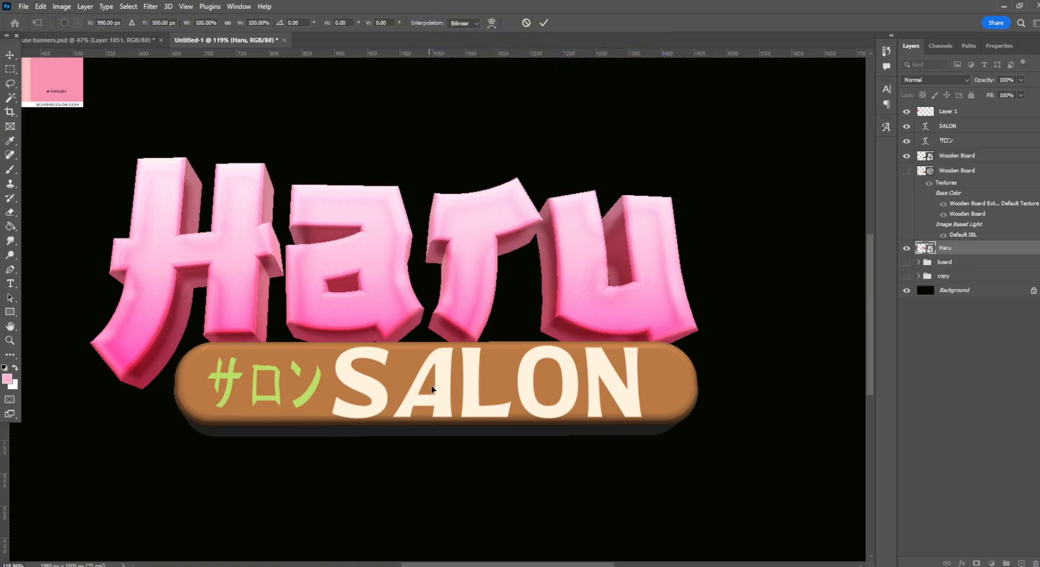
pyautogui.click(10, 69)
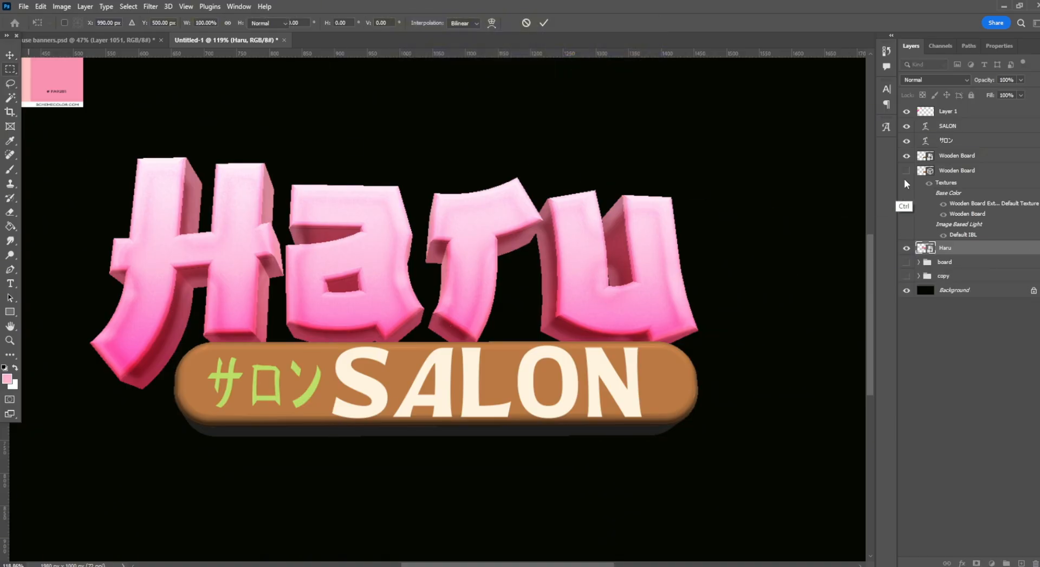
pyautogui.click(965, 134)
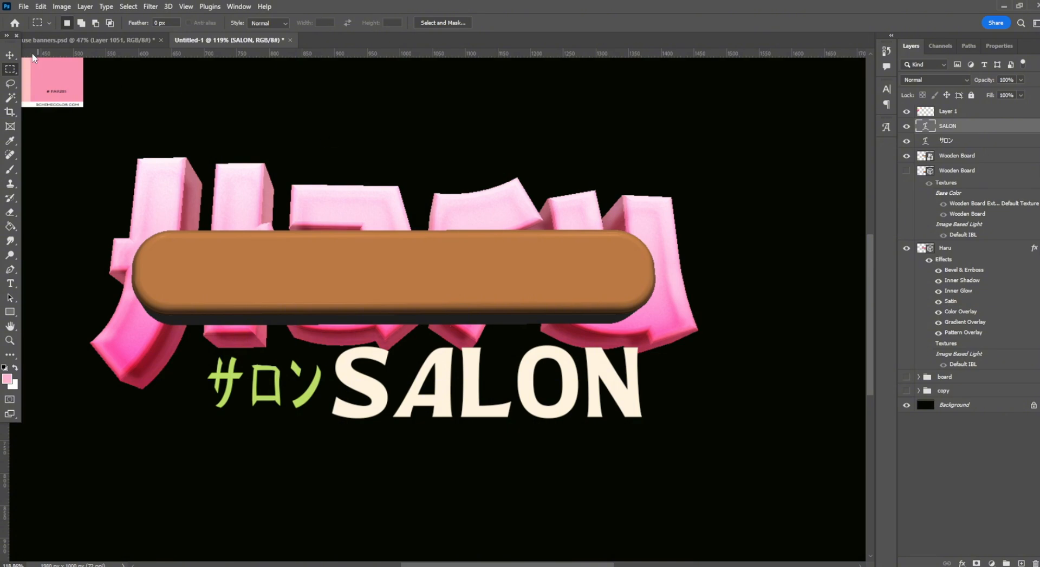
# Move the Wooden Board behind the サロン SALON text and scale the SALON text down to fit within the board's face.
pyautogui.press('v')
pyautogui.moveTo(410, 311); pyautogui.dragTo(448, 374)
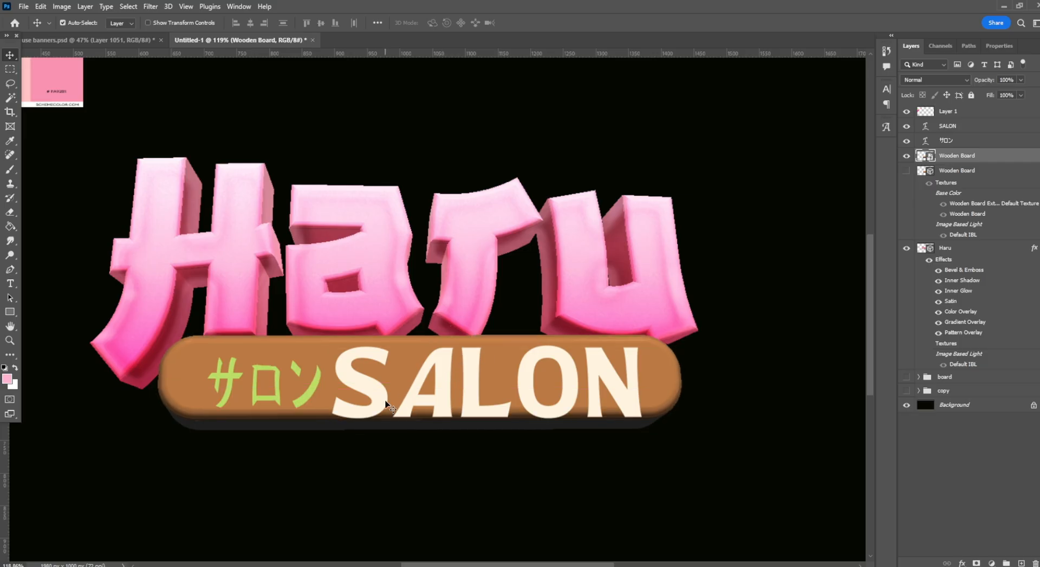
pyautogui.moveTo(384, 396)
pyautogui.mouseDown()
pyautogui.moveTo(375, 421)
pyautogui.moveTo(383, 386)
pyautogui.mouseUp()
pyautogui.hotkey('ctrl', 't')
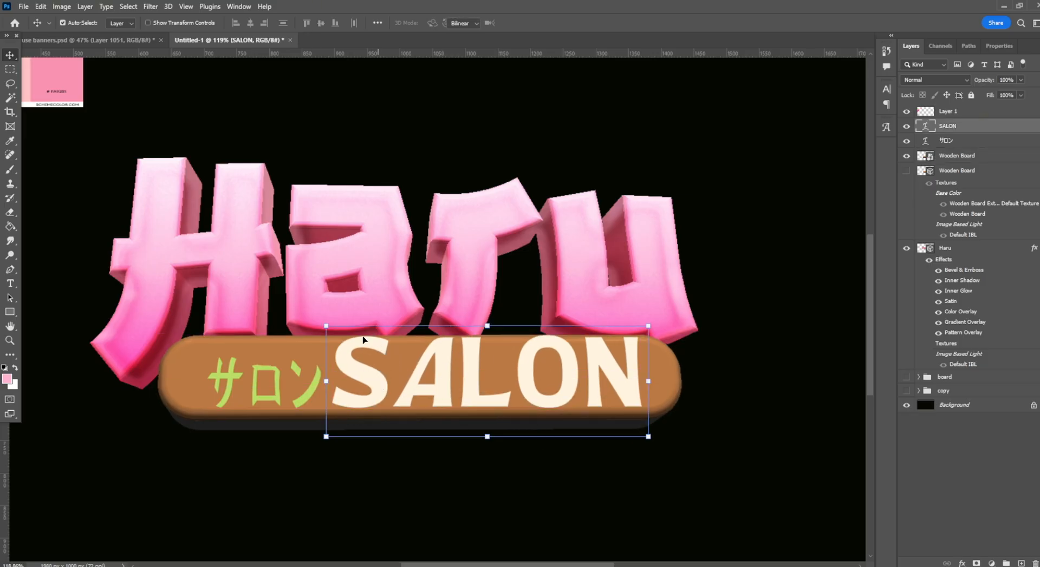
pyautogui.moveTo(325, 322); pyautogui.dragTo(342, 340)
pyautogui.moveTo(395, 364)
pyautogui.mouseDown()
pyautogui.moveTo(389, 384)
pyautogui.moveTo(385, 357)
pyautogui.mouseUp()
pyautogui.moveTo(332, 432)
pyautogui.mouseDown()
pyautogui.moveTo(355, 432)
pyautogui.moveTo(335, 432)
pyautogui.mouseUp()
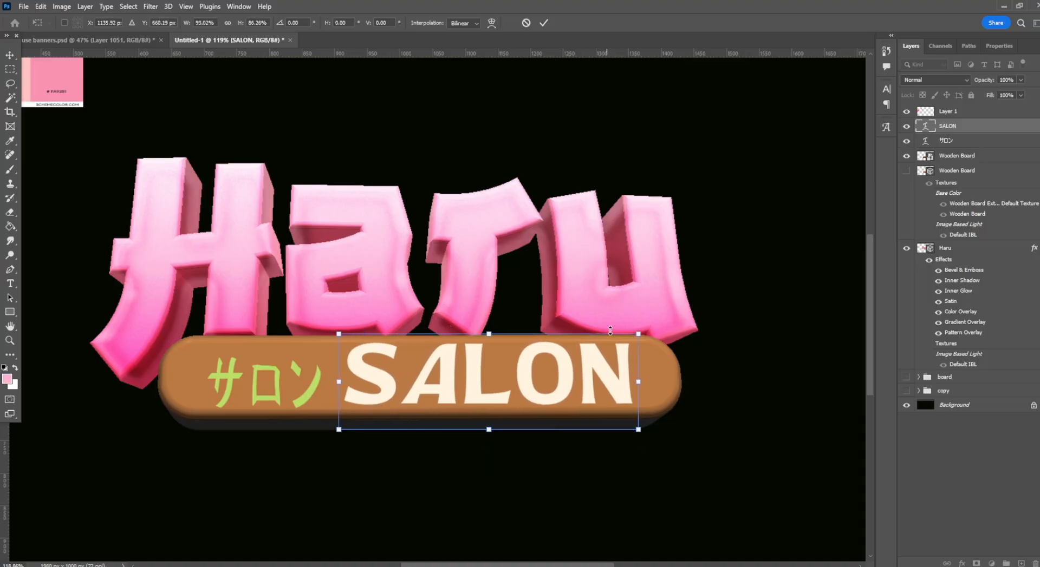
pyautogui.moveTo(636, 336)
pyautogui.mouseDown()
pyautogui.moveTo(622, 353)
pyautogui.moveTo(634, 335)
pyautogui.mouseUp()
pyautogui.click(10, 69)
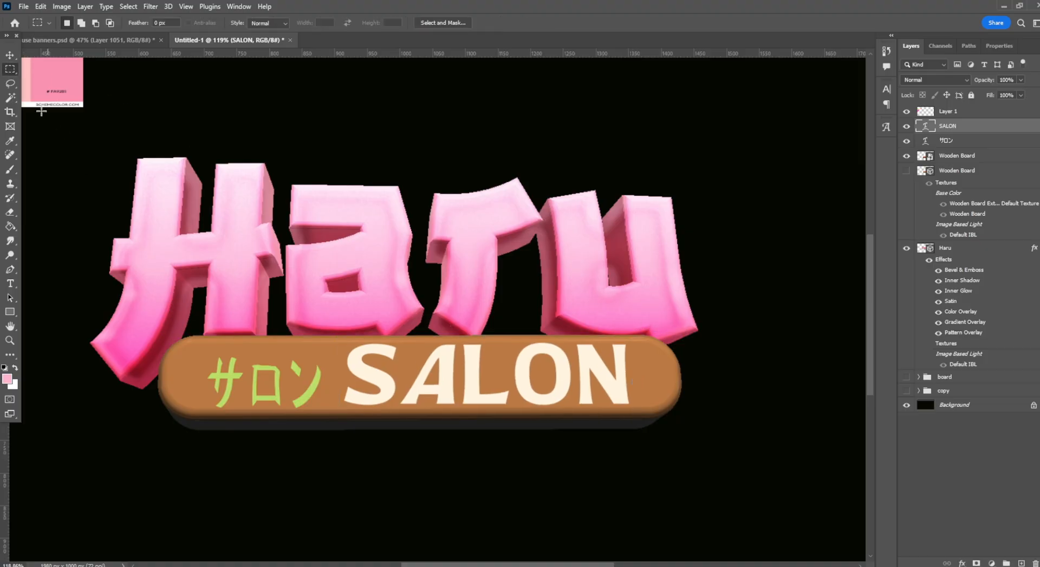
# Position the サロン text on the board just before SALON, vertically centred with it.
pyautogui.click(9, 55)
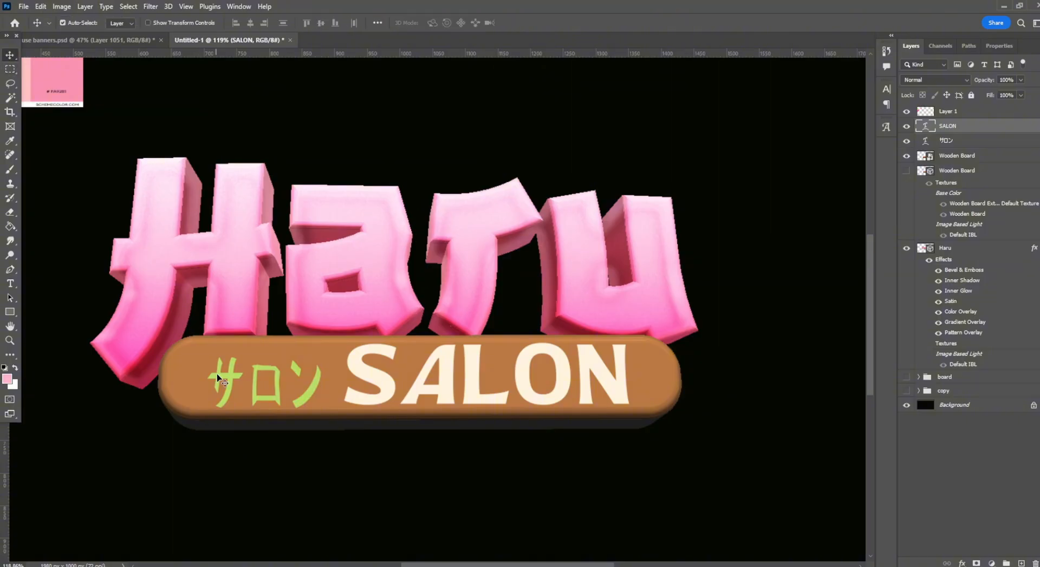
pyautogui.moveTo(234, 378); pyautogui.dragTo(228, 369)
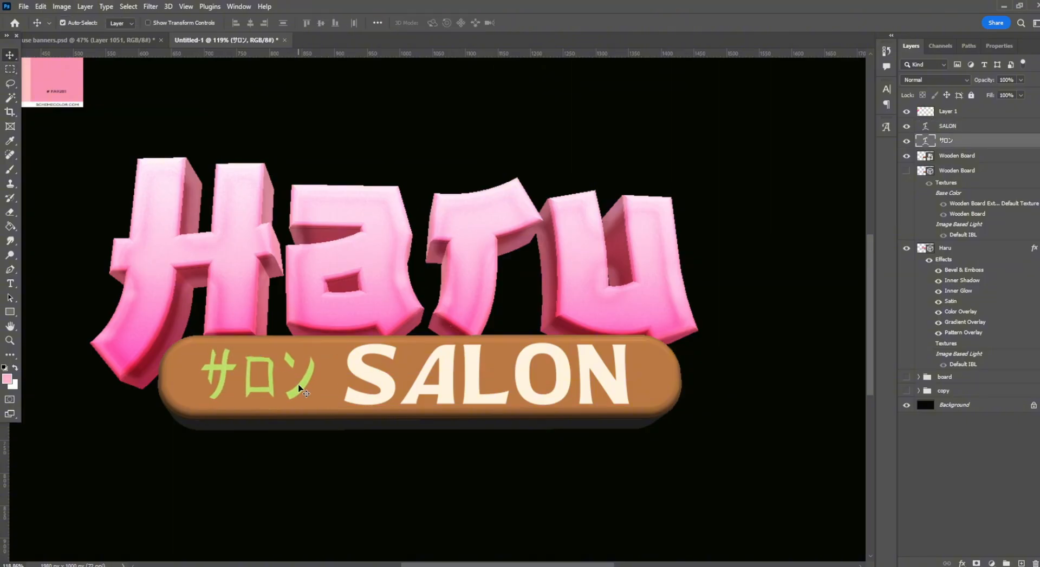
pyautogui.moveTo(299, 388)
pyautogui.mouseDown()
pyautogui.moveTo(320, 359)
pyautogui.moveTo(314, 388)
pyautogui.mouseUp()
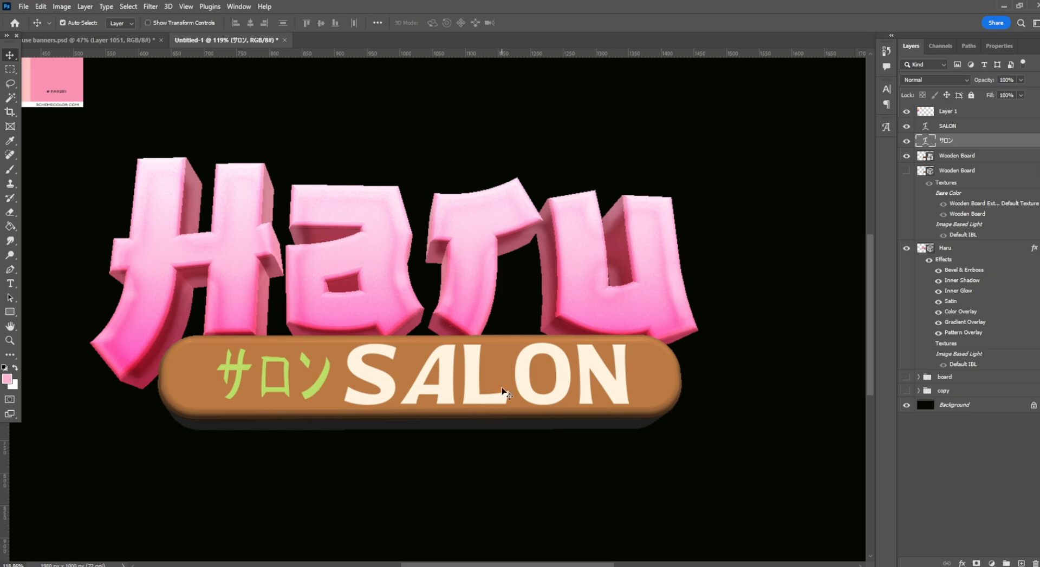
# Place the wood vector image from the Assets folder directly above the visible Wooden Board layer.
pyautogui.click(503, 391)
pyautogui.scroll(-3, 508, 395)
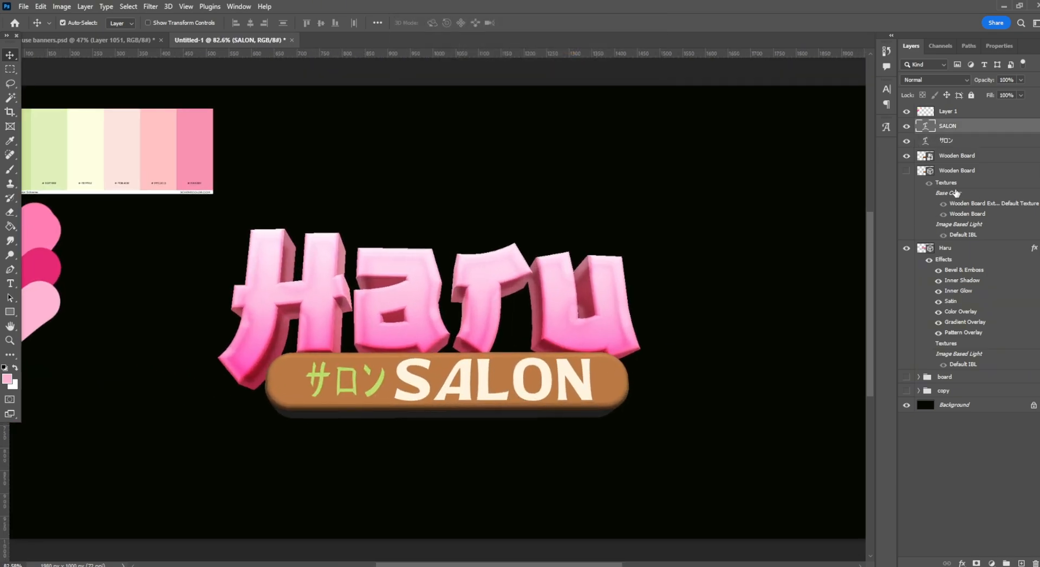
pyautogui.click(969, 141)
pyautogui.click(999, 157)
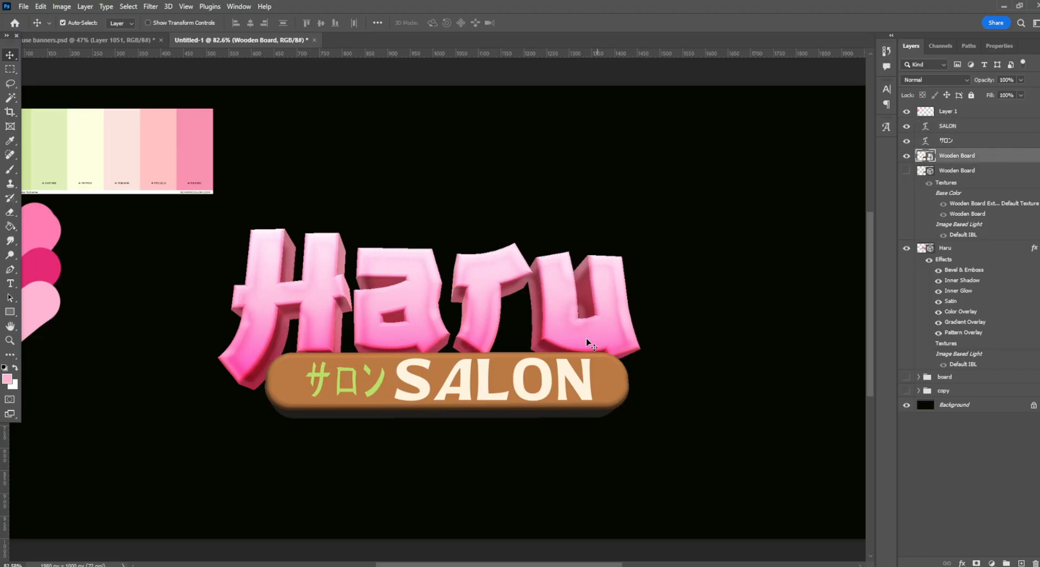
pyautogui.click(255, 531)
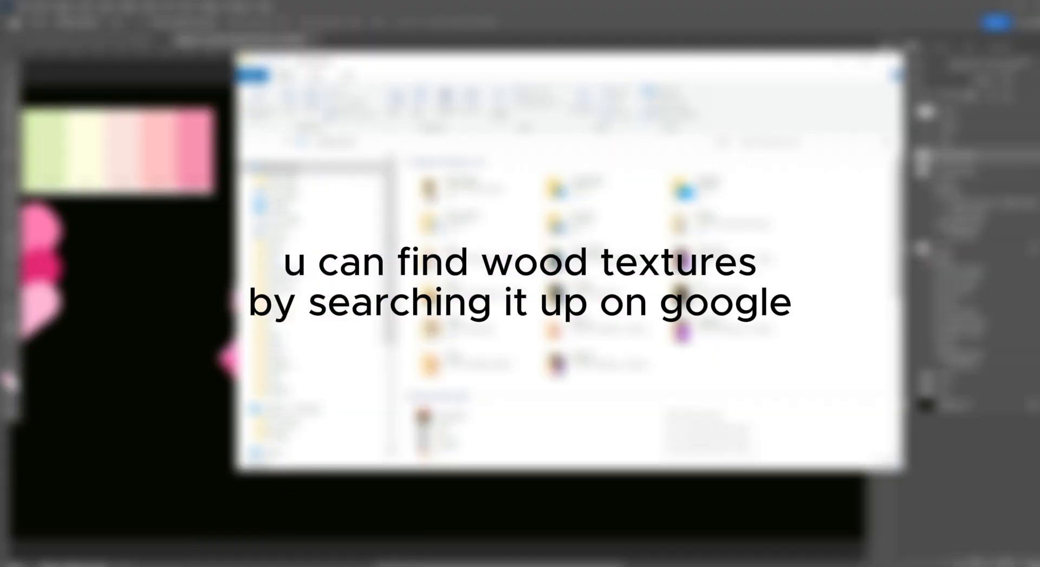
pyautogui.click(287, 248)
pyautogui.doubleClick(433, 184)
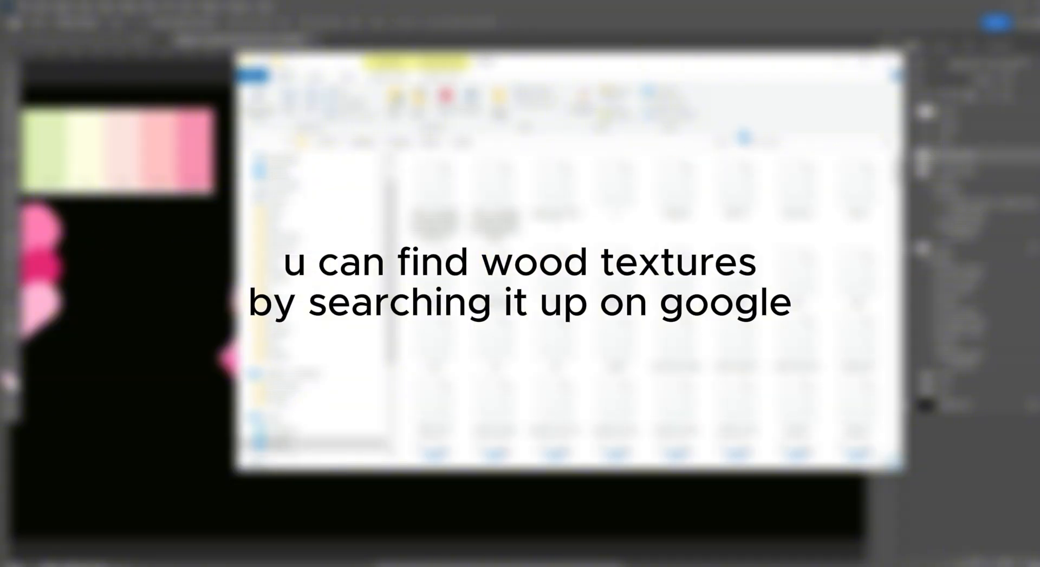
pyautogui.doubleClick(433, 338)
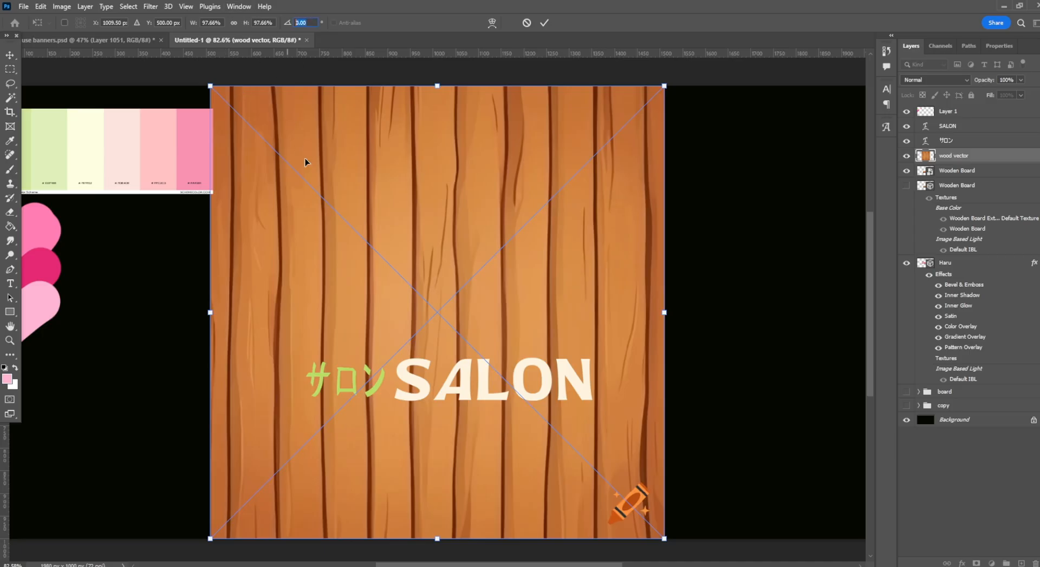
# Rotate the wood vector texture 90° and scale it to about 88% so it covers the whole board.
pyautogui.write('90')
pyautogui.moveTo(212, 88); pyautogui.dragTo(209, 170)
pyautogui.press('Return')
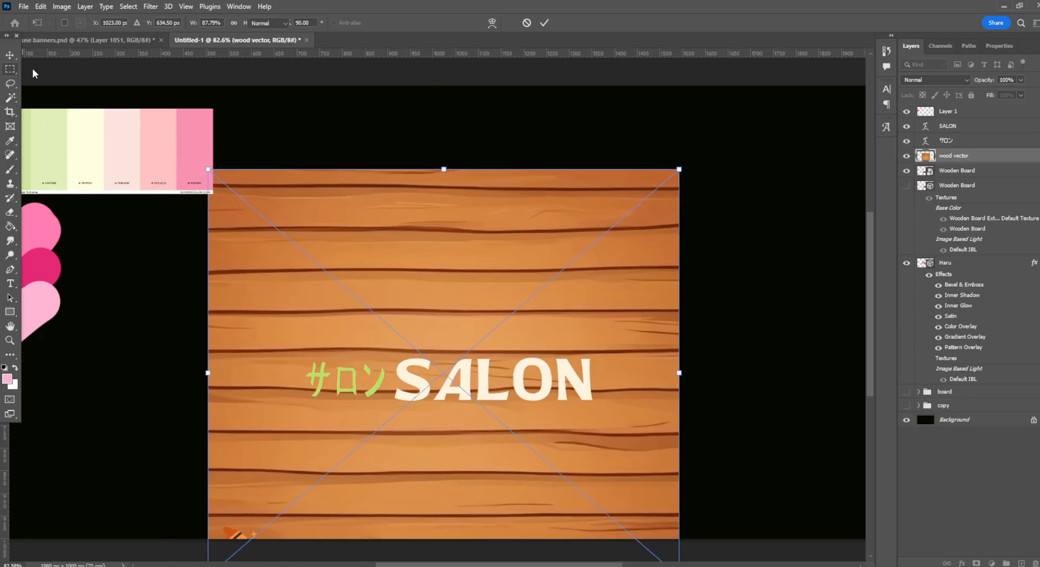
# Clip the wood vector layer to the Wooden Board and shift the texture slightly to reposition its grain.
pyautogui.click(906, 156)
pyautogui.click(956, 171)
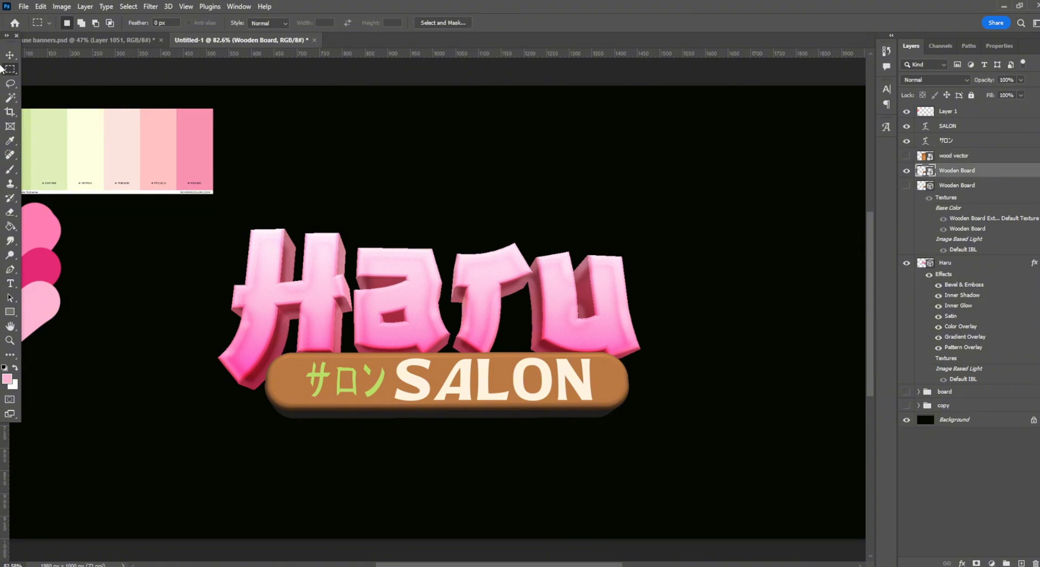
pyautogui.press('w')
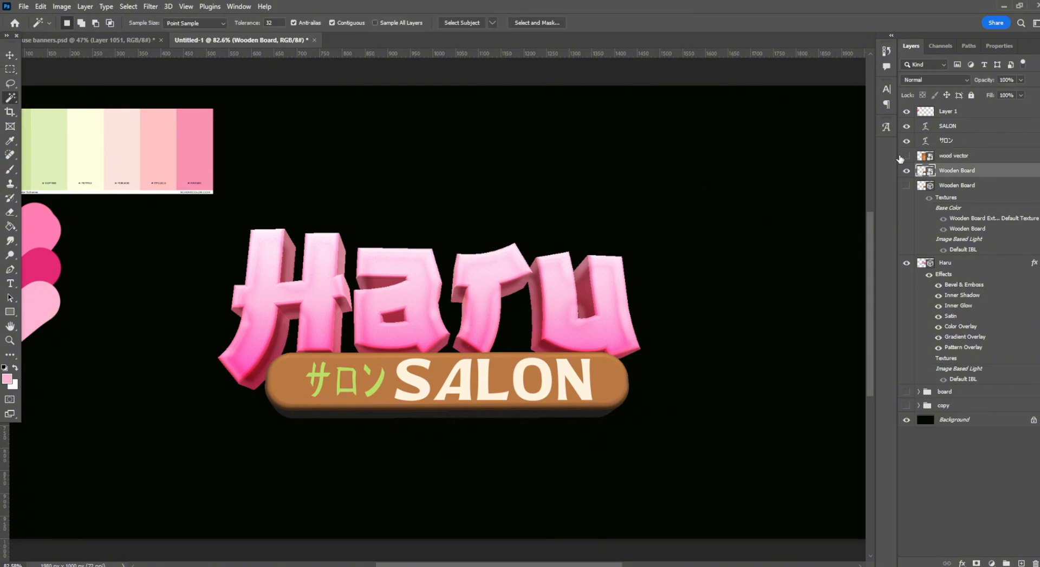
pyautogui.click(905, 156)
pyautogui.click(991, 157)
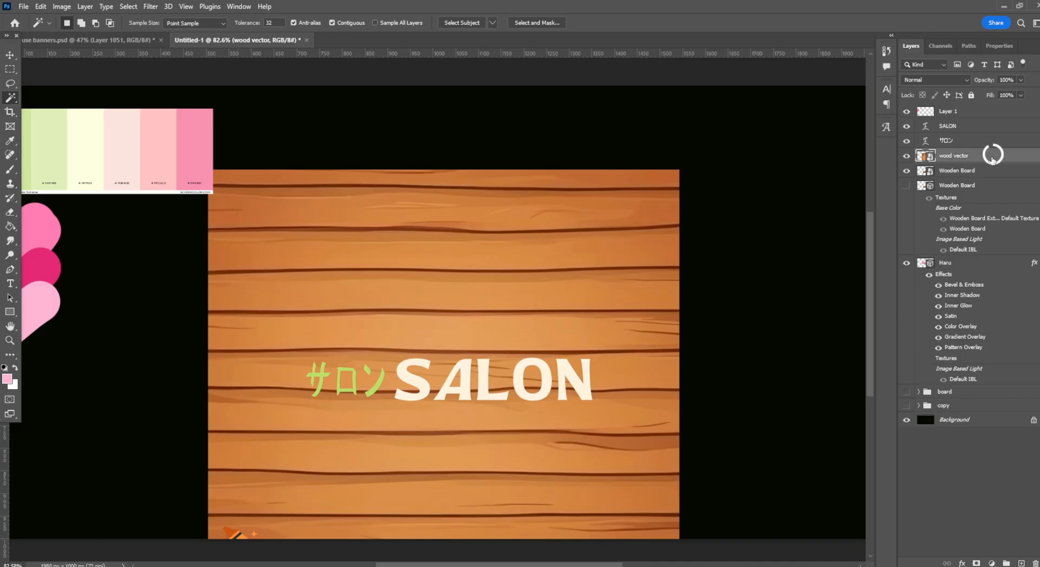
pyautogui.rightClick(992, 156)
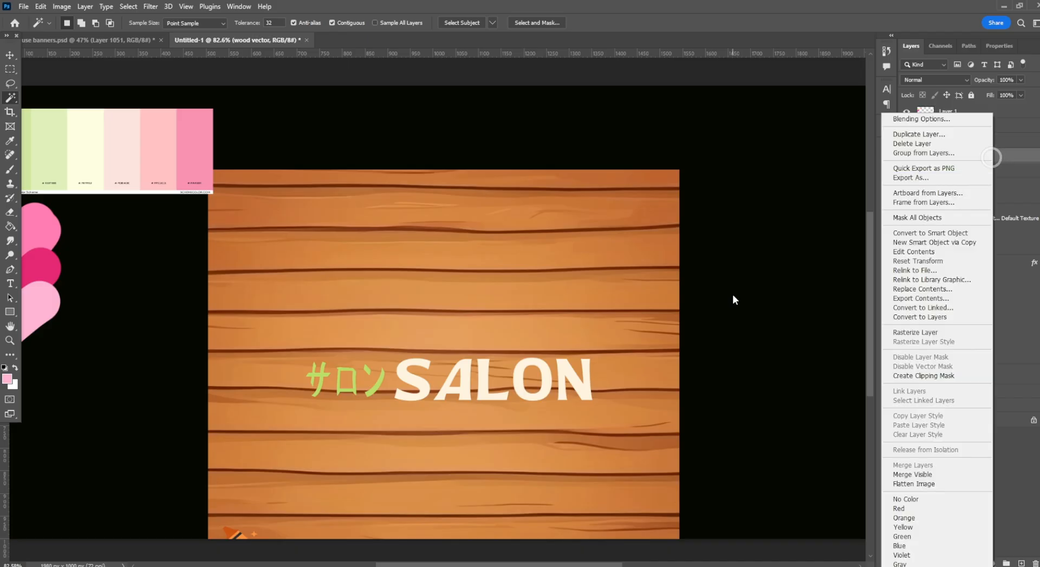
pyautogui.click(921, 376)
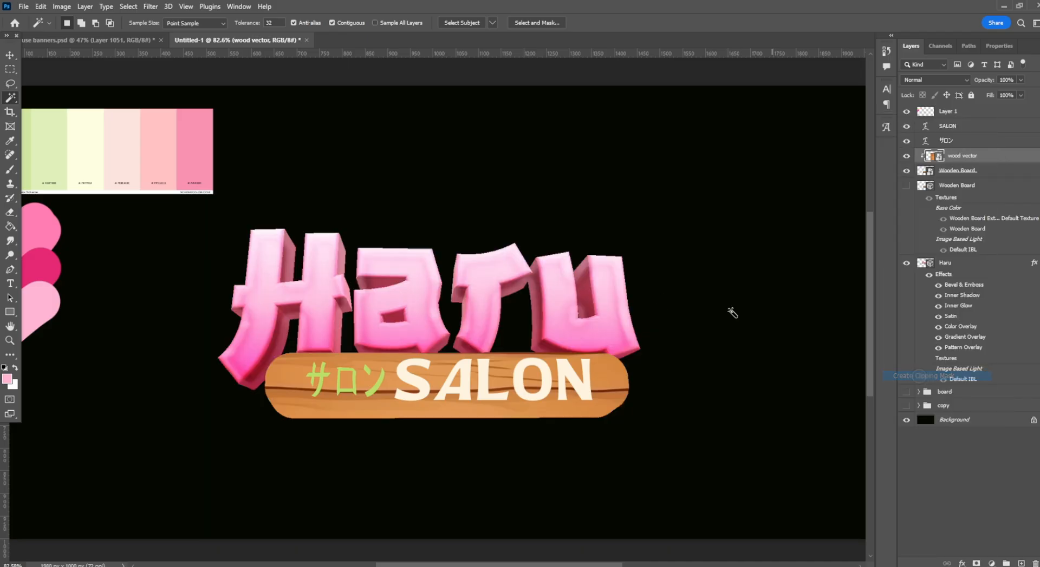
pyautogui.click(10, 54)
pyautogui.moveTo(284, 371)
pyautogui.mouseDown()
pyautogui.moveTo(284, 410)
pyautogui.moveTo(295, 375)
pyautogui.moveTo(273, 380)
pyautogui.moveTo(295, 378)
pyautogui.mouseUp()
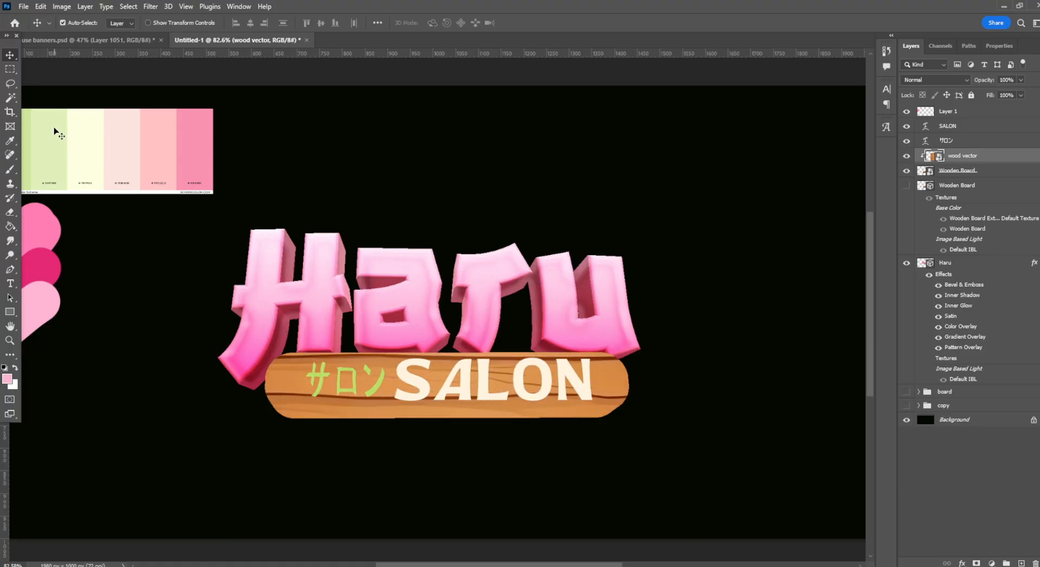
# Select only the extruded underside of the Wooden Board with the Magic Wand.
pyautogui.click(10, 98)
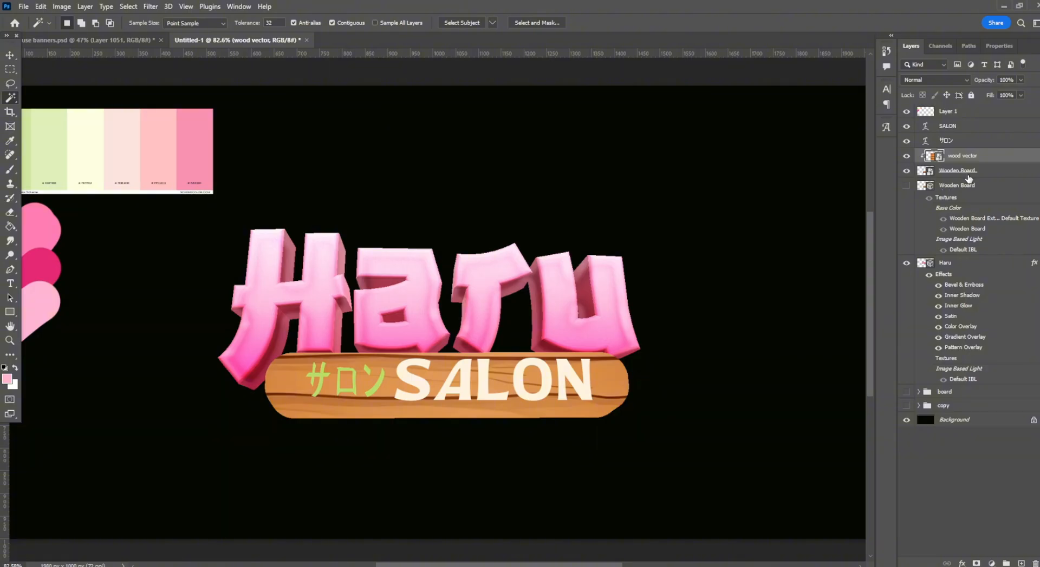
pyautogui.click(967, 171)
pyautogui.click(367, 416)
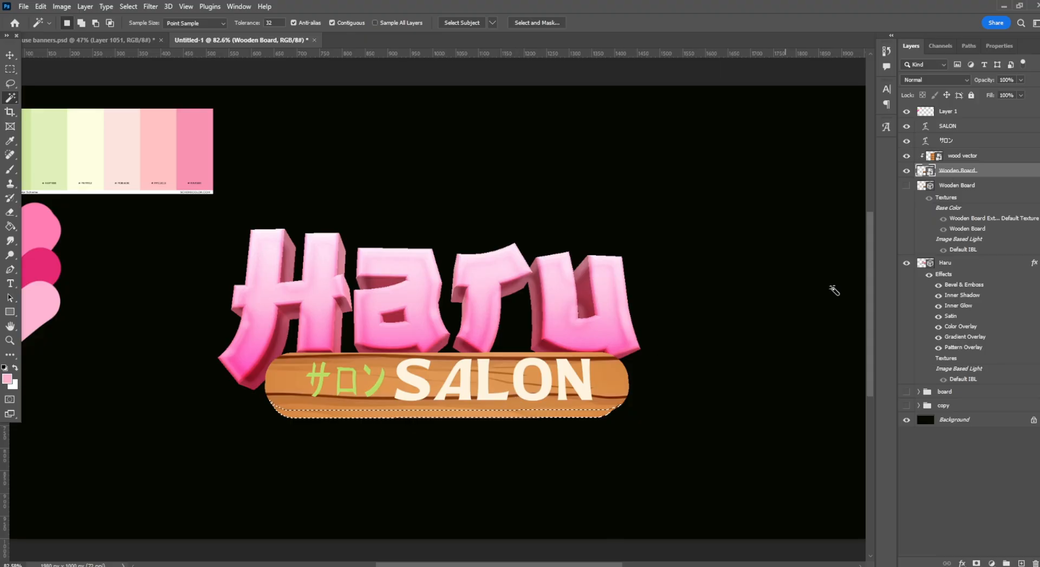
pyautogui.click(217, 431)
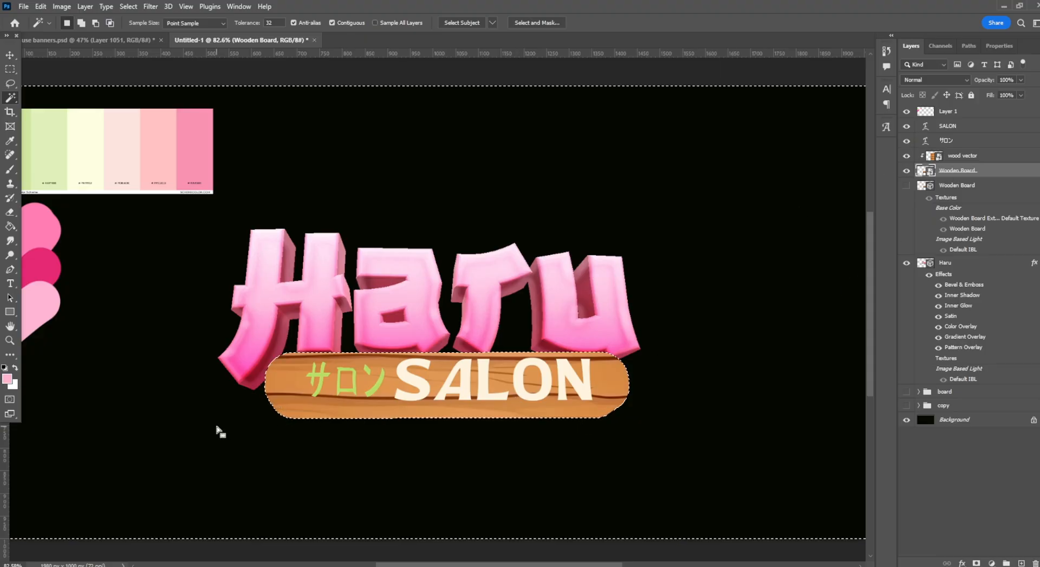
pyautogui.click(444, 420)
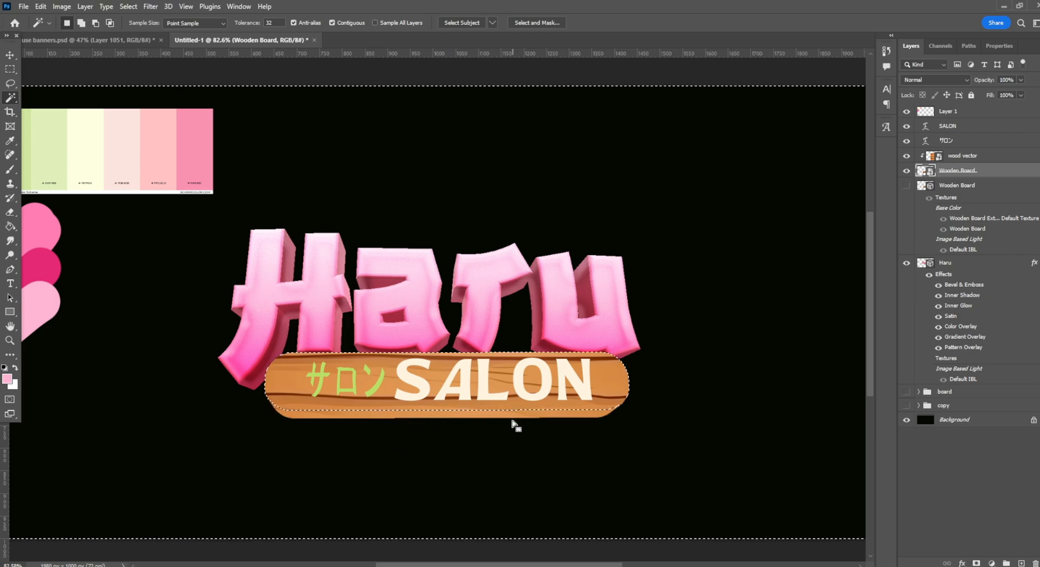
# Darken the selected underside on the wood vector layer using Hue/Saturation with Saturation +100 and Lightness -69, then deselect.
pyautogui.click(969, 156)
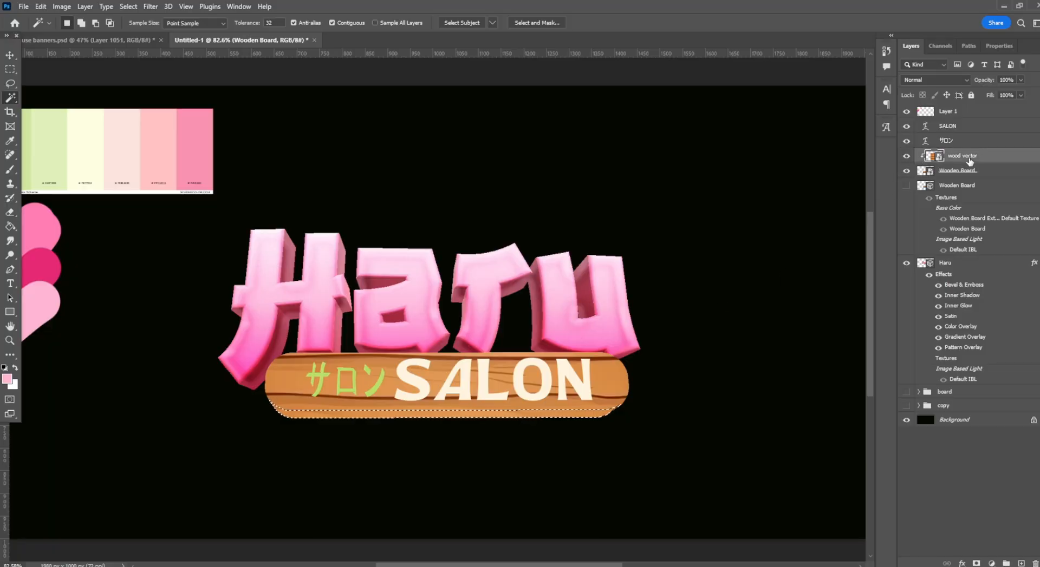
pyautogui.hotkey('ctrl', 'u')
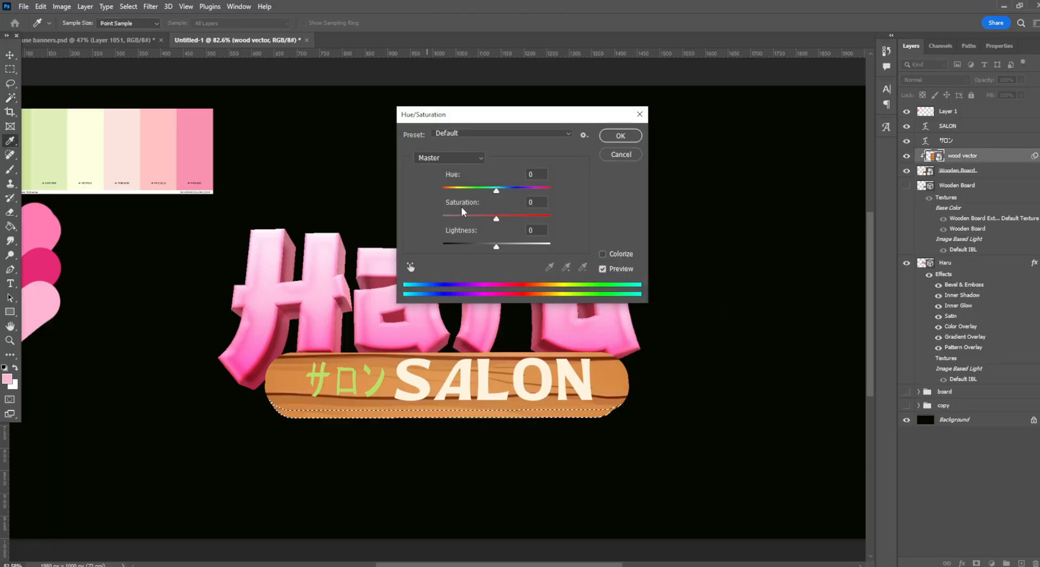
pyautogui.moveTo(499, 215); pyautogui.dragTo(556, 222)
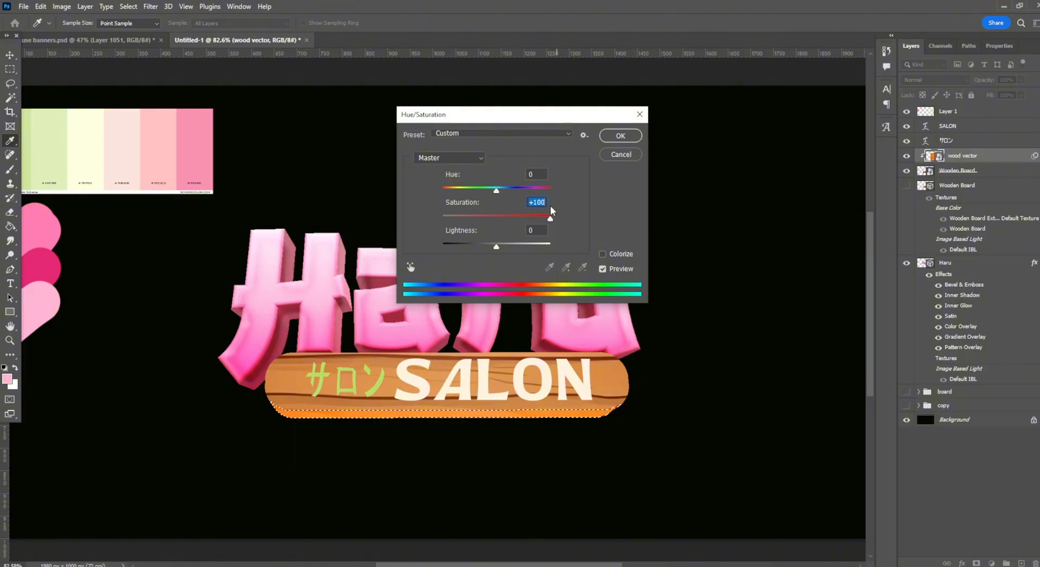
pyautogui.moveTo(466, 244)
pyautogui.mouseDown()
pyautogui.moveTo(457, 246)
pyautogui.moveTo(476, 247)
pyautogui.moveTo(453, 245)
pyautogui.moveTo(461, 249)
pyautogui.mouseUp()
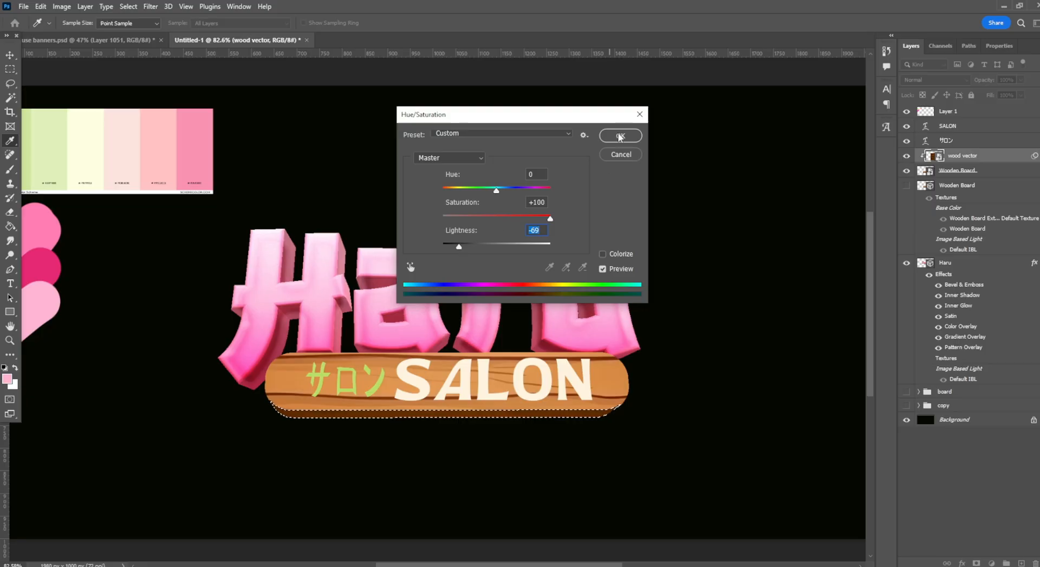
pyautogui.click(620, 135)
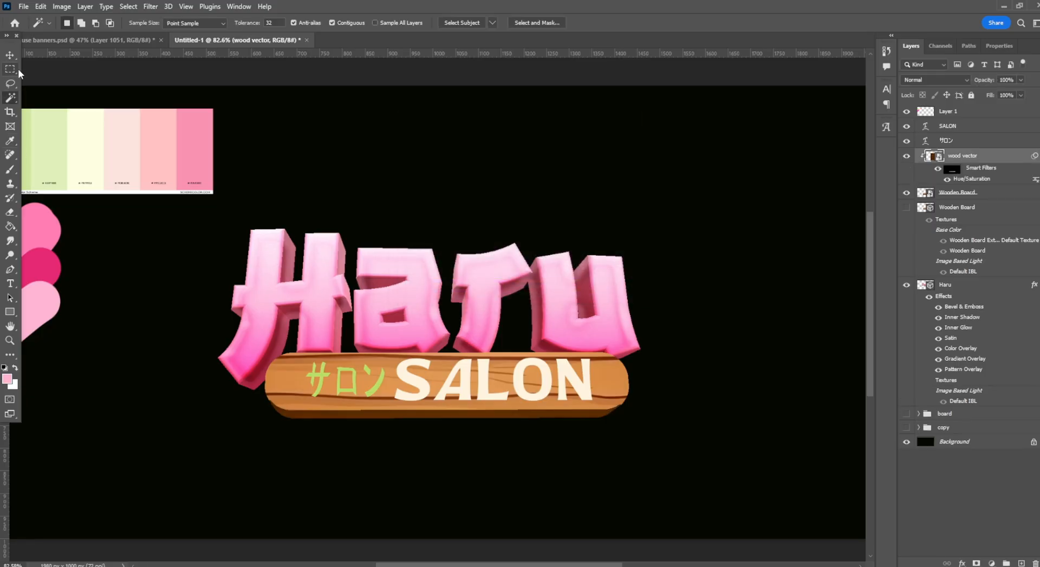
pyautogui.click(10, 69)
pyautogui.moveTo(135, 313); pyautogui.dragTo(726, 418)
pyautogui.click(621, 193)
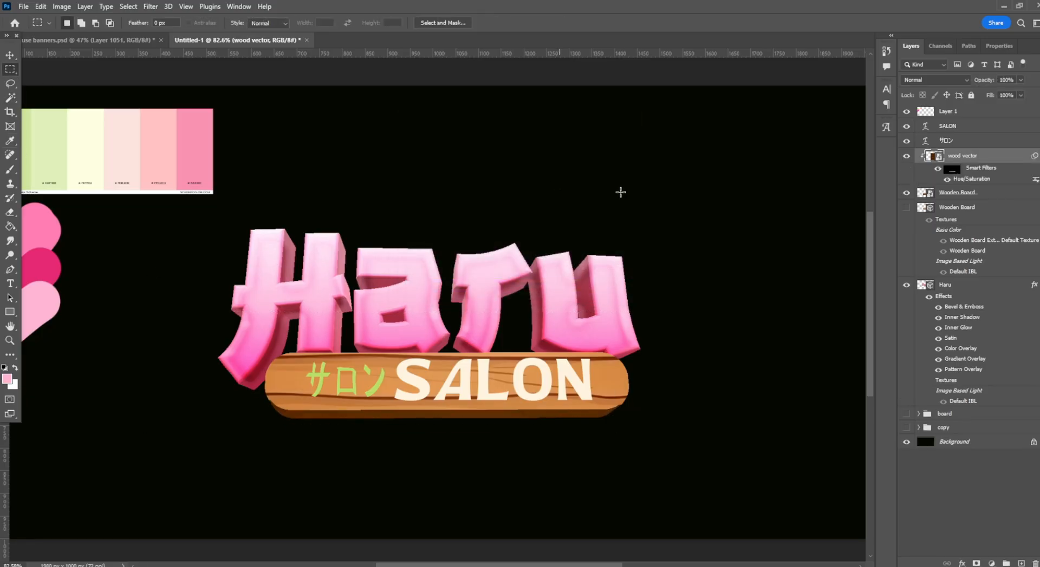
pyautogui.moveTo(248, 312)
pyautogui.mouseDown()
pyautogui.moveTo(750, 473)
pyautogui.moveTo(789, 475)
pyautogui.mouseUp()
pyautogui.moveTo(578, 382); pyautogui.dragTo(508, 400)
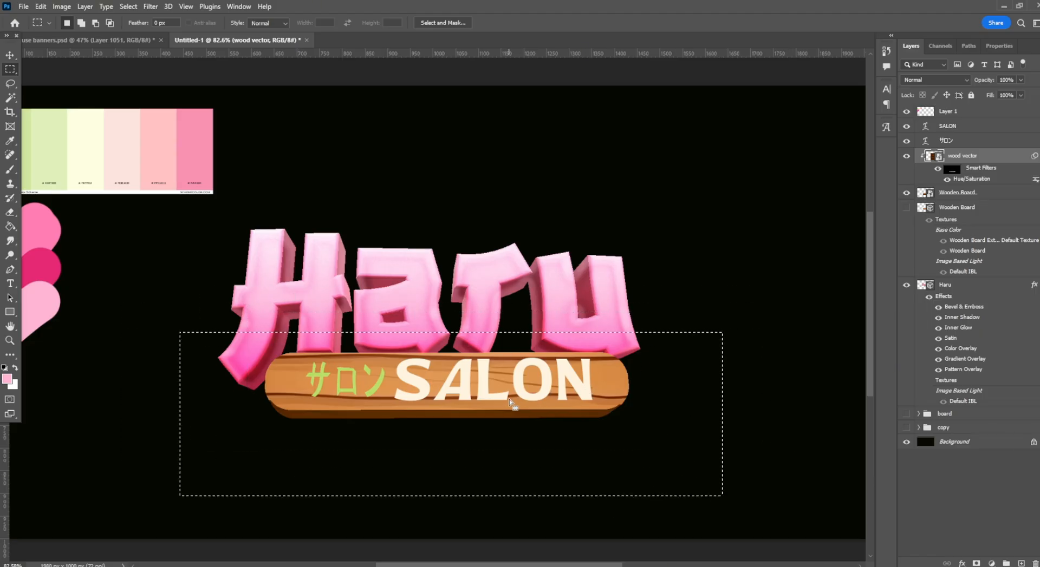
pyautogui.click(687, 331)
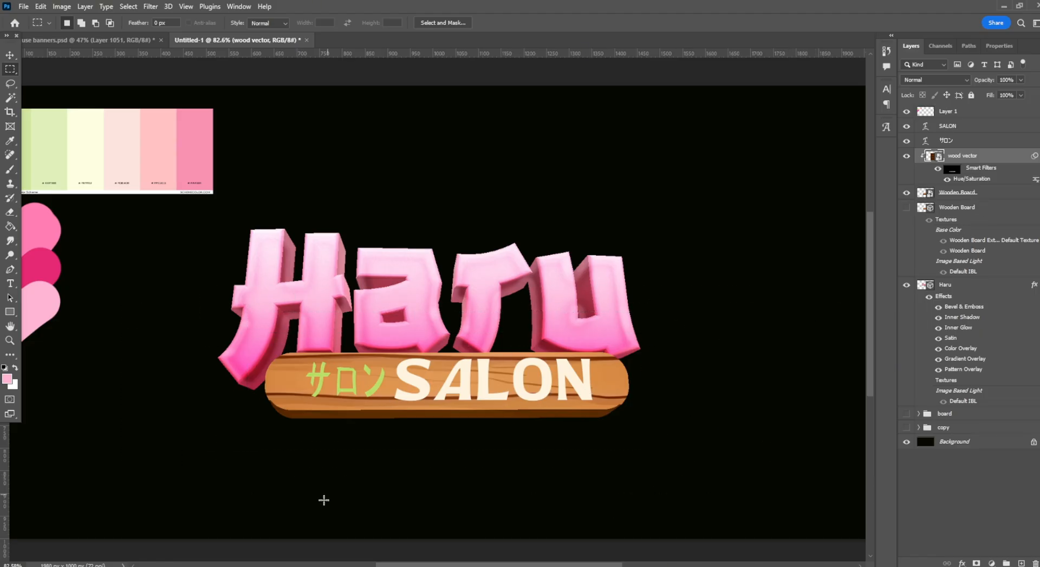
# Try placing the wood 0 texture from the Assets search results above the wood vector layer.
pyautogui.moveTo(306, 566)
pyautogui.click(258, 535)
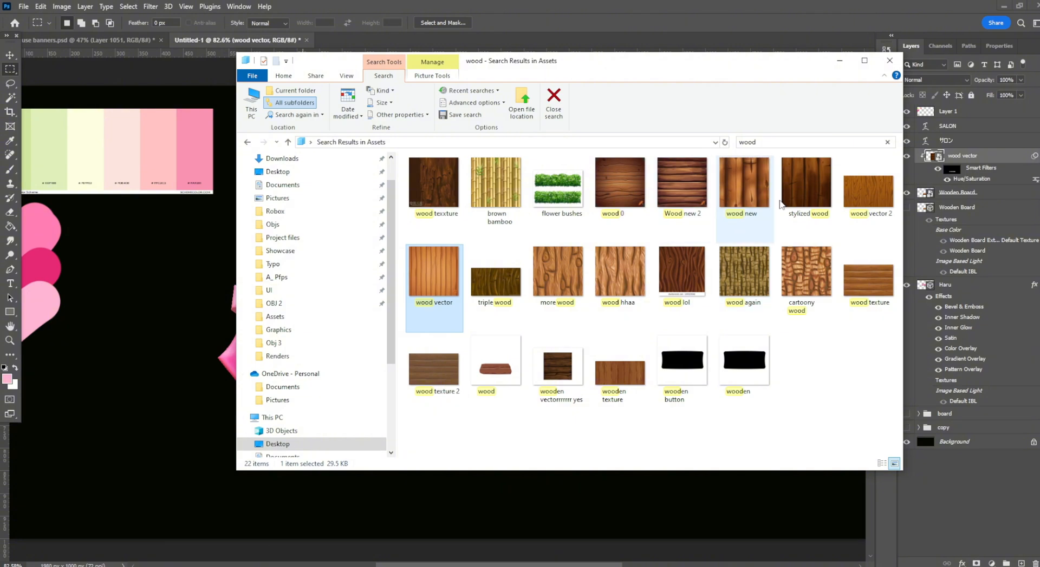
pyautogui.click(804, 210)
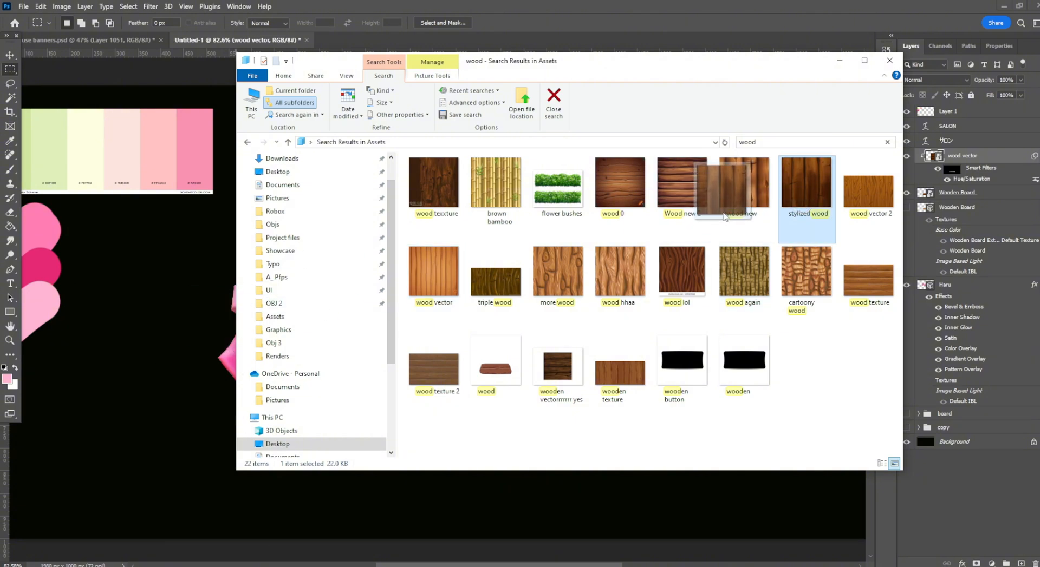
pyautogui.click(620, 184)
pyautogui.moveTo(620, 184); pyautogui.dragTo(525, 314)
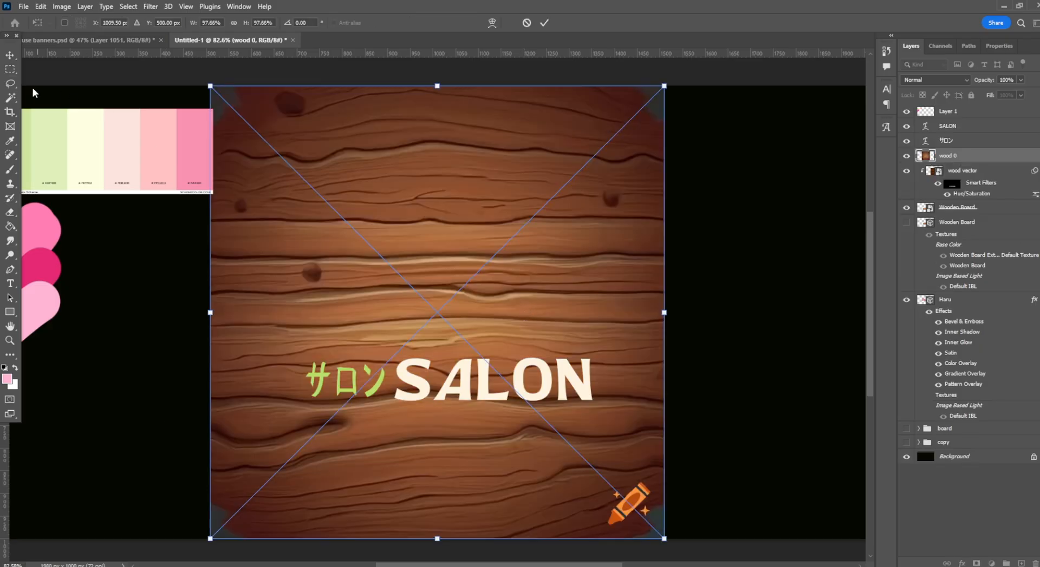
pyautogui.press('Return')
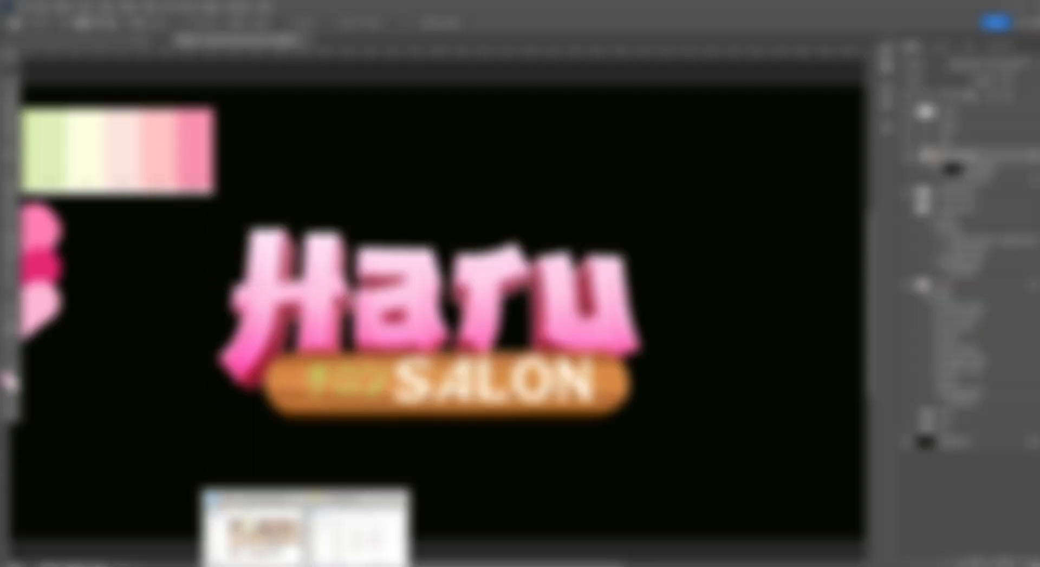
# Place the wood new plank texture from the wood texture folder into the logo document above the wood vector layer.
pyautogui.click(254, 533)
pyautogui.click(684, 194)
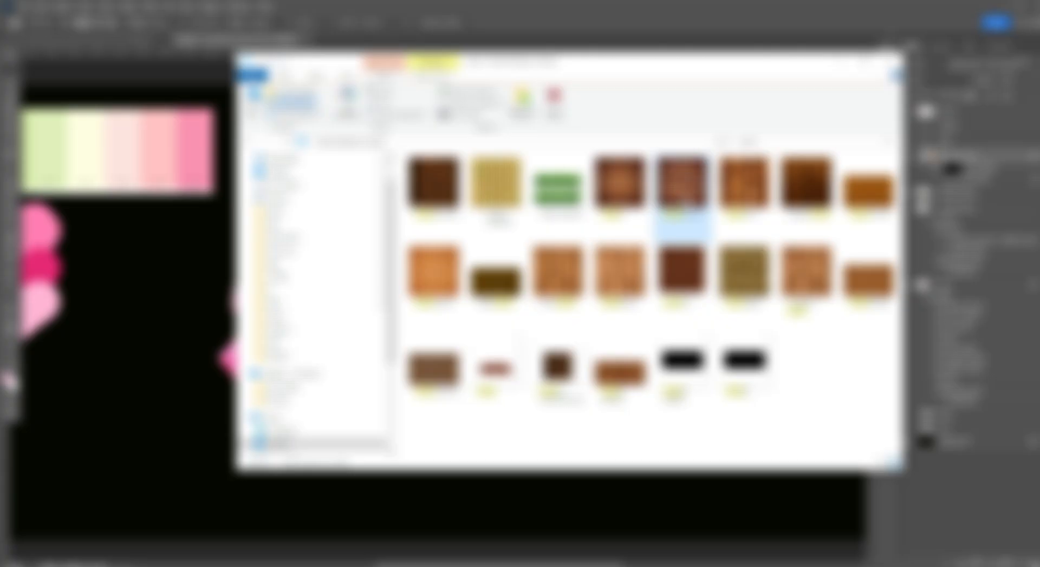
pyautogui.click(743, 187)
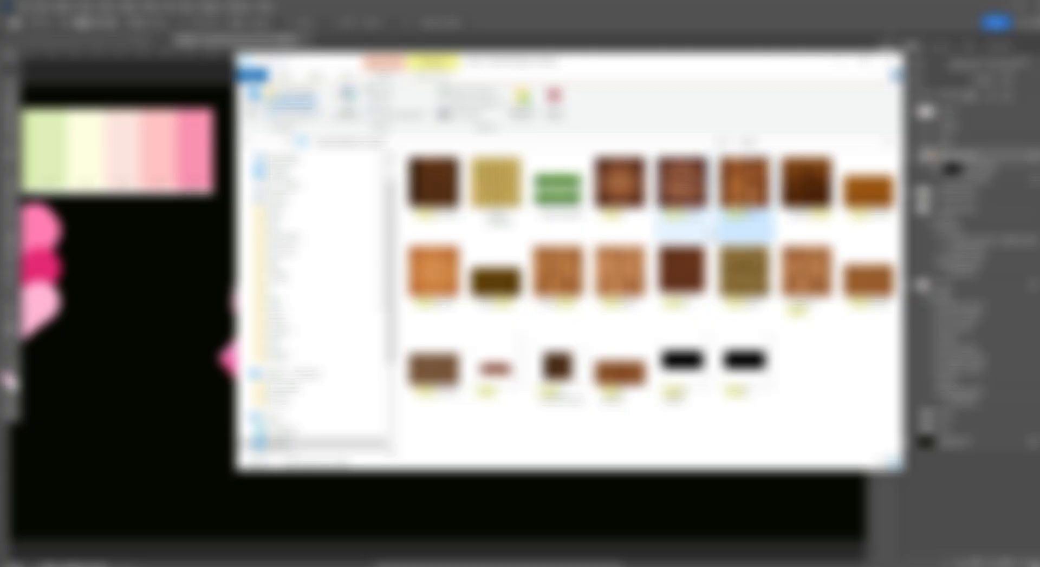
pyautogui.moveTo(750, 187); pyautogui.dragTo(91, 464)
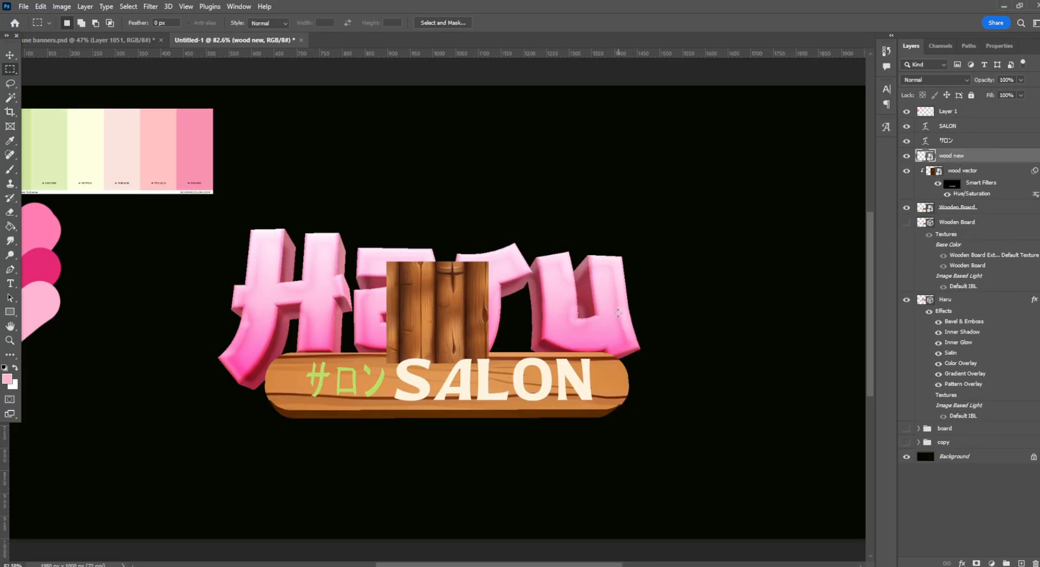
# Rotate the wood new texture by 90° and enlarge it to about 192% width and 397% height, covering the board.
pyautogui.hotkey('ctrl', 't')
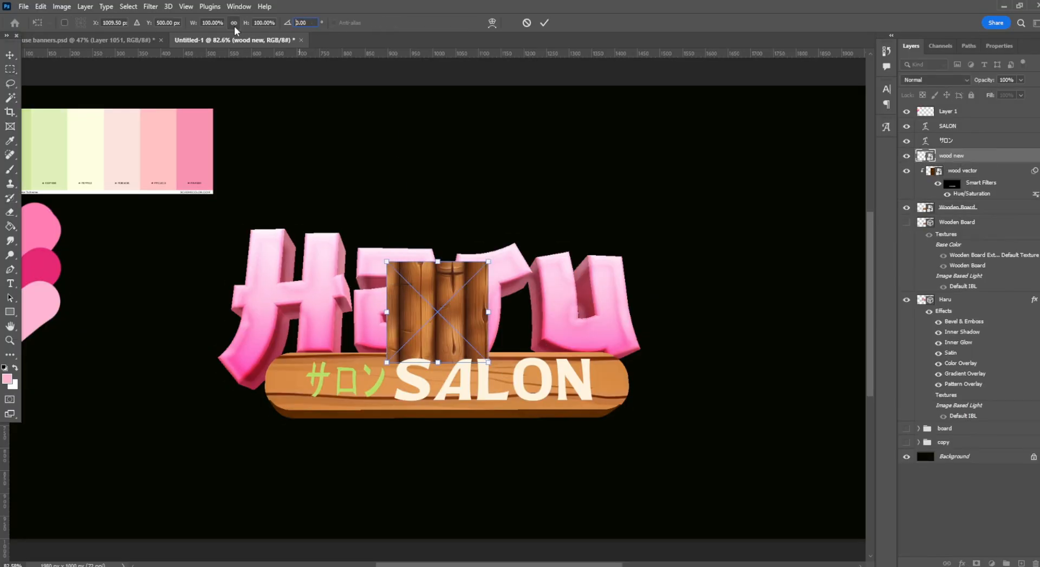
pyautogui.write('90')
pyautogui.press('Return')
pyautogui.press('Return')
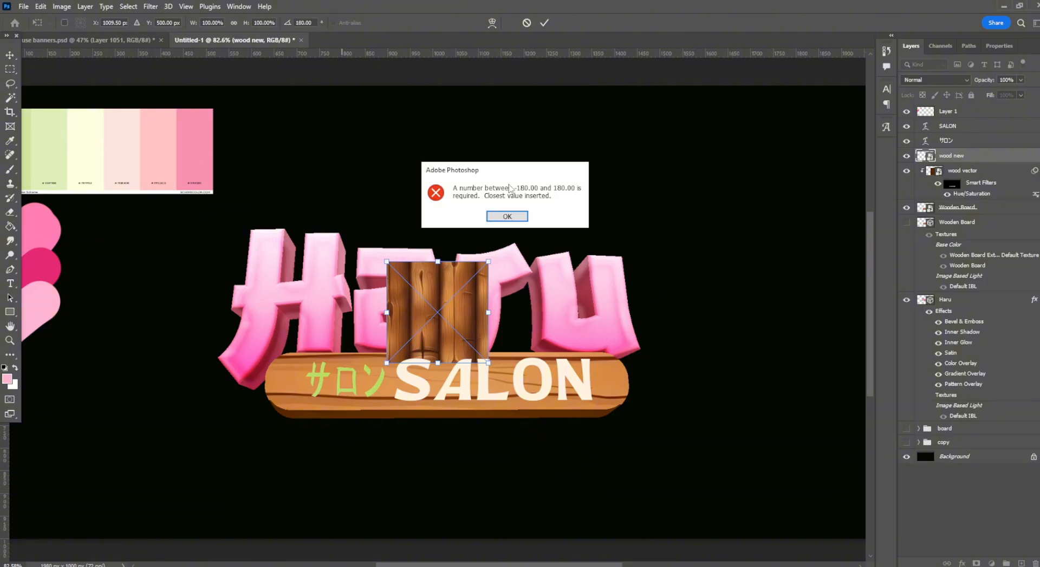
pyautogui.press('Return')
pyautogui.write('90')
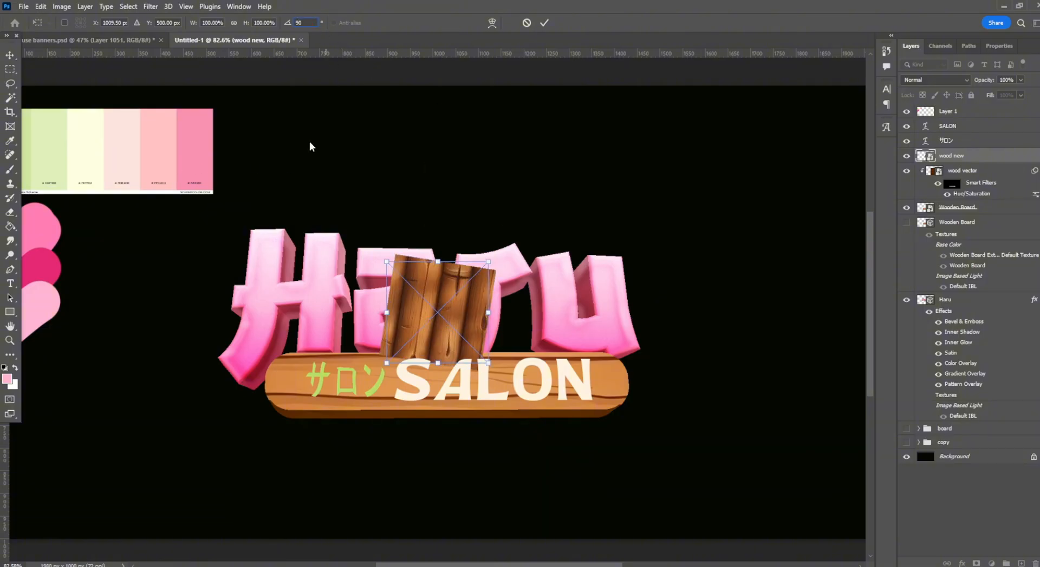
pyautogui.moveTo(387, 264); pyautogui.dragTo(183, 169)
pyautogui.moveTo(397, 255); pyautogui.dragTo(554, 370)
pyautogui.moveTo(341, 280); pyautogui.dragTo(240, 282)
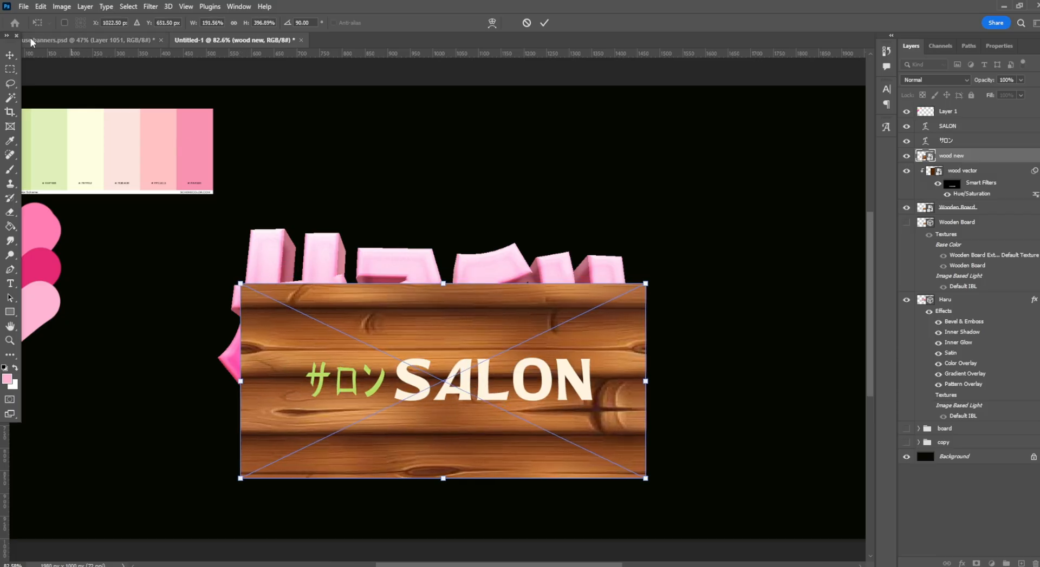
pyautogui.press('Return')
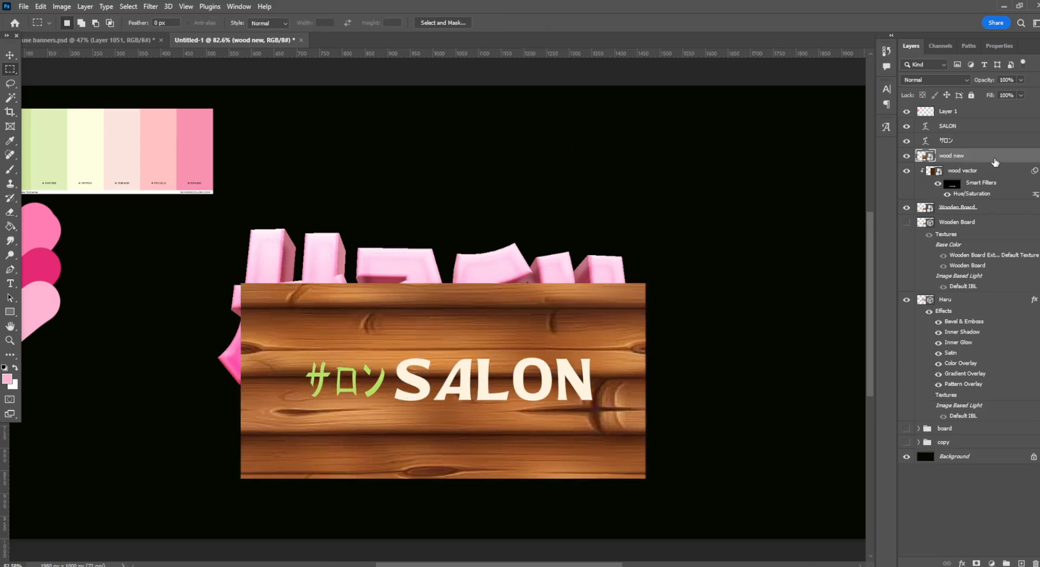
# Clip the wood new layer to the Wooden Board and set its blend mode to Soft Light.
pyautogui.rightClick(994, 160)
pyautogui.click(913, 381)
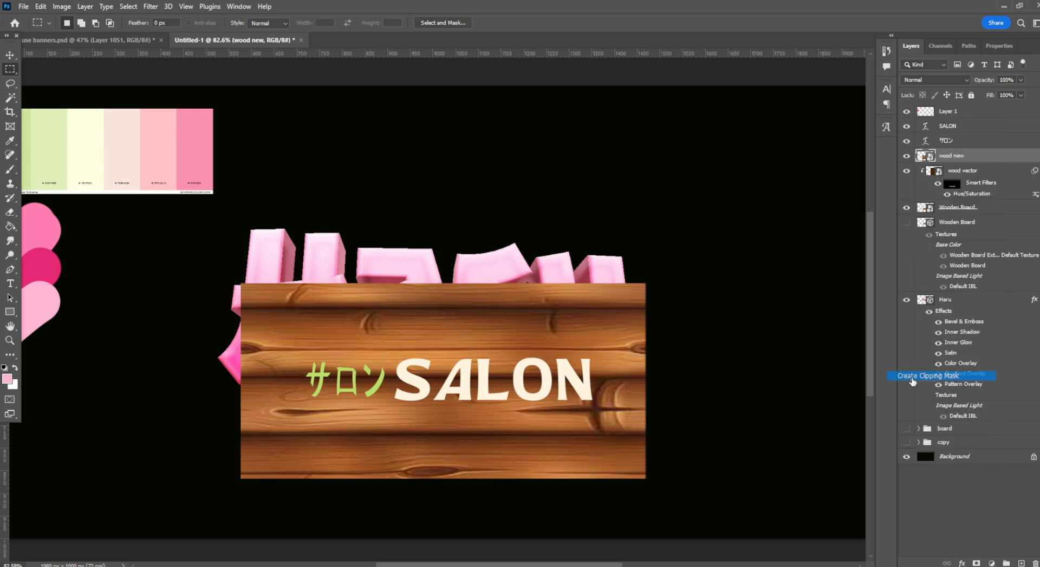
pyautogui.click(935, 79)
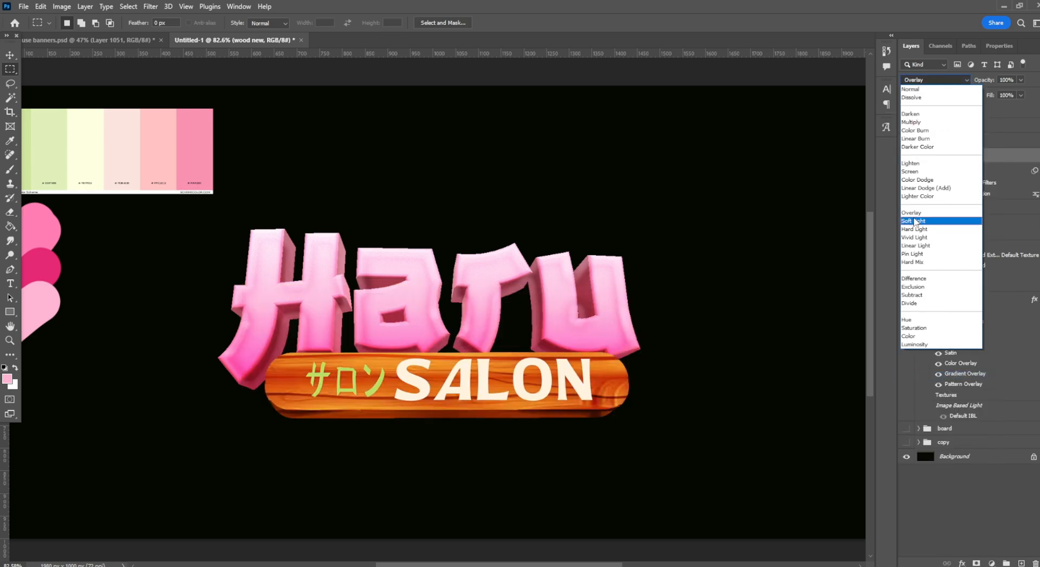
pyautogui.click(914, 223)
pyautogui.click(934, 80)
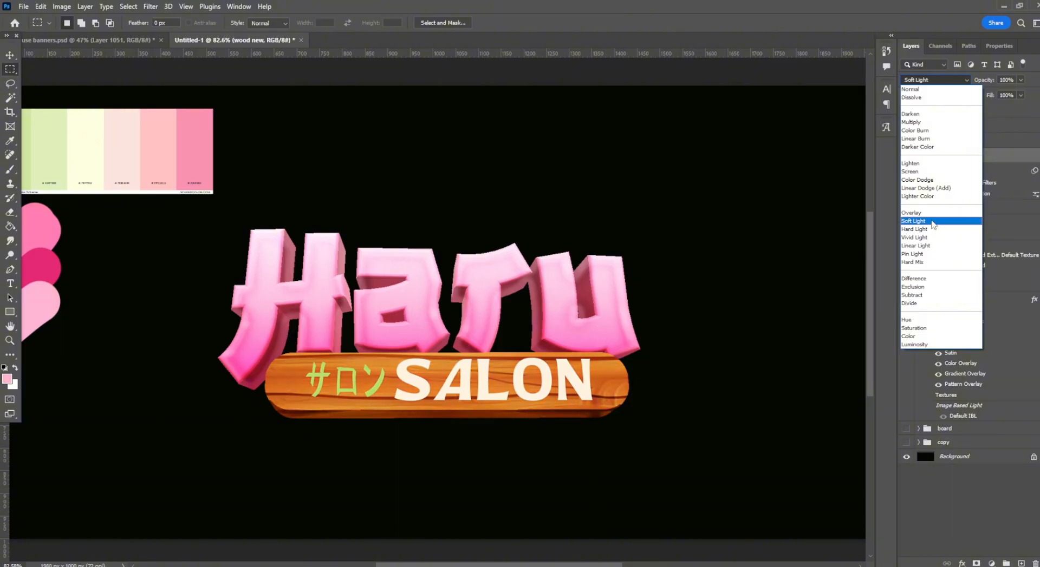
pyautogui.click(933, 223)
# Lower the opacity of the wood new layer to 78%.
pyautogui.click(1020, 79)
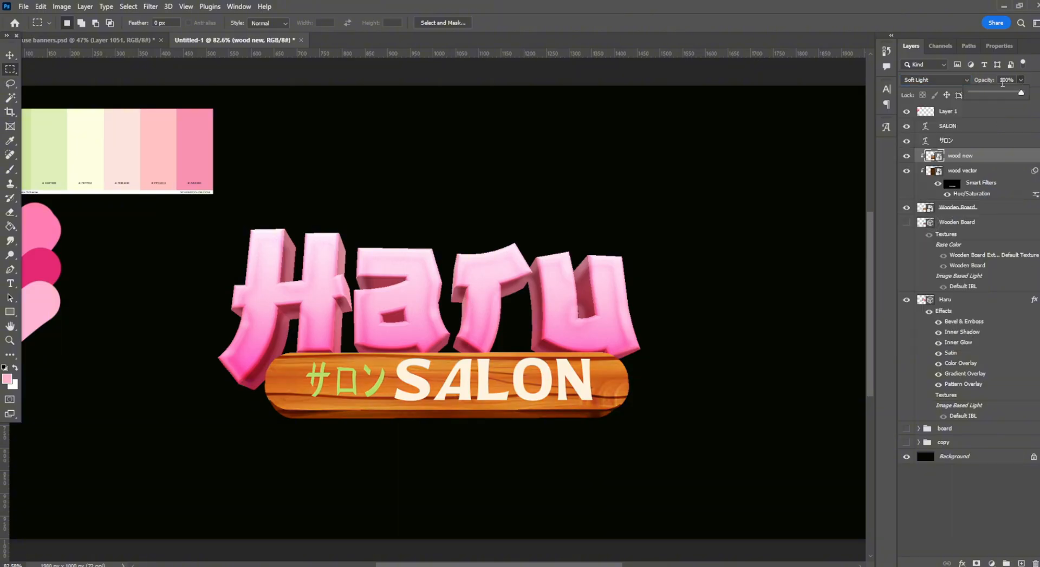
pyautogui.moveTo(991, 94); pyautogui.dragTo(999, 95)
pyautogui.moveTo(377, 241); pyautogui.dragTo(545, 424)
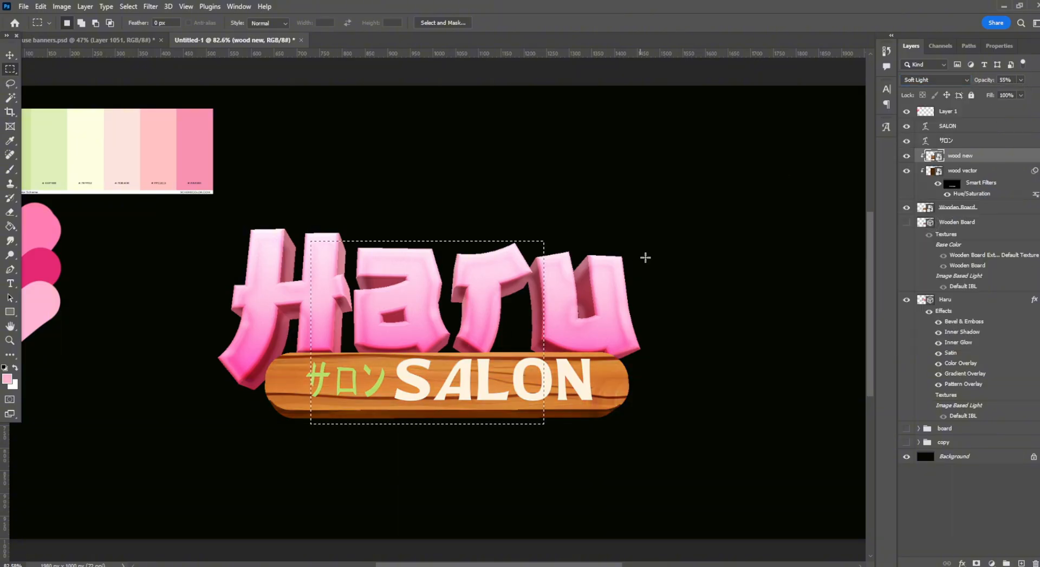
pyautogui.click(645, 257)
pyautogui.click(1020, 81)
pyautogui.moveTo(1019, 91); pyautogui.dragTo(1032, 94)
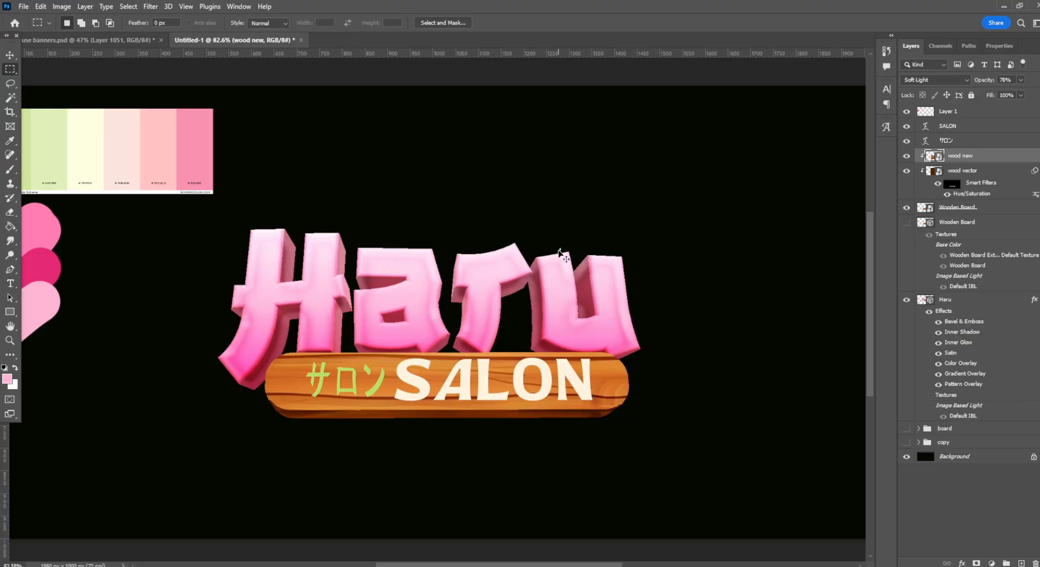
pyautogui.hotkey('ctrl', 'u')
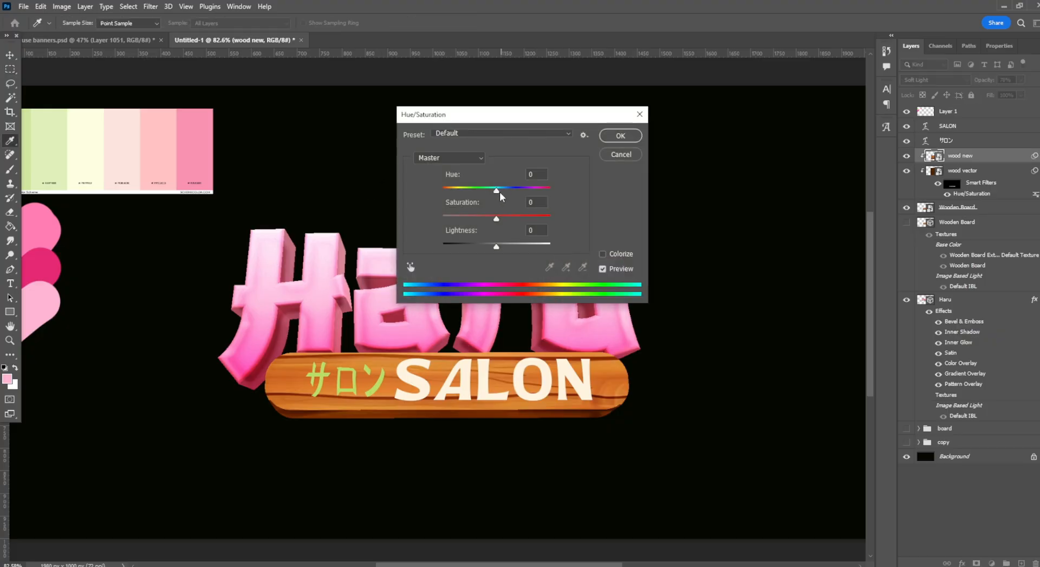
pyautogui.moveTo(499, 192); pyautogui.dragTo(579, 230)
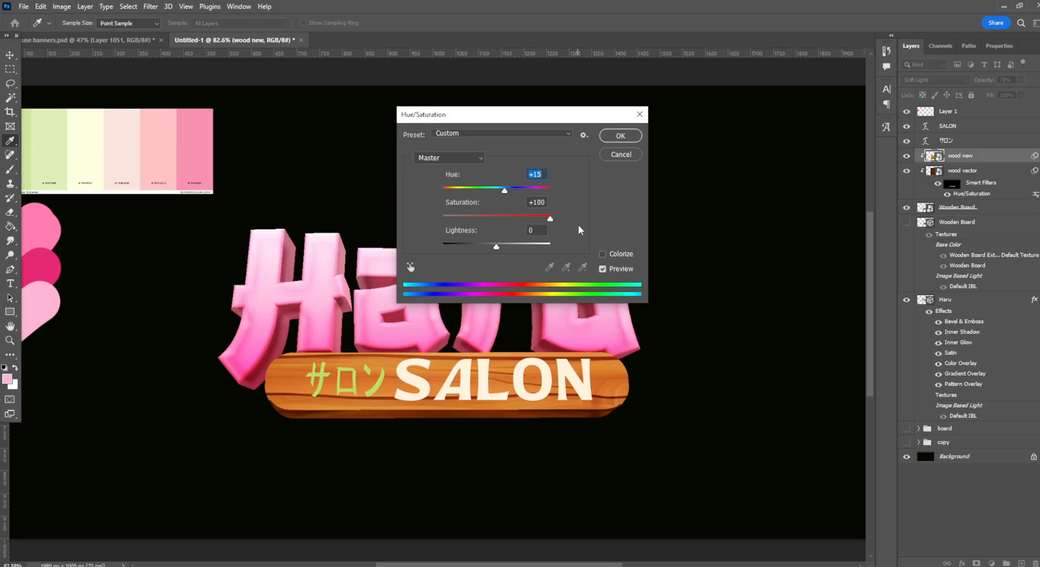
pyautogui.moveTo(496, 246)
pyautogui.mouseDown()
pyautogui.moveTo(542, 248)
pyautogui.moveTo(478, 247)
pyautogui.mouseUp()
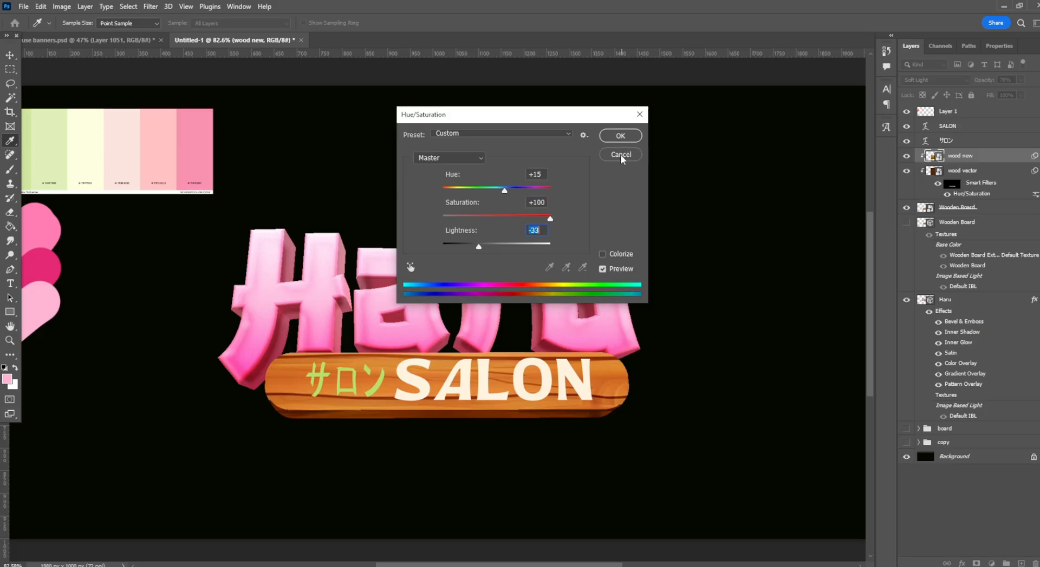
pyautogui.click(620, 155)
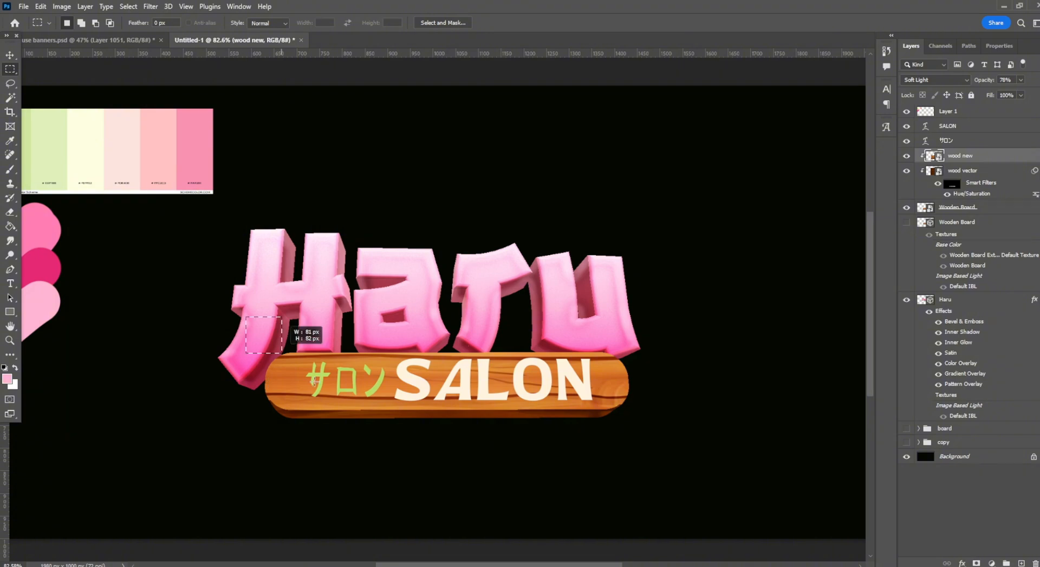
pyautogui.moveTo(231, 334); pyautogui.dragTo(323, 327)
pyautogui.click(633, 321)
pyautogui.click(572, 247)
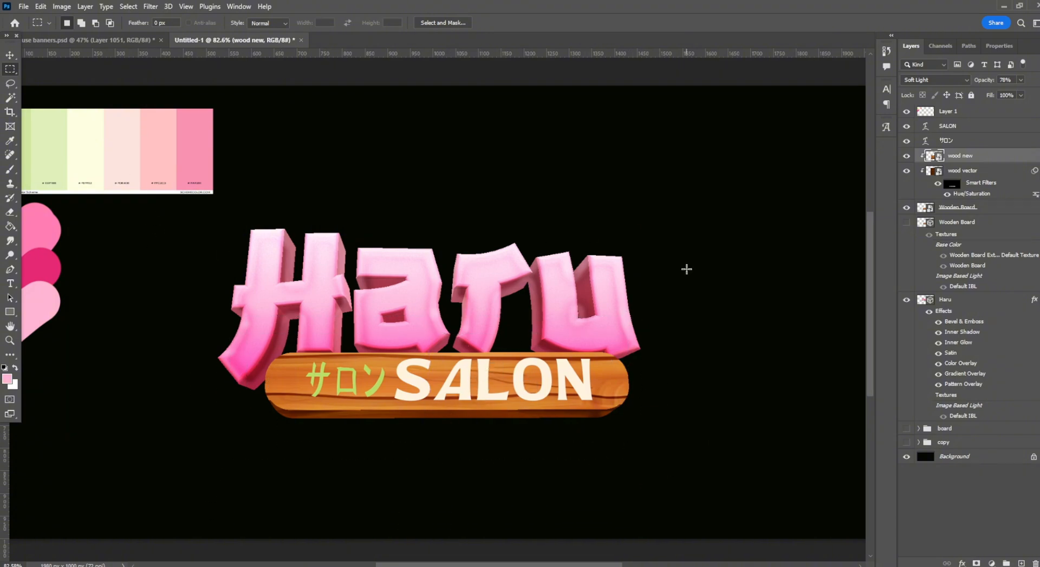
# Add an Inner Glow to the Wooden Board layer with Edge as source and a size of 73 px.
pyautogui.click(1009, 211)
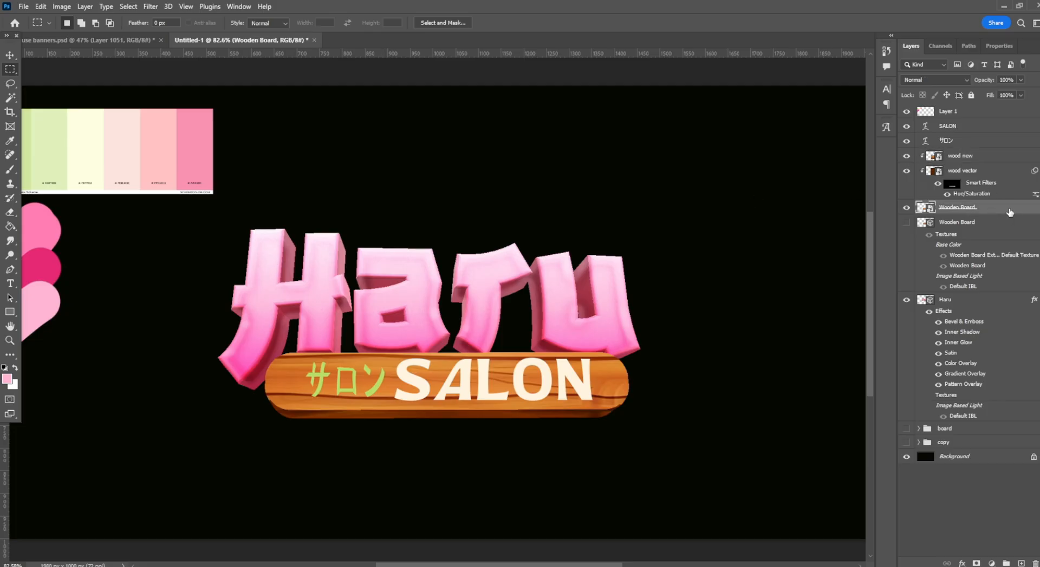
pyautogui.doubleClick(1011, 210)
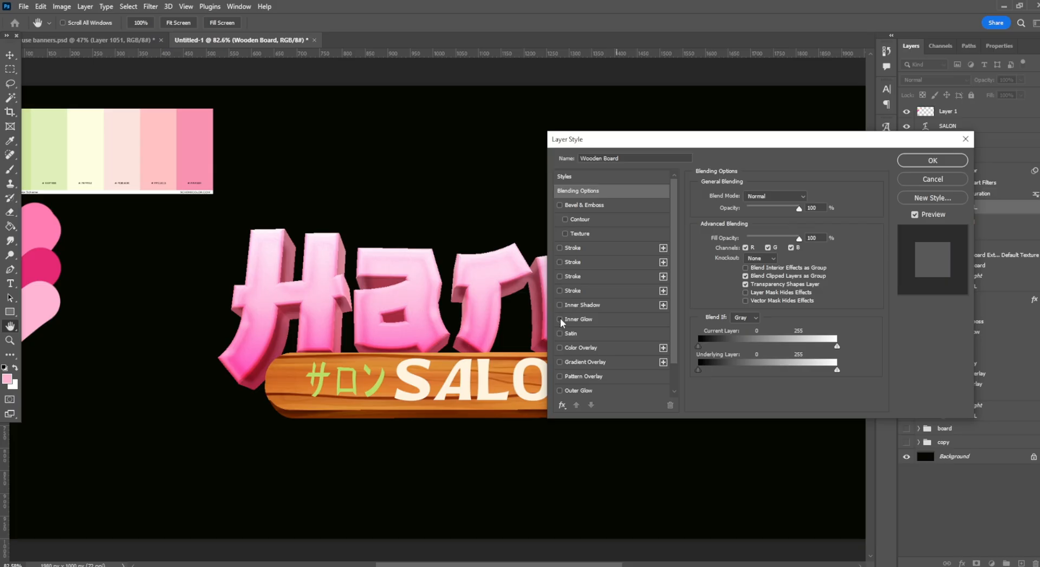
pyautogui.click(560, 320)
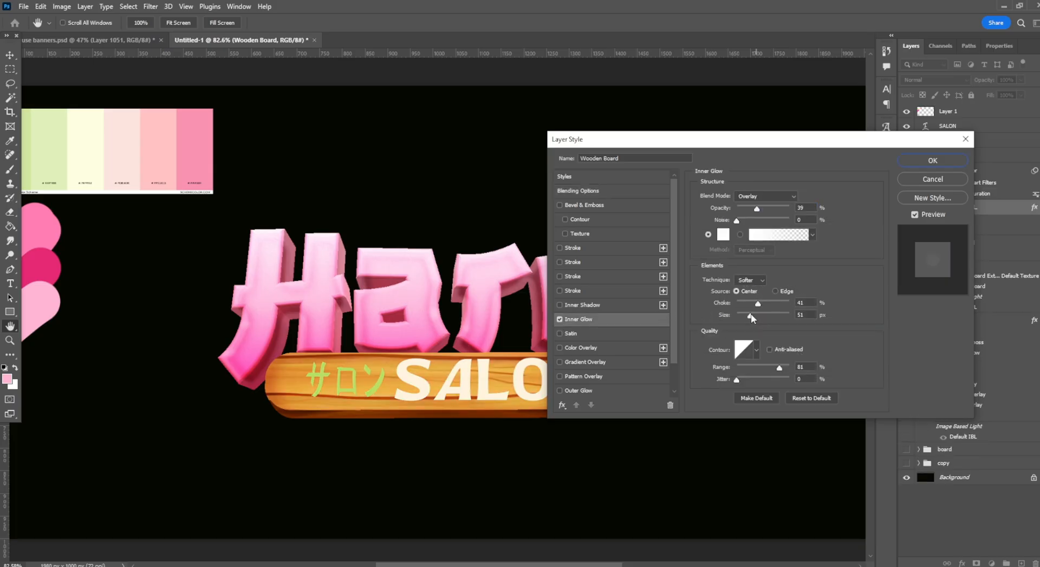
pyautogui.moveTo(751, 318); pyautogui.dragTo(754, 316)
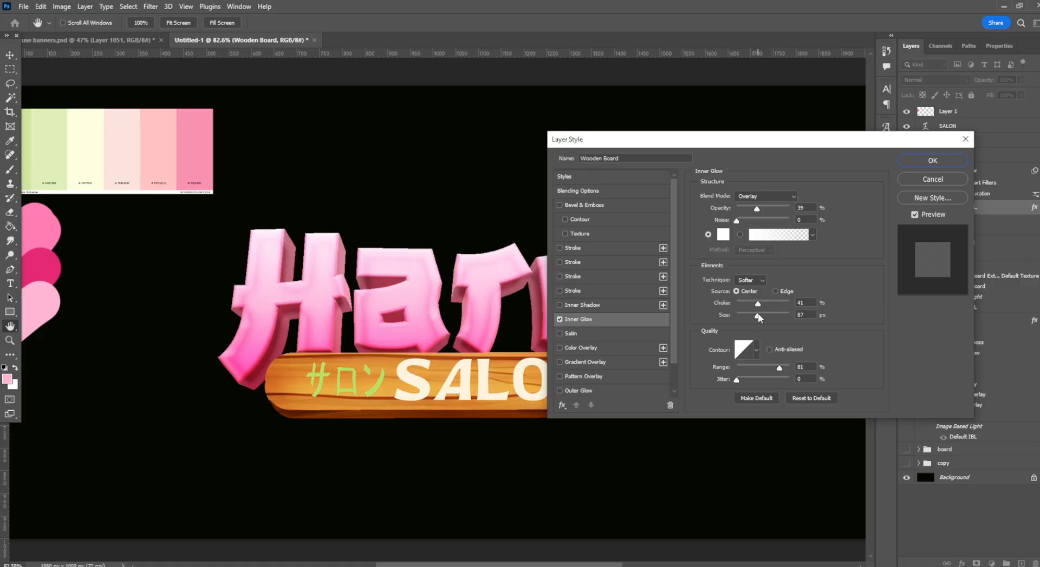
pyautogui.click(785, 291)
pyautogui.moveTo(757, 316); pyautogui.dragTo(755, 316)
# Change the Inner Glow colour to near-black and set its opacity to 31% and size to 57 px.
pyautogui.click(723, 235)
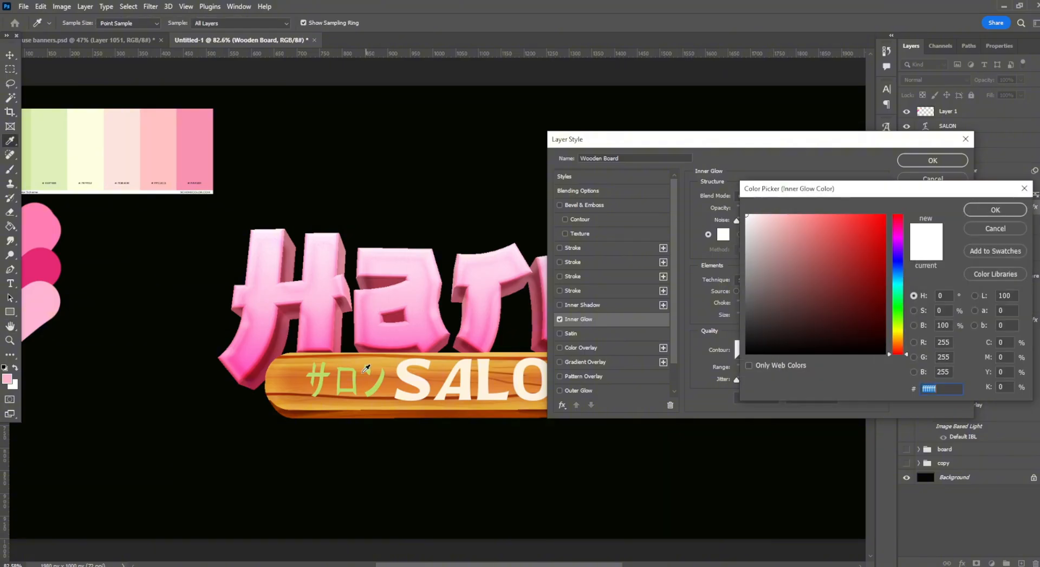
pyautogui.click(331, 397)
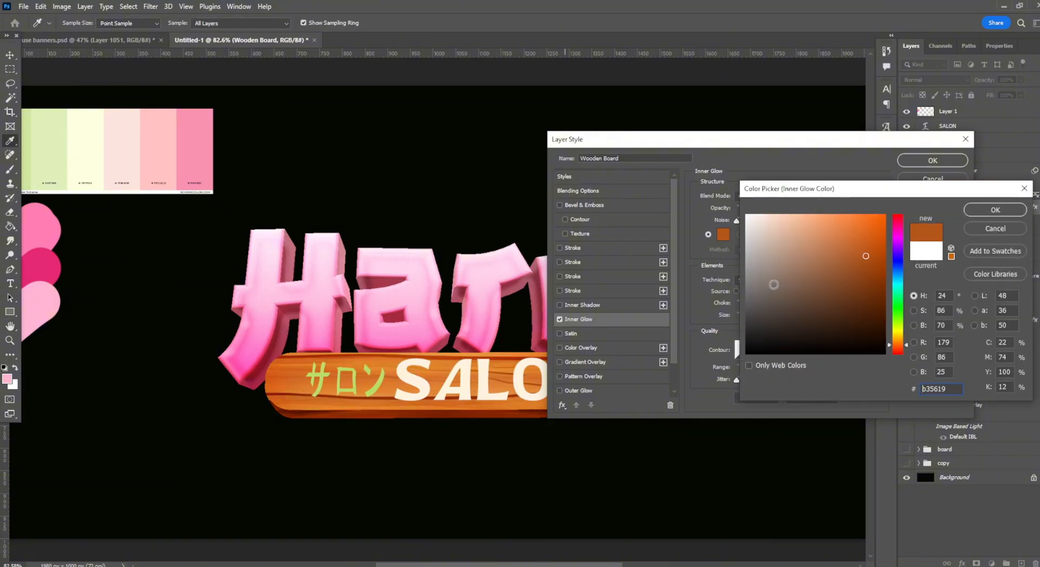
pyautogui.moveTo(851, 307); pyautogui.dragTo(907, 351)
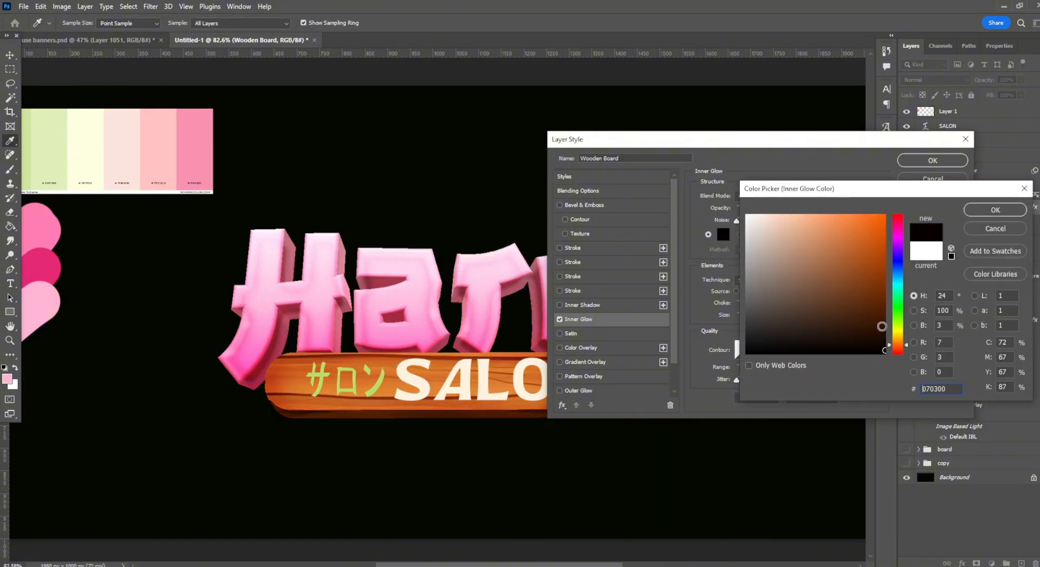
pyautogui.click(1000, 211)
pyautogui.moveTo(756, 211); pyautogui.dragTo(784, 208)
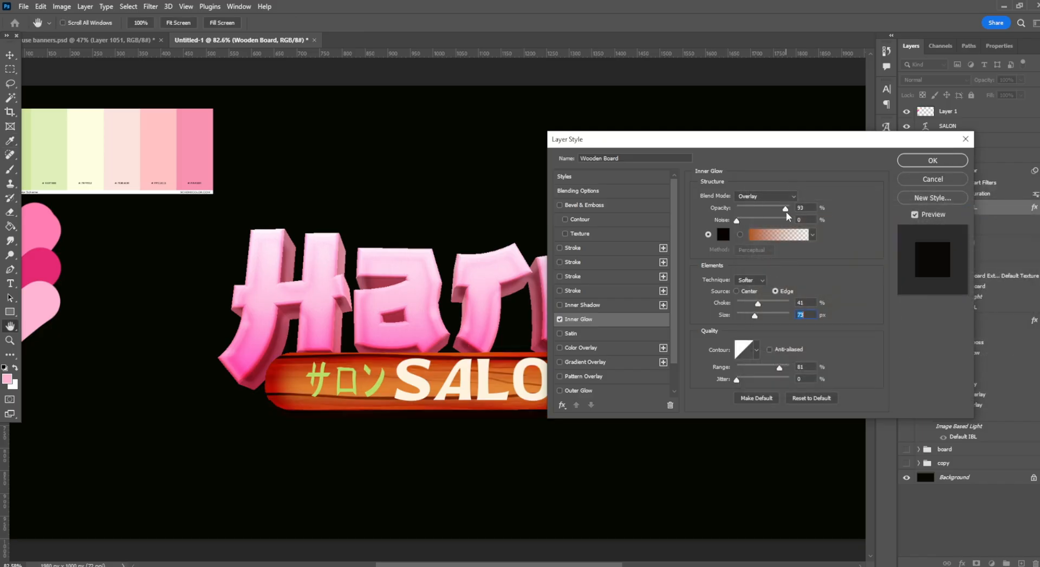
pyautogui.moveTo(754, 316)
pyautogui.mouseDown()
pyautogui.moveTo(739, 315)
pyautogui.moveTo(753, 320)
pyautogui.mouseUp()
pyautogui.moveTo(755, 208)
pyautogui.mouseDown()
pyautogui.moveTo(764, 211)
pyautogui.moveTo(742, 209)
pyautogui.mouseUp()
pyautogui.moveTo(804, 148); pyautogui.dragTo(829, 146)
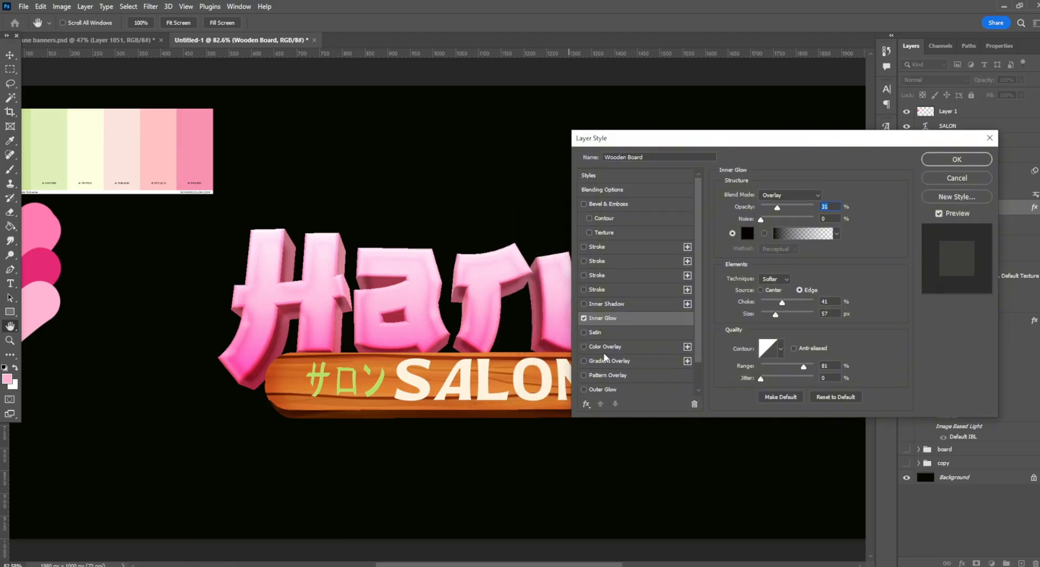
# Add a light orange Color Overlay to the Wooden Board in Overlay mode at 16% opacity.
pyautogui.click(584, 361)
pyautogui.click(584, 361)
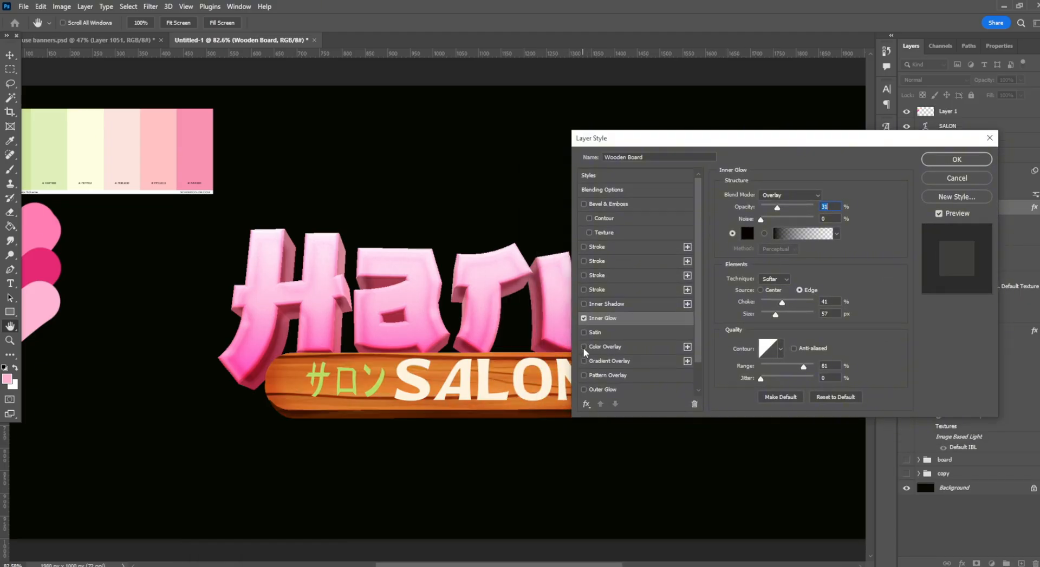
pyautogui.click(583, 347)
pyautogui.click(609, 347)
pyautogui.click(839, 200)
pyautogui.write('ffb2b2')
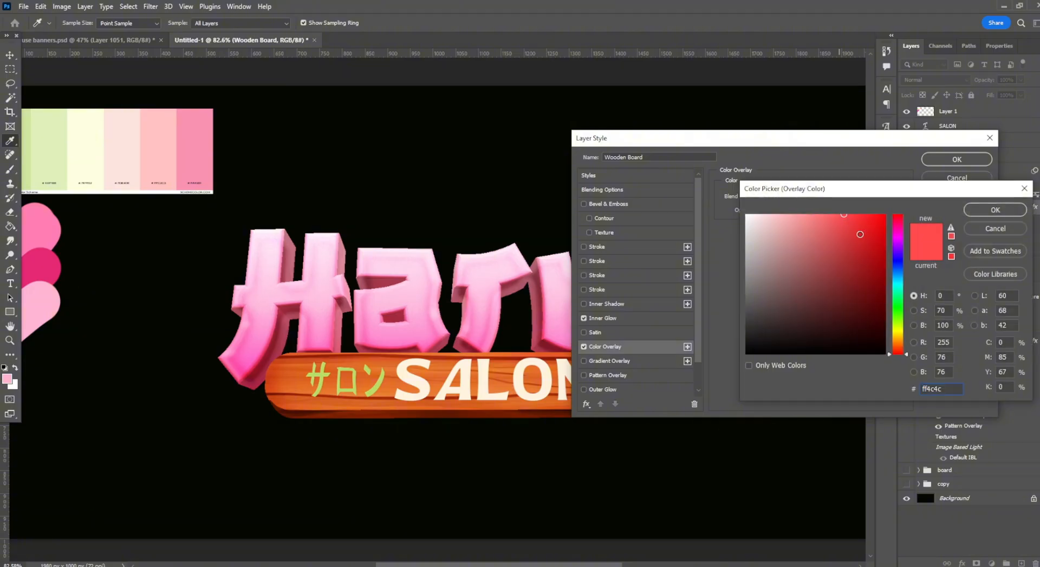
pyautogui.moveTo(901, 353); pyautogui.dragTo(905, 278)
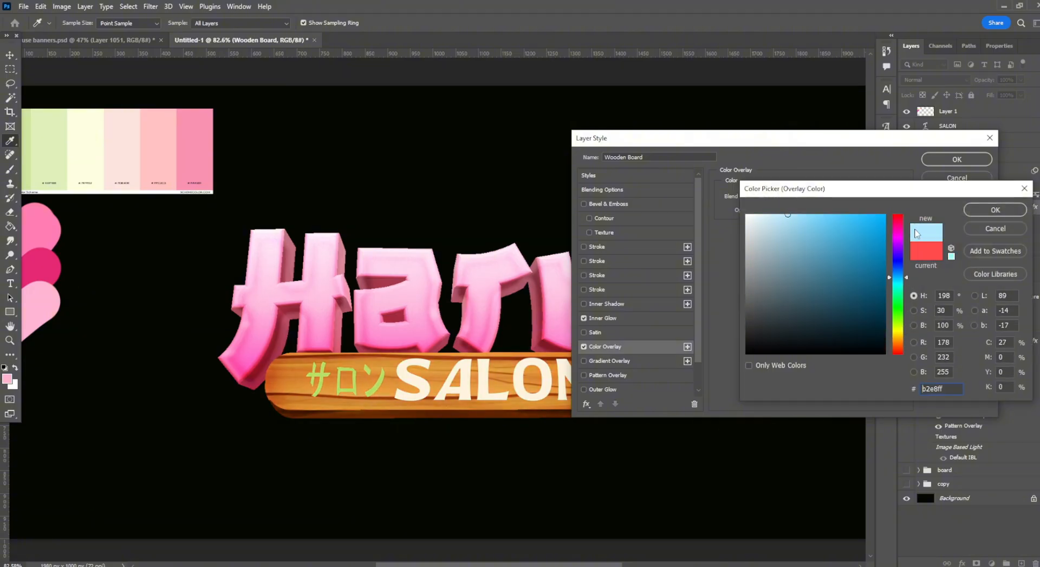
pyautogui.moveTo(899, 243); pyautogui.dragTo(897, 267)
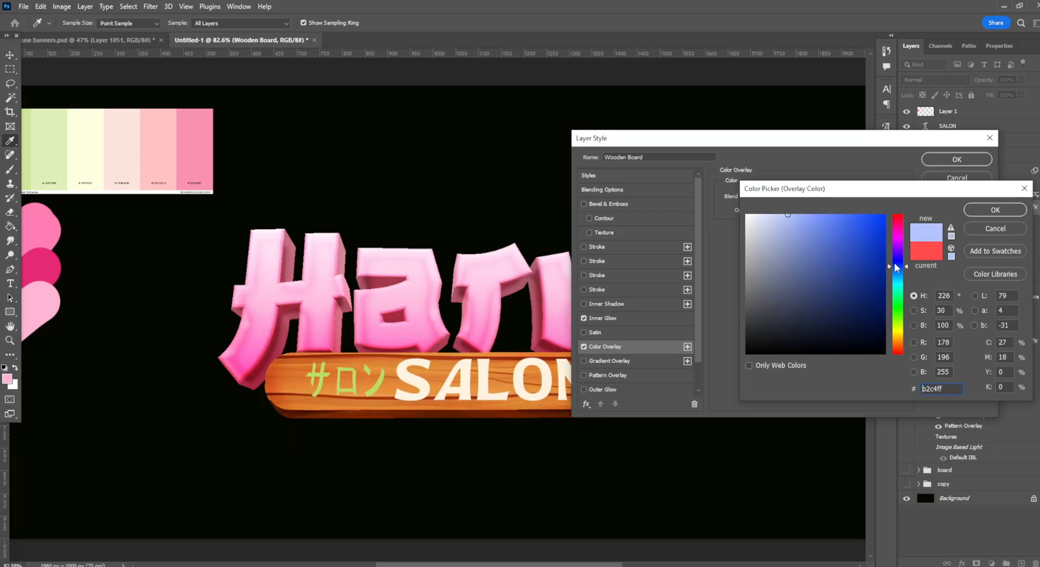
pyautogui.moveTo(899, 341); pyautogui.dragTo(900, 344)
pyautogui.click(981, 212)
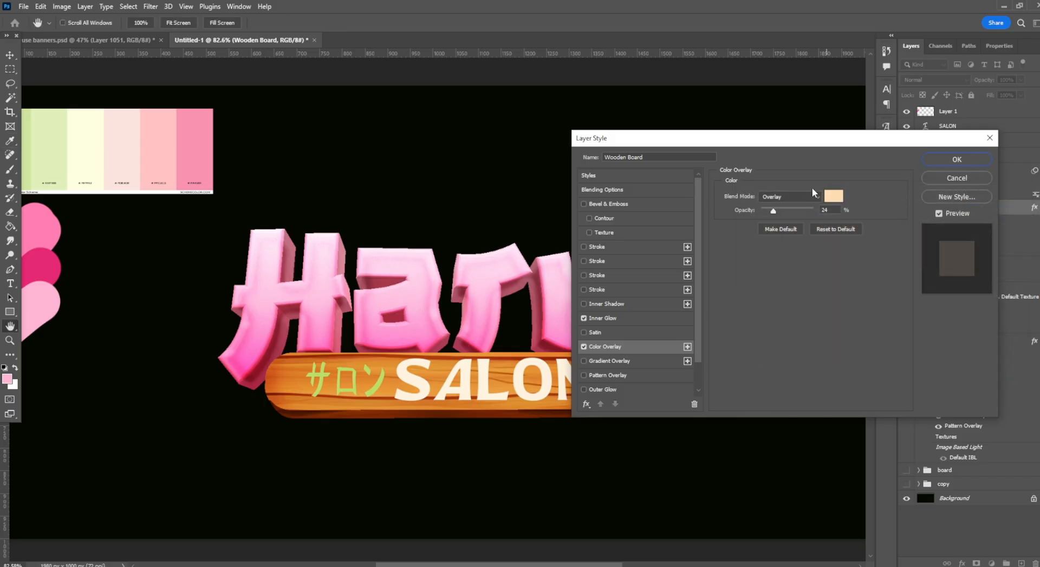
pyautogui.moveTo(766, 213)
pyautogui.mouseDown()
pyautogui.moveTo(783, 213)
pyautogui.moveTo(769, 216)
pyautogui.mouseUp()
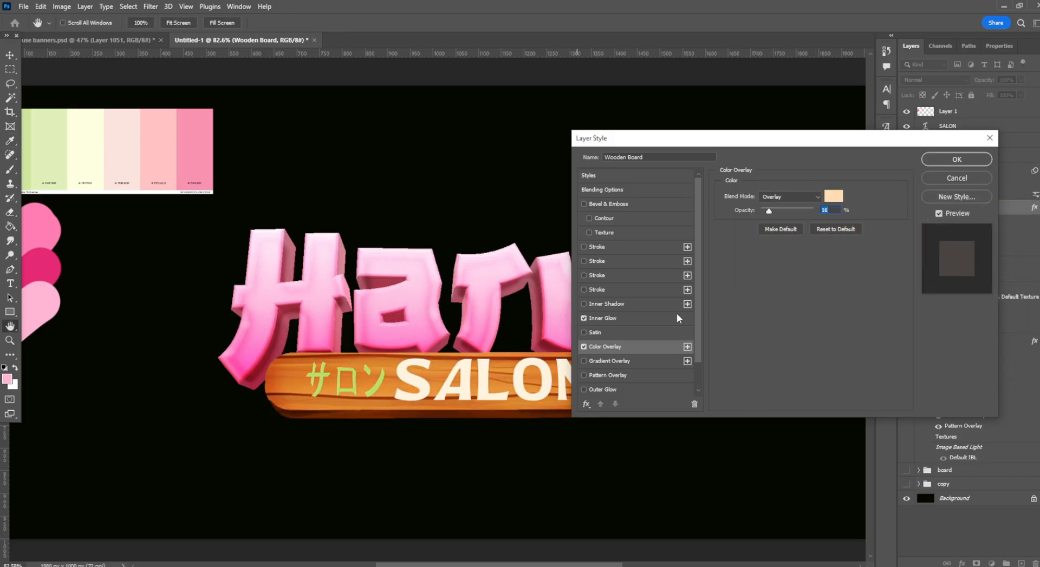
# Add a Soft Light Inner Shadow to the Wooden Board in dark brown #7b3400 at 22% opacity.
pyautogui.click(586, 305)
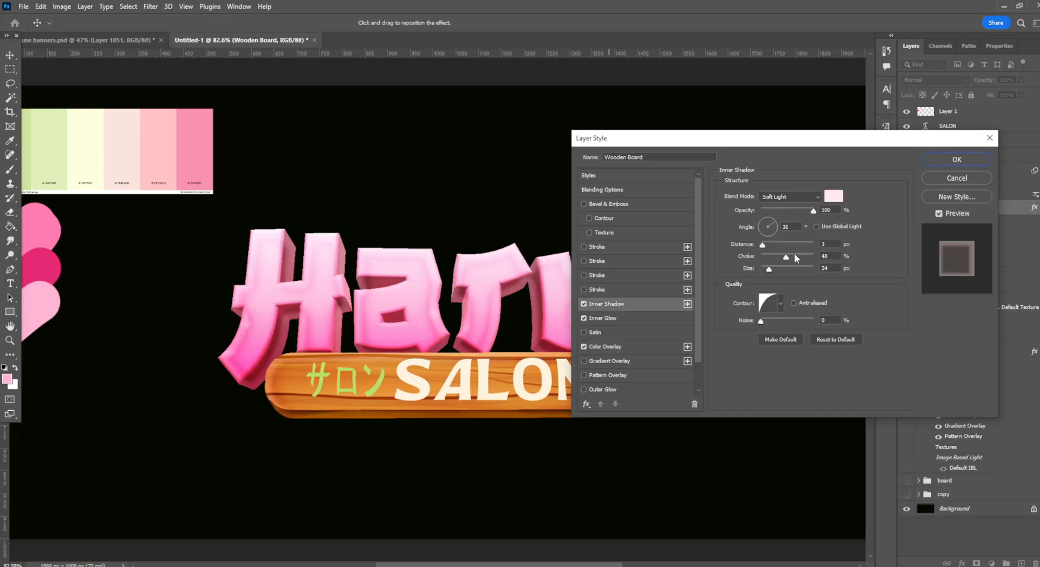
pyautogui.click(833, 196)
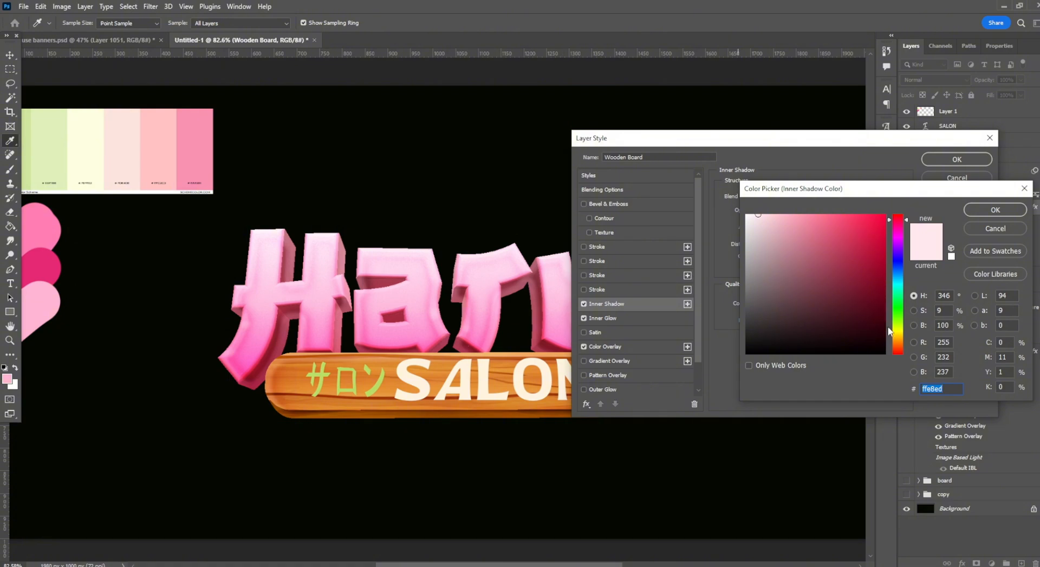
pyautogui.click(898, 347)
pyautogui.click(884, 271)
pyautogui.click(885, 222)
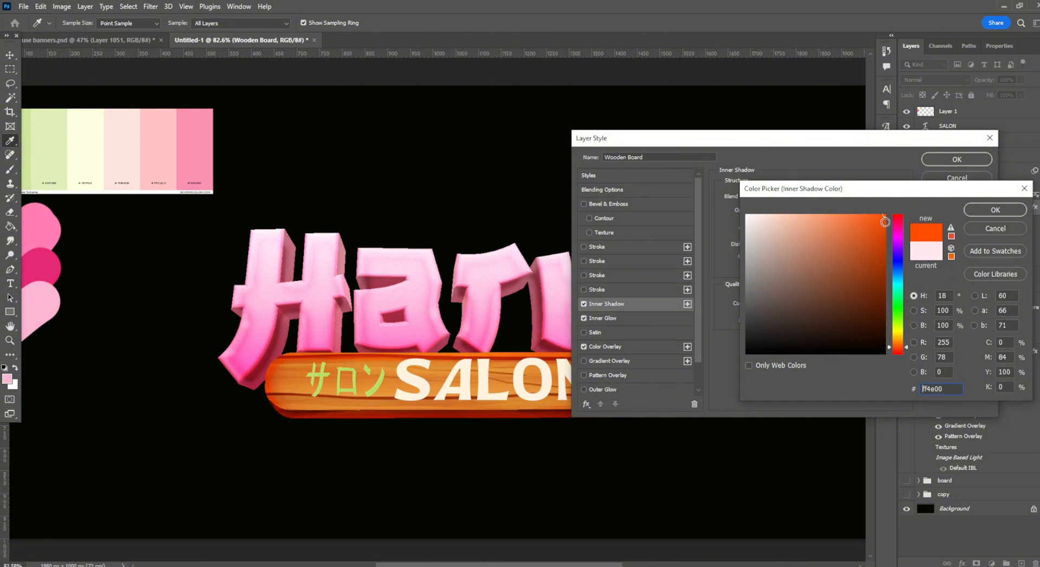
pyautogui.click(883, 286)
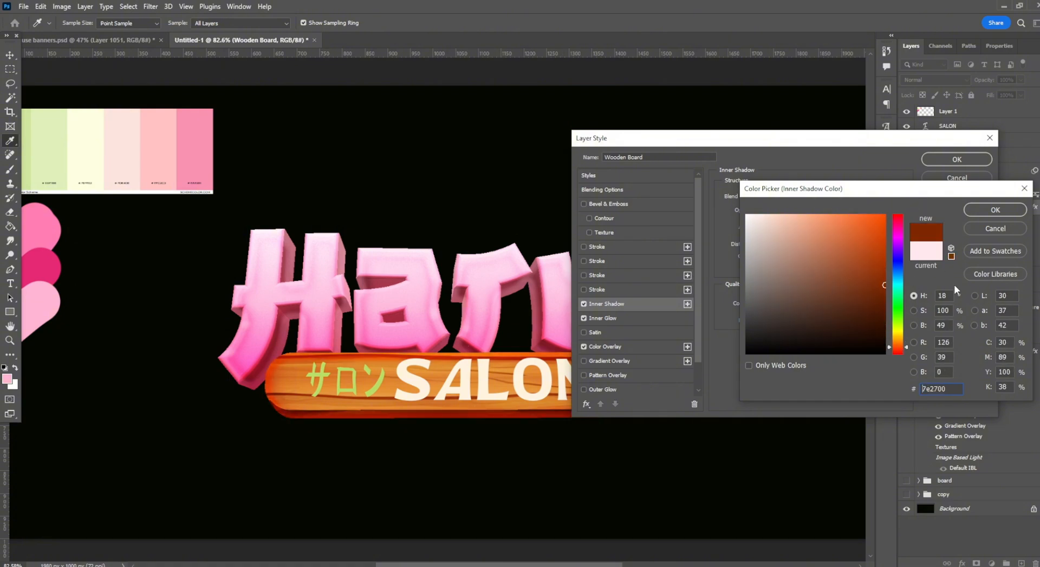
pyautogui.click(390, 398)
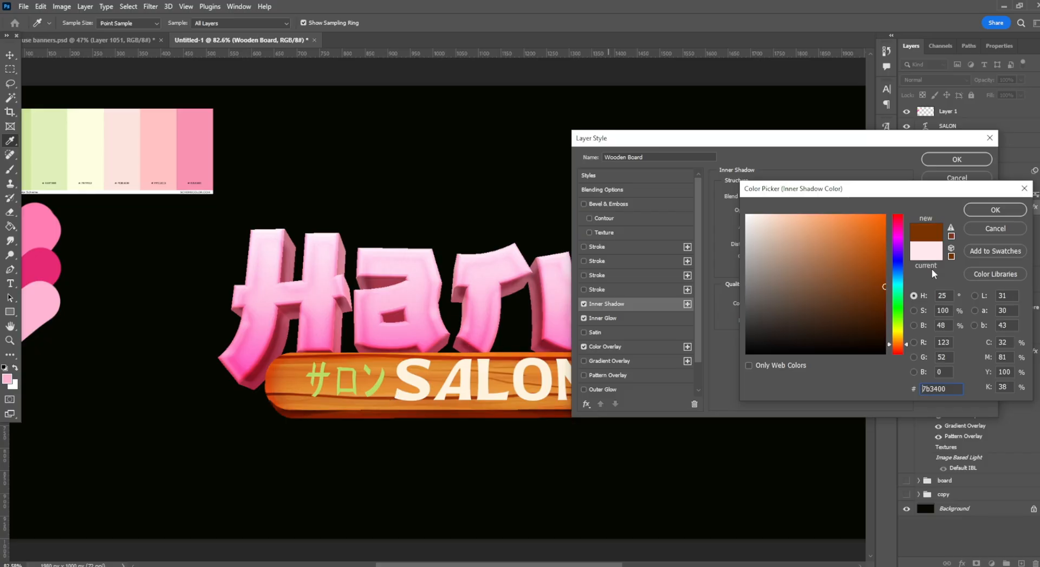
pyautogui.click(995, 211)
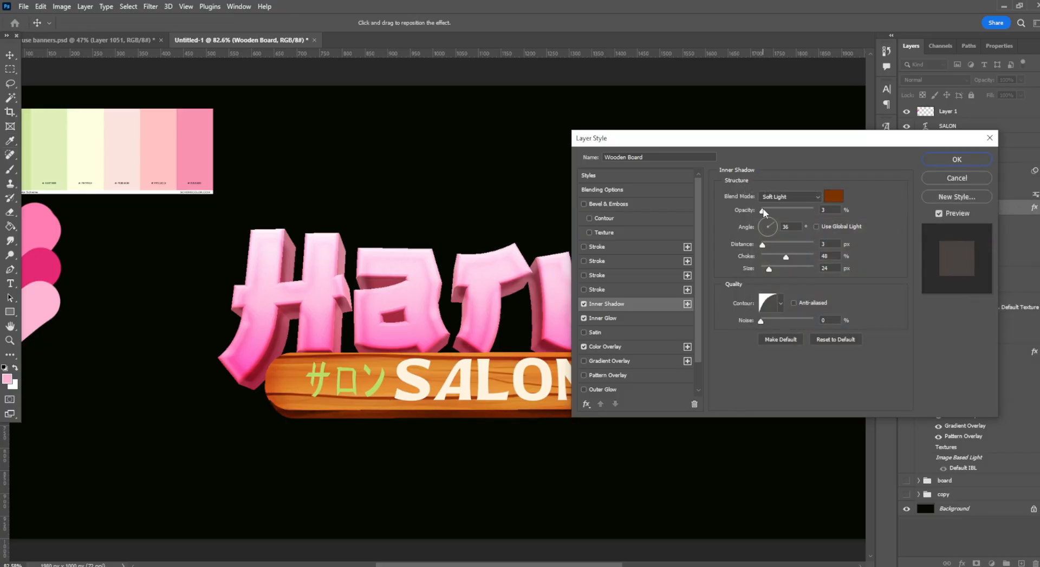
pyautogui.moveTo(815, 210); pyautogui.dragTo(772, 210)
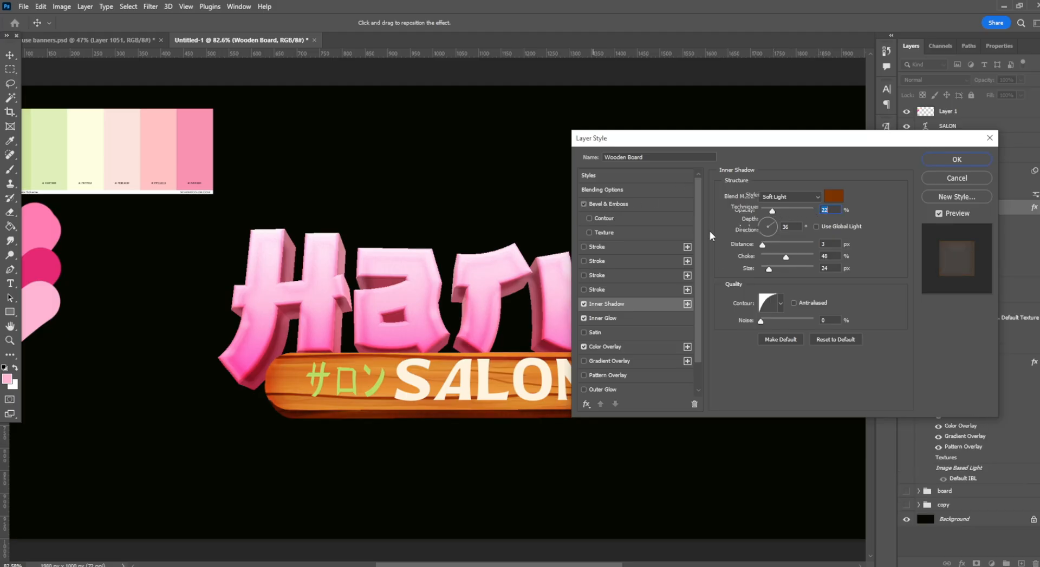
# Add a Chisel Hard Inner Bevel to the Wooden Board with a size of 21 px and soften of 16 px.
pyautogui.click(609, 204)
pyautogui.moveTo(802, 241); pyautogui.dragTo(854, 257)
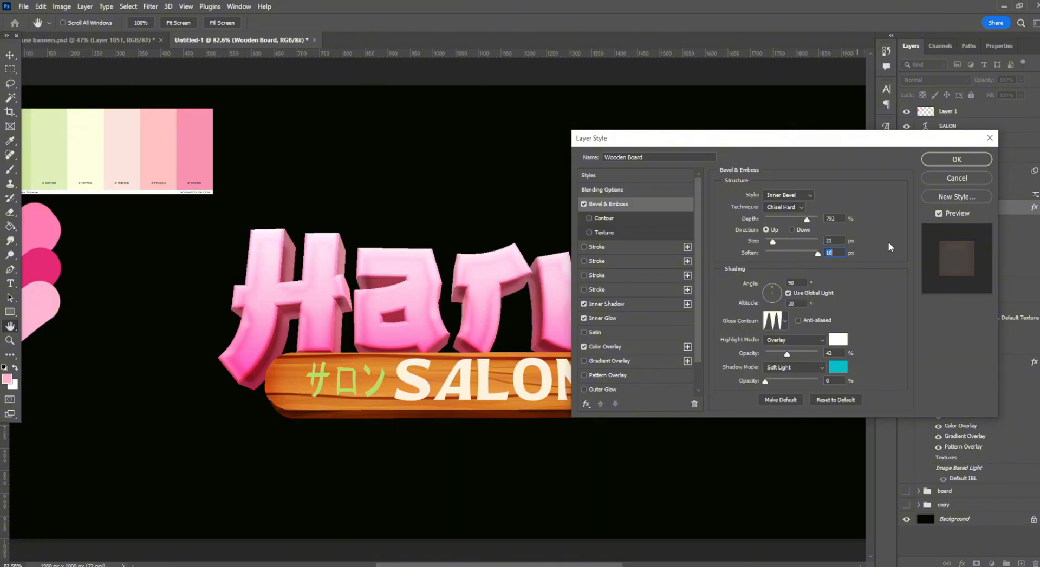
pyautogui.moveTo(813, 146); pyautogui.dragTo(788, 174)
pyautogui.click(877, 171)
pyautogui.hotkey('ctrl', 'shift', 'n')
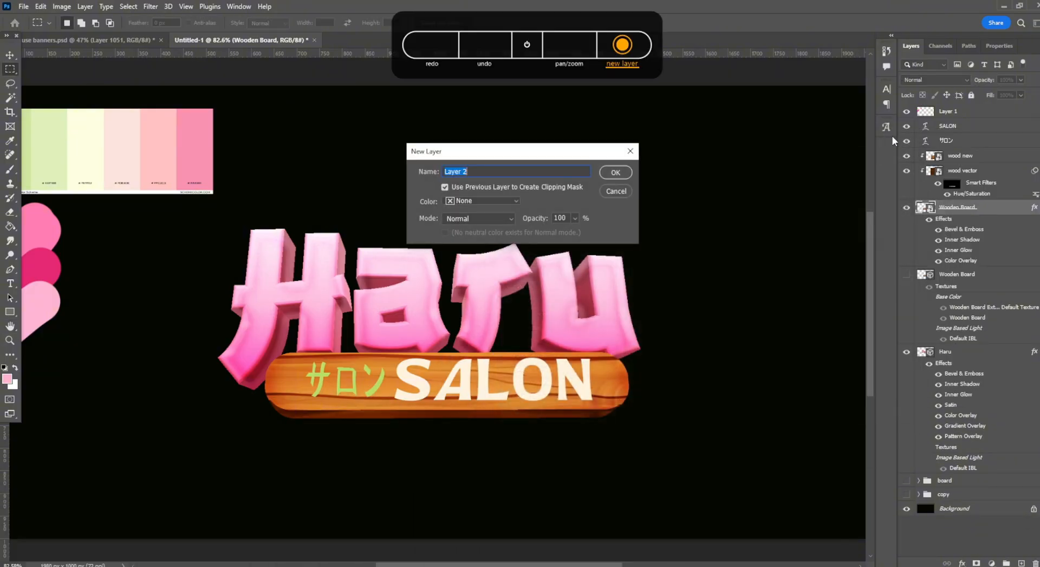
pyautogui.click(618, 173)
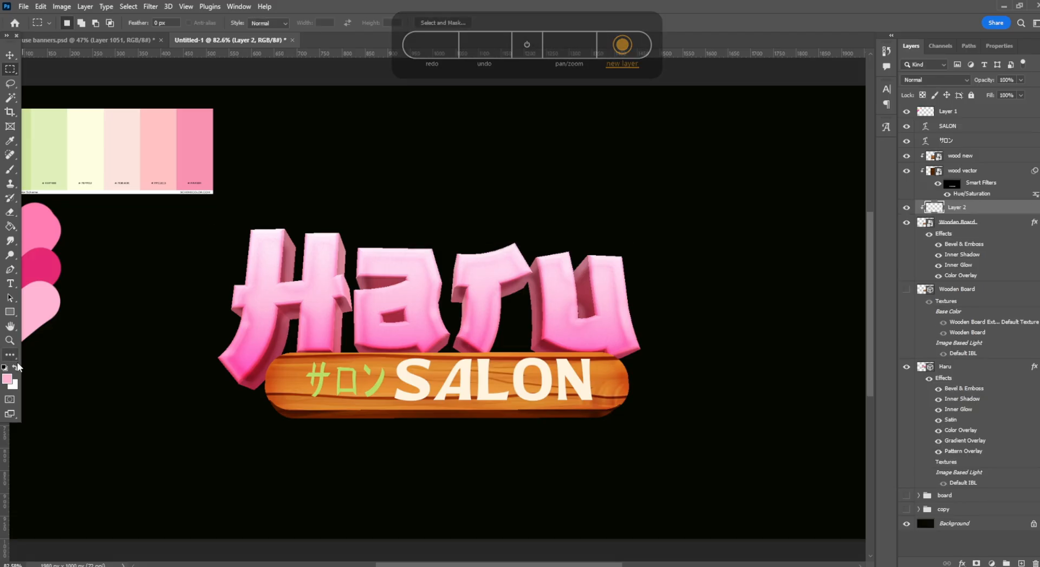
pyautogui.press('x')
pyautogui.click(10, 169)
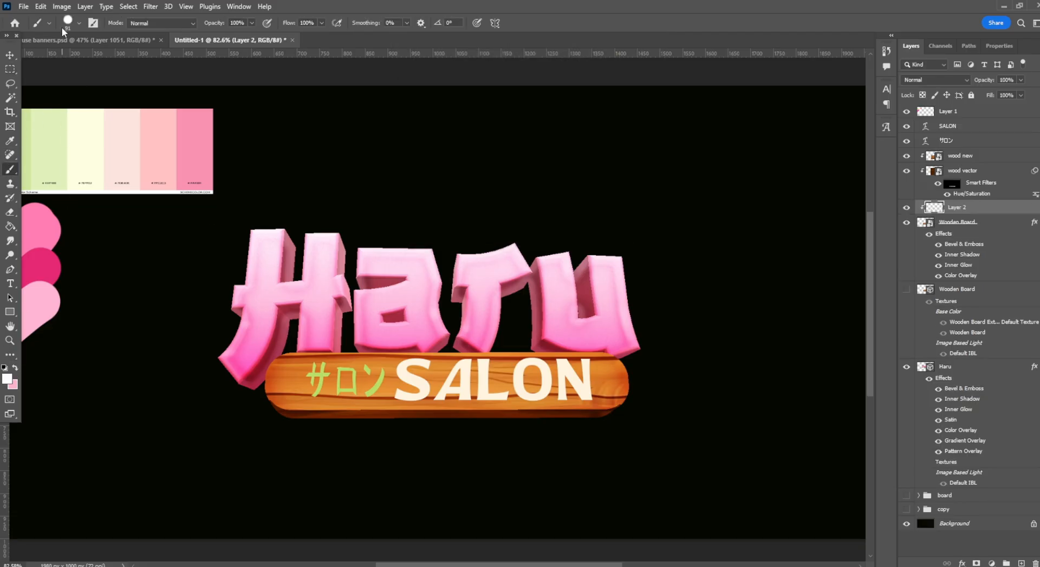
pyautogui.click(67, 23)
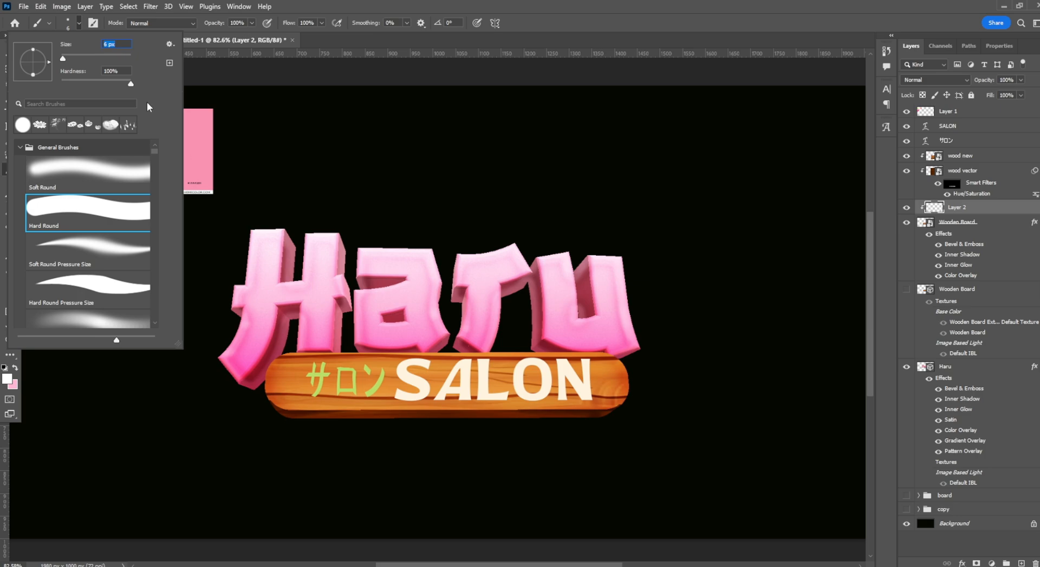
pyautogui.write('5')
pyautogui.press('Return')
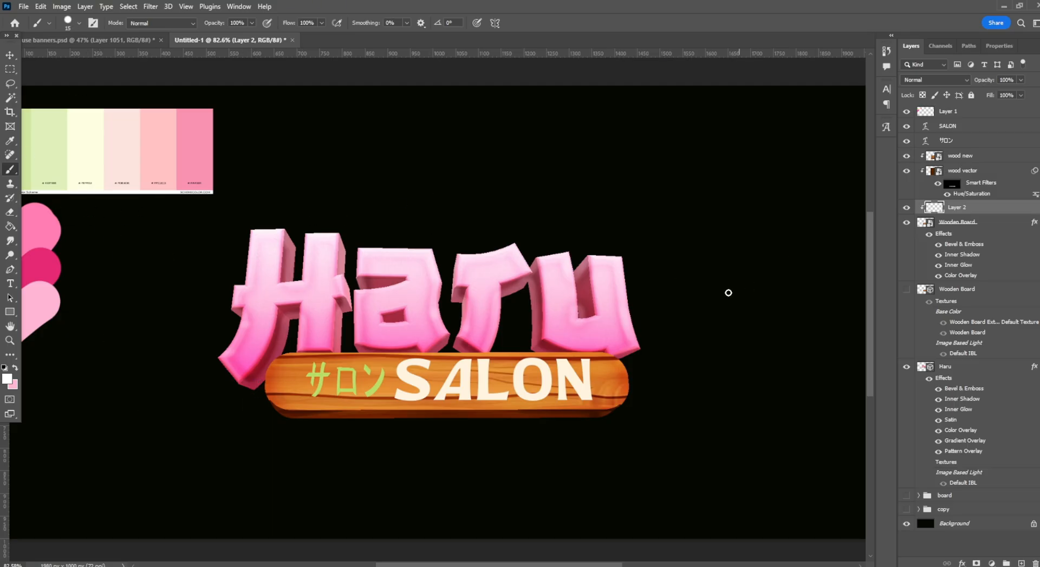
pyautogui.press('Delete')
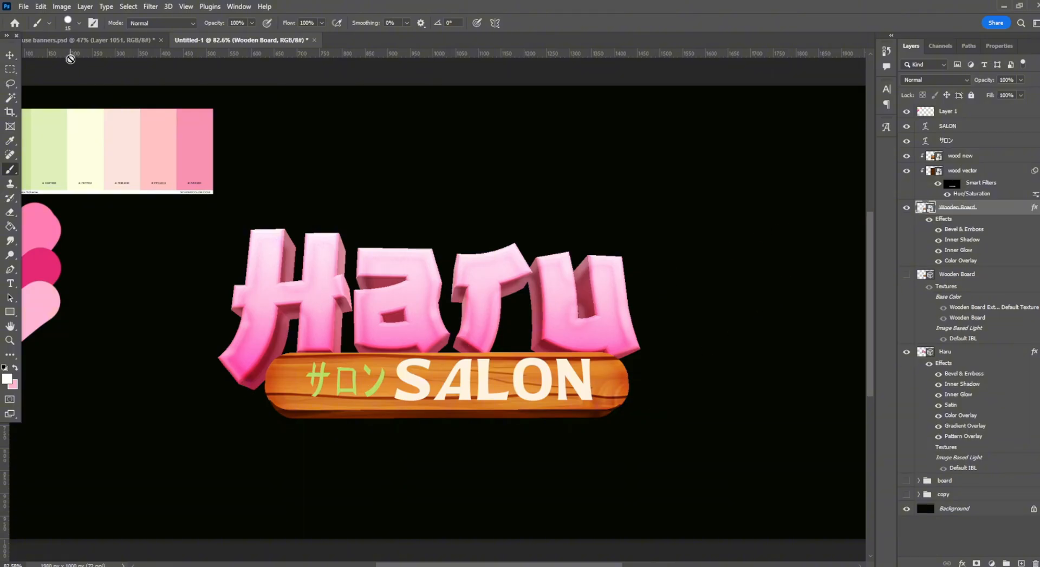
# Rasterize the wood new layer, erase its texture at the board's right end with a 67 px soft eraser, and lower its opacity to 48%.
pyautogui.click(10, 58)
pyautogui.moveTo(610, 388)
pyautogui.mouseDown()
pyautogui.moveTo(535, 453)
pyautogui.moveTo(611, 387)
pyautogui.mouseUp()
pyautogui.hotkey('ctrl', 'z')
pyautogui.click(10, 212)
pyautogui.click(71, 23)
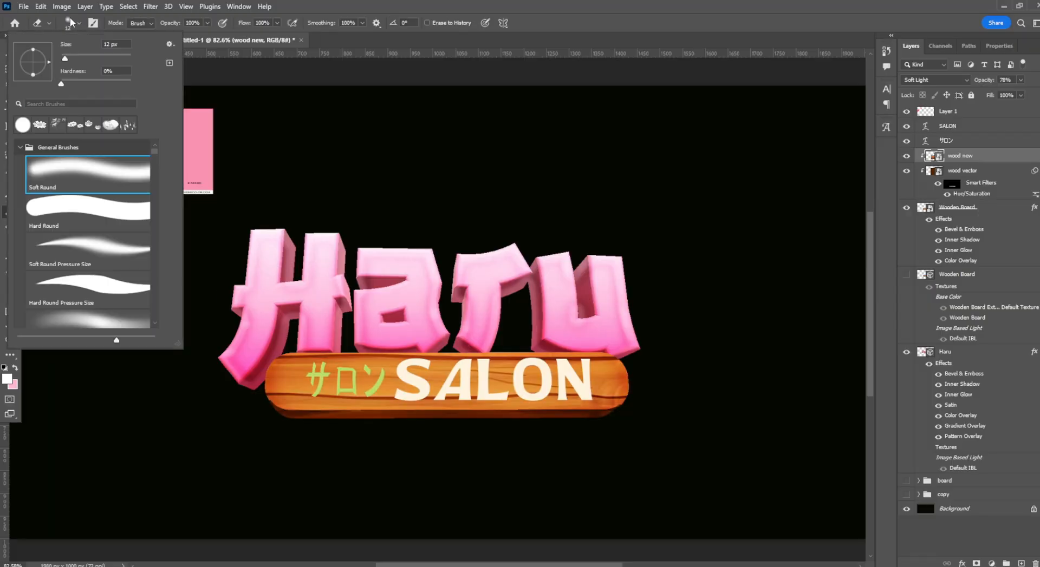
pyautogui.click(611, 396)
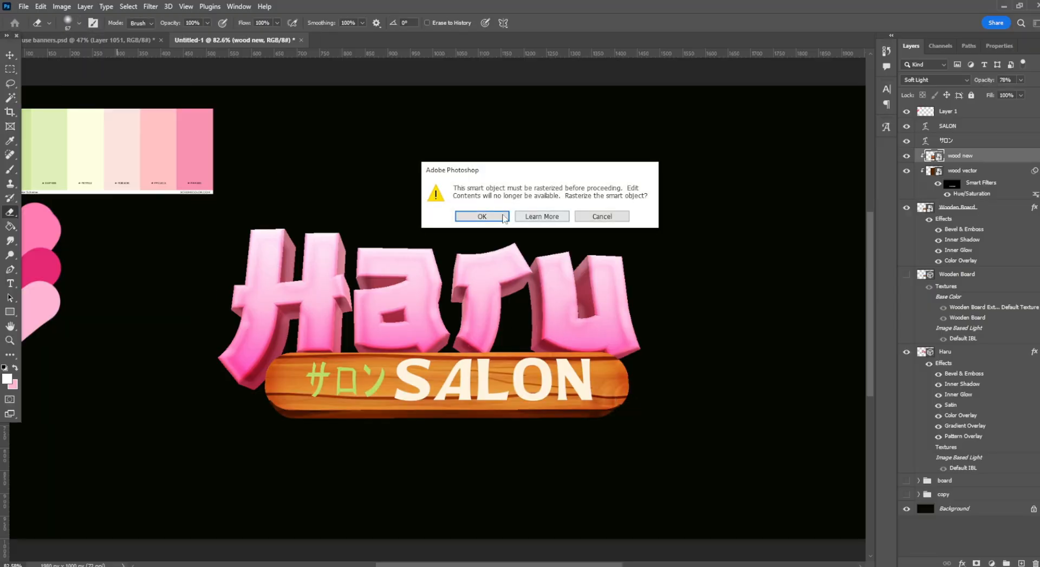
pyautogui.click(505, 218)
pyautogui.click(601, 399)
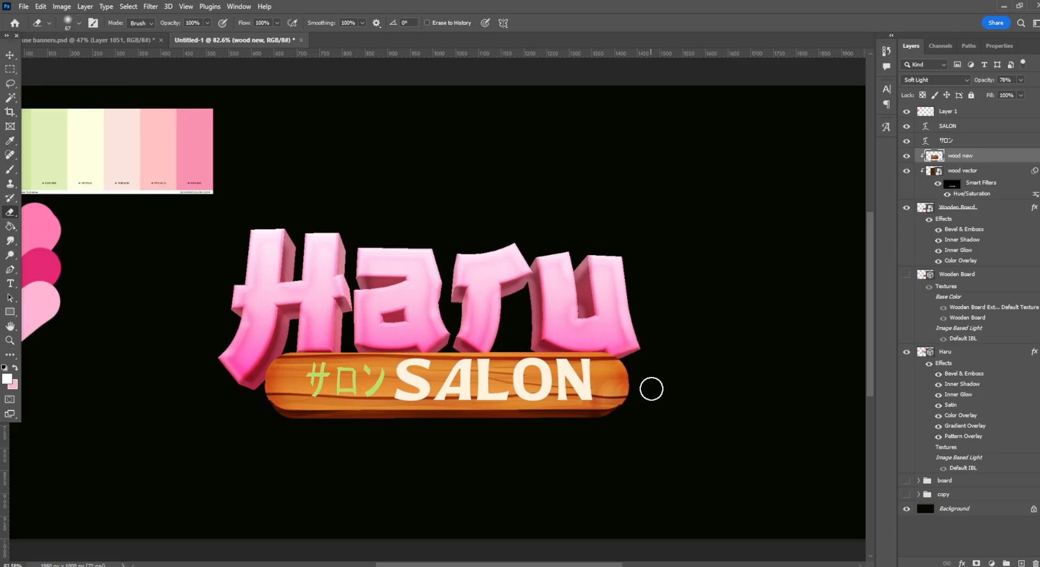
pyautogui.moveTo(619, 392); pyautogui.dragTo(605, 382)
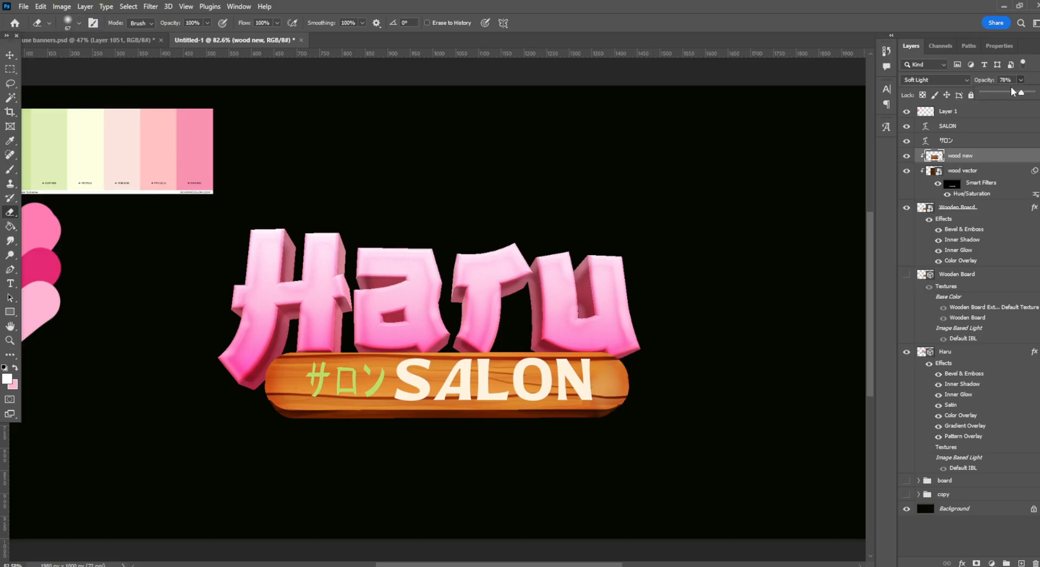
pyautogui.click(1004, 94)
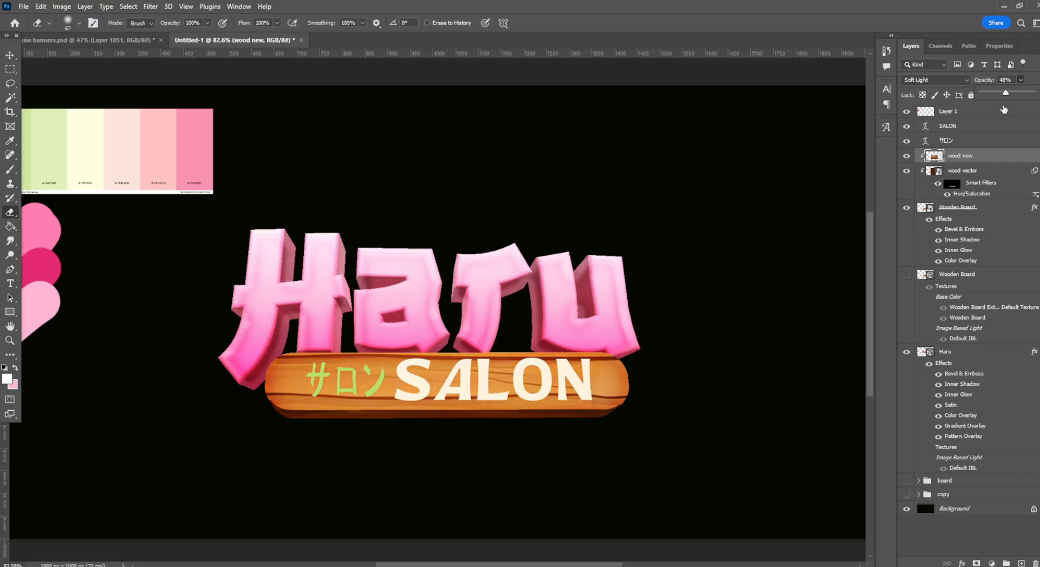
# Add a green Pattern Overlay to the Wooden Board layer in Overlay mode at 5% opacity and 35% scale.
pyautogui.click(993, 209)
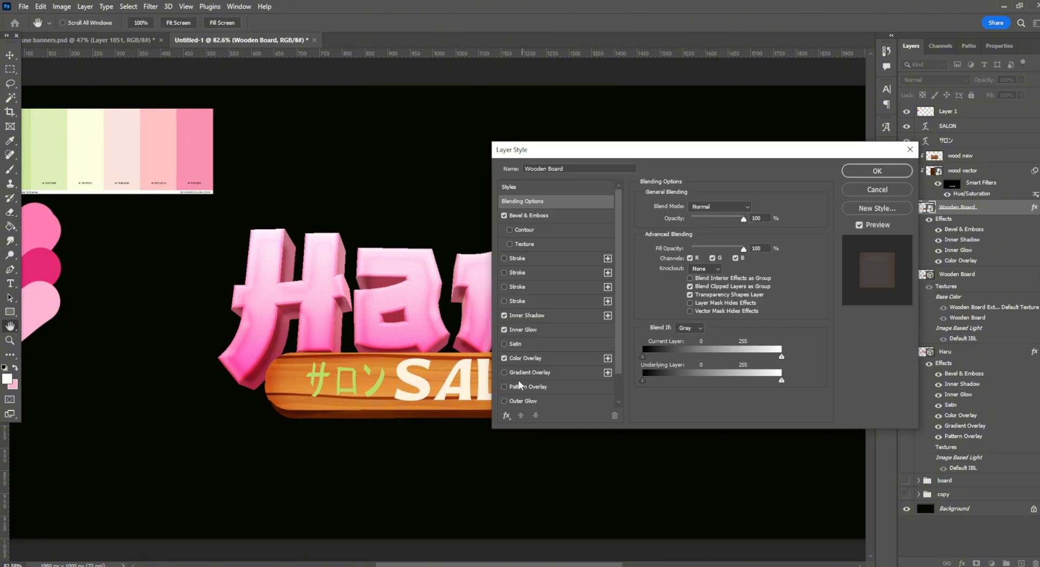
pyautogui.click(542, 388)
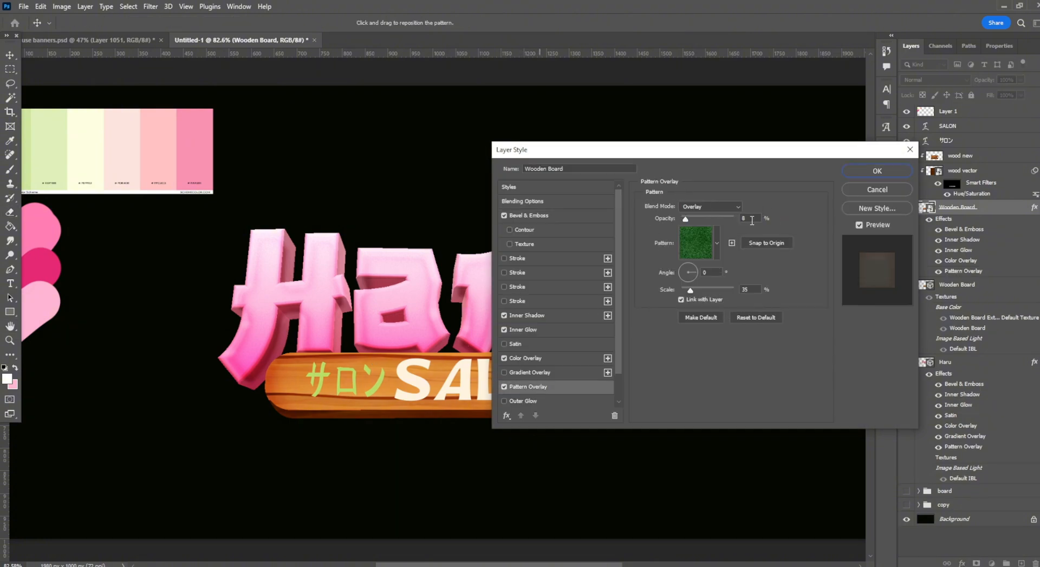
pyautogui.click(752, 221)
pyautogui.write('5')
pyautogui.press('Return')
pyautogui.press('e')
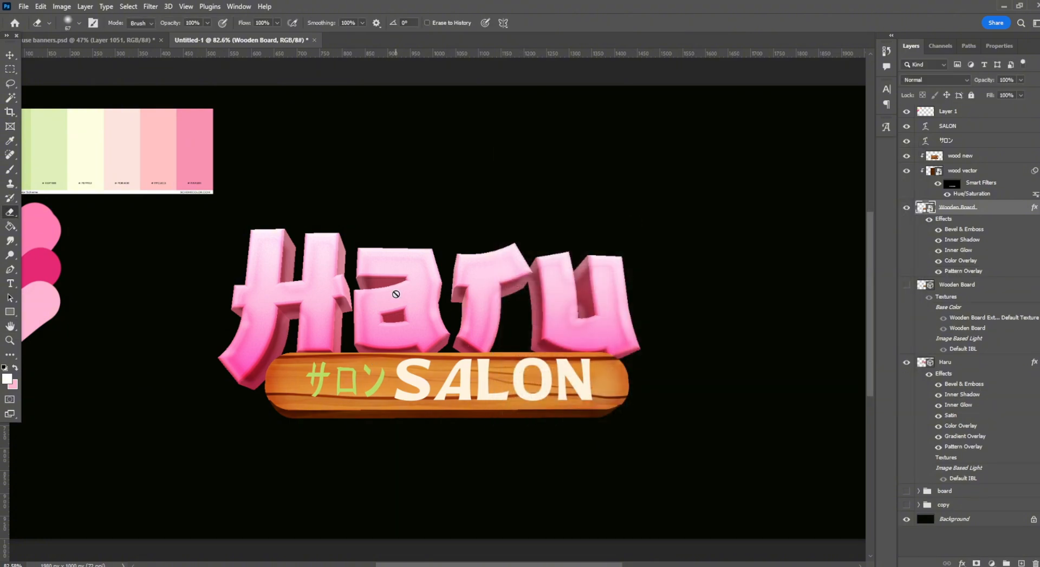
pyautogui.click(10, 73)
pyautogui.moveTo(193, 177)
pyautogui.mouseDown()
pyautogui.moveTo(704, 499)
pyautogui.moveTo(735, 487)
pyautogui.mouseUp()
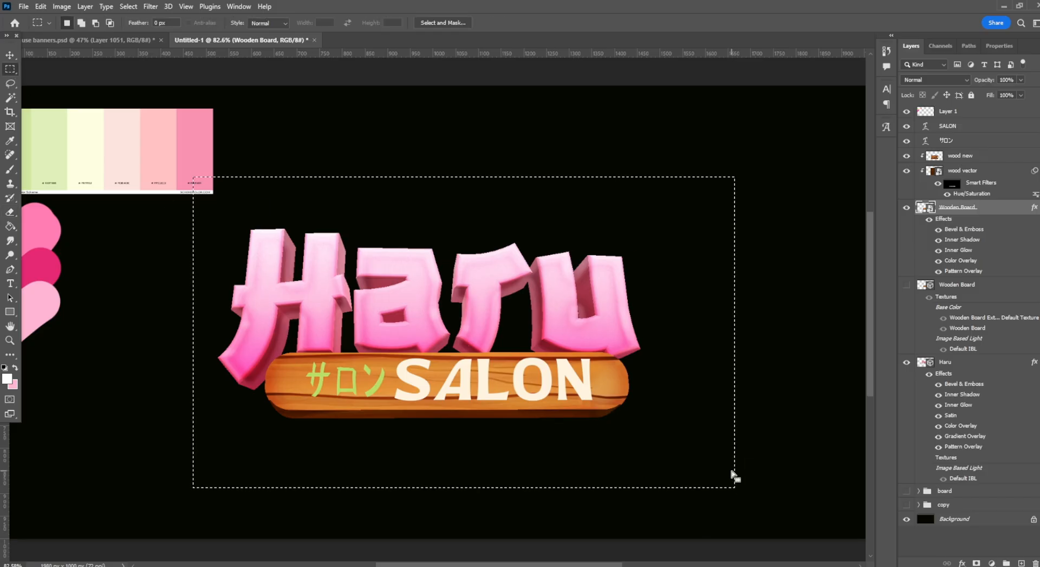
pyautogui.moveTo(824, 227); pyautogui.dragTo(820, 218)
pyautogui.moveTo(147, 217)
pyautogui.mouseDown()
pyautogui.moveTo(785, 491)
pyautogui.moveTo(770, 480)
pyautogui.mouseUp()
pyautogui.moveTo(454, 391)
pyautogui.mouseDown()
pyautogui.moveTo(526, 364)
pyautogui.moveTo(439, 385)
pyautogui.mouseUp()
pyautogui.click(548, 153)
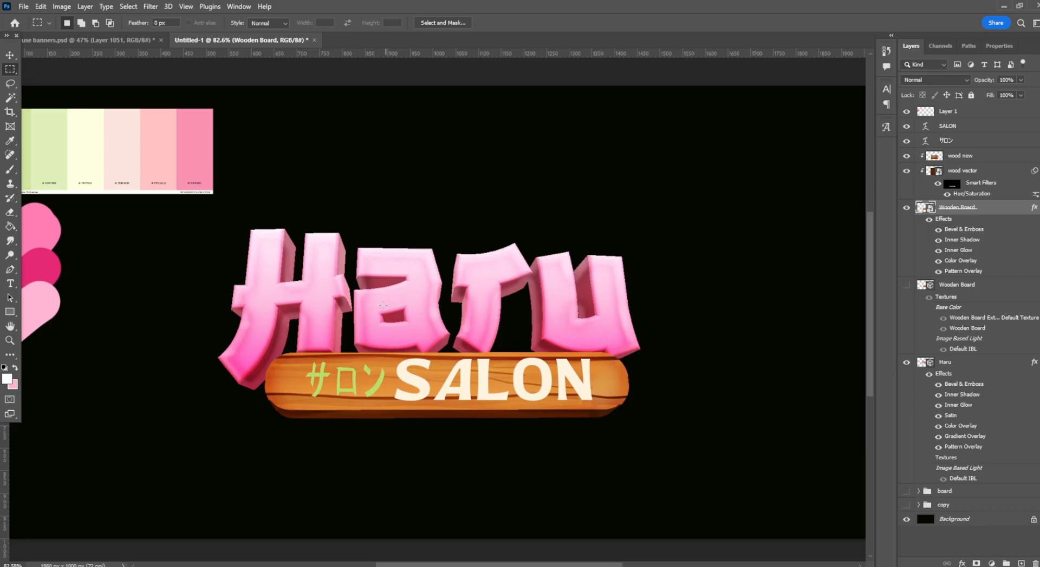
# Examine how the Haru lettering and the shaded wooden board look together across the whole canvas.
pyautogui.scroll(1, 521, 411)
pyautogui.scroll(-7, 521, 411)
pyautogui.scroll(5, 521, 411)
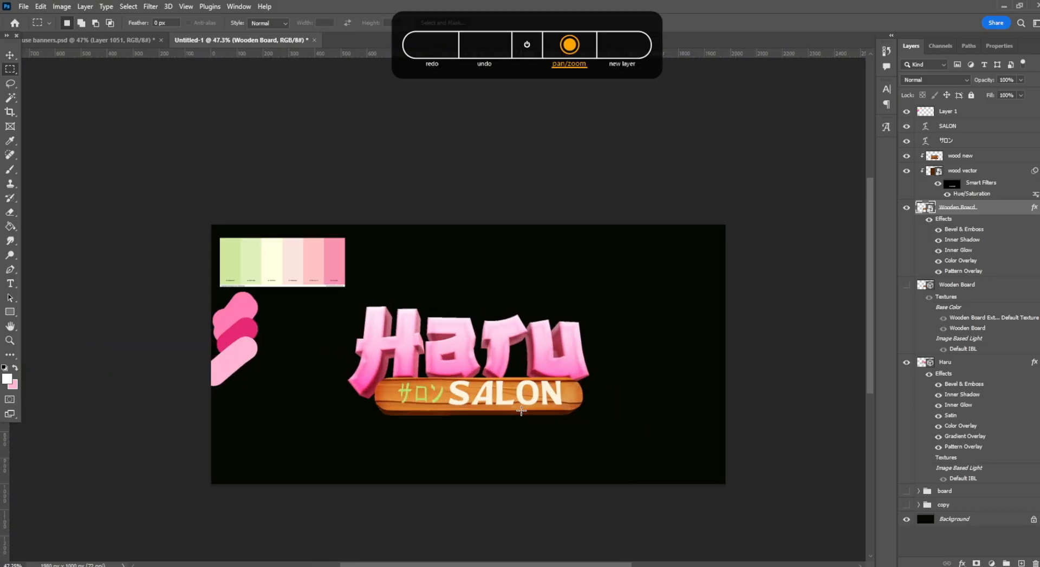
pyautogui.scroll(-2, 521, 411)
pyautogui.scroll(2, 521, 411)
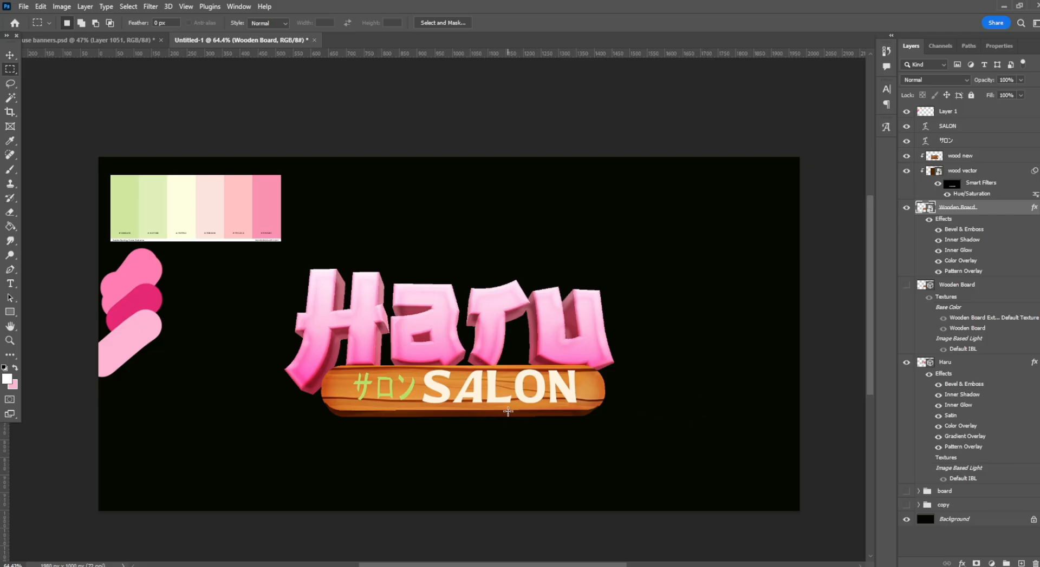
pyautogui.scroll(2, 518, 422)
pyautogui.scroll(-2, 518, 422)
pyautogui.scroll(1, 518, 422)
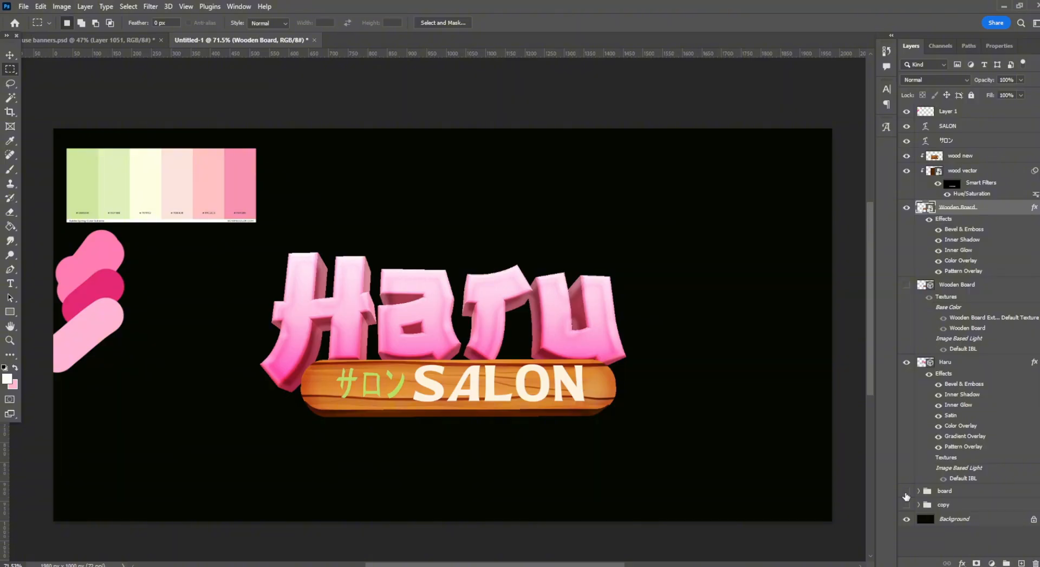
# Create a new empty layer directly above the board group.
pyautogui.click(953, 494)
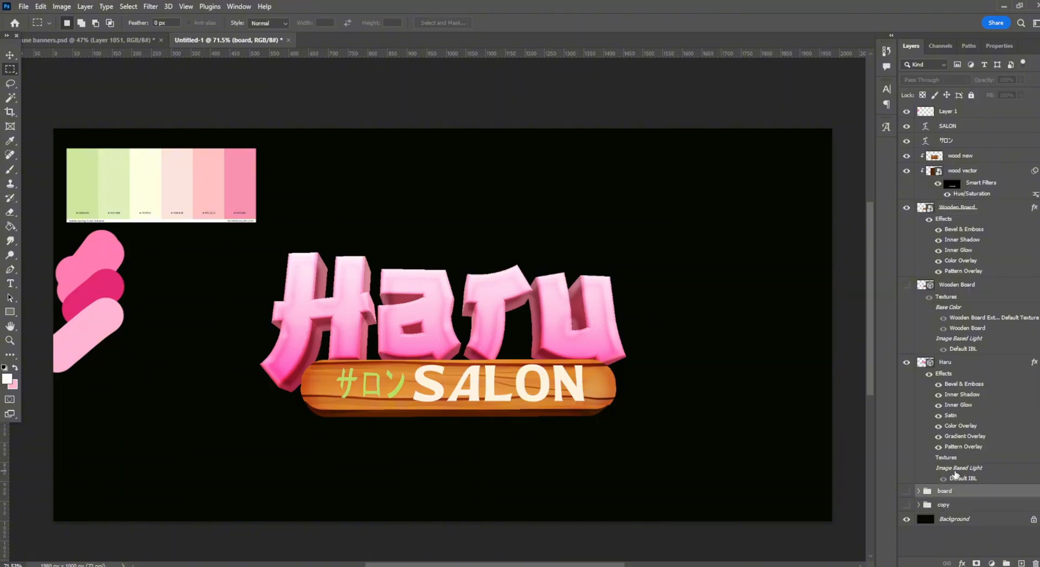
pyautogui.hotkey('ctrl', 'shift', 'n')
pyautogui.click(626, 175)
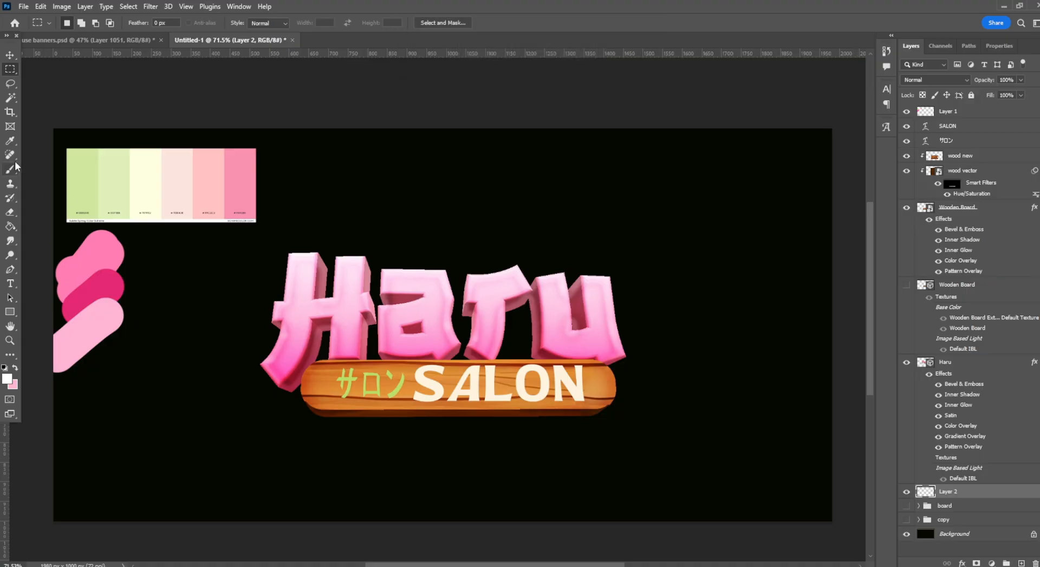
# Sample the light green #bade67 from the サロン text and paint a swatch of it above the logo with a 23 px Hard Round brush.
pyautogui.click(10, 140)
pyautogui.click(7, 379)
pyautogui.click(81, 179)
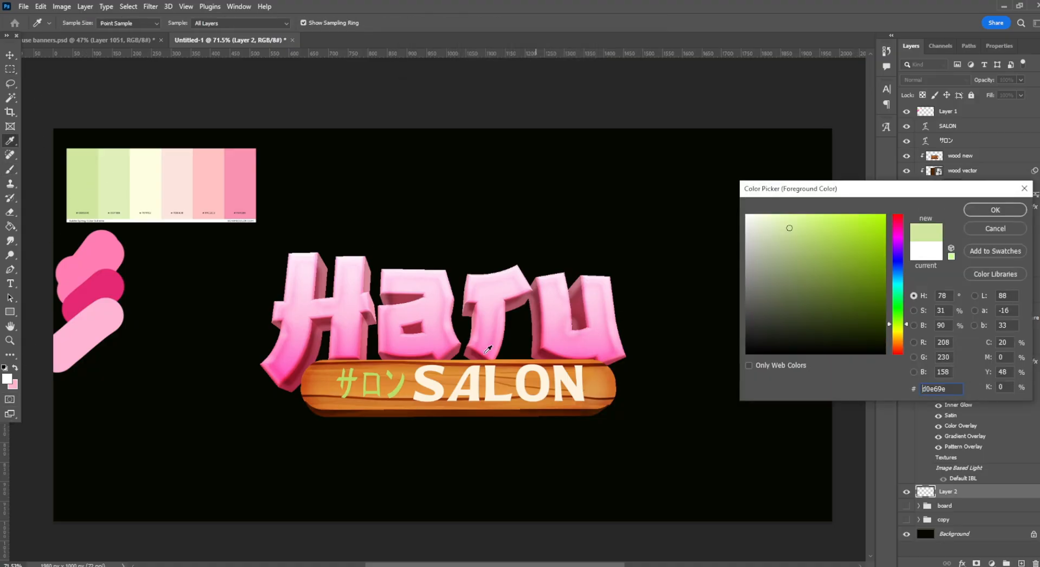
pyautogui.click(353, 376)
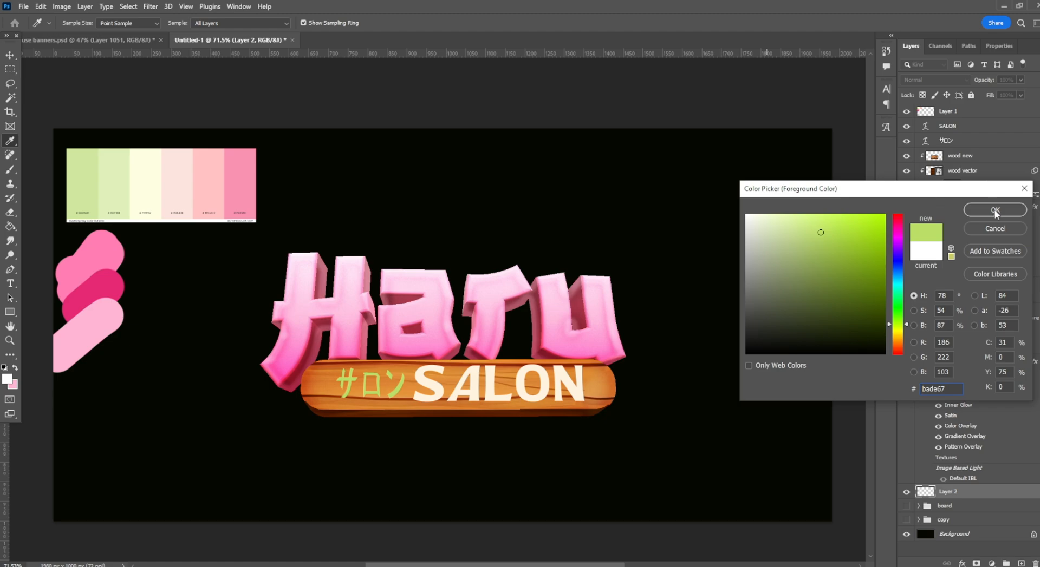
pyautogui.click(994, 210)
pyautogui.press('b')
pyautogui.click(76, 23)
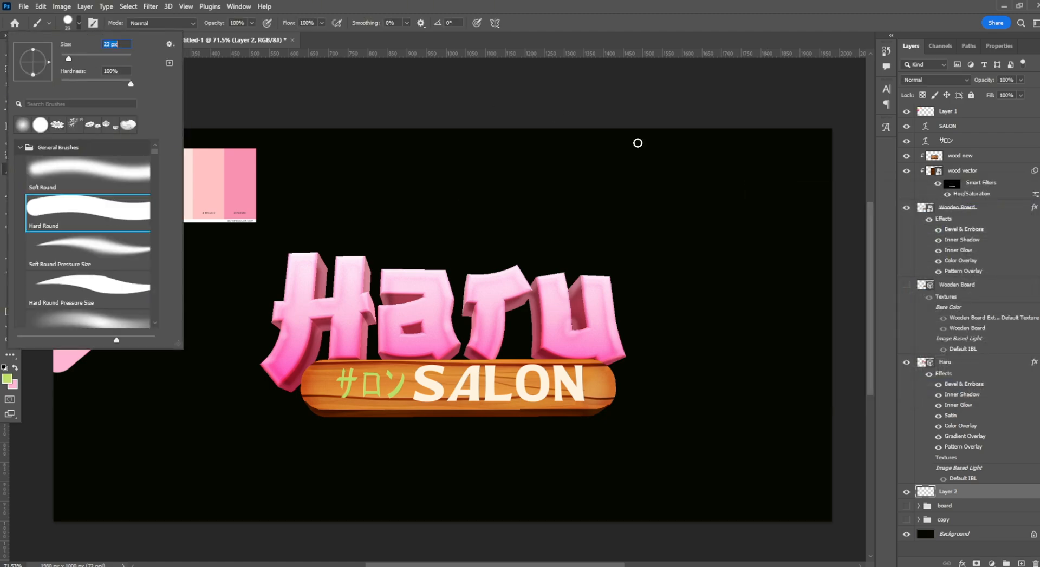
pyautogui.moveTo(628, 163)
pyautogui.mouseDown()
pyautogui.moveTo(605, 177)
pyautogui.moveTo(643, 170)
pyautogui.mouseUp()
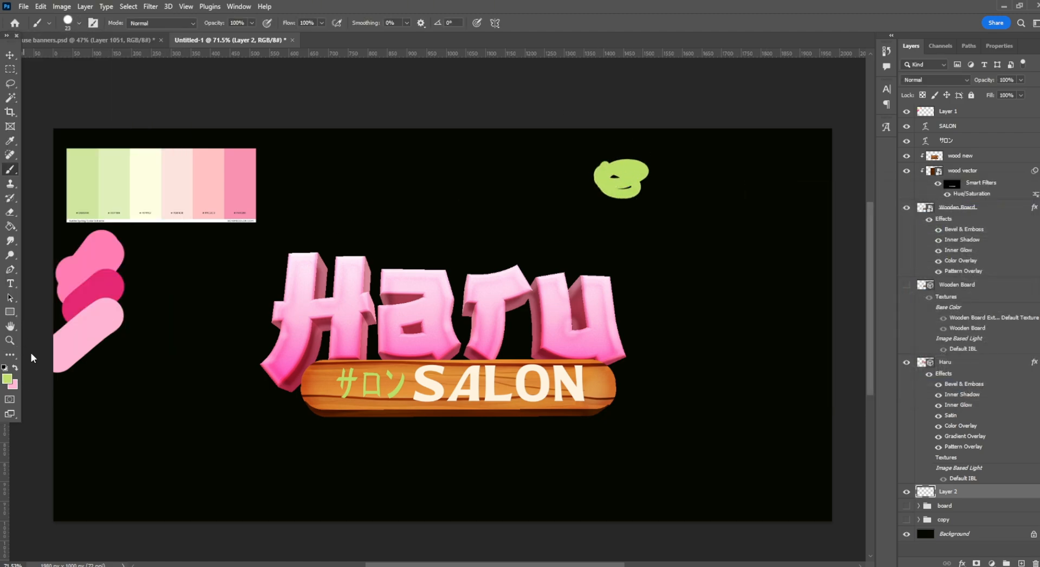
# Set the foreground colour to dark green #3f5a00 and paint a second swatch beside the light green one.
pyautogui.click(7, 379)
pyautogui.moveTo(842, 282)
pyautogui.mouseDown()
pyautogui.moveTo(846, 296)
pyautogui.moveTo(884, 305)
pyautogui.mouseUp()
pyautogui.click(968, 214)
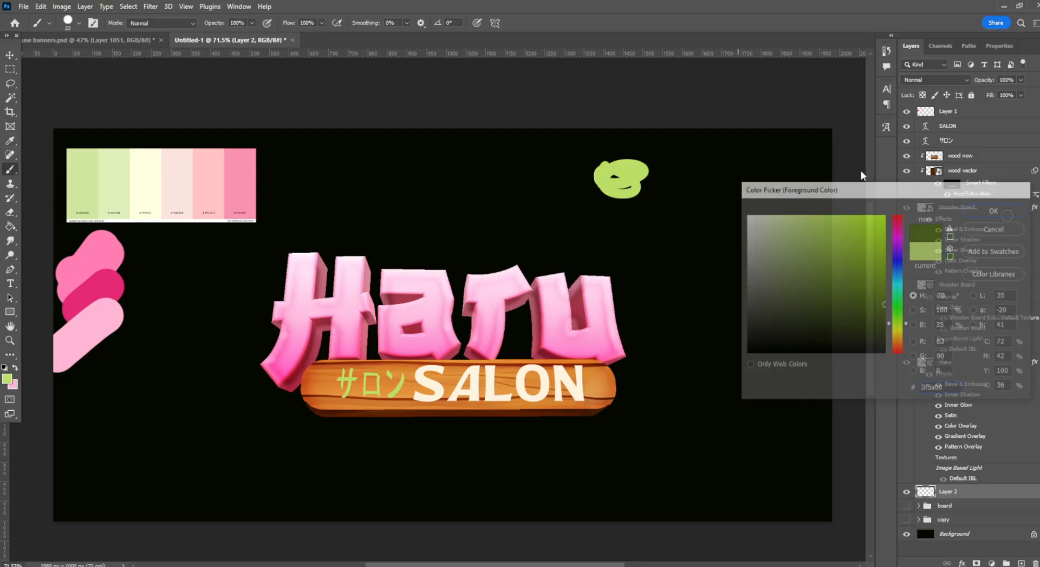
pyautogui.moveTo(653, 184)
pyautogui.mouseDown()
pyautogui.moveTo(668, 163)
pyautogui.moveTo(646, 194)
pyautogui.mouseUp()
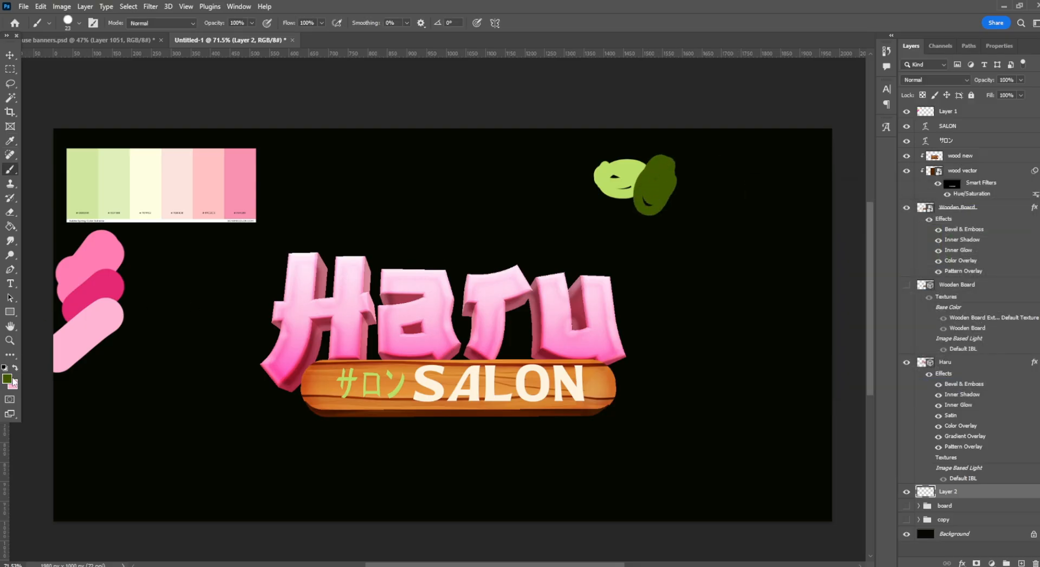
# Set the foreground colour to a medium green and paint a third swatch beside the dark green one.
pyautogui.click(10, 379)
pyautogui.click(852, 275)
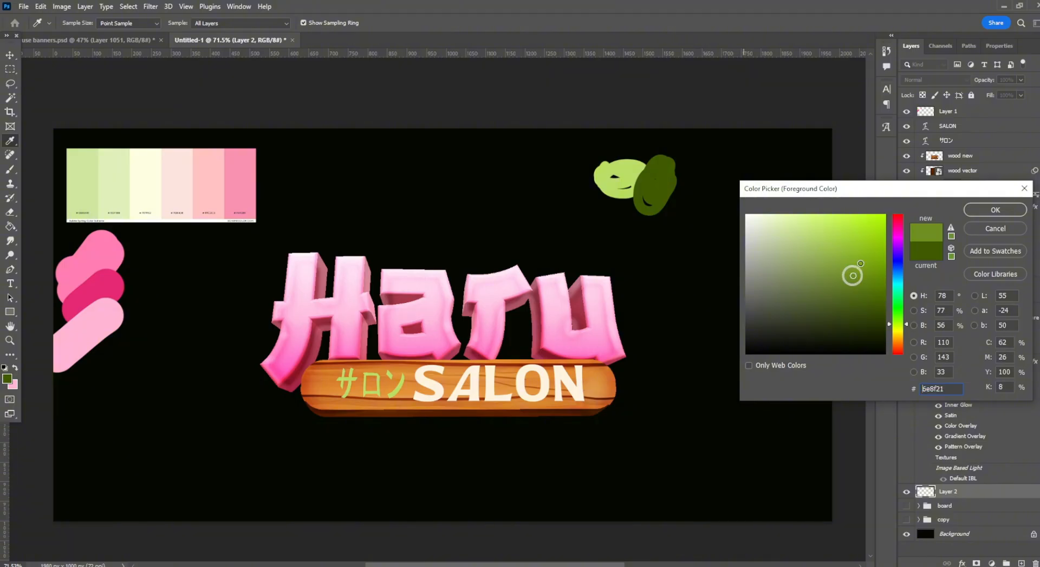
pyautogui.click(995, 210)
pyautogui.press('b')
pyautogui.moveTo(665, 187)
pyautogui.mouseDown()
pyautogui.moveTo(679, 205)
pyautogui.moveTo(697, 184)
pyautogui.moveTo(673, 183)
pyautogui.mouseUp()
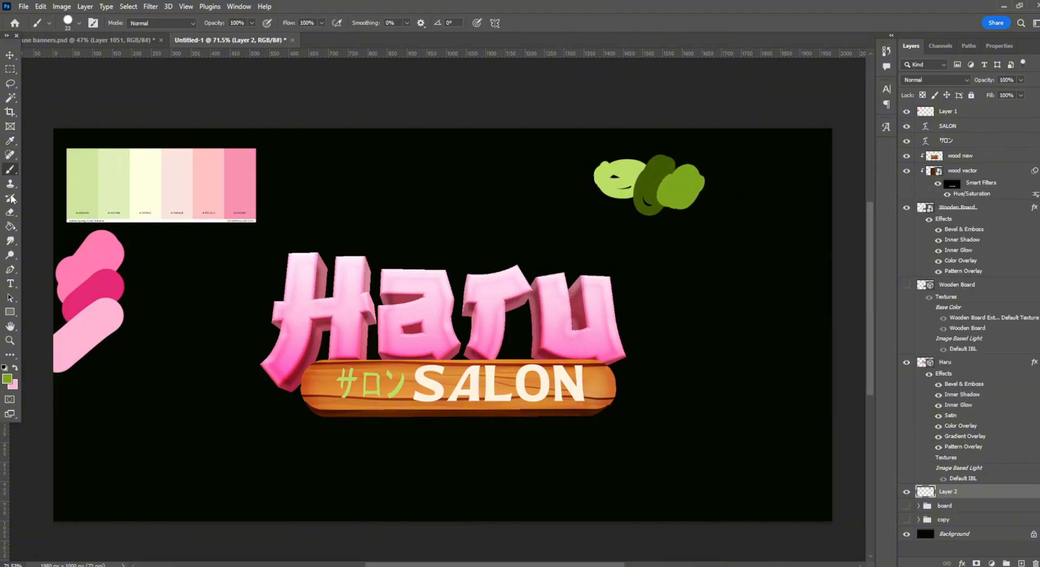
# Create a new empty layer above the green swatches' layer and rename the swatch layer "grass colors".
pyautogui.hotkey('ctrl', 'shift', 'n')
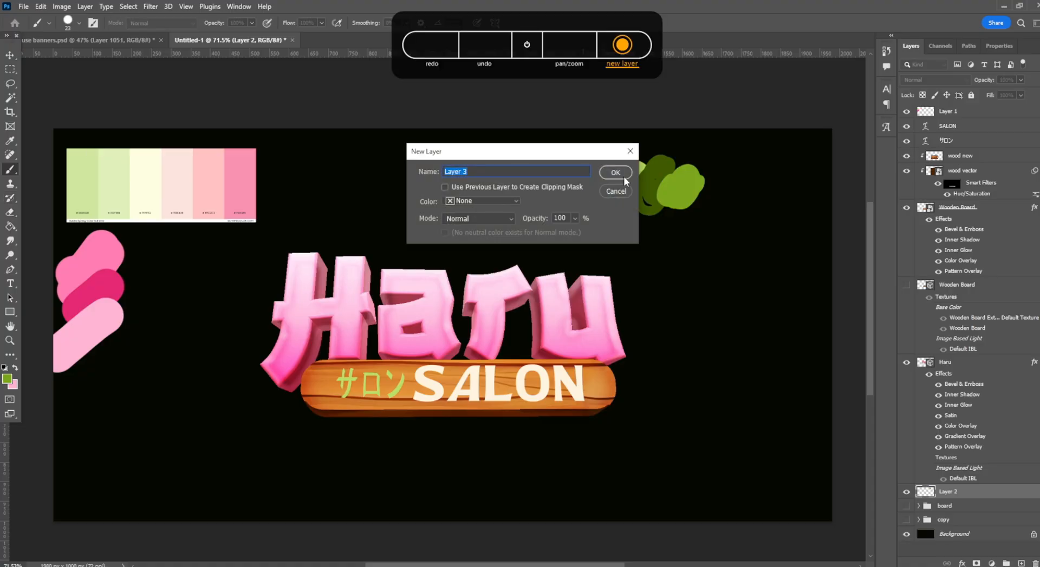
pyautogui.click(623, 171)
pyautogui.click(948, 509)
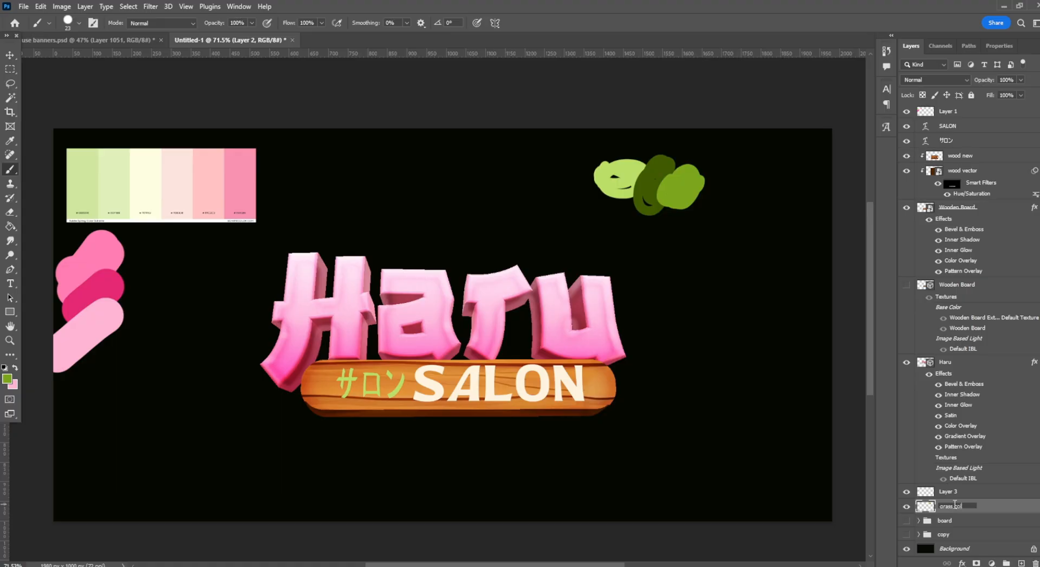
pyautogui.press('Return')
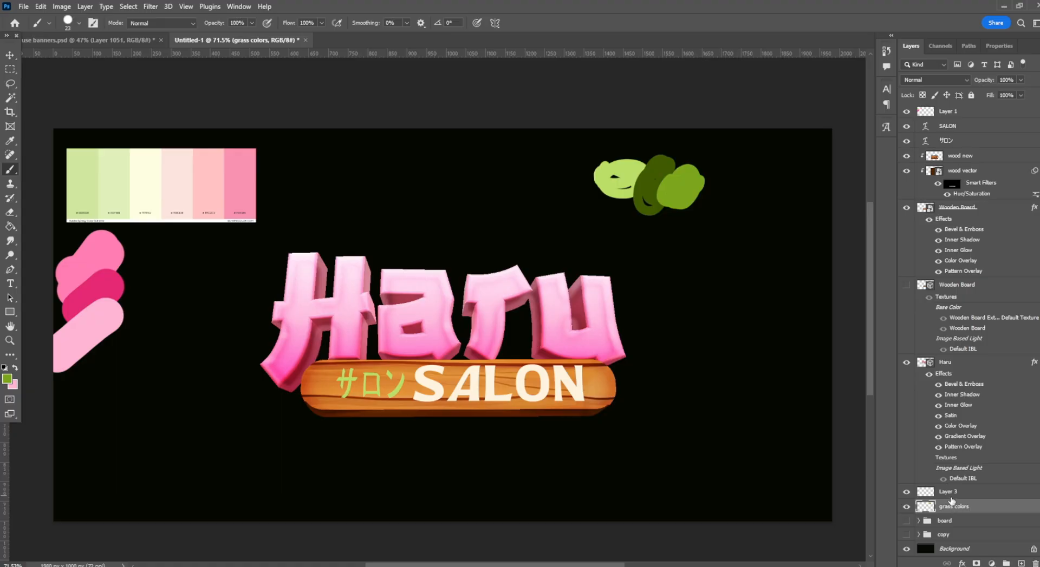
# Move the grass colors layer up to directly beneath Layer 1 and rename Layer 1 "color palette".
pyautogui.moveTo(951, 501); pyautogui.dragTo(1002, 120)
pyautogui.doubleClick(948, 111)
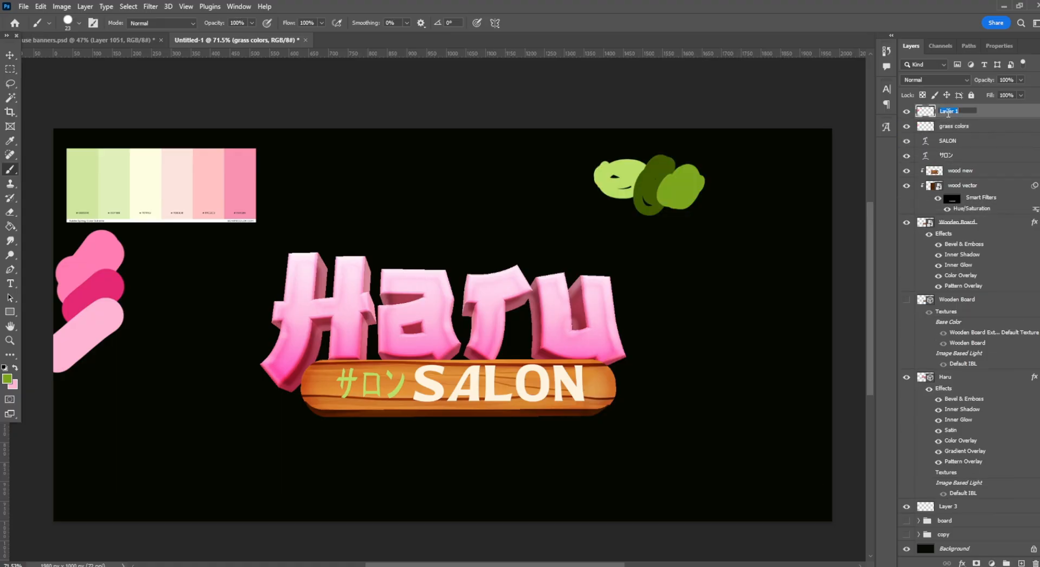
pyautogui.write('color palett')
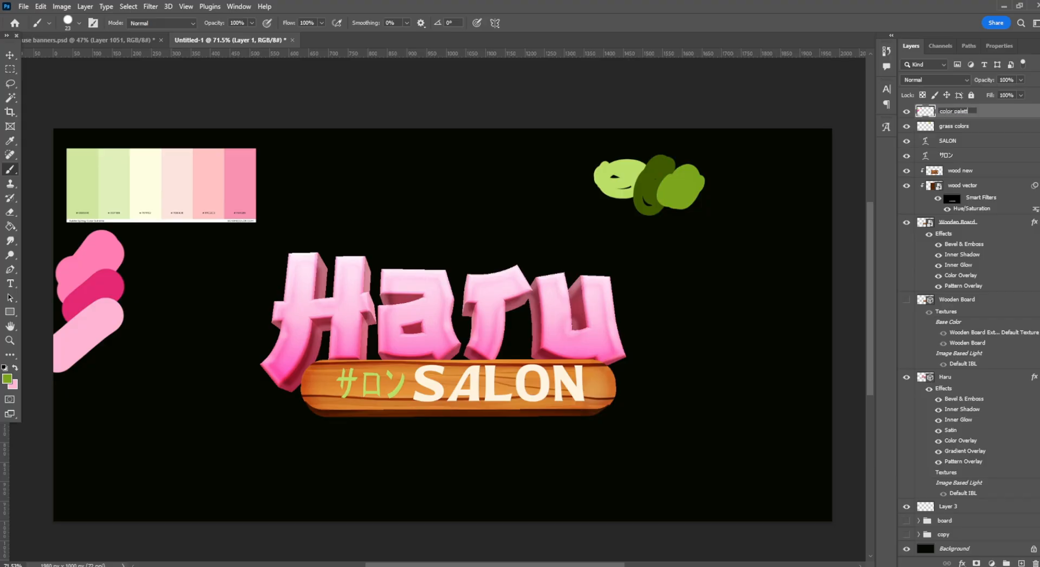
pyautogui.write('e')
pyautogui.press('Return')
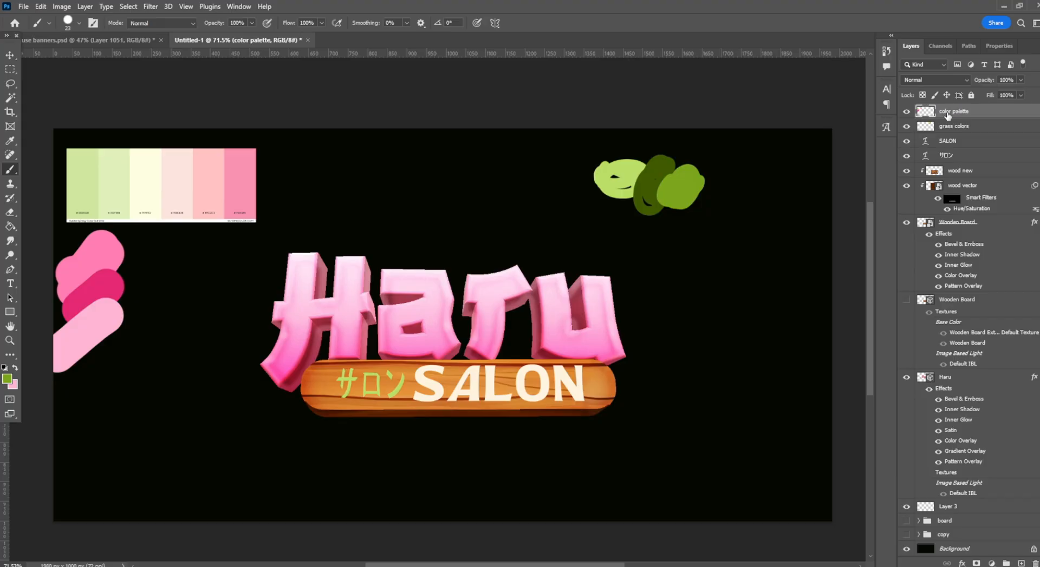
# Try the Thick Windswept Grass - Left brush at 158 px on Layer 3 with a stroke above the Haru lettering, and undo it.
pyautogui.click(975, 510)
pyautogui.click(73, 24)
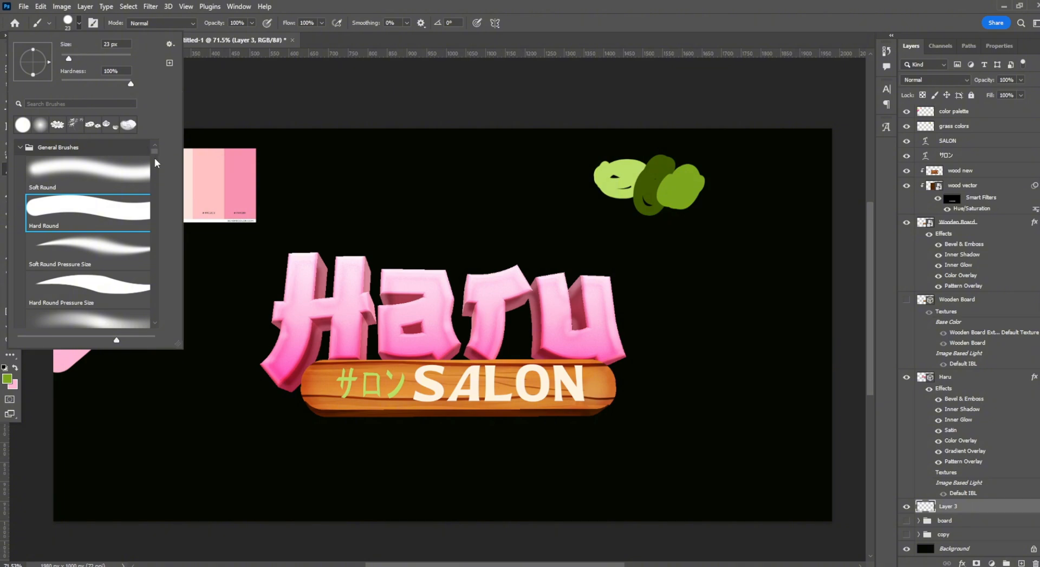
pyautogui.moveTo(157, 159)
pyautogui.mouseDown()
pyautogui.moveTo(173, 320)
pyautogui.moveTo(187, 270)
pyautogui.moveTo(179, 249)
pyautogui.mouseUp()
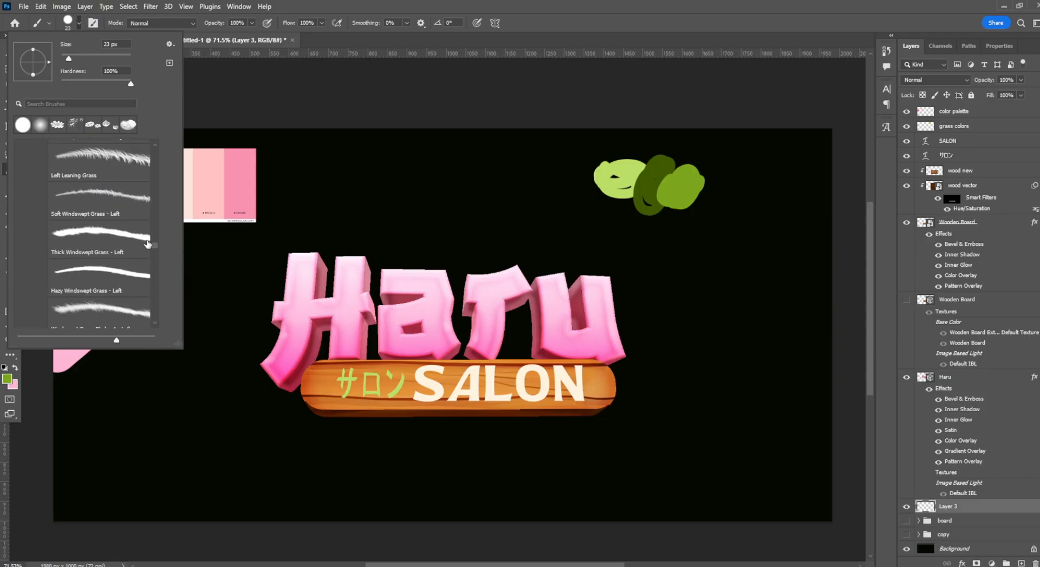
pyautogui.click(148, 244)
pyautogui.press('Return')
pyautogui.click(80, 23)
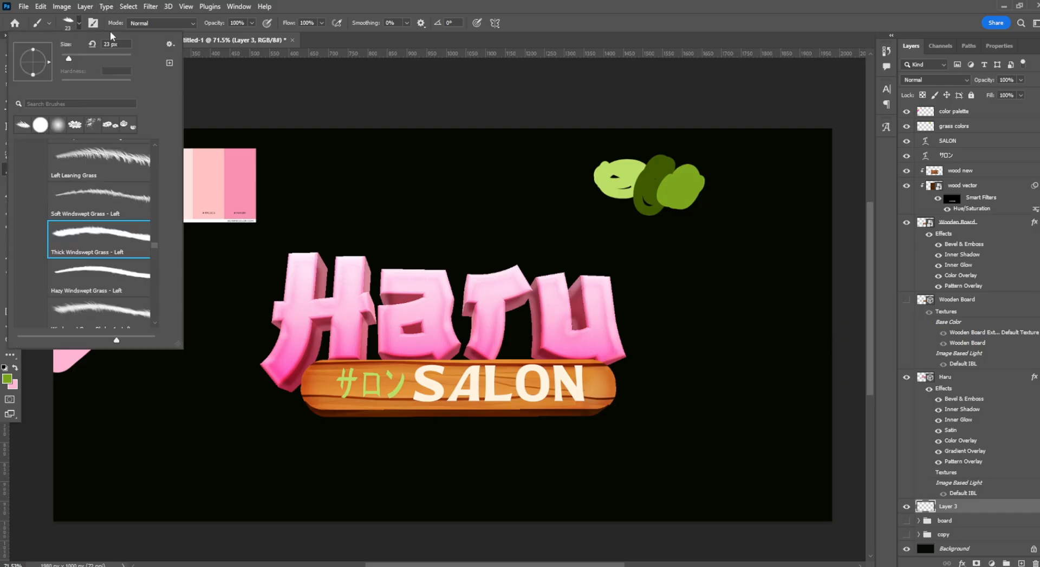
pyautogui.moveTo(248, 336); pyautogui.dragTo(383, 344)
pyautogui.hotkey('ctrl', 'z')
pyautogui.moveTo(304, 236); pyautogui.dragTo(483, 238)
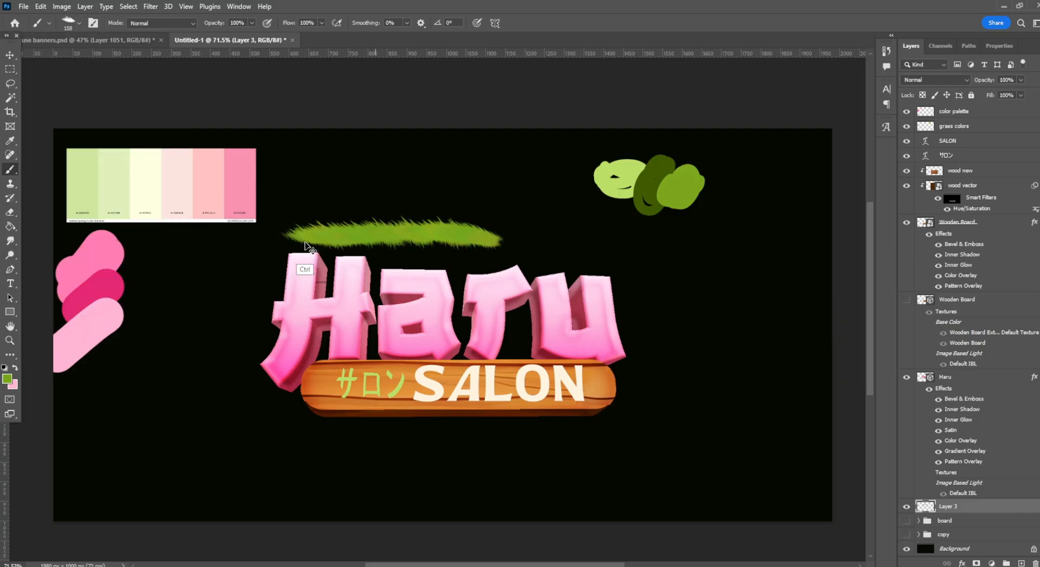
pyautogui.hotkey('ctrl', 'z')
# Switch to the Hazy Windswept Grass - Left brush, test it with strokes above the lettering, and undo them.
pyautogui.click(79, 23)
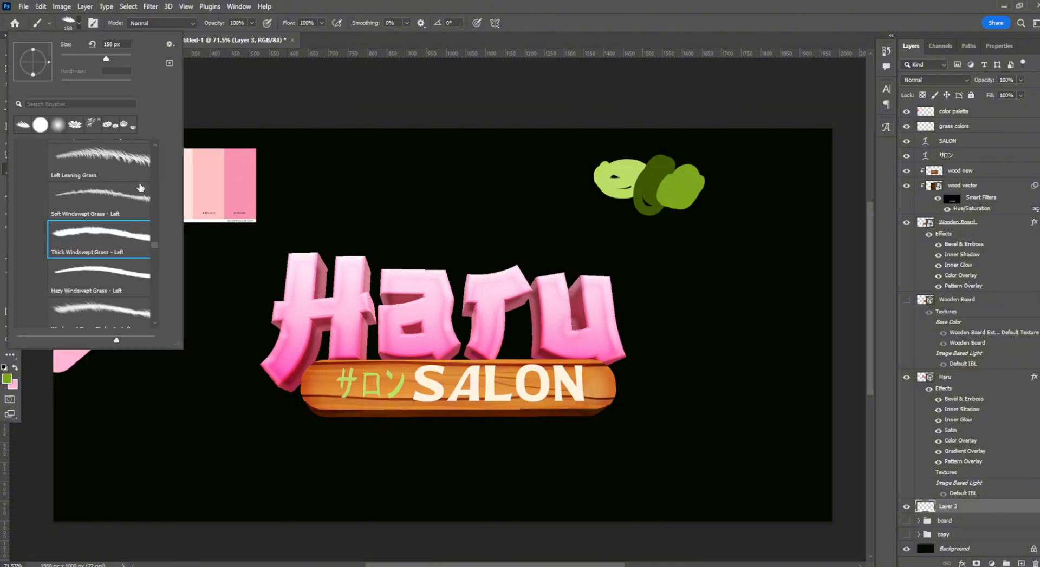
pyautogui.click(109, 280)
pyautogui.moveTo(241, 356); pyautogui.dragTo(271, 363)
pyautogui.hotkey('ctrl', 'z')
pyautogui.moveTo(289, 234); pyautogui.dragTo(495, 203)
pyautogui.hotkey('ctrl', 'z')
pyautogui.click(71, 27)
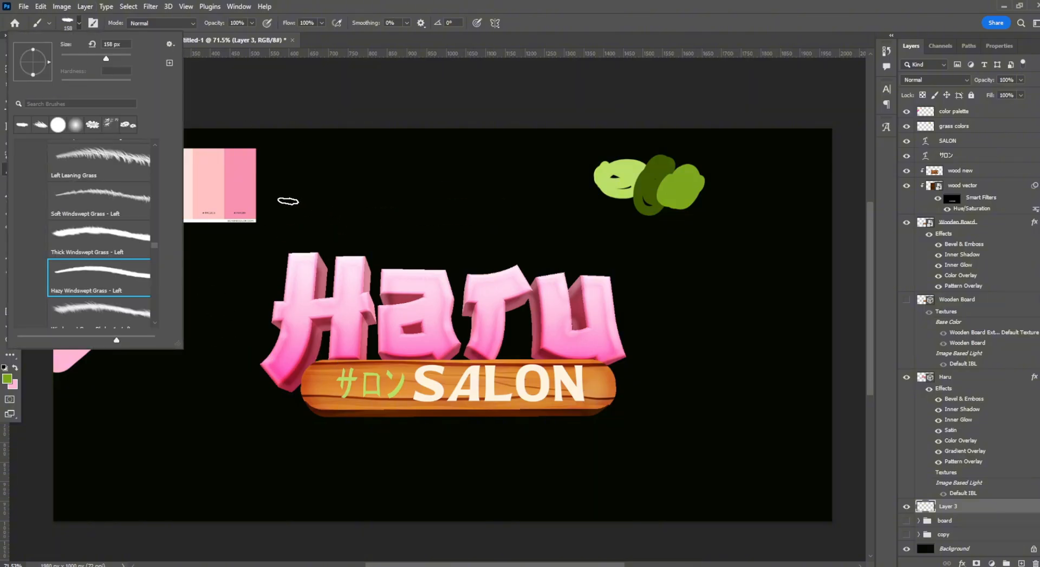
pyautogui.moveTo(303, 240); pyautogui.dragTo(564, 251)
pyautogui.hotkey('ctrl', 'z')
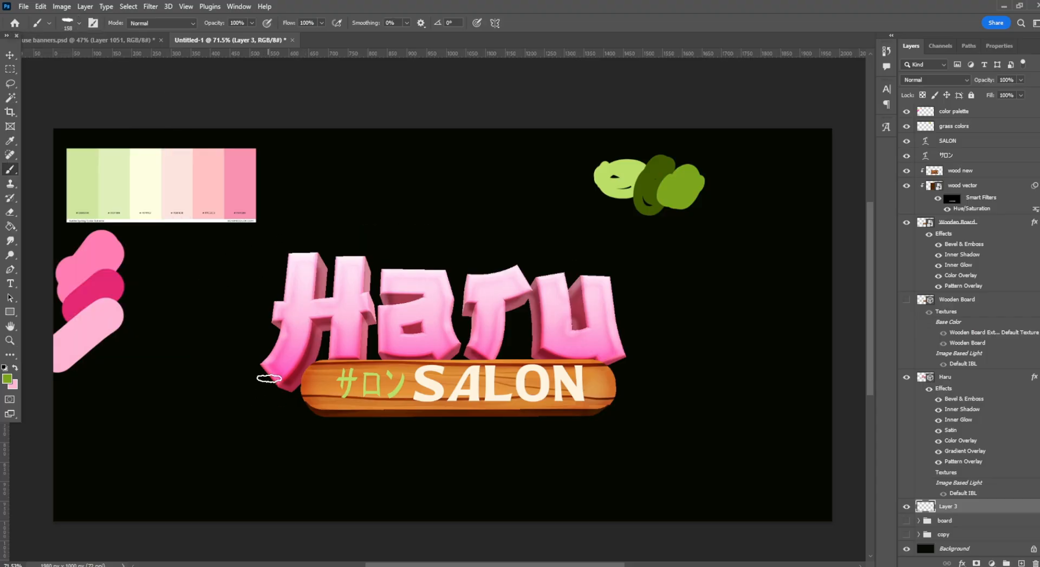
# Enlarge the grass brush to 354 px and paint medium green grass on Layer 3 behind the full width of the wooden board.
pyautogui.click(68, 23)
pyautogui.click(119, 58)
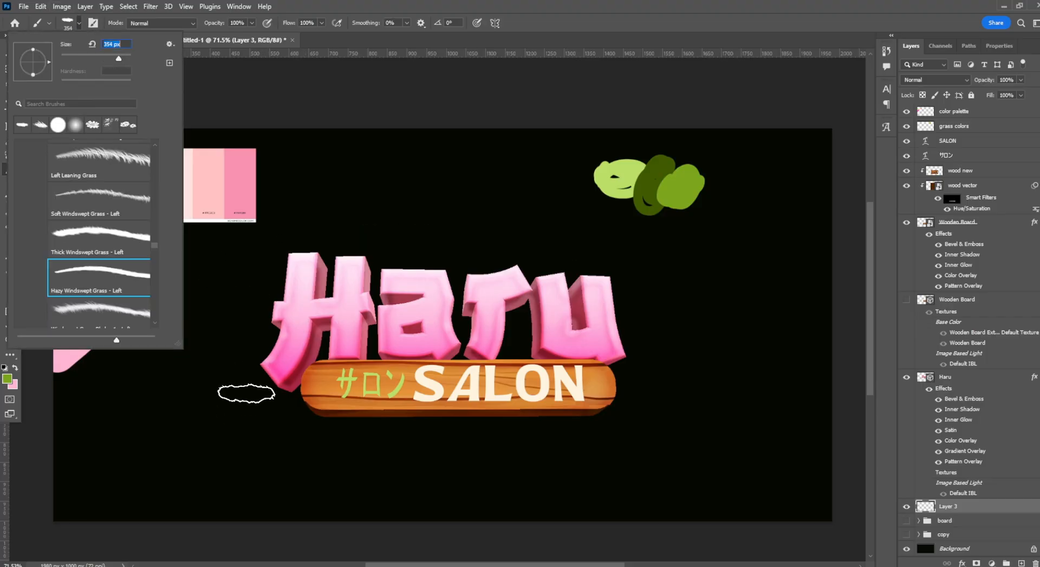
pyautogui.moveTo(263, 385)
pyautogui.mouseDown()
pyautogui.moveTo(313, 374)
pyautogui.moveTo(282, 370)
pyautogui.moveTo(269, 381)
pyautogui.moveTo(322, 377)
pyautogui.moveTo(283, 377)
pyautogui.moveTo(348, 362)
pyautogui.moveTo(625, 381)
pyautogui.mouseUp()
pyautogui.hotkey('ctrl', 'z')
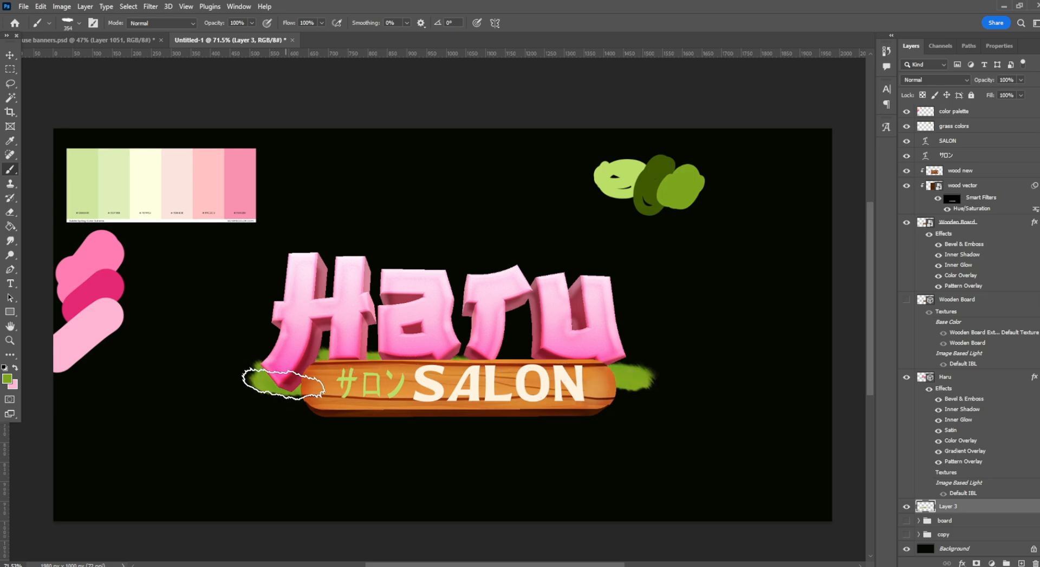
pyautogui.moveTo(273, 388)
pyautogui.mouseDown()
pyautogui.moveTo(557, 371)
pyautogui.moveTo(623, 386)
pyautogui.moveTo(608, 385)
pyautogui.mouseUp()
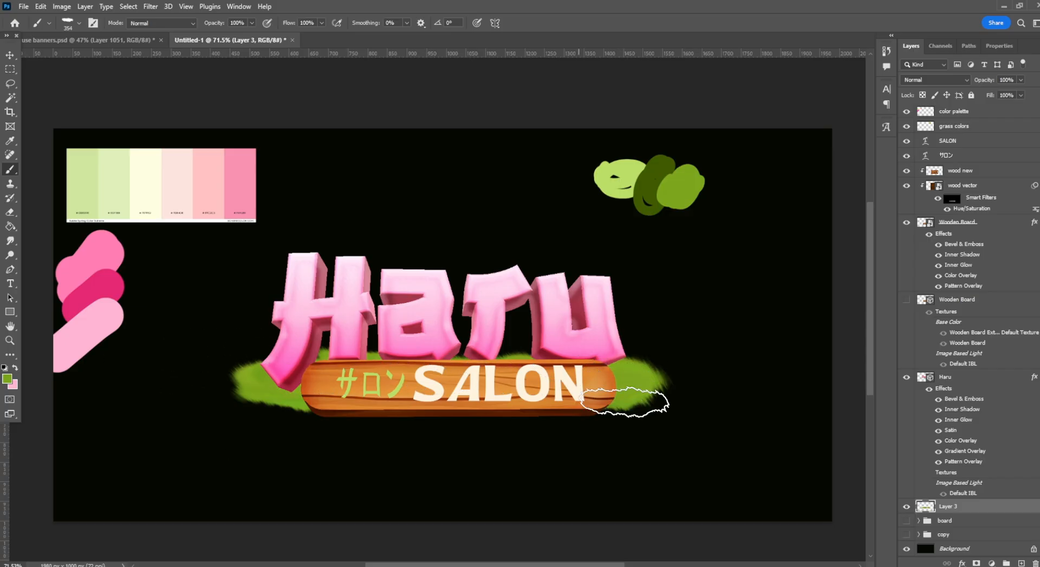
# Create a new layer above Layer 3 and set the foreground colour to the darker green #55740d for the brush.
pyautogui.hotkey('ctrl', 'shift', 'n')
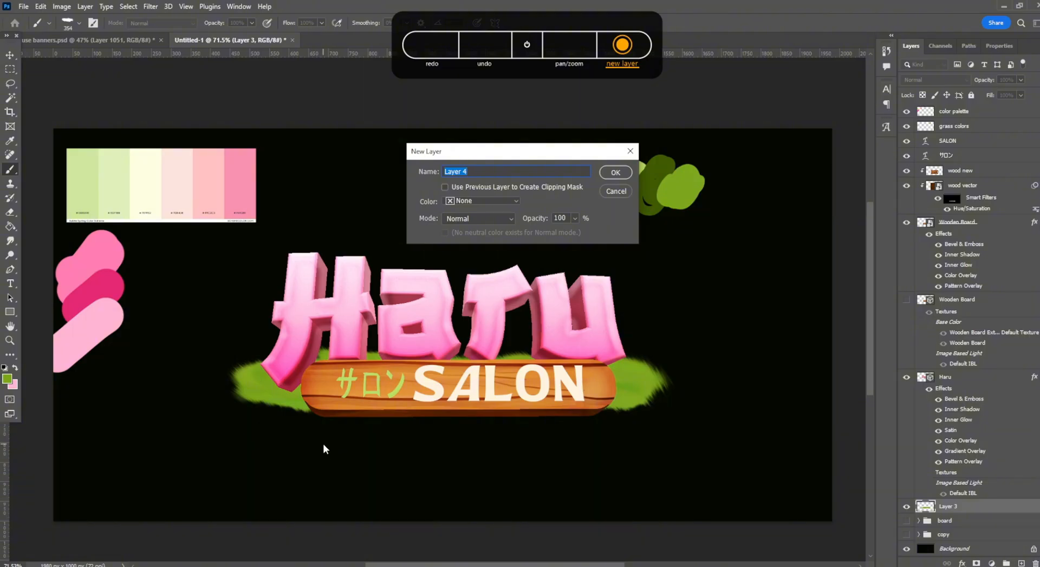
pyautogui.click(627, 170)
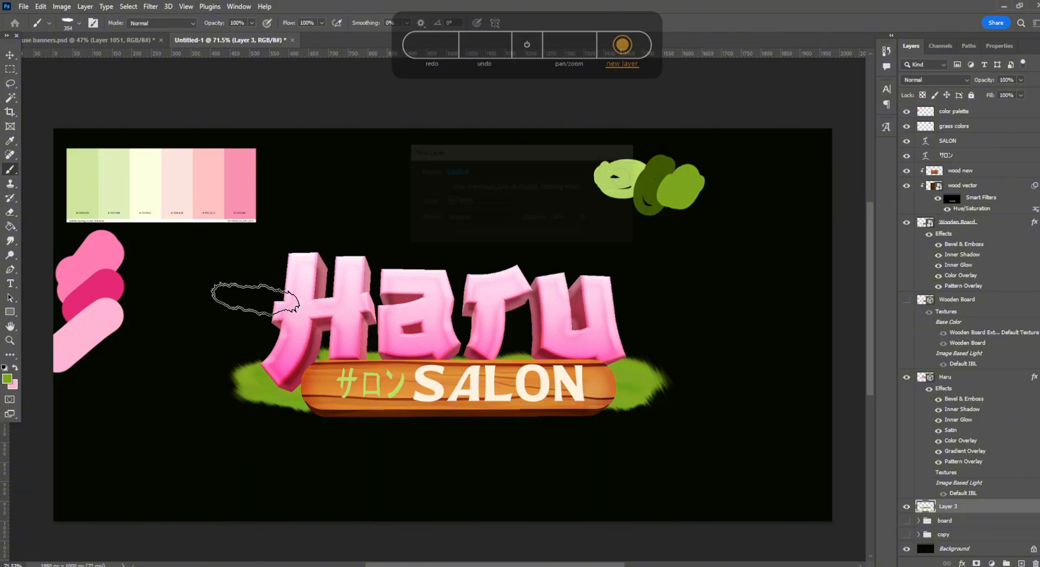
pyautogui.click(8, 379)
pyautogui.click(655, 172)
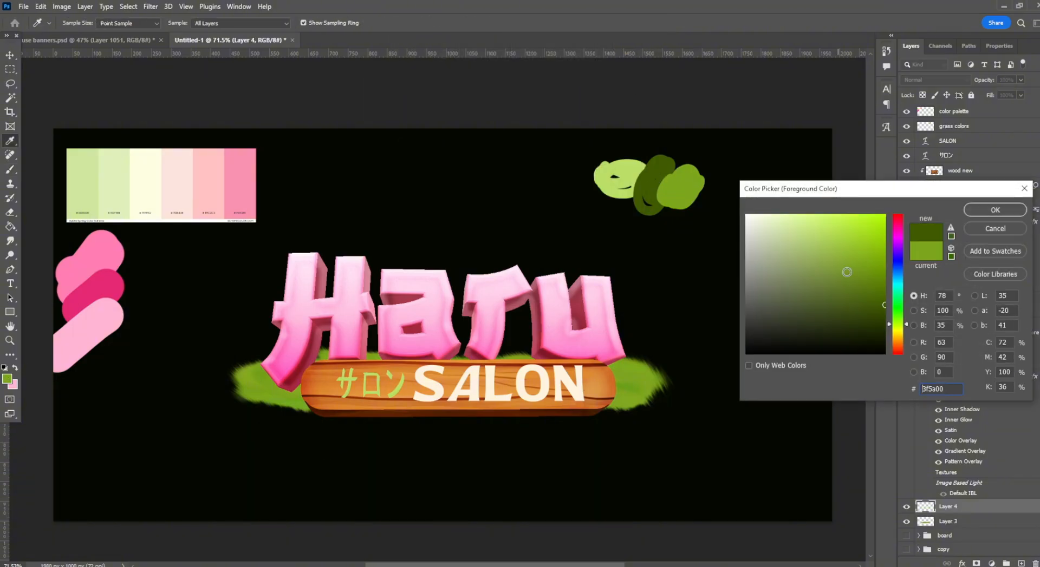
pyautogui.click(859, 278)
pyautogui.click(870, 291)
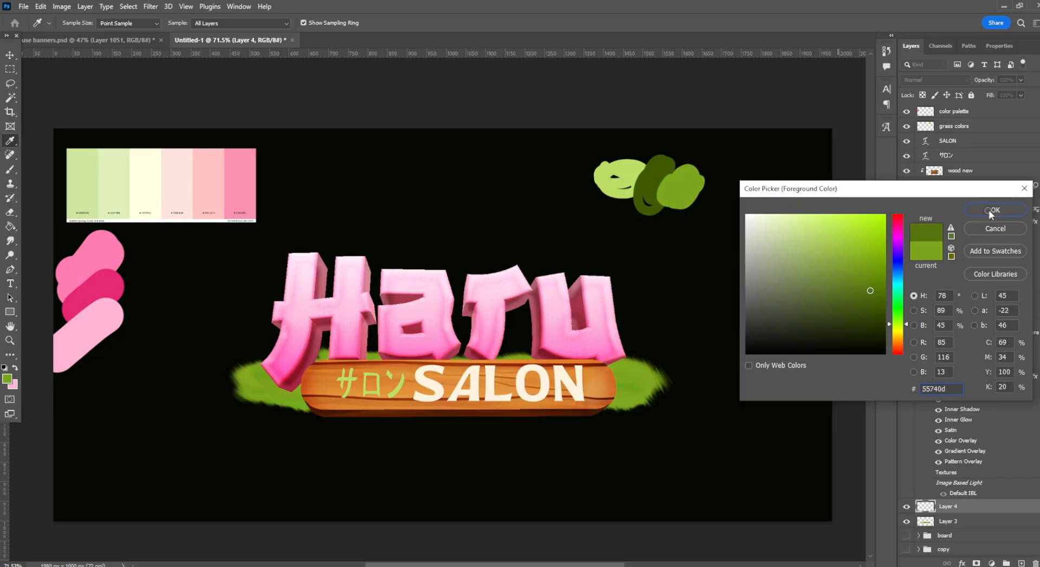
pyautogui.click(991, 210)
pyautogui.press('b')
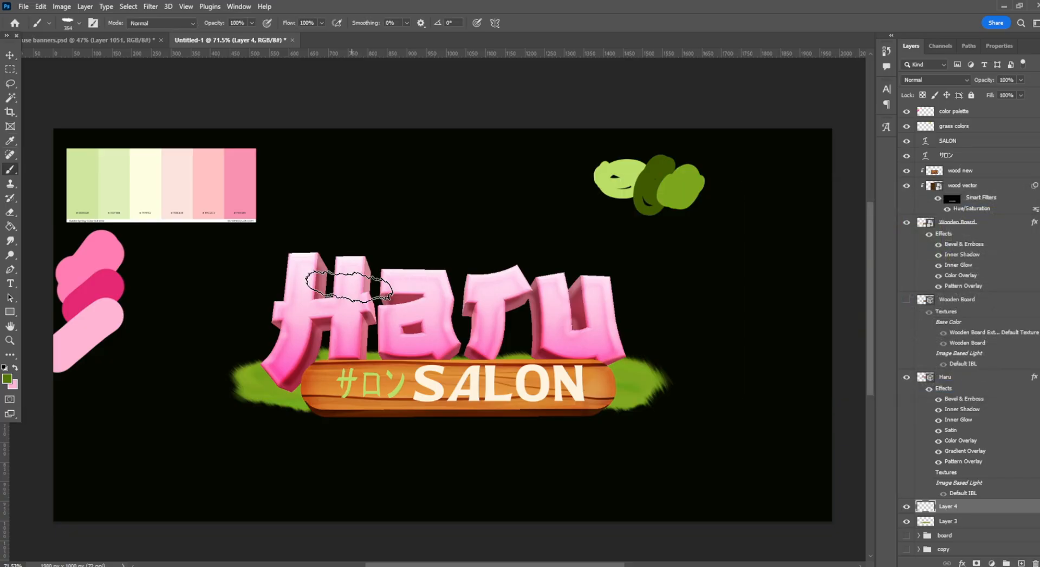
# Try Layer 4 above the Haru layer with a dark green dab at the foot of the H, and undo the dab.
pyautogui.click(68, 25)
pyautogui.click(959, 513)
pyautogui.moveTo(955, 509); pyautogui.dragTo(952, 372)
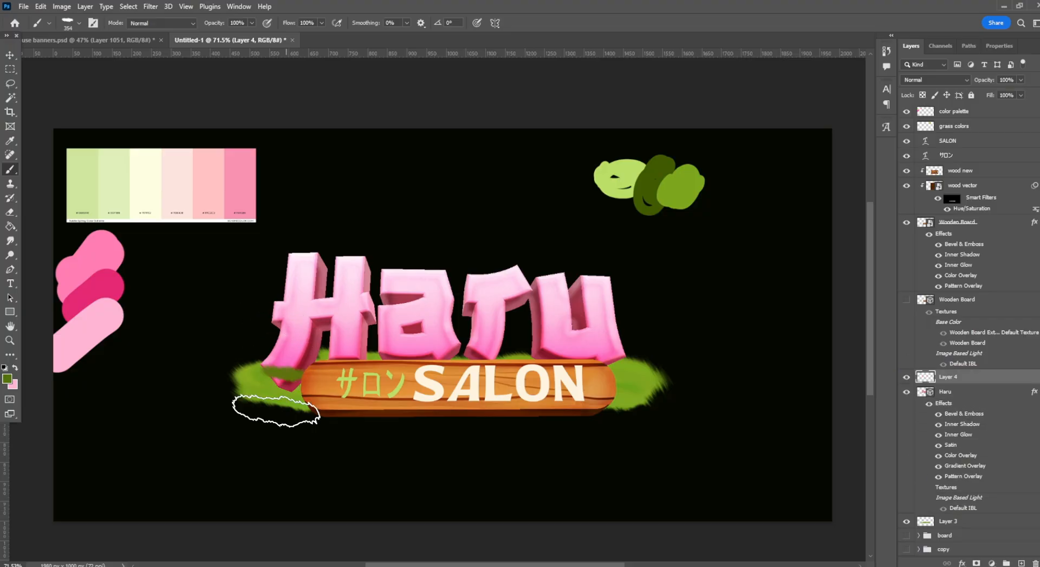
pyautogui.click(277, 412)
pyautogui.hotkey('ctrl', 'z')
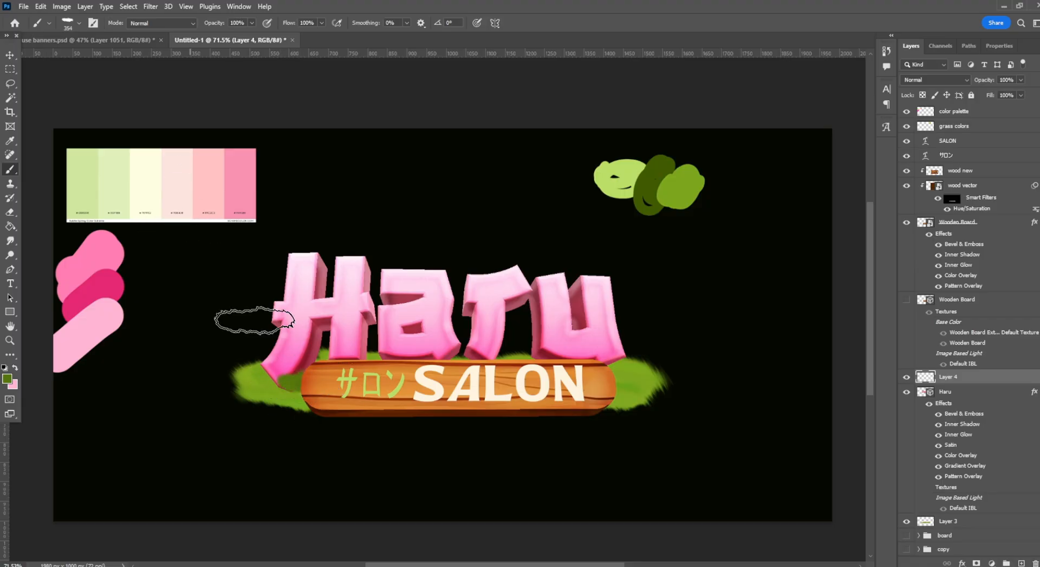
# Return Layer 4 to directly above Layer 3 and paint darker green shading on the grass at both ends of the board.
pyautogui.moveTo(964, 383); pyautogui.dragTo(965, 513)
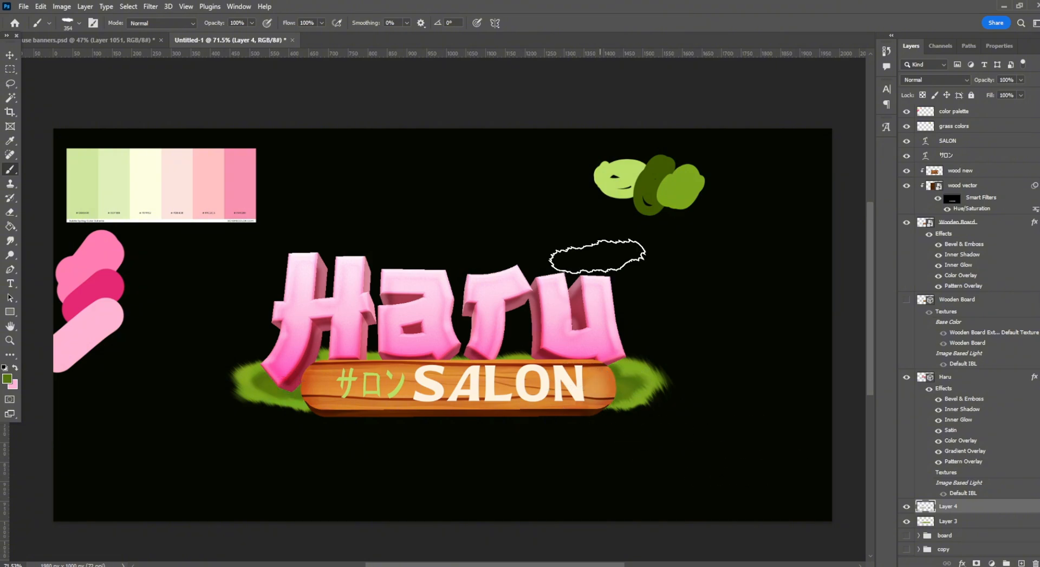
# Create a new layer above Layer 4, test the Small Angled Blades brush with a stroke around the Haru lettering, and undo it.
pyautogui.hotkey('ctrl', 'shift', 'n')
pyautogui.click(614, 173)
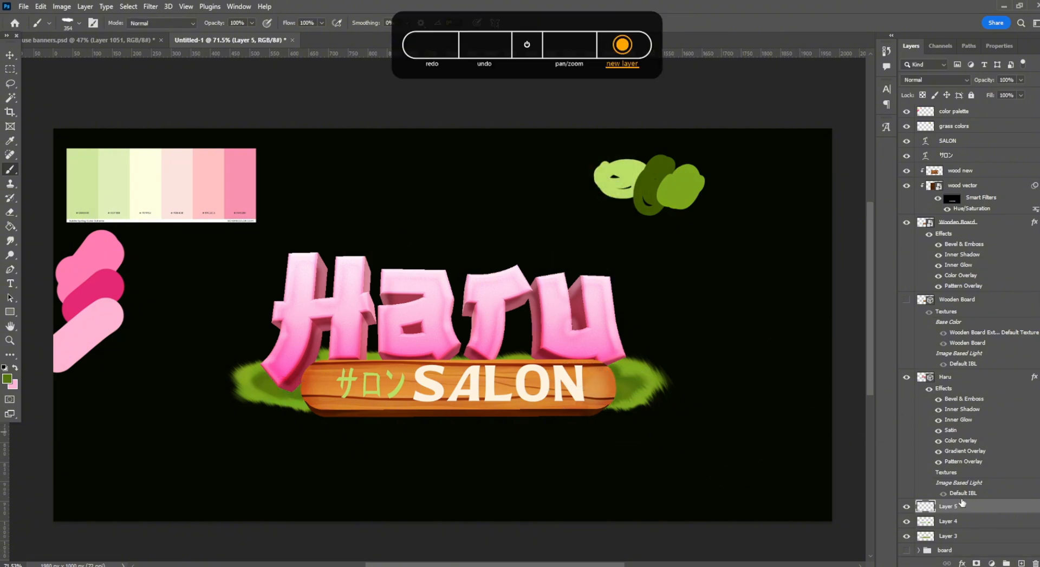
pyautogui.click(68, 27)
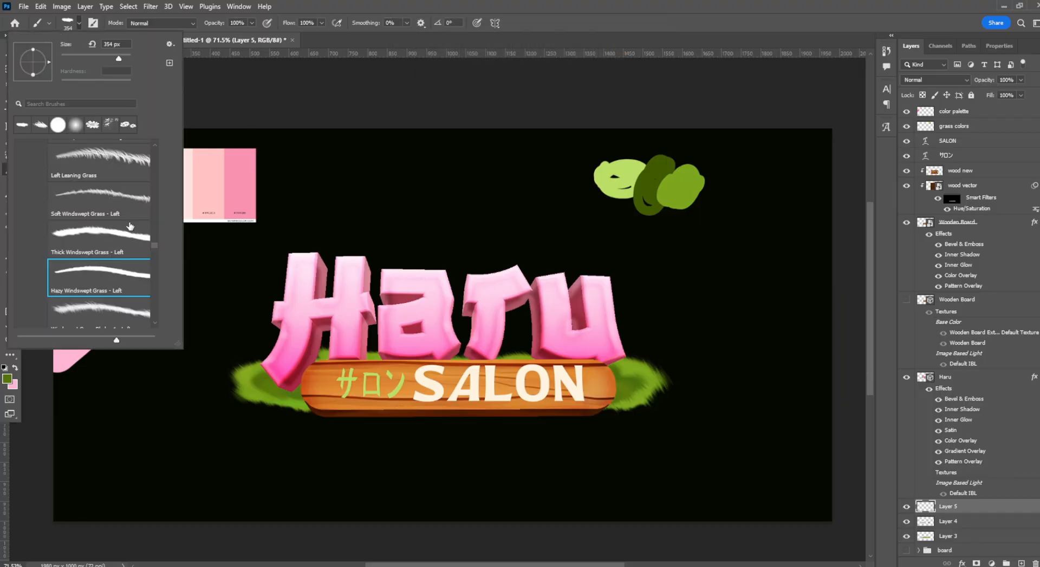
pyautogui.scroll(5, 159, 264)
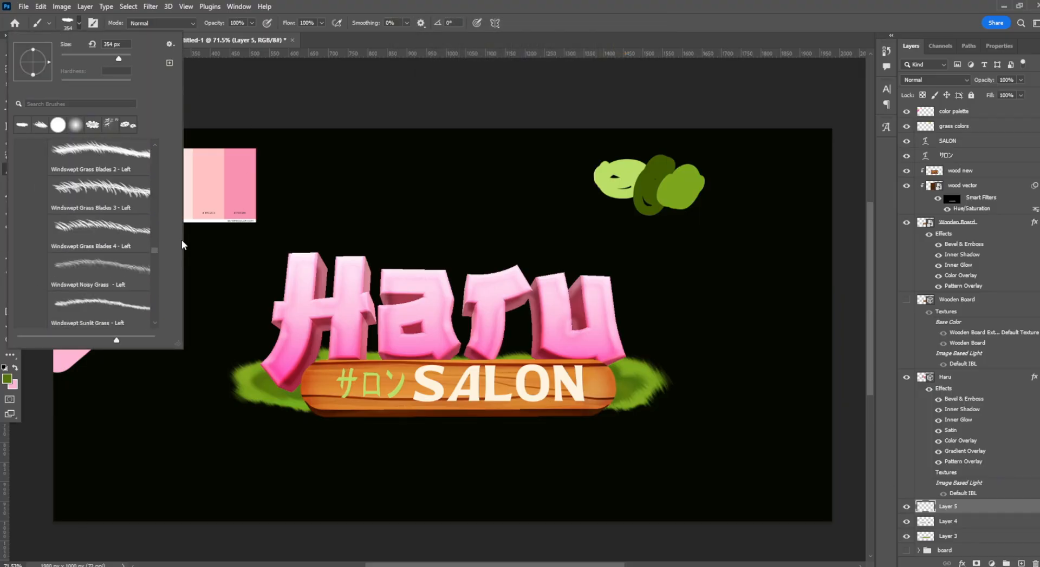
pyautogui.scroll(5, 186, 236)
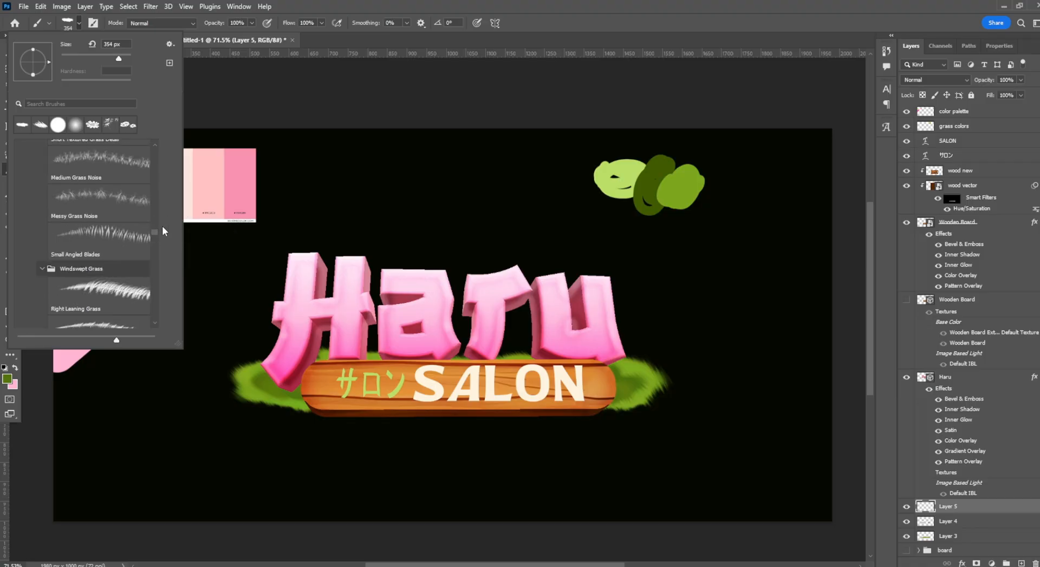
pyautogui.doubleClick(106, 238)
pyautogui.moveTo(395, 232)
pyautogui.mouseDown()
pyautogui.moveTo(220, 244)
pyautogui.moveTo(248, 414)
pyautogui.mouseUp()
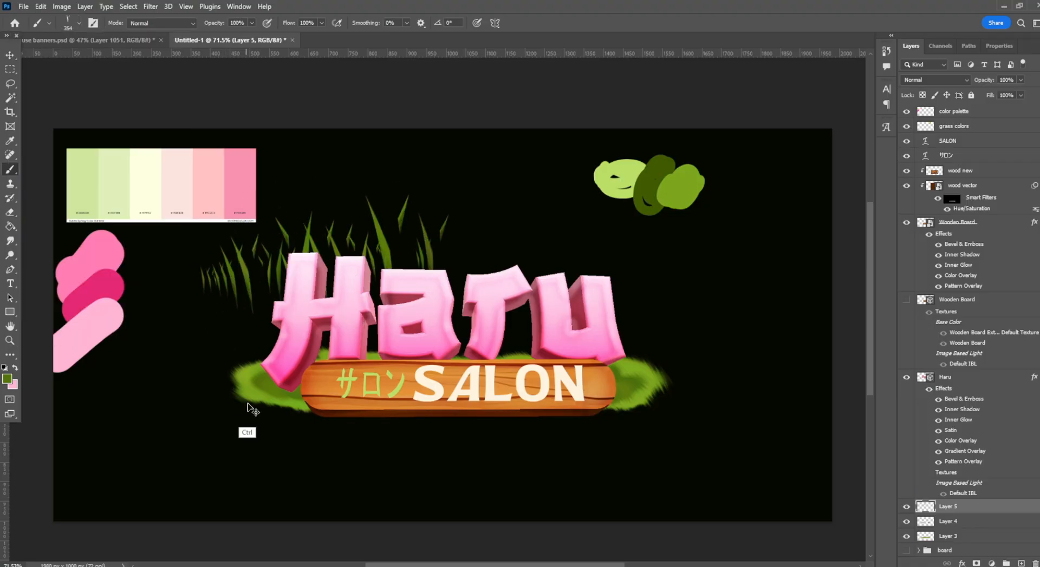
pyautogui.hotkey('ctrl', 'z')
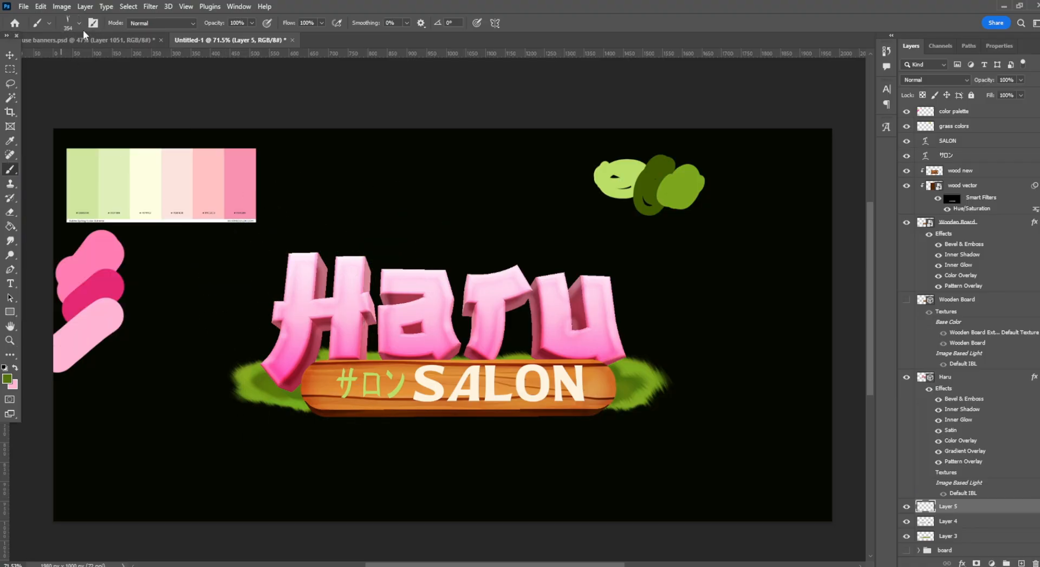
# Test the Short Mossy Grass Detail Brush with a stroke above the Haru lettering, and undo the stroke.
pyautogui.click(78, 23)
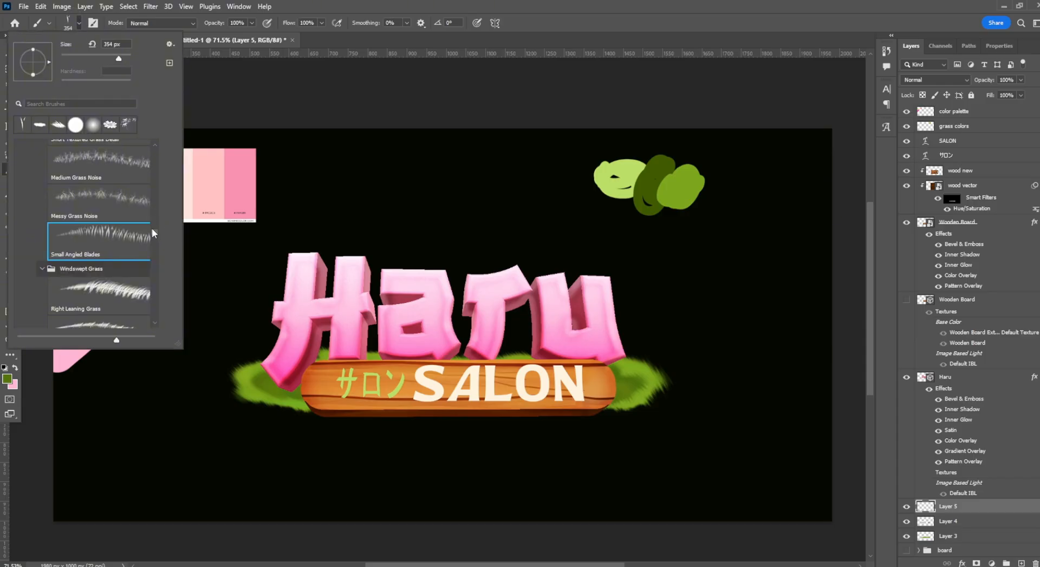
pyautogui.scroll(3, 152, 234)
pyautogui.scroll(5, 155, 228)
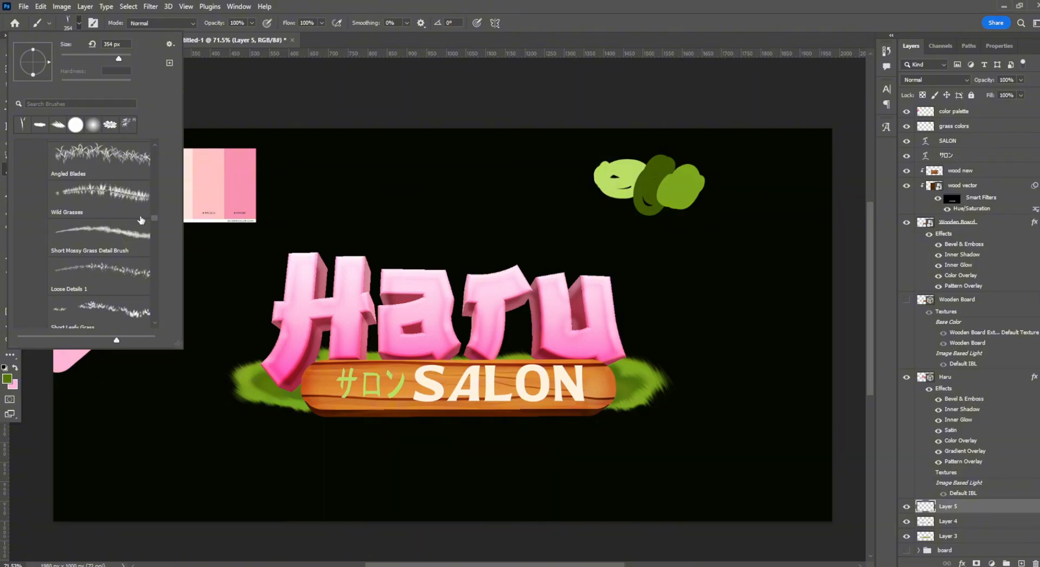
pyautogui.click(100, 233)
pyautogui.moveTo(233, 254); pyautogui.dragTo(290, 216)
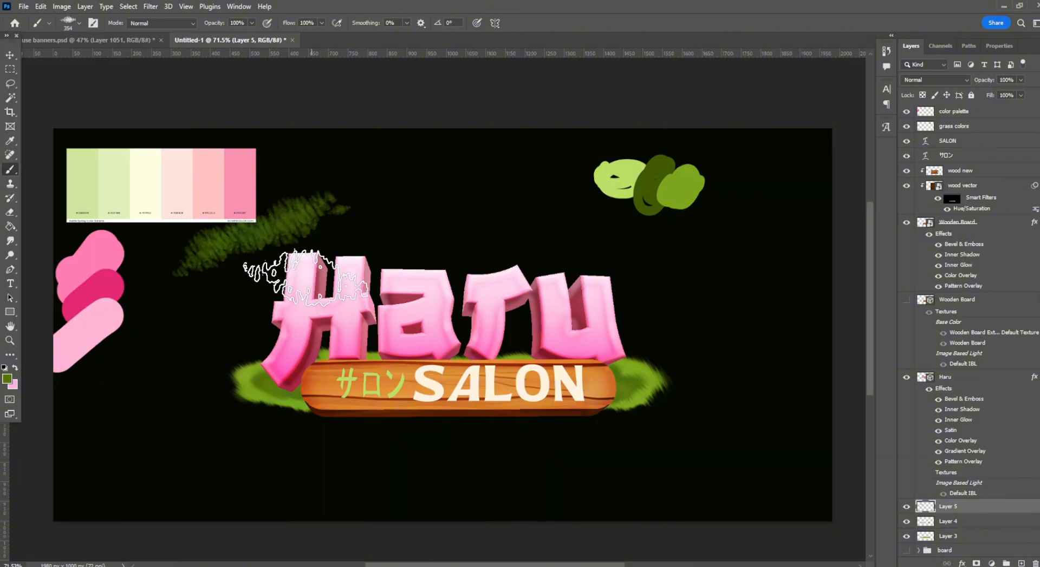
pyautogui.hotkey('ctrl', 'z')
# Try the Basic Noisy Grass brush preset and look through the other grass and blocking brush presets.
pyautogui.click(79, 22)
pyautogui.scroll(-5, 152, 224)
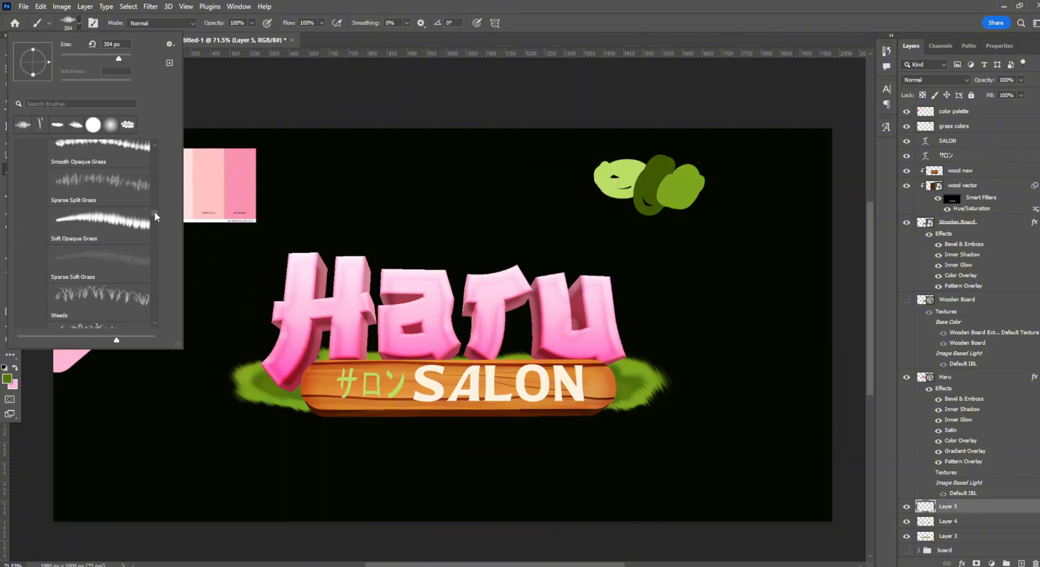
pyautogui.moveTo(155, 217)
pyautogui.mouseDown()
pyautogui.moveTo(161, 230)
pyautogui.moveTo(165, 220)
pyautogui.mouseUp()
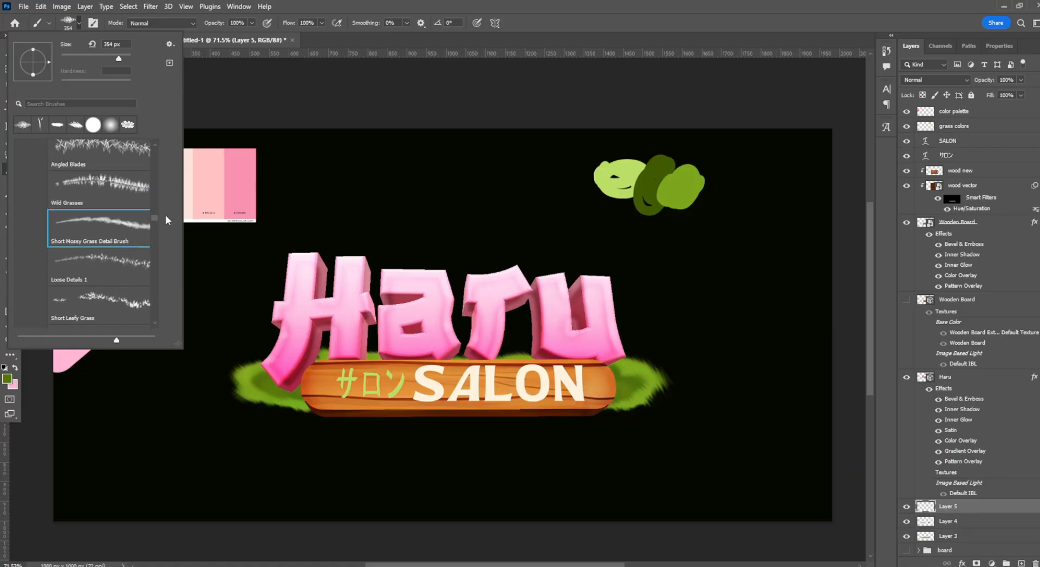
pyautogui.scroll(-4, 164, 216)
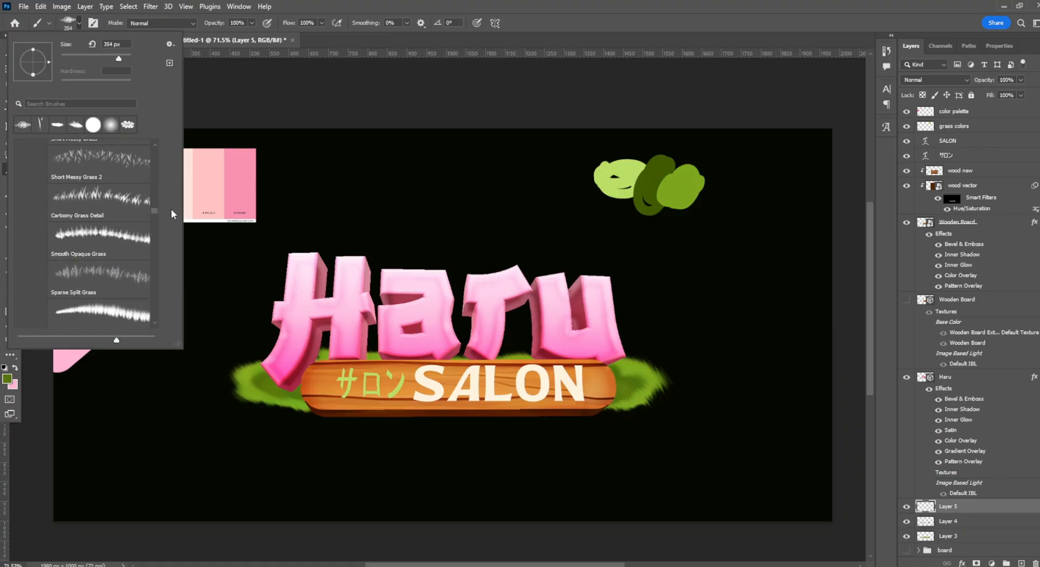
pyautogui.scroll(2, 172, 209)
pyautogui.click(108, 156)
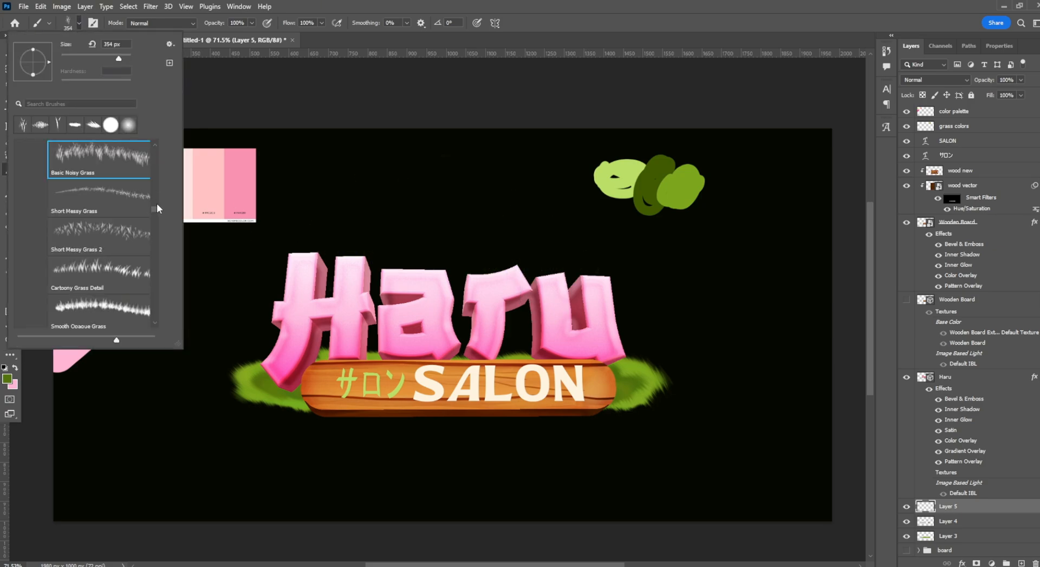
pyautogui.scroll(5, 158, 209)
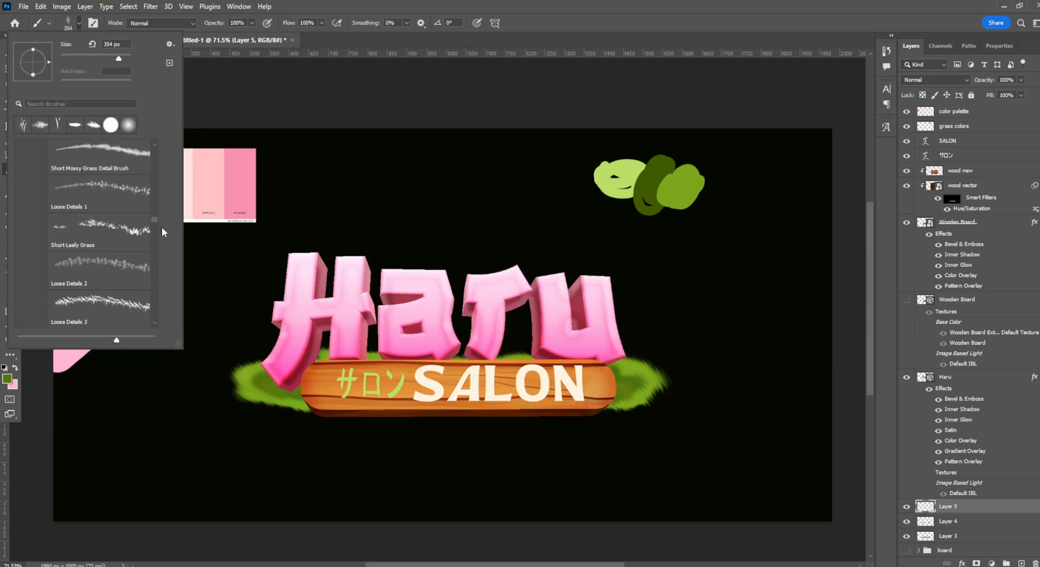
pyautogui.scroll(5, 169, 183)
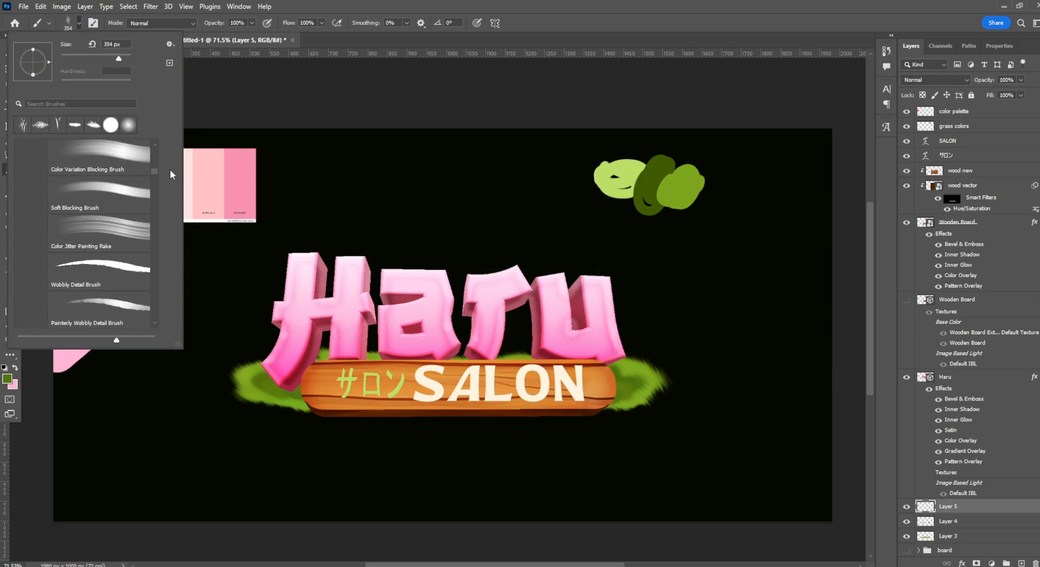
pyautogui.scroll(-10, 170, 203)
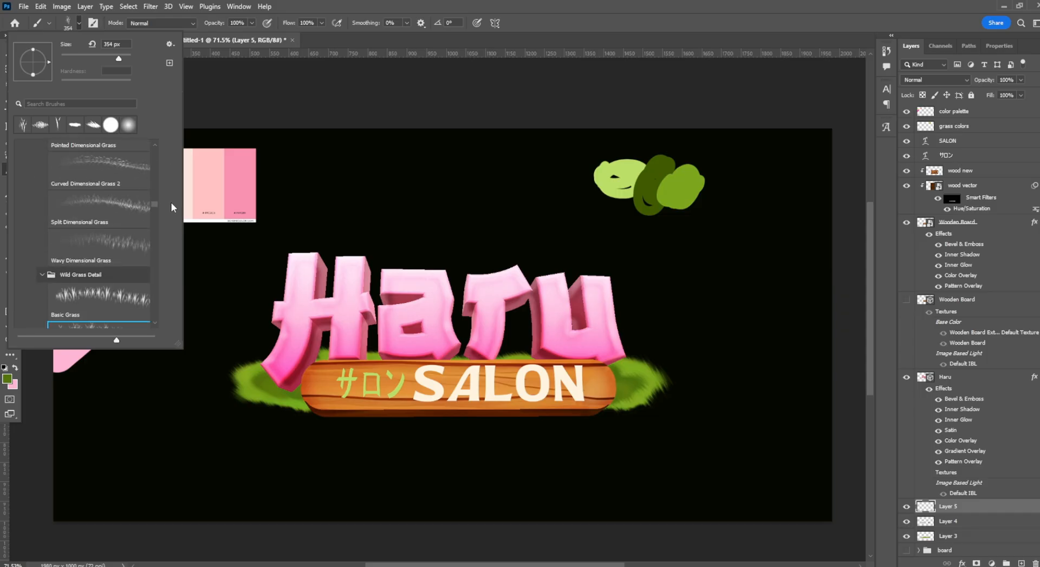
pyautogui.scroll(-2, 172, 215)
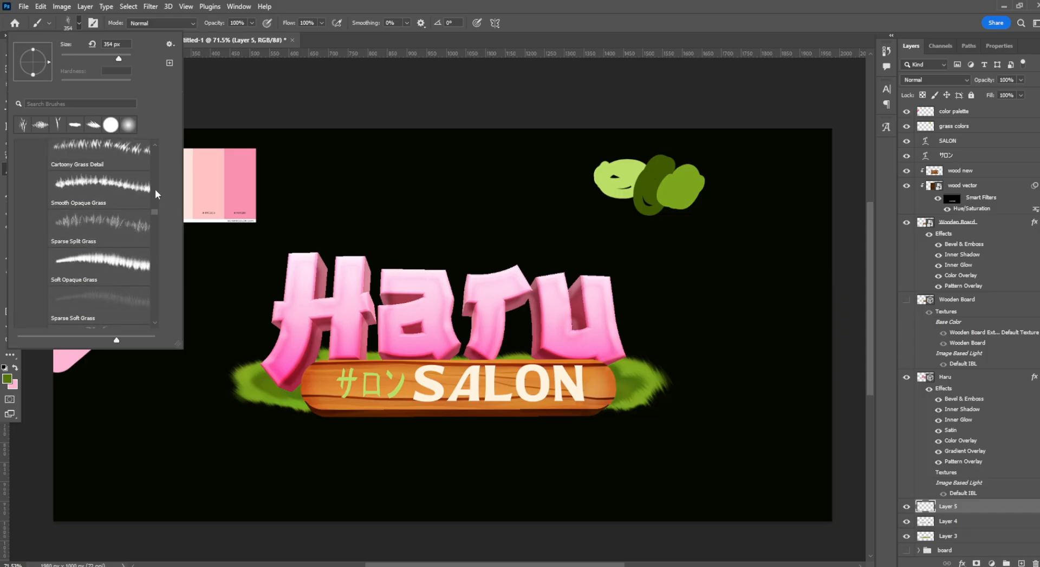
# Select the Smooth Opaque Grass brush, test it with strokes across the Haru lettering, and undo them.
pyautogui.click(109, 192)
pyautogui.moveTo(205, 233); pyautogui.dragTo(396, 250)
pyautogui.hotkey('ctrl', 'z')
pyautogui.moveTo(293, 239); pyautogui.dragTo(636, 263)
pyautogui.hotkey('ctrl', 'z')
pyautogui.hotkey('ctrl', 'z')
# Set the foreground colour to #3f5a00, sampled from the darkest grass swatch, for the brush.
pyautogui.click(8, 379)
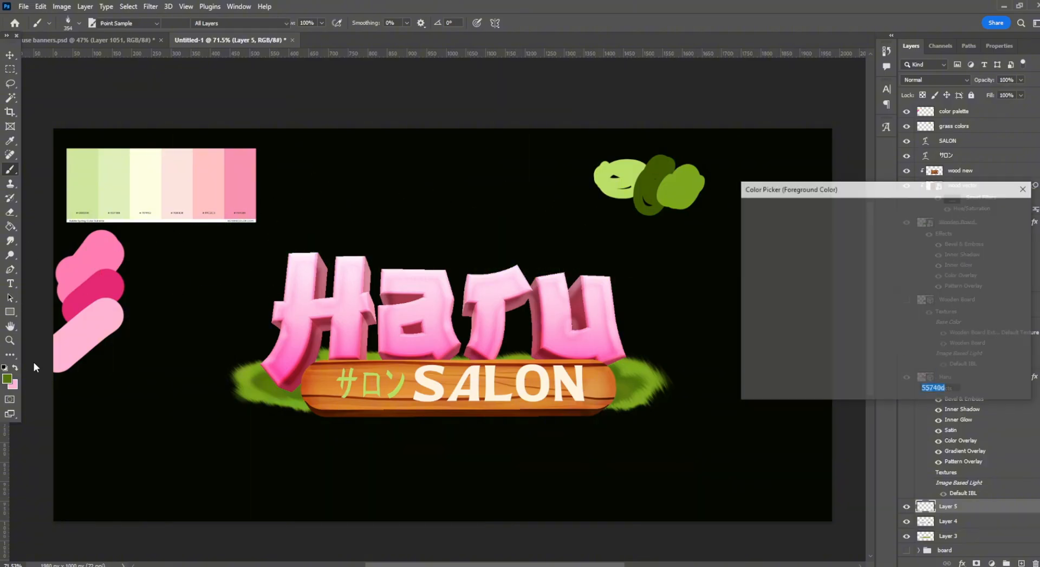
pyautogui.click(650, 179)
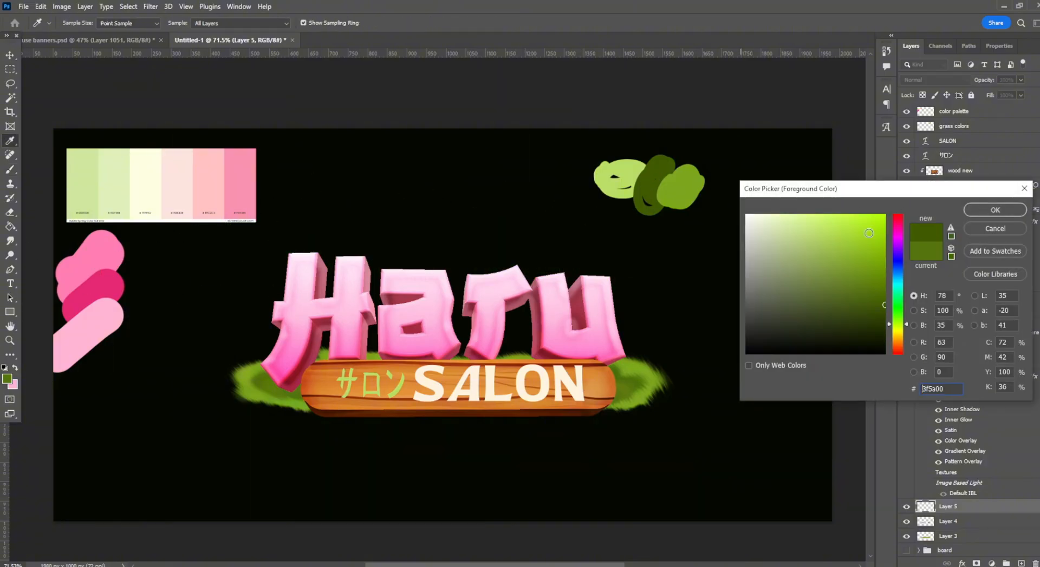
pyautogui.click(995, 210)
pyautogui.press('b')
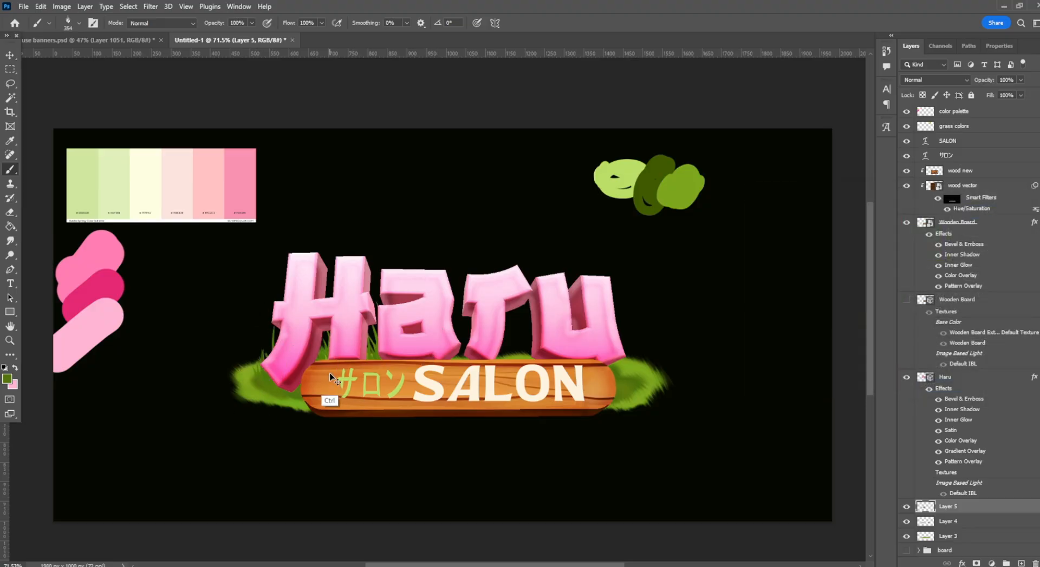
# Move Layer 5 above the Haru layer and reduce the brush to 117 px, undoing the test grass strokes around the H.
pyautogui.hotkey('ctrl', ']')
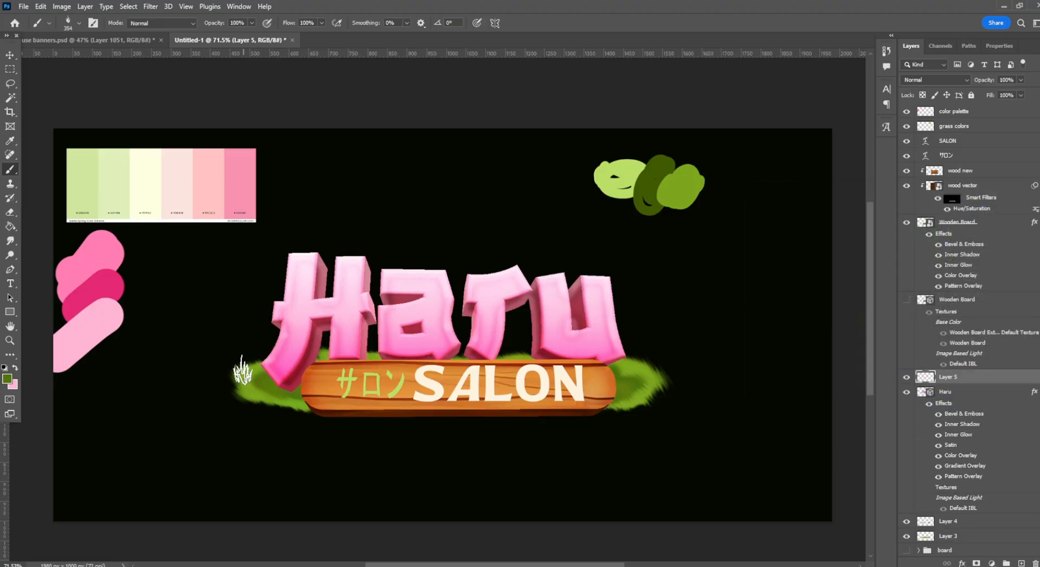
pyautogui.moveTo(238, 368); pyautogui.dragTo(373, 357)
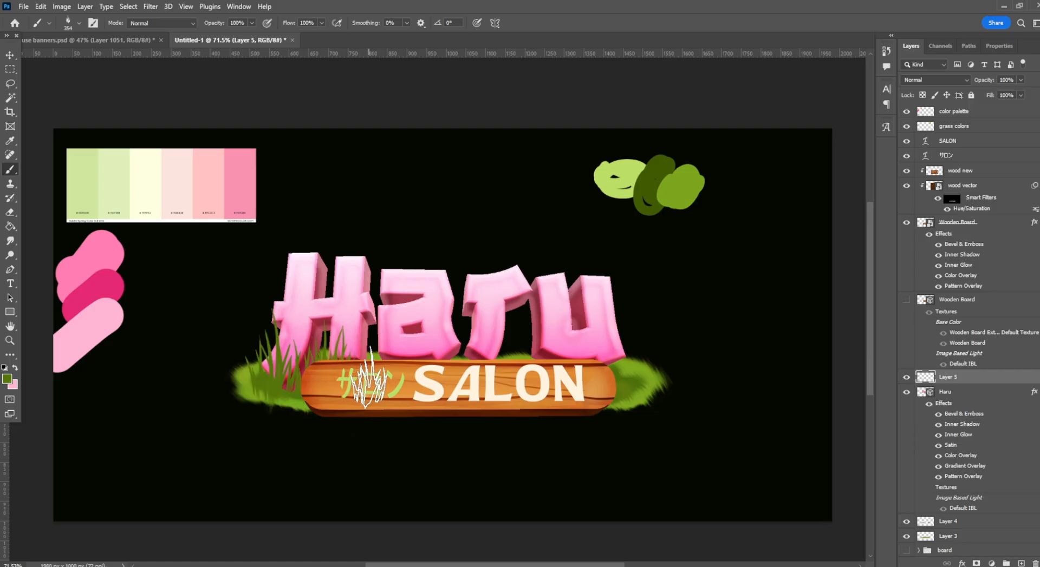
pyautogui.click(79, 23)
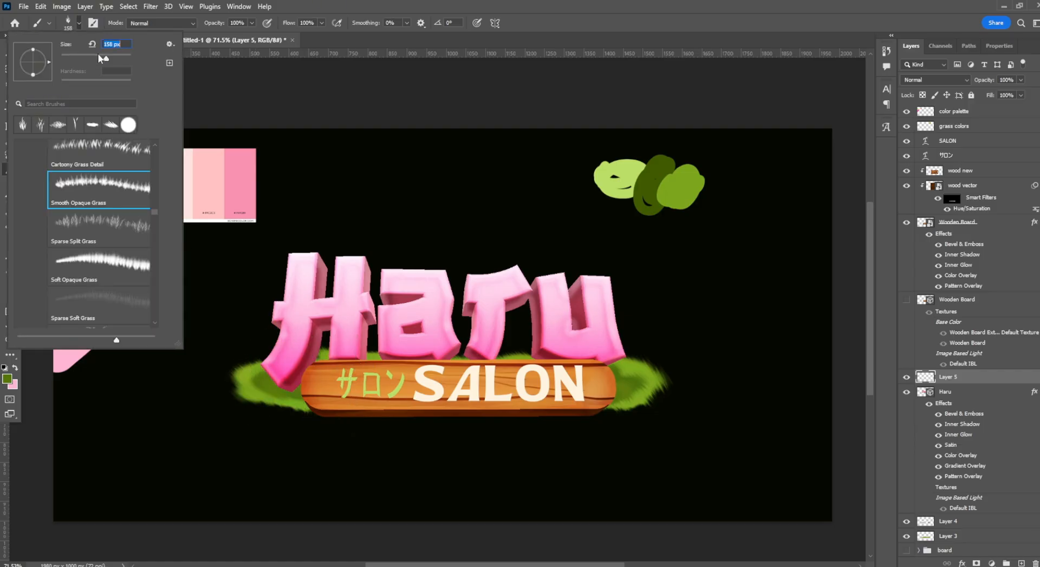
pyautogui.click(308, 399)
pyautogui.moveTo(295, 391)
pyautogui.mouseDown()
pyautogui.moveTo(269, 377)
pyautogui.moveTo(385, 376)
pyautogui.moveTo(265, 387)
pyautogui.moveTo(315, 387)
pyautogui.moveTo(309, 372)
pyautogui.moveTo(280, 377)
pyautogui.moveTo(316, 360)
pyautogui.moveTo(412, 361)
pyautogui.mouseUp()
pyautogui.hotkey('ctrl', 'z')
pyautogui.hotkey('ctrl', 'z')
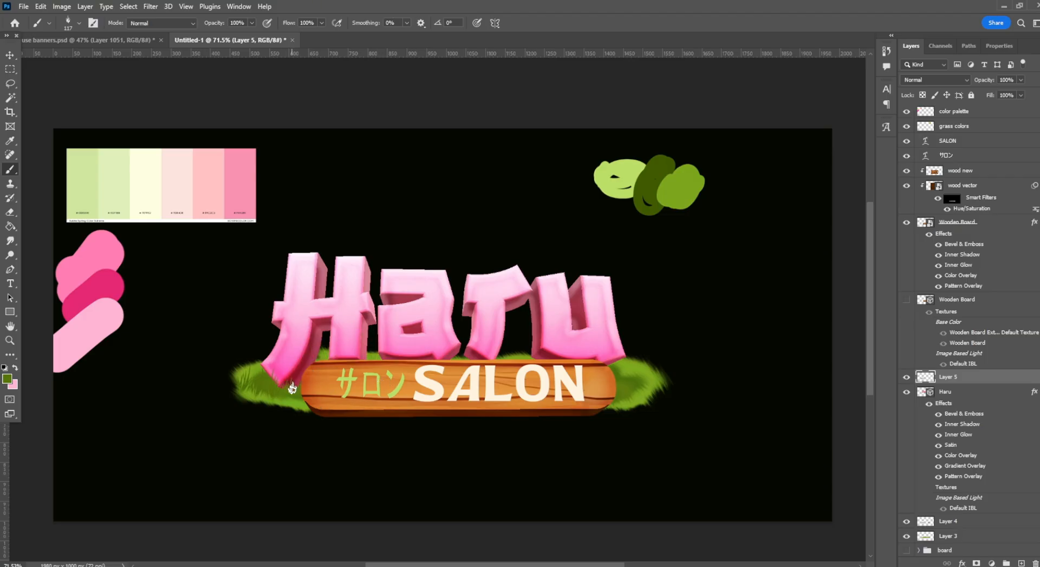
# Paint short grass blades on Layer 5 along the board's upper edge over the feet of the letters and around its ends.
pyautogui.moveTo(292, 388); pyautogui.dragTo(364, 353)
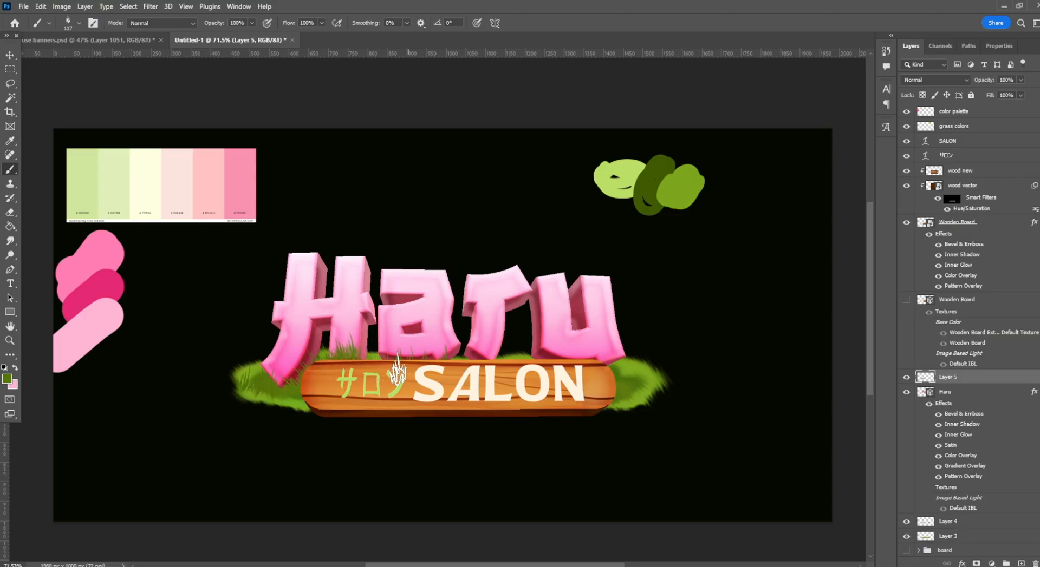
pyautogui.moveTo(445, 366); pyautogui.dragTo(522, 379)
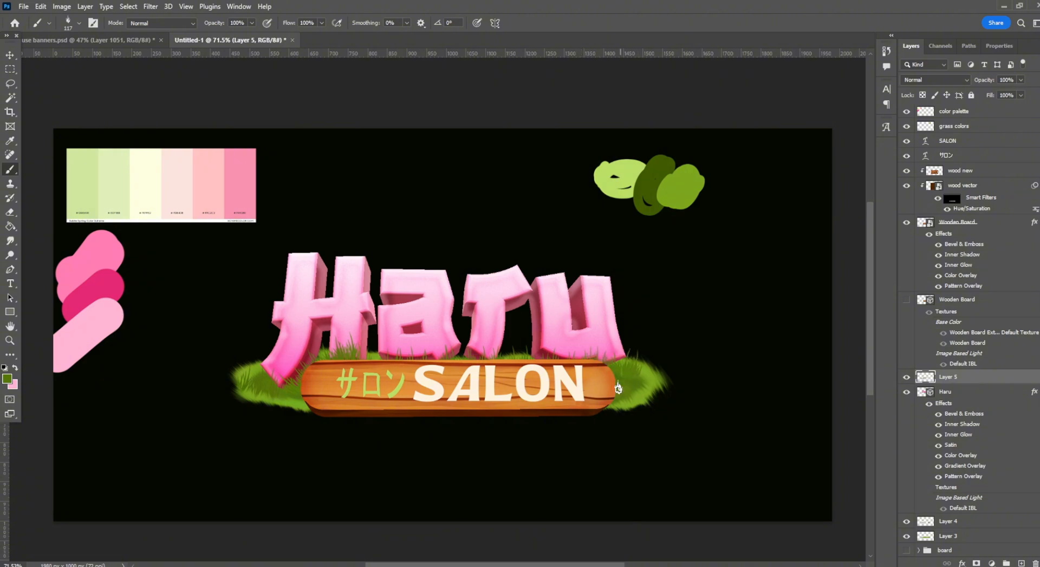
pyautogui.moveTo(618, 388); pyautogui.dragTo(628, 401)
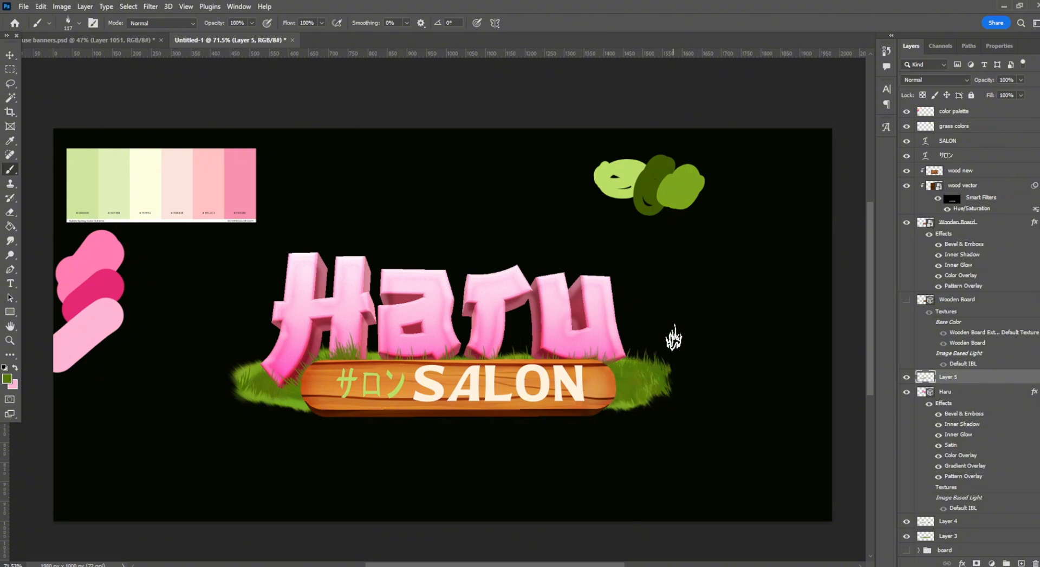
# Darken the grass blades on Layer 5 with Hue/Saturation, setting Lightness to -23.
pyautogui.hotkey('ctrl', 'u')
pyautogui.click(872, 332)
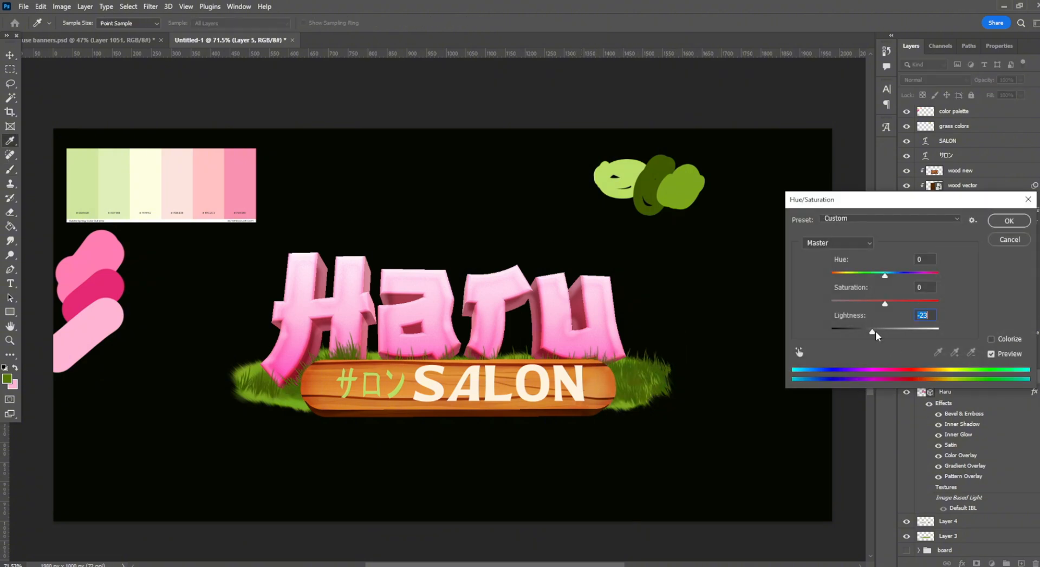
pyautogui.click(1008, 220)
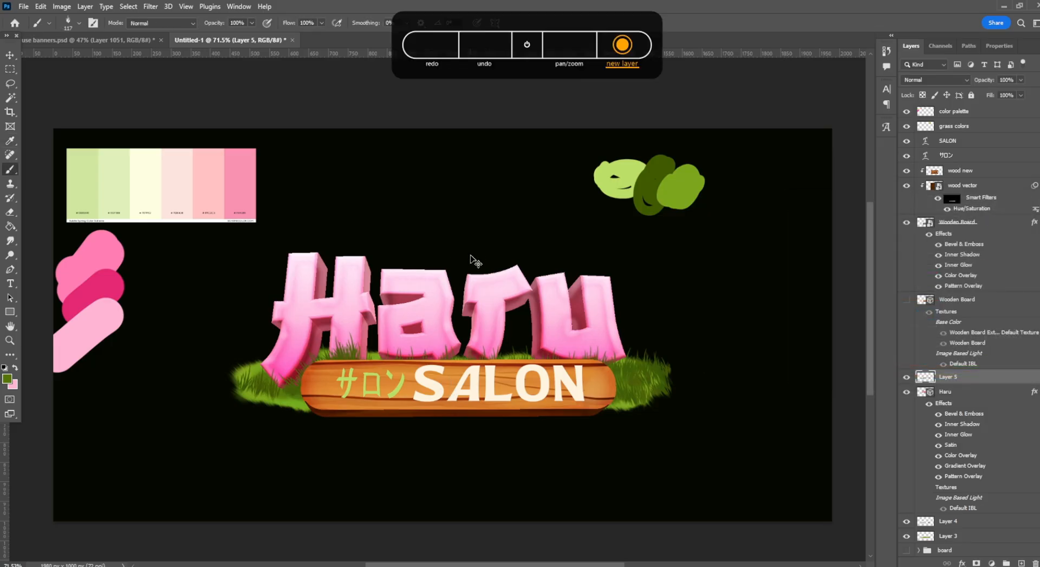
# Create Layer 6 above Layer 5 and choose the Soft Opaque Grass brush at 174 px.
pyautogui.hotkey('ctrl', 'shift', 'n')
pyautogui.click(618, 177)
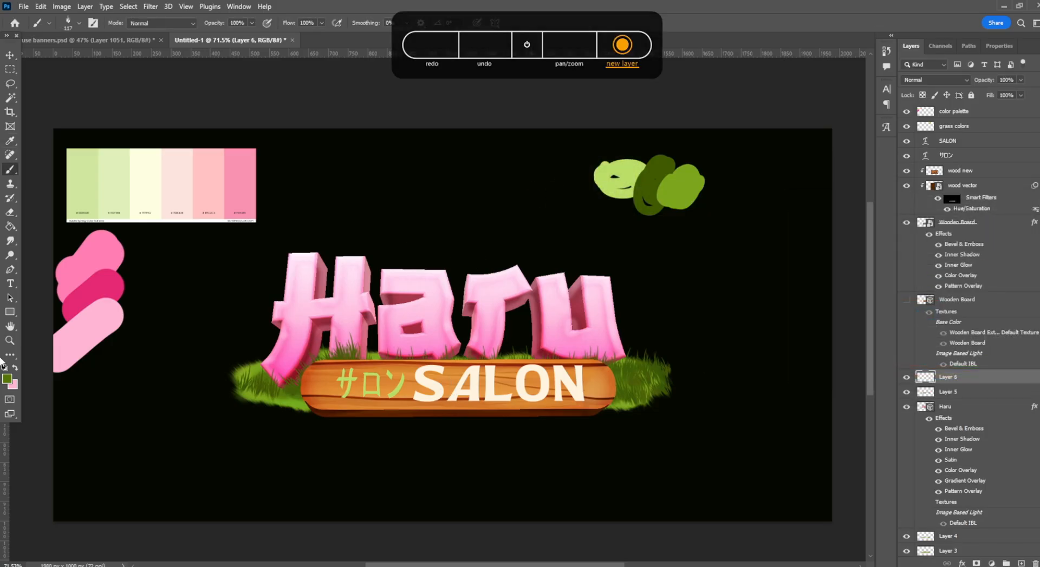
pyautogui.click(68, 24)
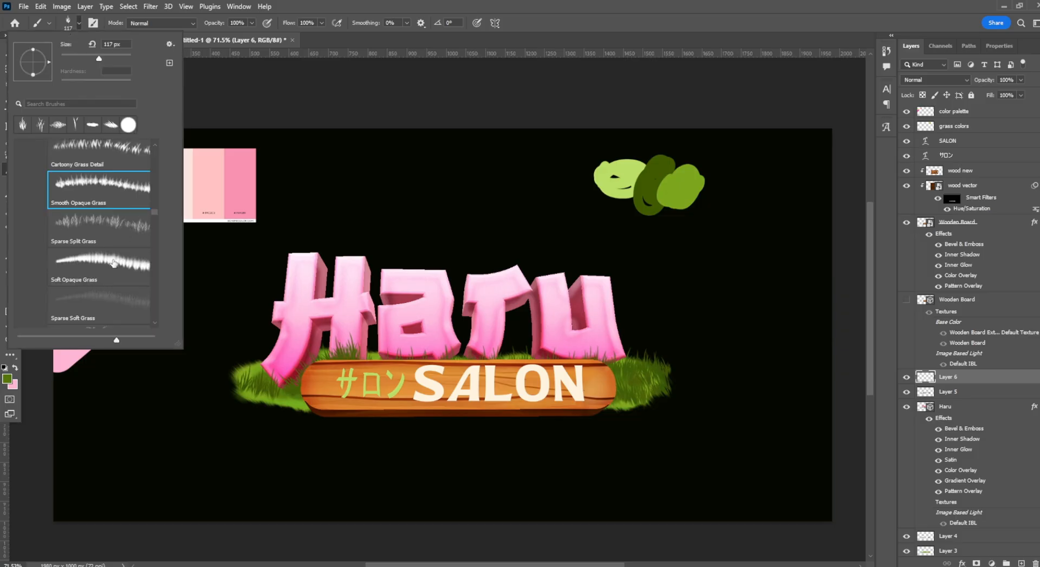
pyautogui.doubleClick(114, 263)
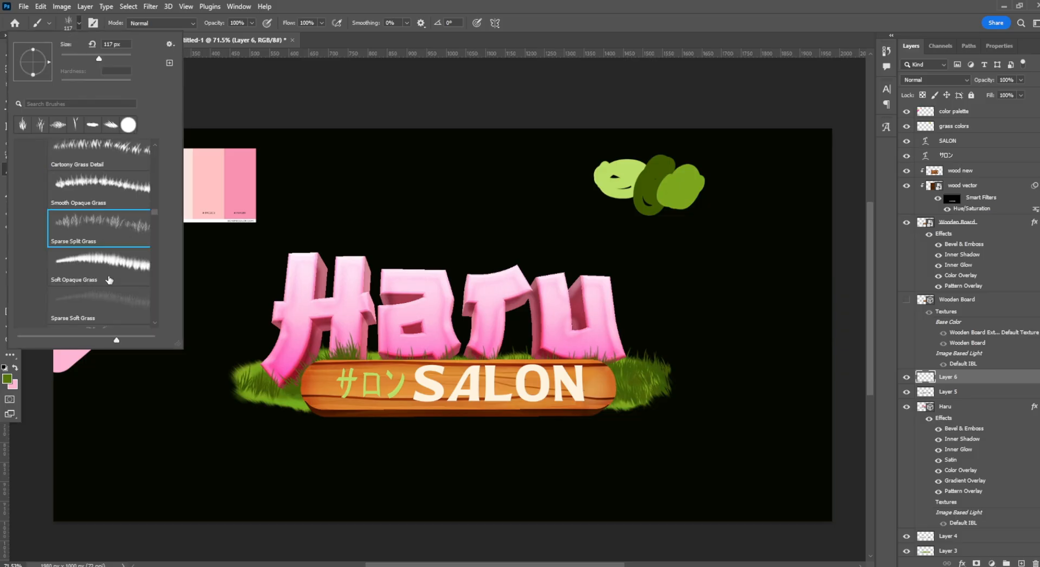
pyautogui.click(67, 25)
pyautogui.press('Return')
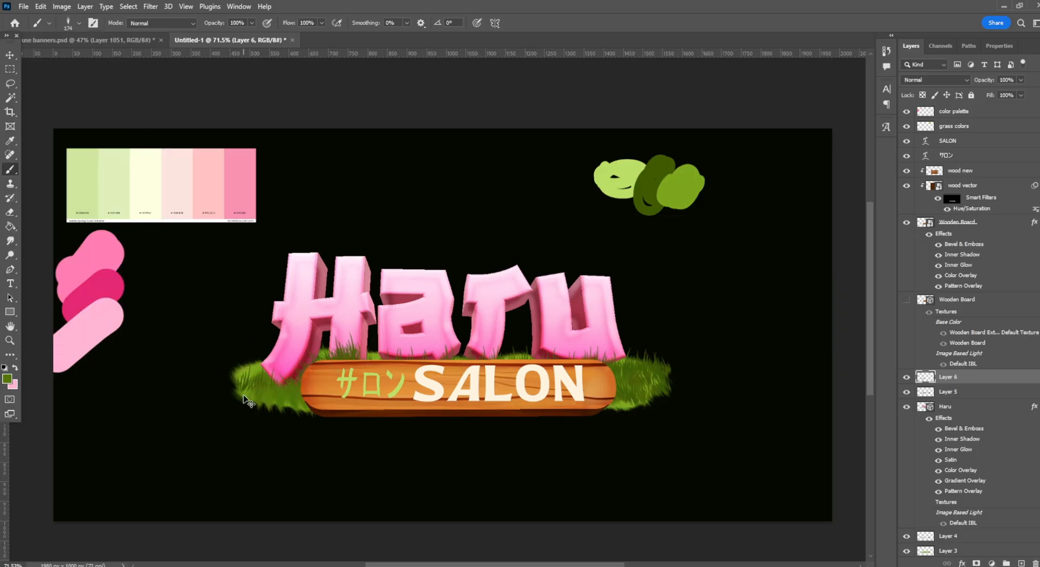
# Paint soft grass over the foot of the H beside the board, undoing the stray stroke, and set Layer 6's Lightness to -23.
pyautogui.moveTo(253, 388)
pyautogui.mouseDown()
pyautogui.moveTo(341, 389)
pyautogui.moveTo(238, 384)
pyautogui.moveTo(304, 384)
pyautogui.moveTo(297, 367)
pyautogui.moveTo(265, 391)
pyautogui.mouseUp()
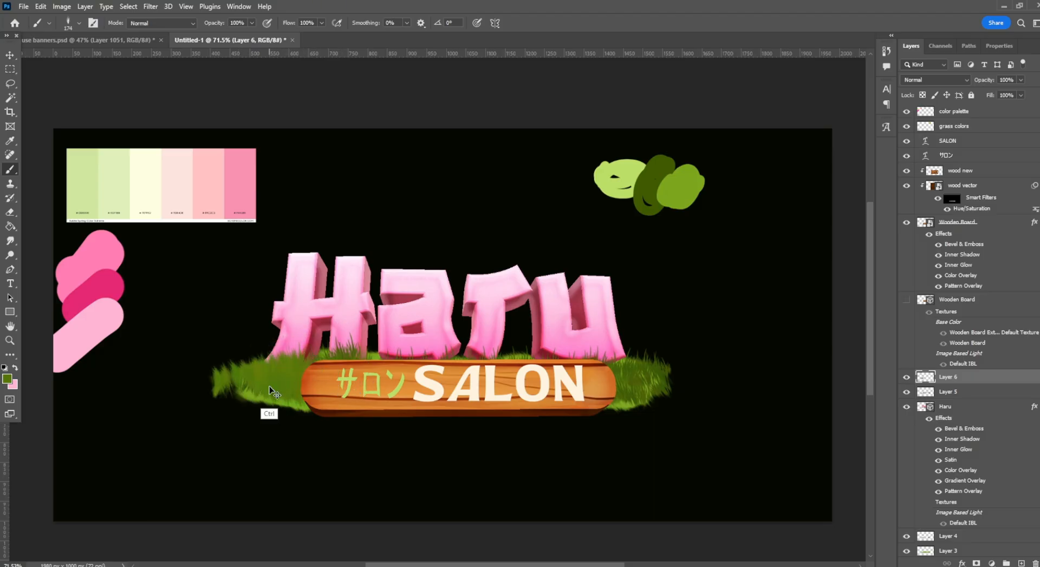
pyautogui.hotkey('ctrl', 'z')
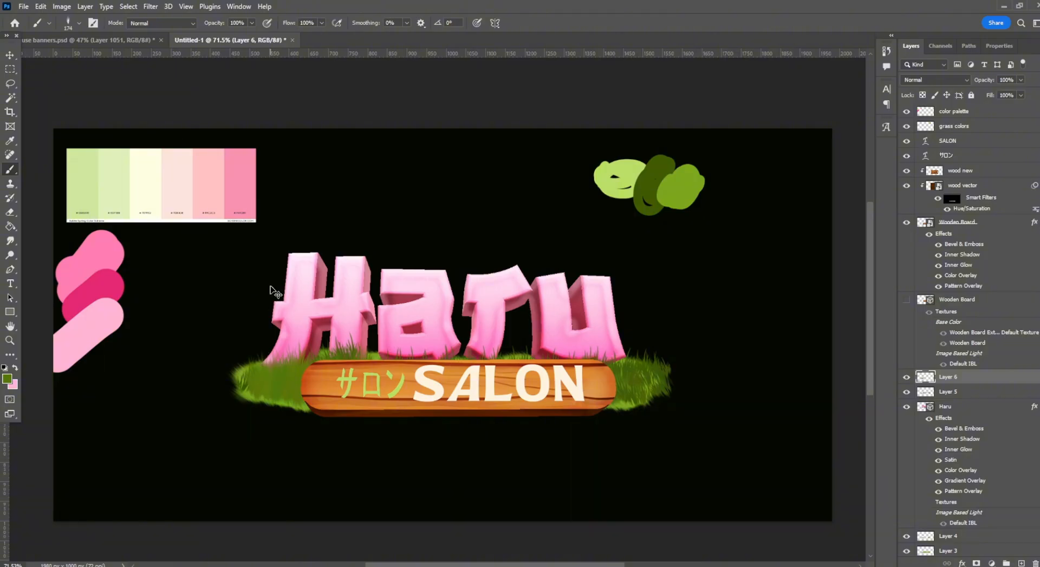
pyautogui.hotkey('ctrl', 'u')
pyautogui.moveTo(880, 335); pyautogui.dragTo(872, 335)
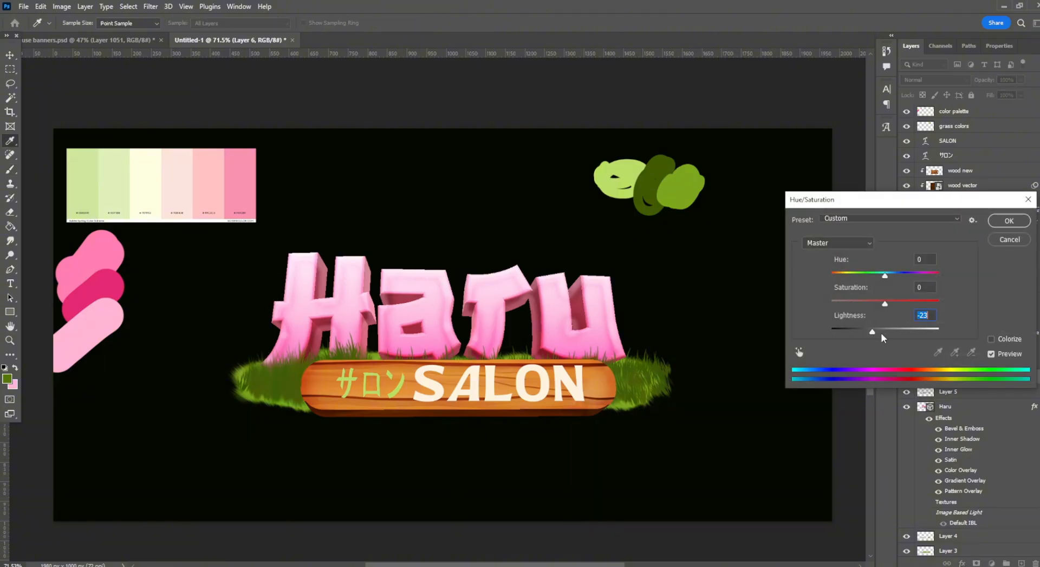
pyautogui.click(1009, 228)
# Create Layer 7 above Layer 6 and test a scattered leaf-shaped brush with a stroke near the H, undoing it.
pyautogui.hotkey('ctrl', 'shift', 'n')
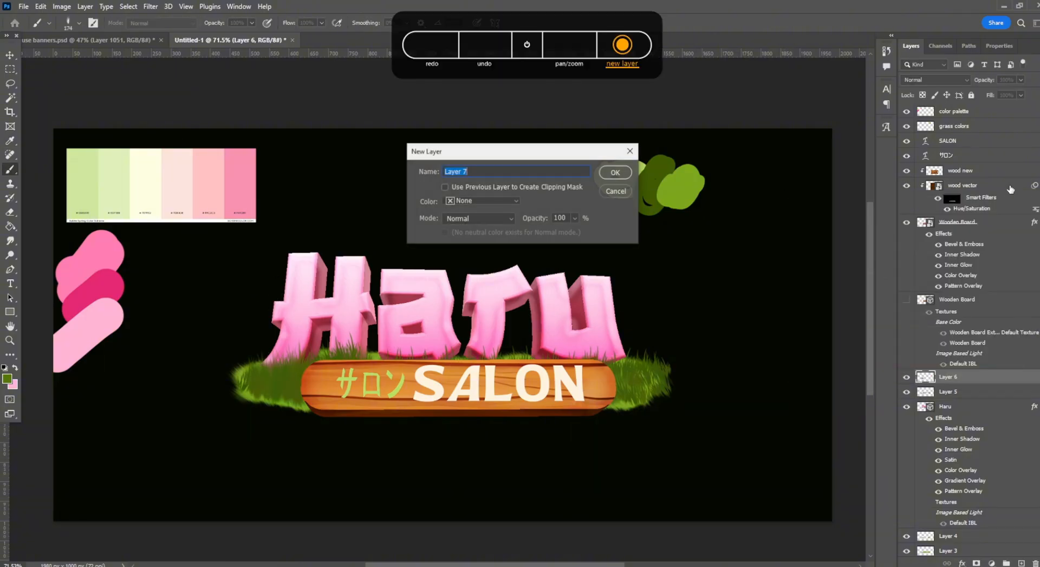
pyautogui.click(617, 172)
pyautogui.click(78, 23)
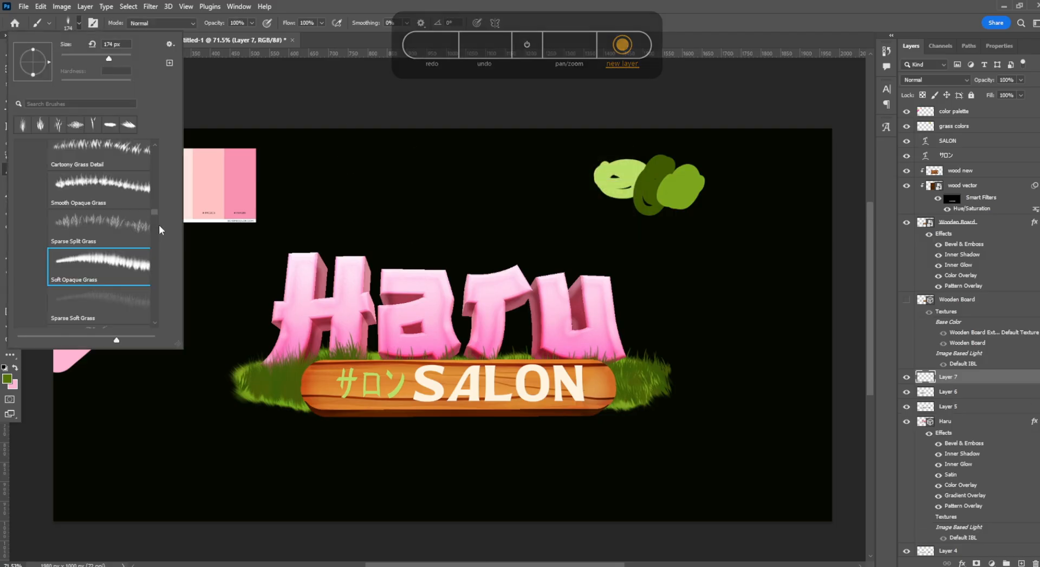
pyautogui.moveTo(155, 215); pyautogui.dragTo(154, 254)
pyautogui.click(115, 234)
pyautogui.moveTo(236, 330); pyautogui.dragTo(365, 282)
pyautogui.hotkey('ctrl', 'z')
pyautogui.hotkey('ctrl', 'z')
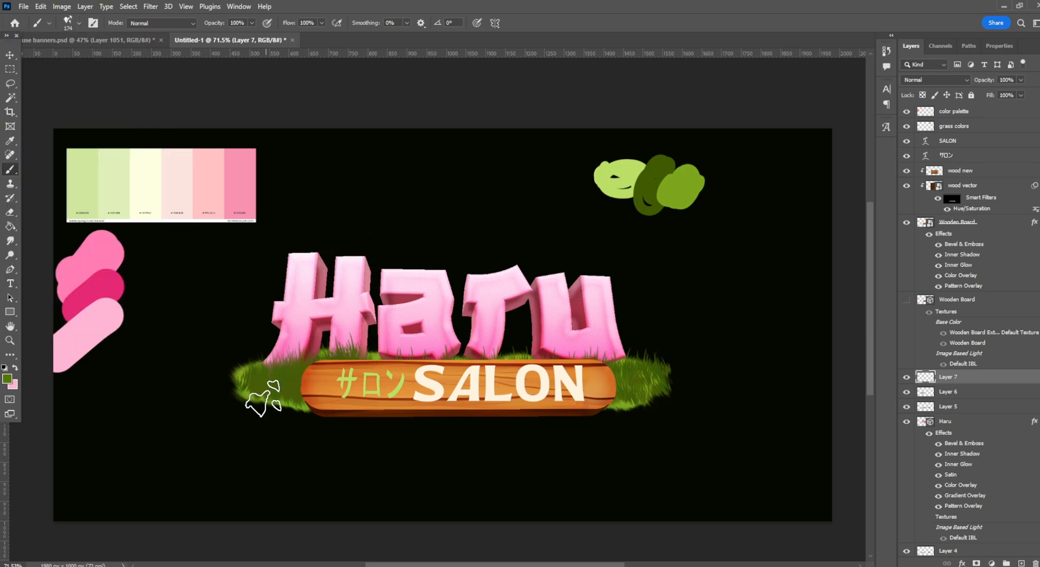
pyautogui.hotkey('ctrl', 'z')
# Paint leaf shapes at both ends of the board, shift Layer 7 to Hue +1, Saturation +63, Lightness +15, and lower its opacity.
pyautogui.moveTo(285, 382)
pyautogui.mouseDown()
pyautogui.moveTo(494, 380)
pyautogui.moveTo(356, 415)
pyautogui.moveTo(291, 394)
pyautogui.moveTo(418, 398)
pyautogui.mouseUp()
pyautogui.hotkey('ctrl', 'z')
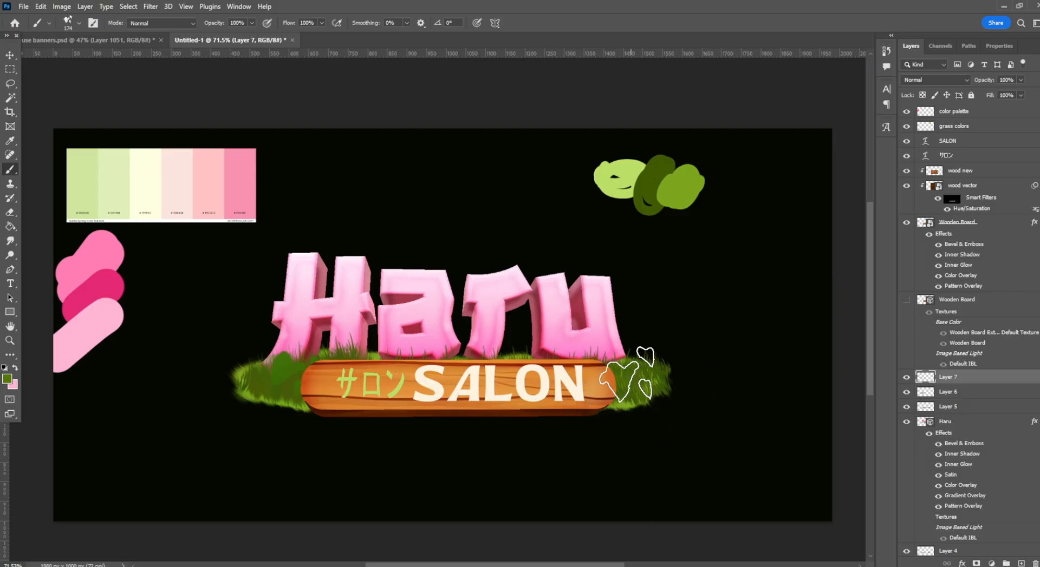
pyautogui.hotkey('ctrl', 'u')
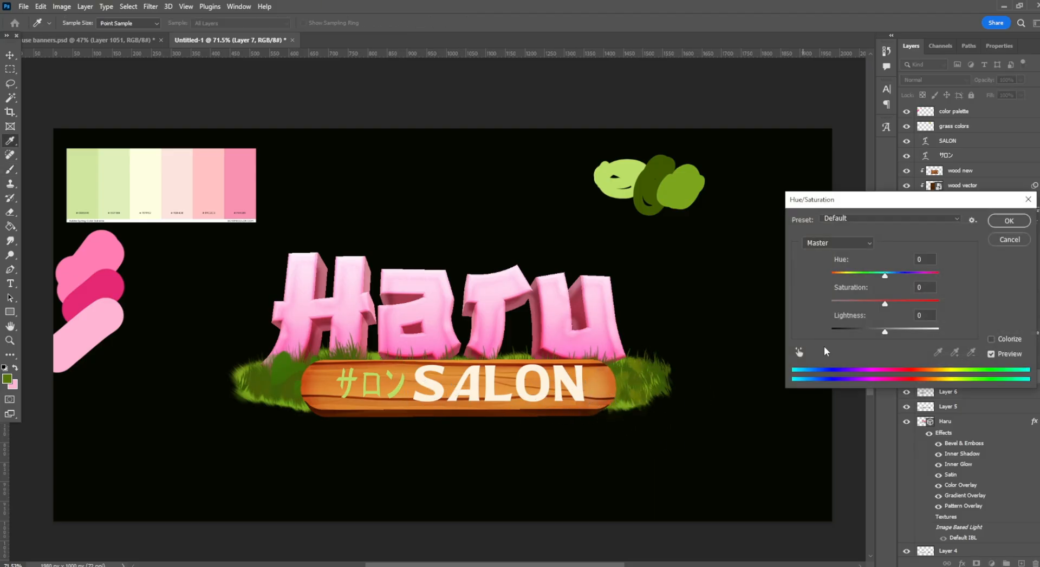
pyautogui.moveTo(899, 333); pyautogui.dragTo(907, 335)
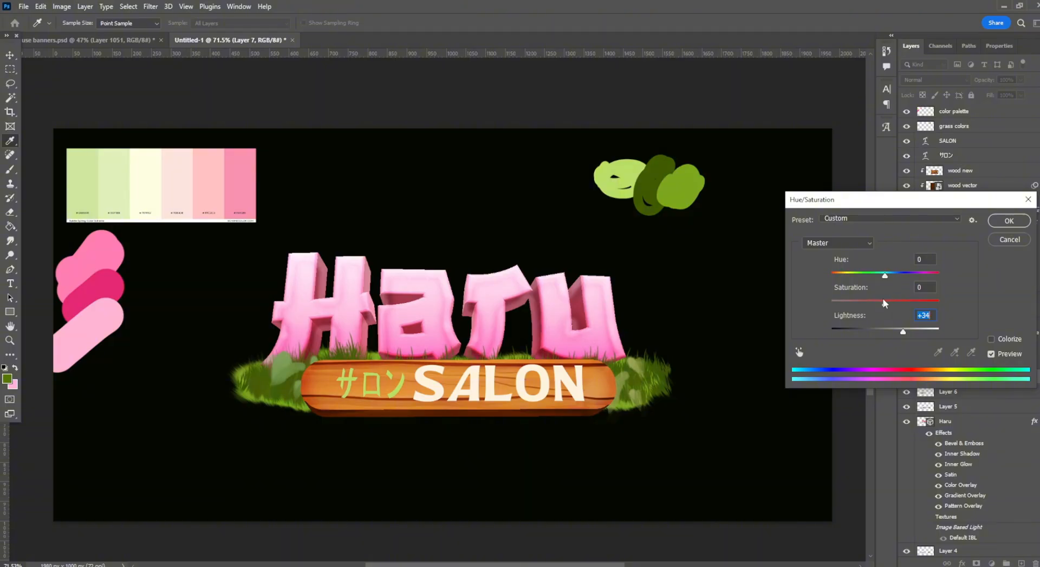
pyautogui.moveTo(906, 305); pyautogui.dragTo(893, 333)
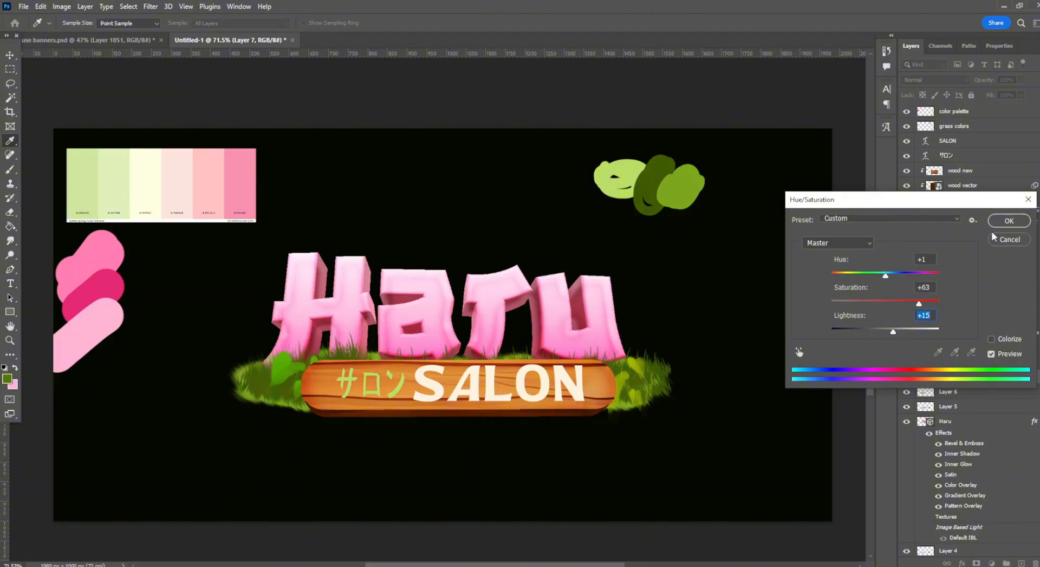
pyautogui.click(1012, 223)
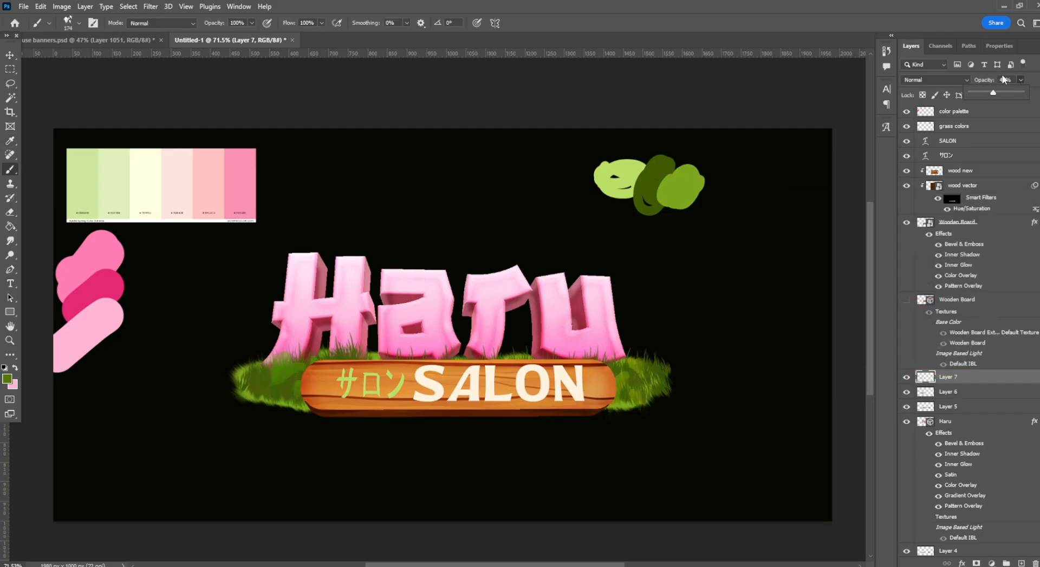
# Create Layer 8 and test the Tall Long Leaf Plant 2 brush at 174 px over the letter u, undoing the stroke.
pyautogui.hotkey('ctrl', 'shift', 'n')
pyautogui.click(615, 176)
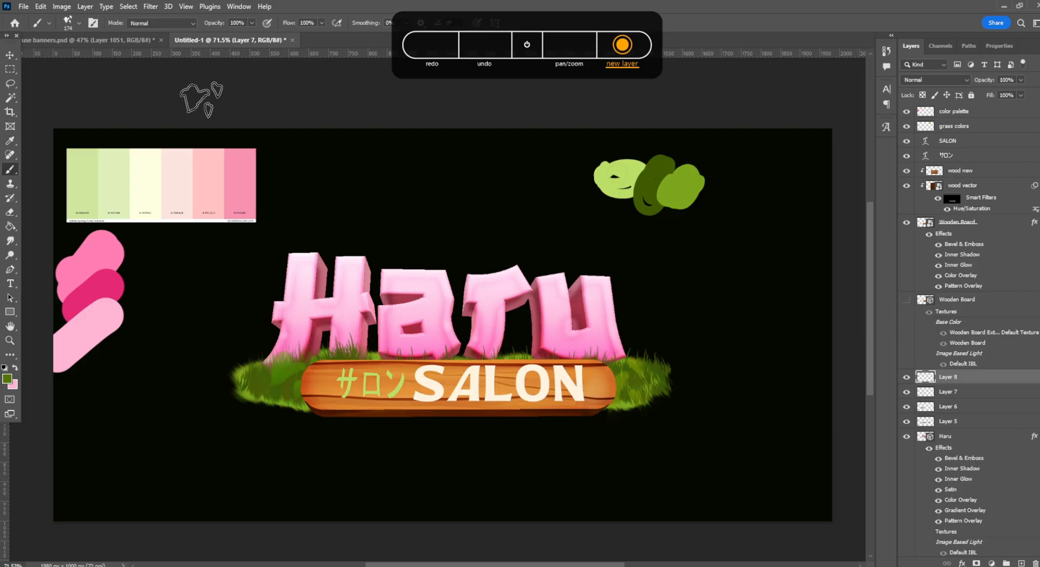
pyautogui.click(69, 24)
pyautogui.moveTo(158, 260); pyautogui.dragTo(160, 290)
pyautogui.doubleClick(123, 279)
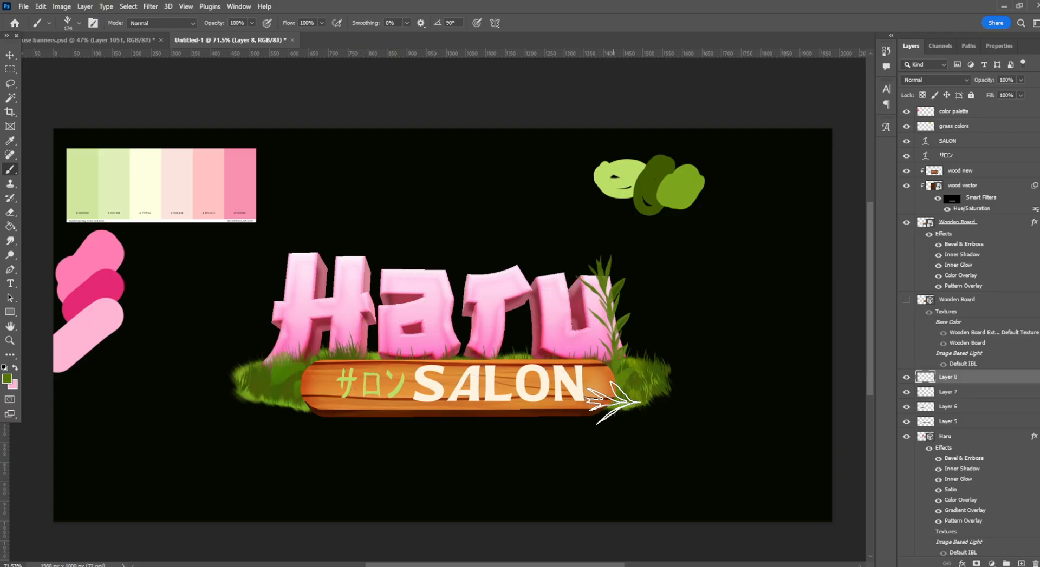
pyautogui.moveTo(536, 287); pyautogui.dragTo(552, 336)
pyautogui.hotkey('ctrl', 'z')
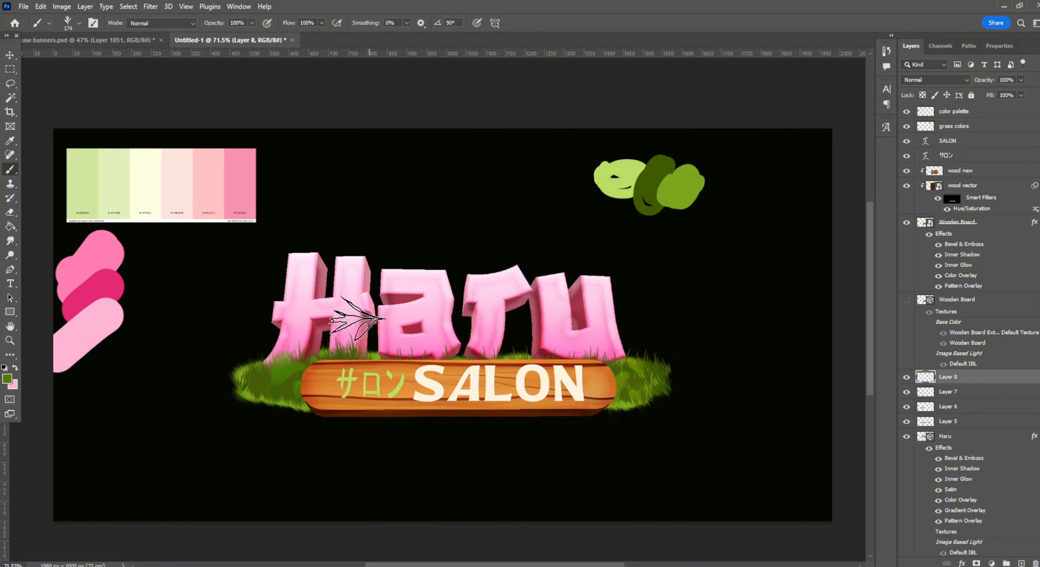
# Try a leafy vine painted across the whole Haru lettering and delete the layer holding it.
pyautogui.moveTo(263, 317)
pyautogui.mouseDown()
pyautogui.moveTo(300, 328)
pyautogui.moveTo(480, 302)
pyautogui.moveTo(674, 307)
pyautogui.mouseUp()
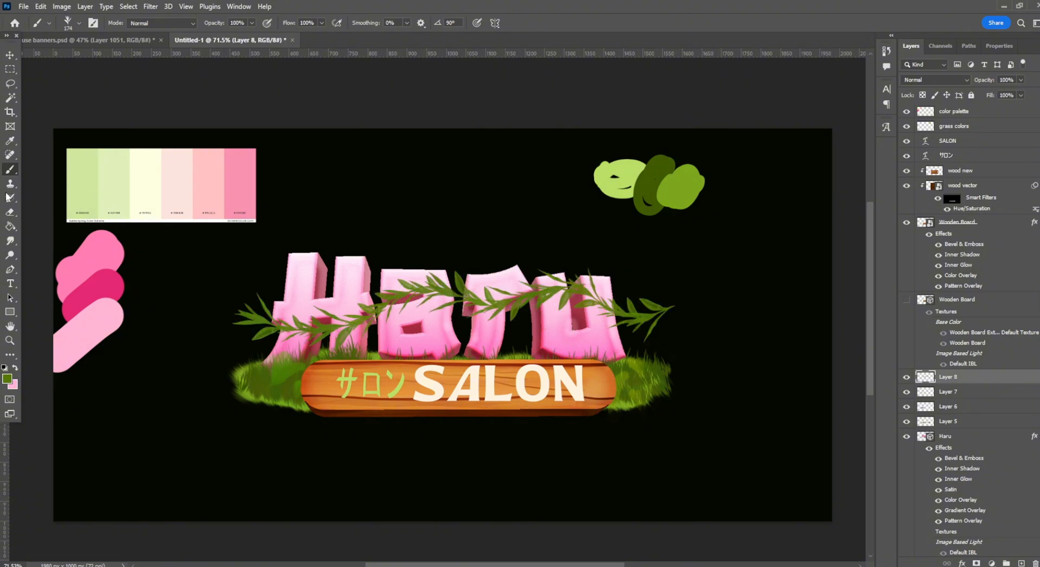
pyautogui.press('e')
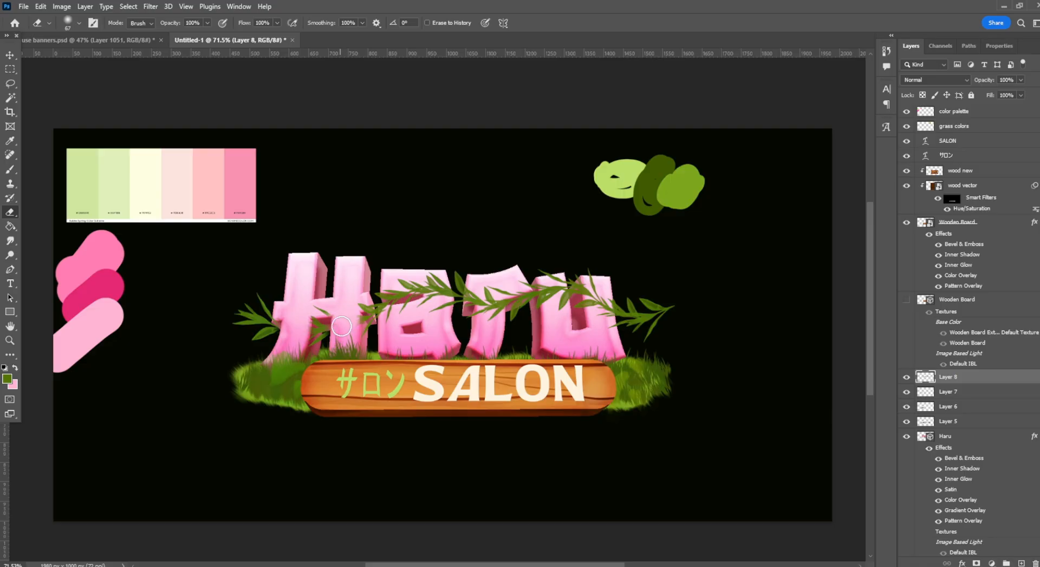
pyautogui.press('Delete')
# Create a fresh Layer 8 above Layer 7 and browse the brush presets down to the Mushrooms group.
pyautogui.hotkey('ctrl', 'shift', 'n')
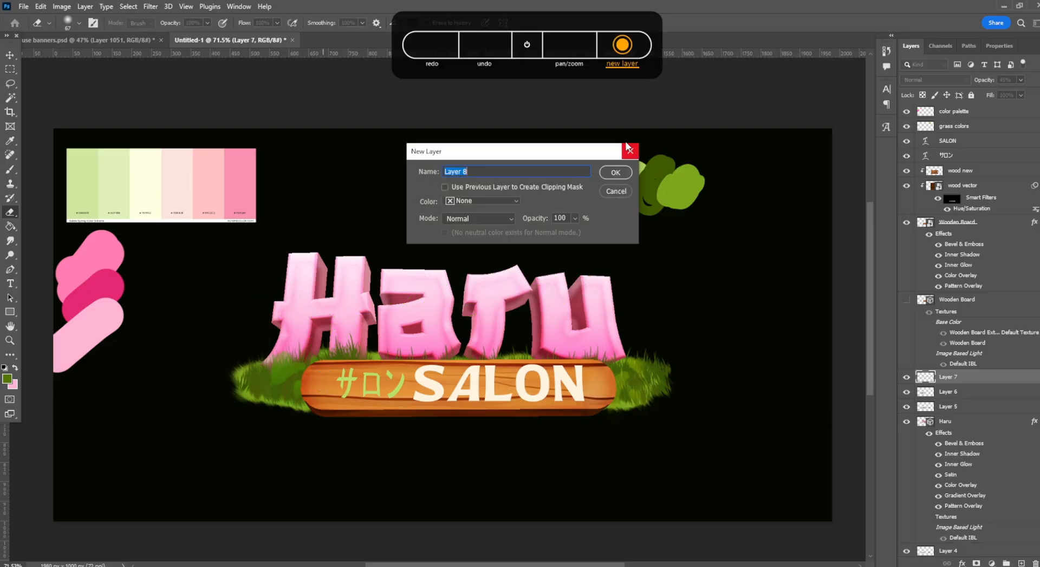
pyautogui.click(617, 171)
pyautogui.click(68, 22)
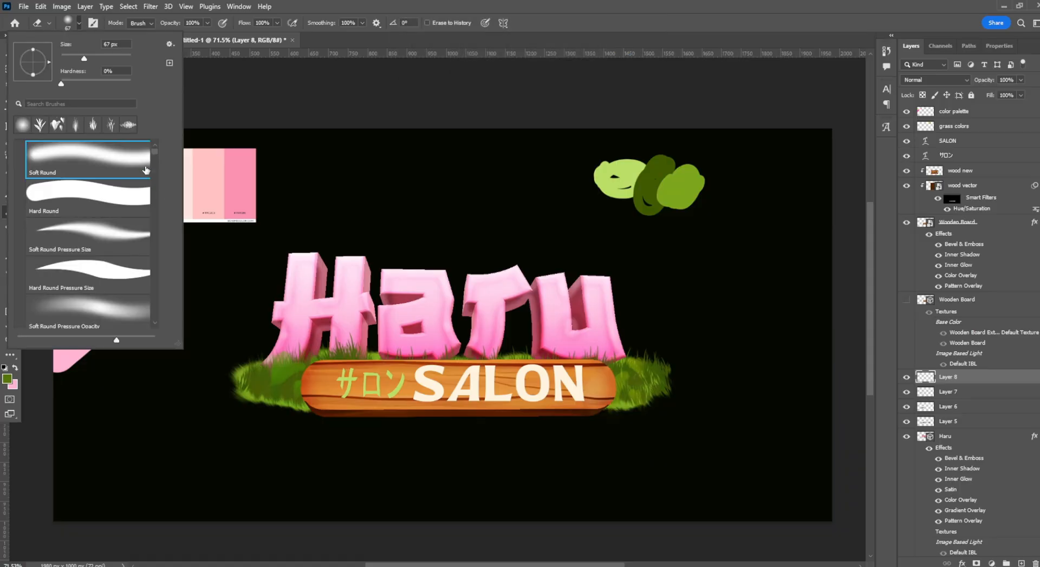
pyautogui.moveTo(154, 158); pyautogui.dragTo(164, 324)
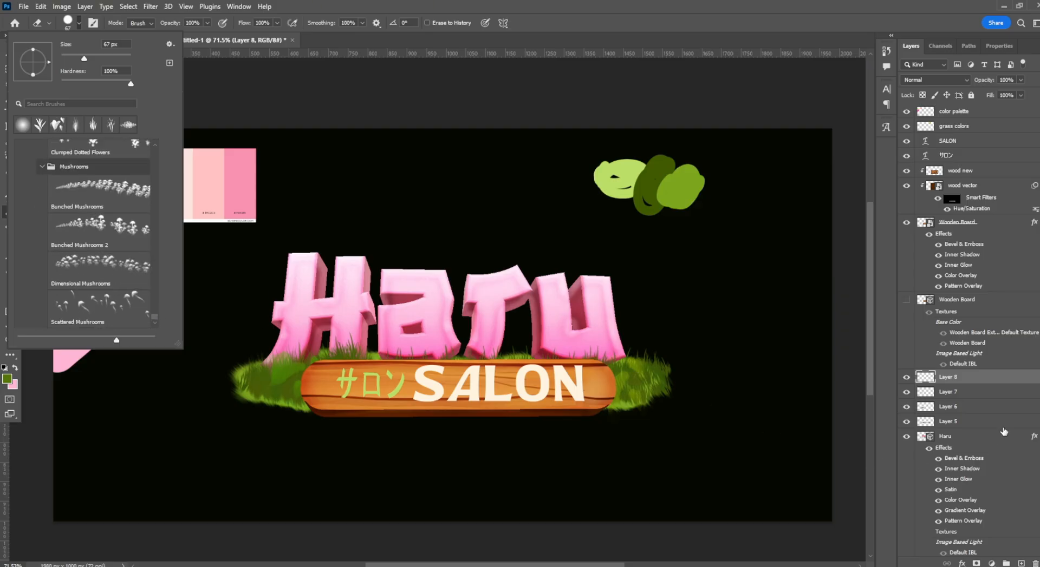
# Create Layer 9 directly above Layer 4, beneath the Haru lettering.
pyautogui.click(1003, 422)
pyautogui.scroll(-3, 969, 325)
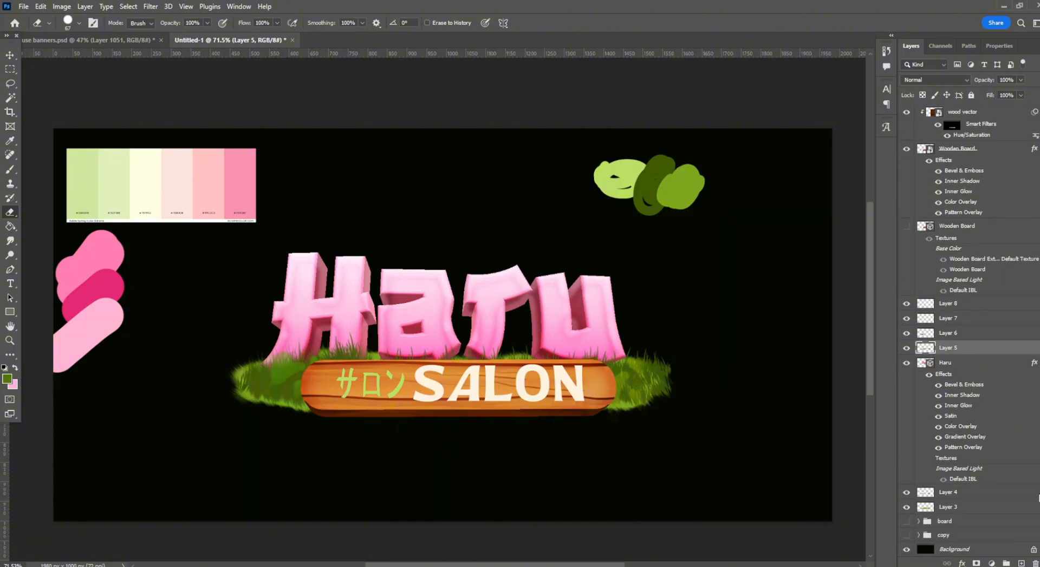
pyautogui.click(945, 494)
pyautogui.hotkey('ctrl', 'shift', 'n')
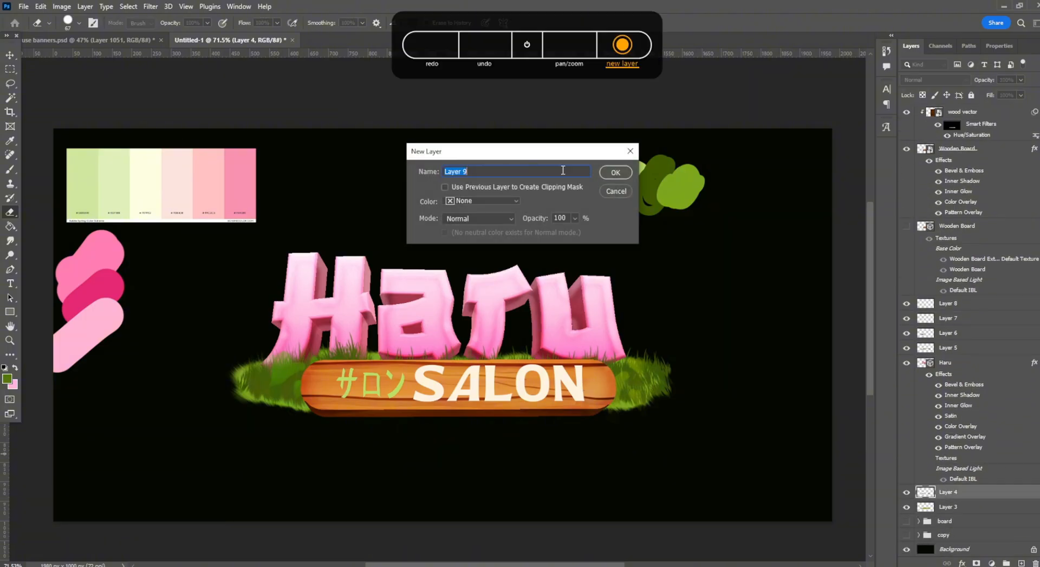
pyautogui.click(616, 173)
# Give the Eraser the Straight Short Lawn Blockin grass tip and adjust its size.
pyautogui.click(78, 23)
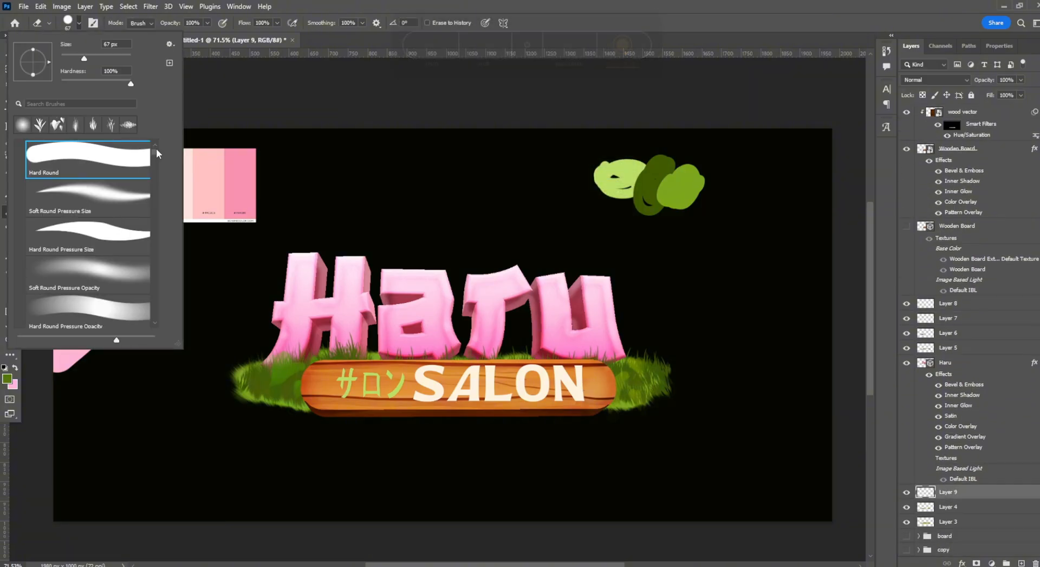
pyautogui.scroll(-2, 172, 173)
pyautogui.scroll(3, 33, 160)
pyautogui.click(82, 276)
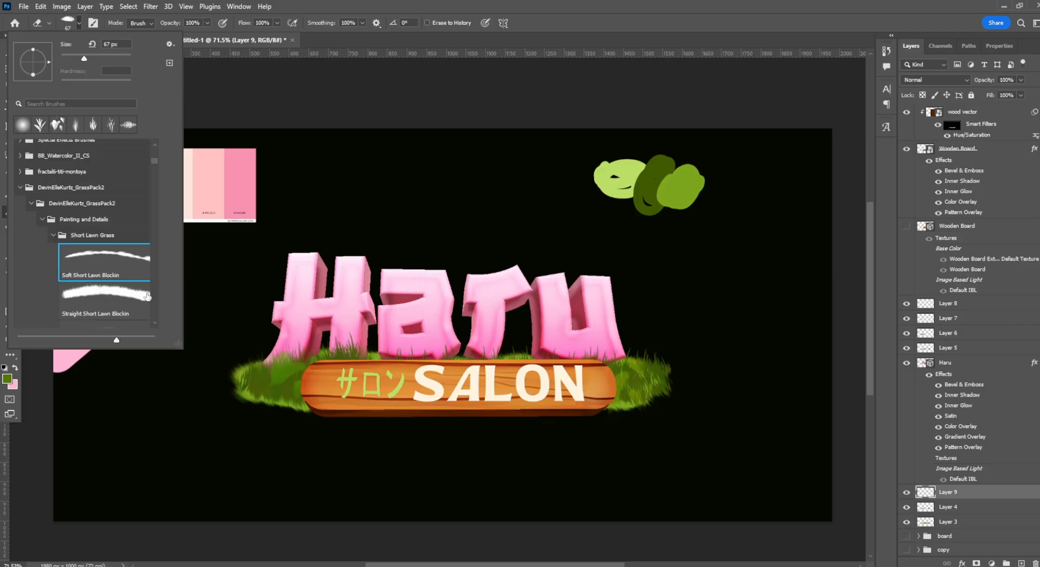
pyautogui.click(276, 294)
pyautogui.click(79, 23)
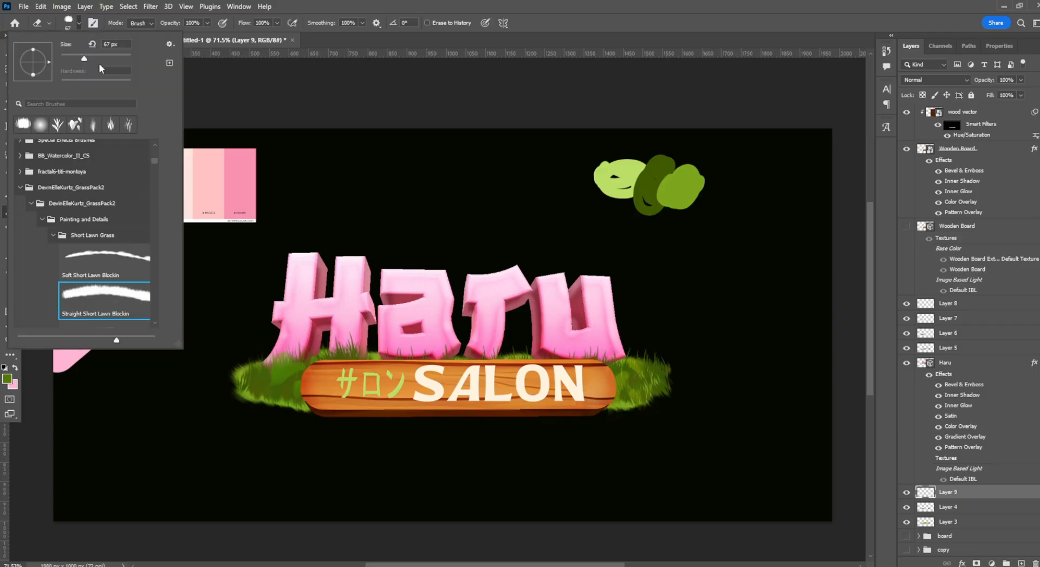
pyautogui.moveTo(101, 68); pyautogui.dragTo(117, 69)
pyautogui.click(268, 162)
# Test the Thick Windswept Grass - Left brush at 275 px behind the letter H on Layer 9, undoing the strokes.
pyautogui.click(10, 170)
pyautogui.click(79, 23)
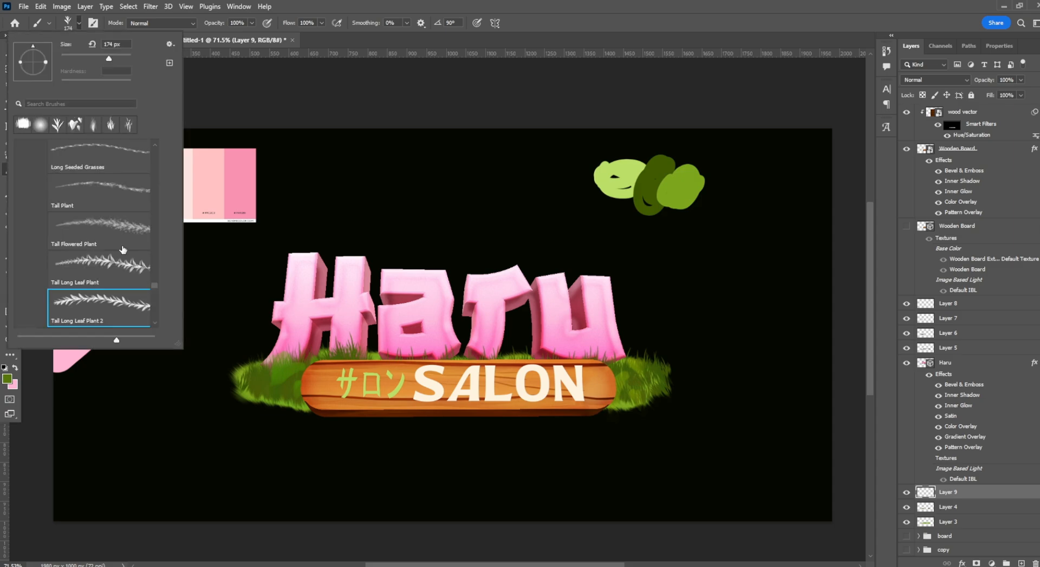
pyautogui.moveTo(153, 284)
pyautogui.mouseDown()
pyautogui.moveTo(163, 304)
pyautogui.moveTo(172, 244)
pyautogui.mouseUp()
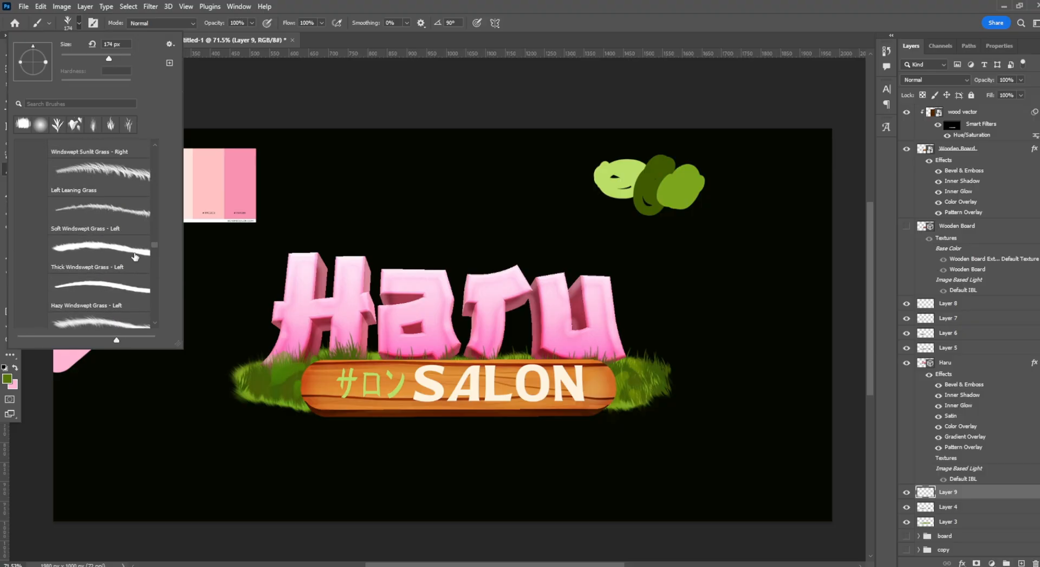
pyautogui.click(136, 255)
pyautogui.click(313, 302)
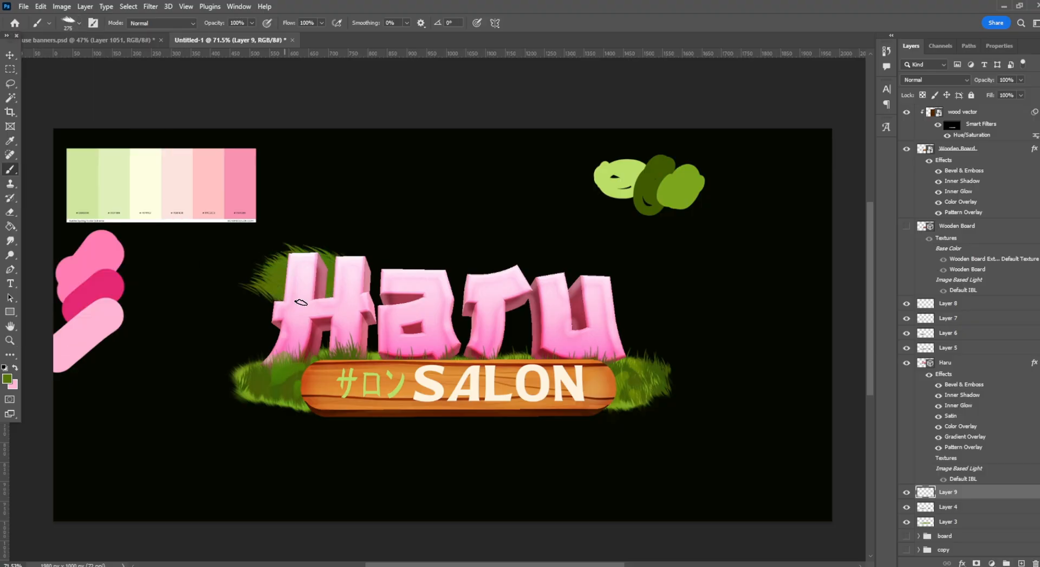
pyautogui.moveTo(314, 337)
pyautogui.mouseDown()
pyautogui.moveTo(307, 305)
pyautogui.moveTo(331, 300)
pyautogui.moveTo(353, 275)
pyautogui.moveTo(345, 330)
pyautogui.mouseUp()
pyautogui.hotkey('ctrl', 'z')
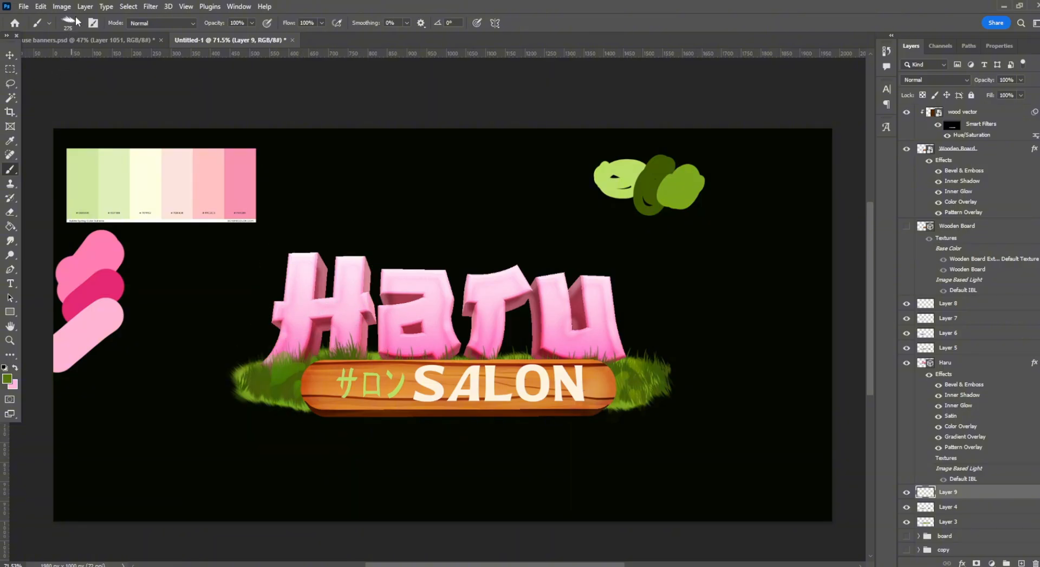
# Choose the Soft Opaque Grass brush and paint a stroke of grass behind the letter H on Layer 9.
pyautogui.click(79, 23)
pyautogui.moveTo(155, 251); pyautogui.dragTo(173, 222)
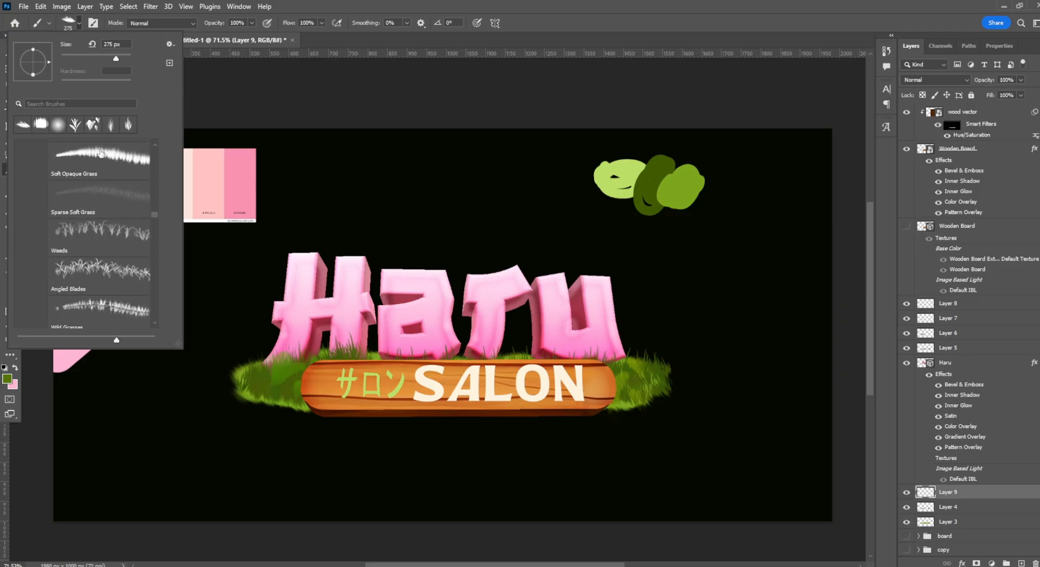
pyautogui.doubleClick(100, 153)
pyautogui.moveTo(254, 341); pyautogui.dragTo(325, 298)
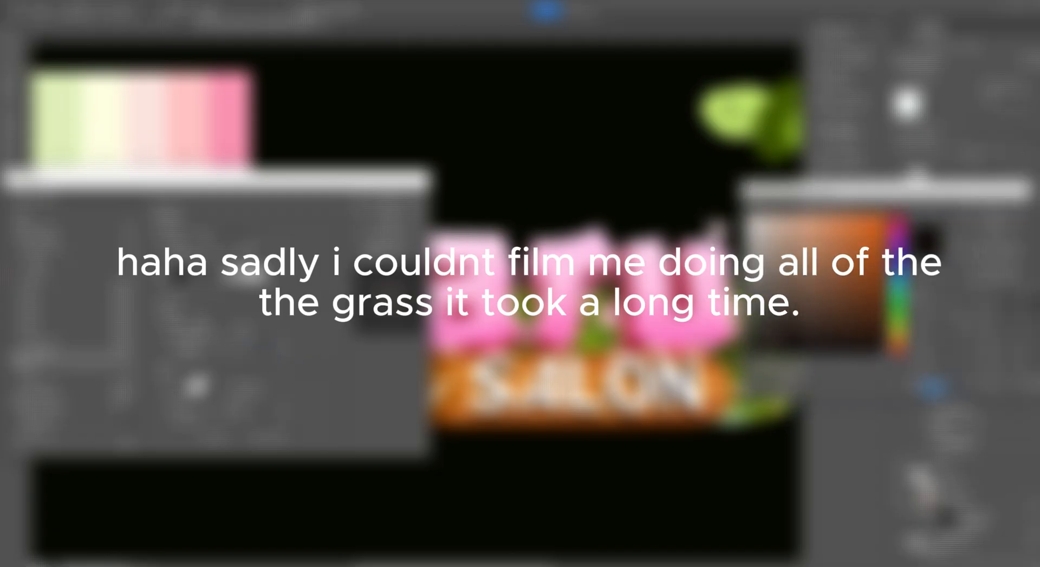